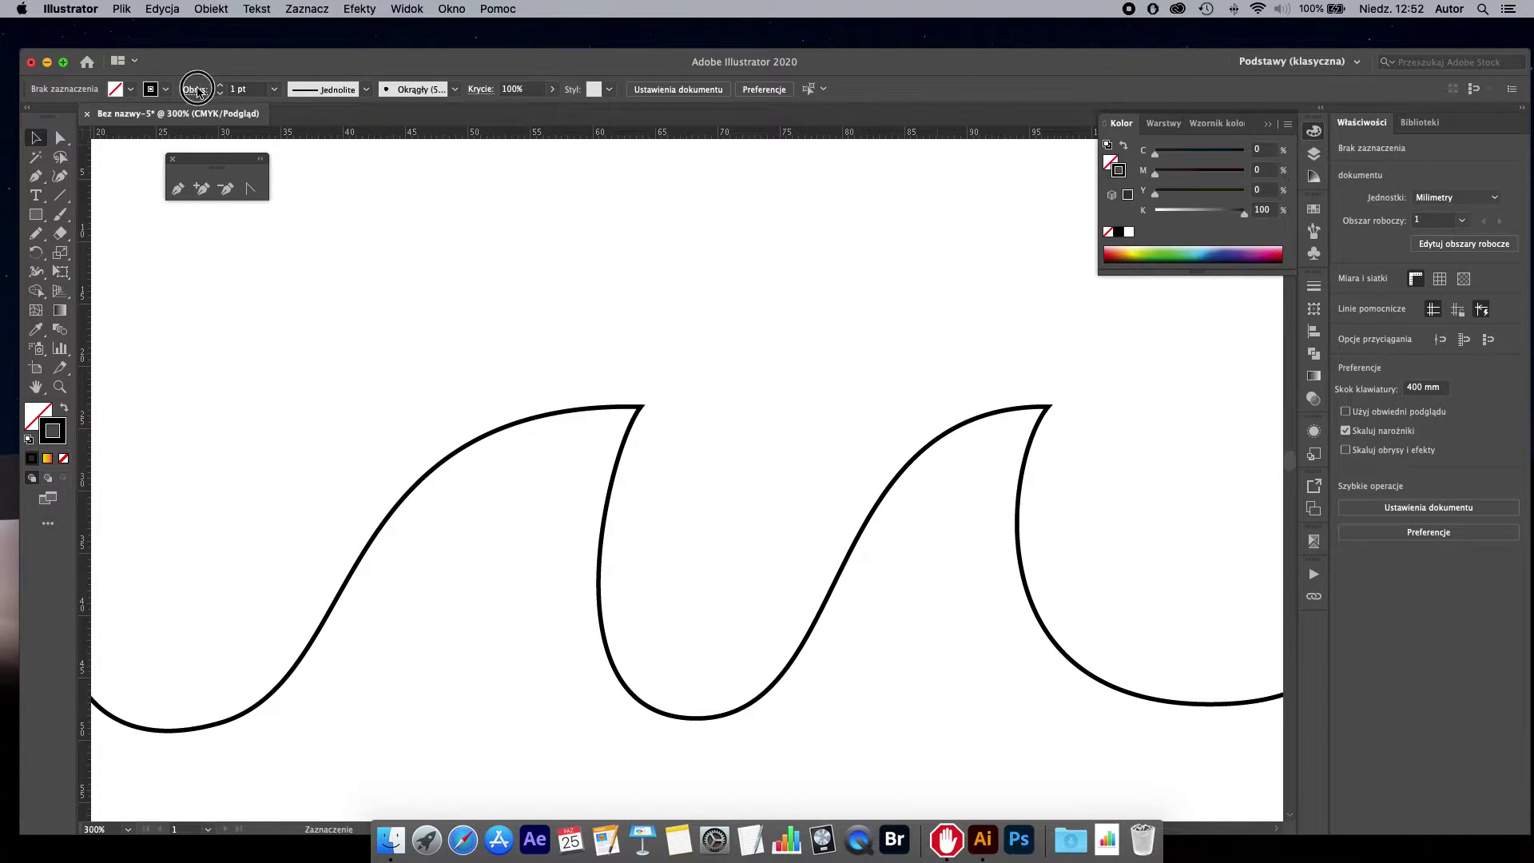
# Step: Preview the control-bar Stroke options, then show the full Stroke panel from the right dock
pyautogui.click(195, 89)
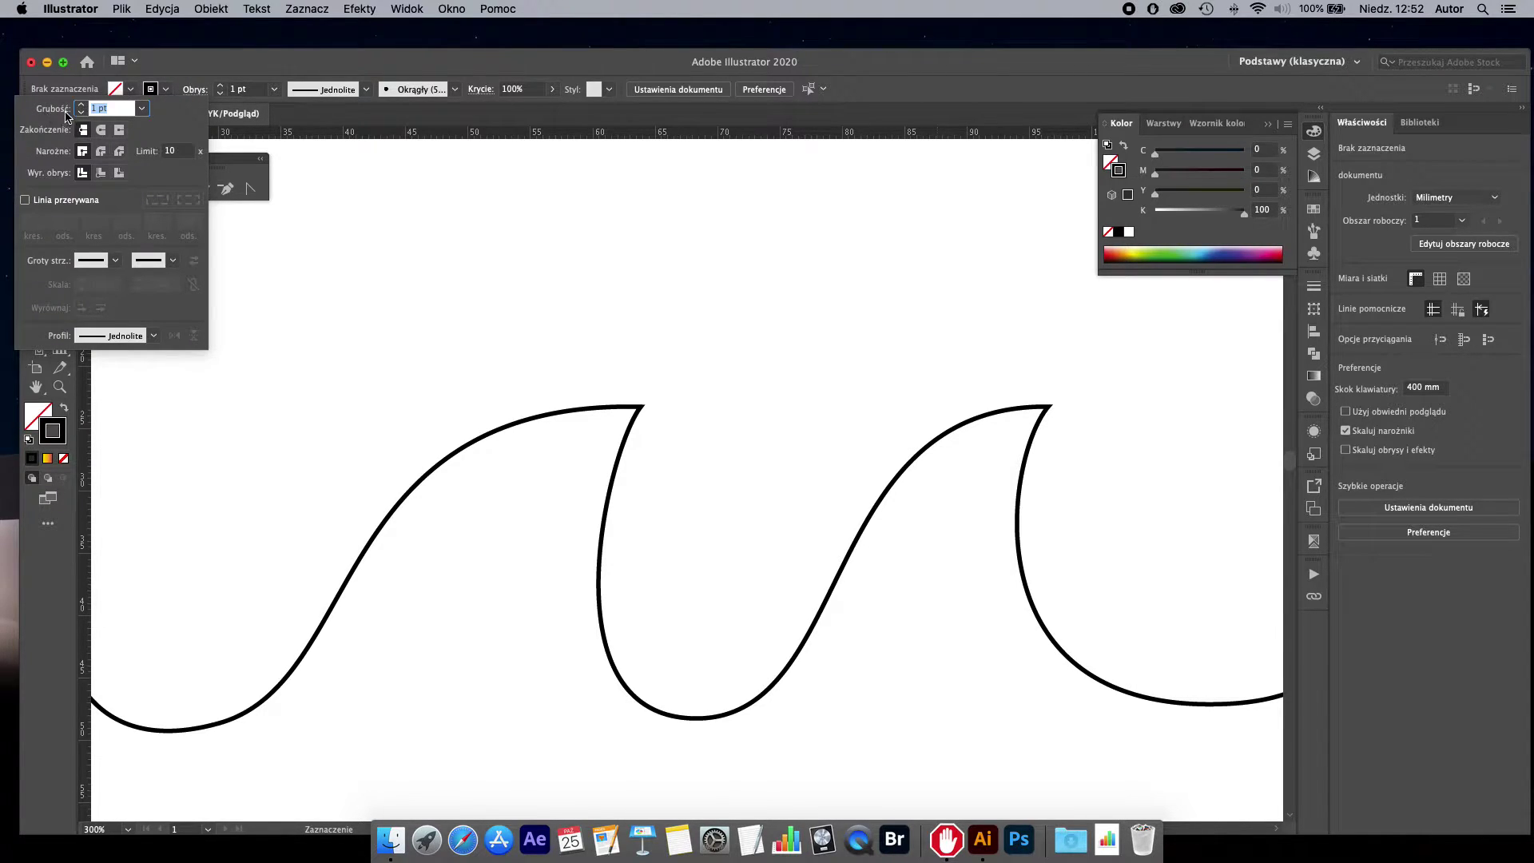
pyautogui.click(222, 71)
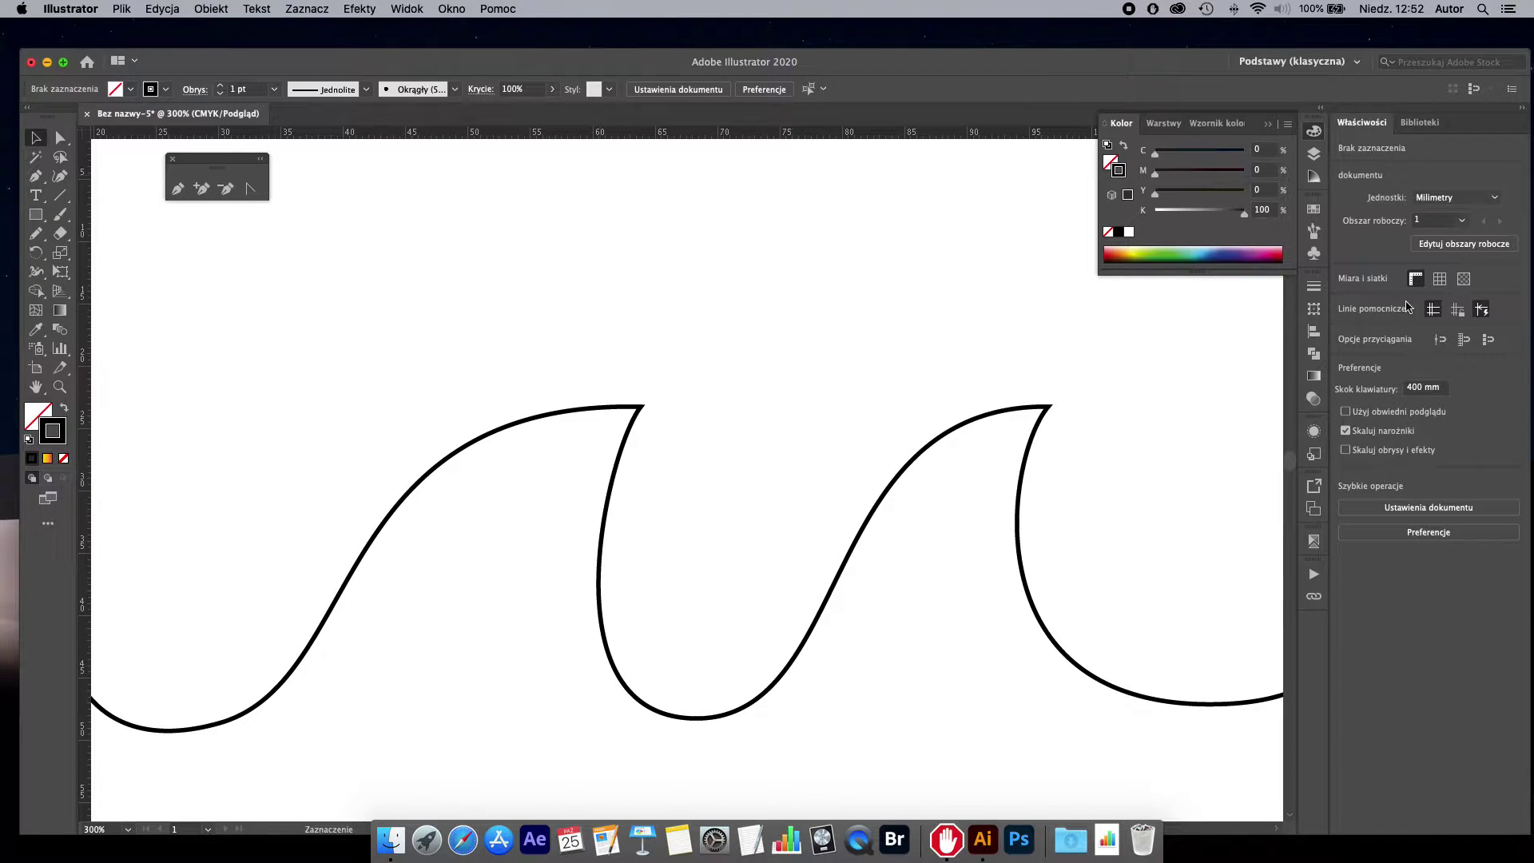
pyautogui.click(1314, 286)
pyautogui.click(915, 331)
pyautogui.moveTo(915, 332); pyautogui.dragTo(989, 513)
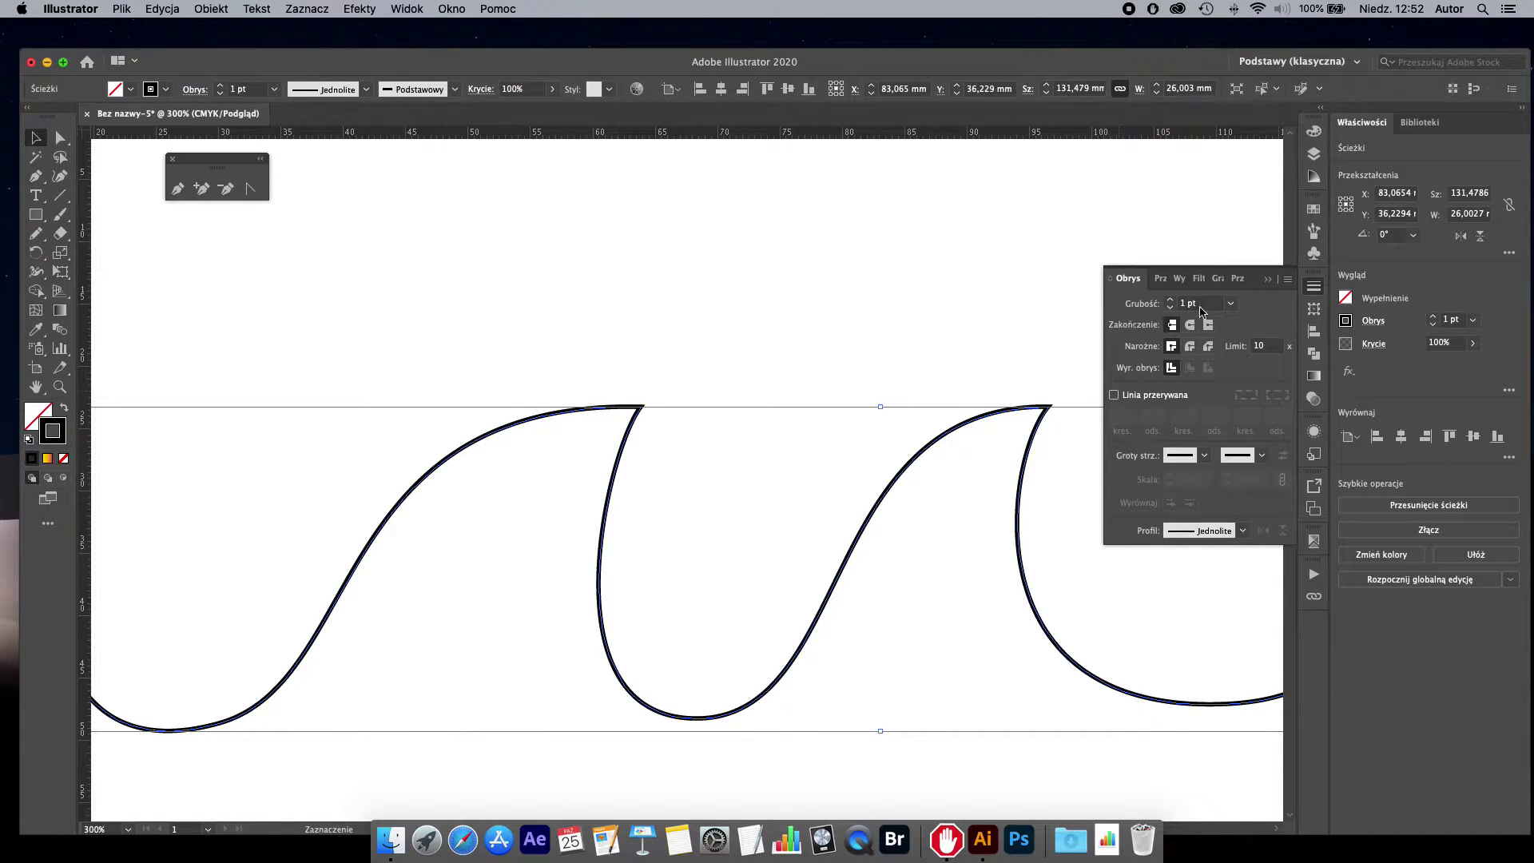
pyautogui.click(1230, 303)
pyautogui.click(1244, 412)
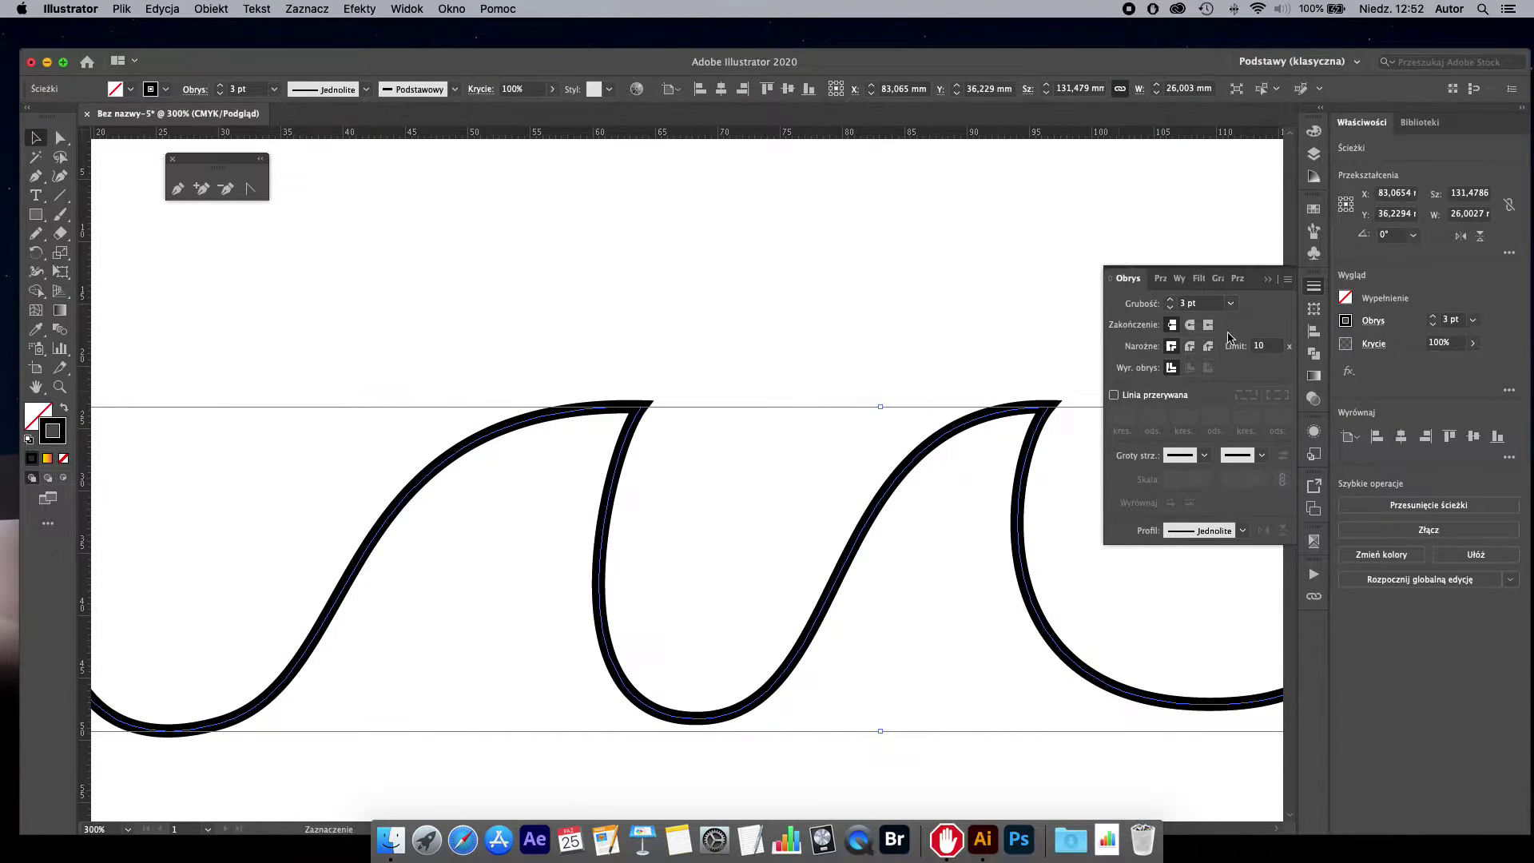
pyautogui.click(1230, 303)
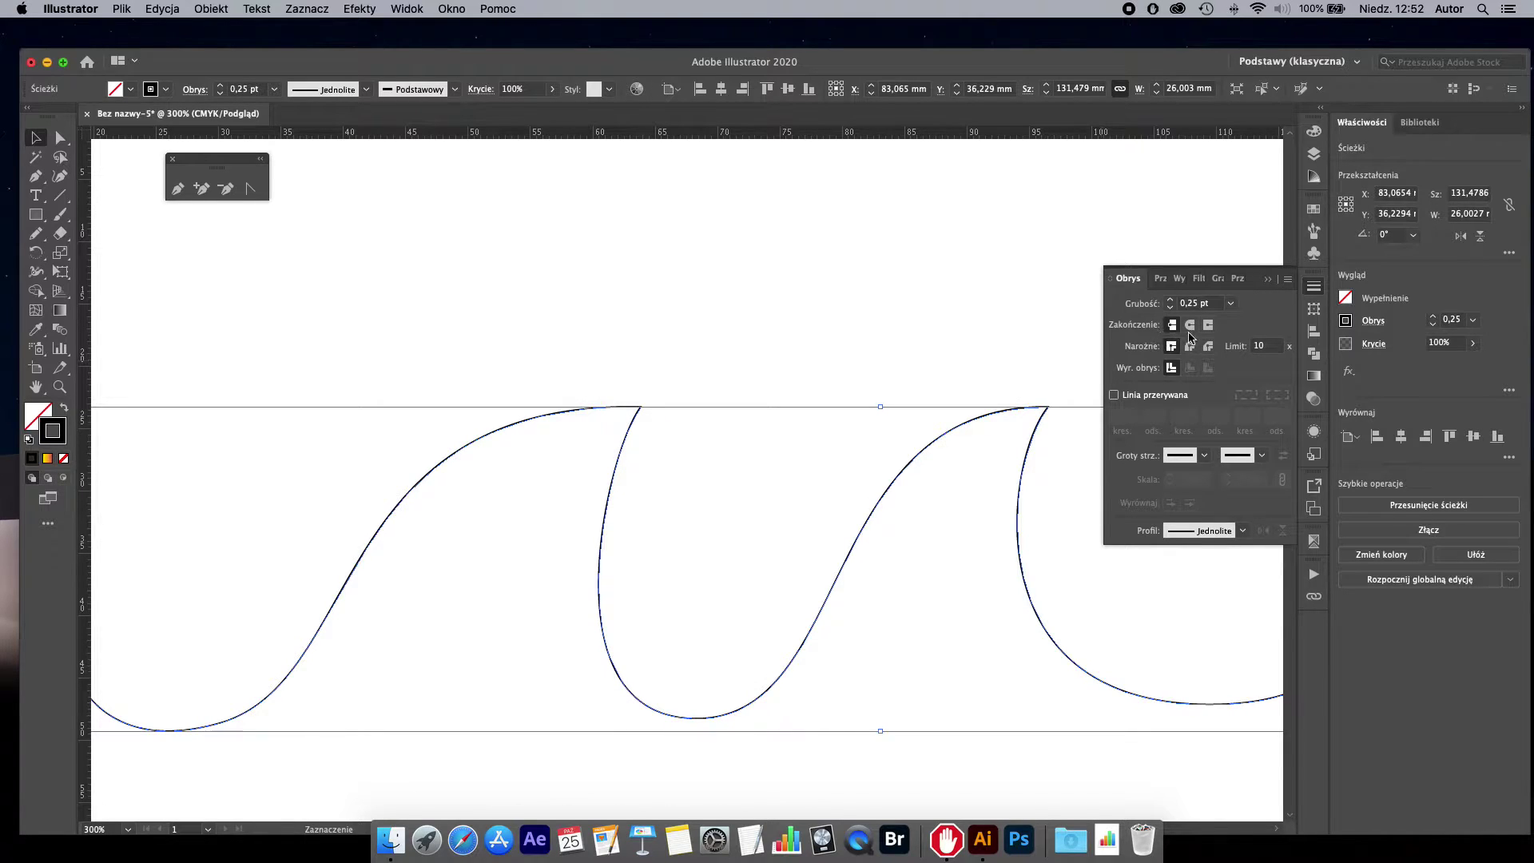
pyautogui.click(1234, 307)
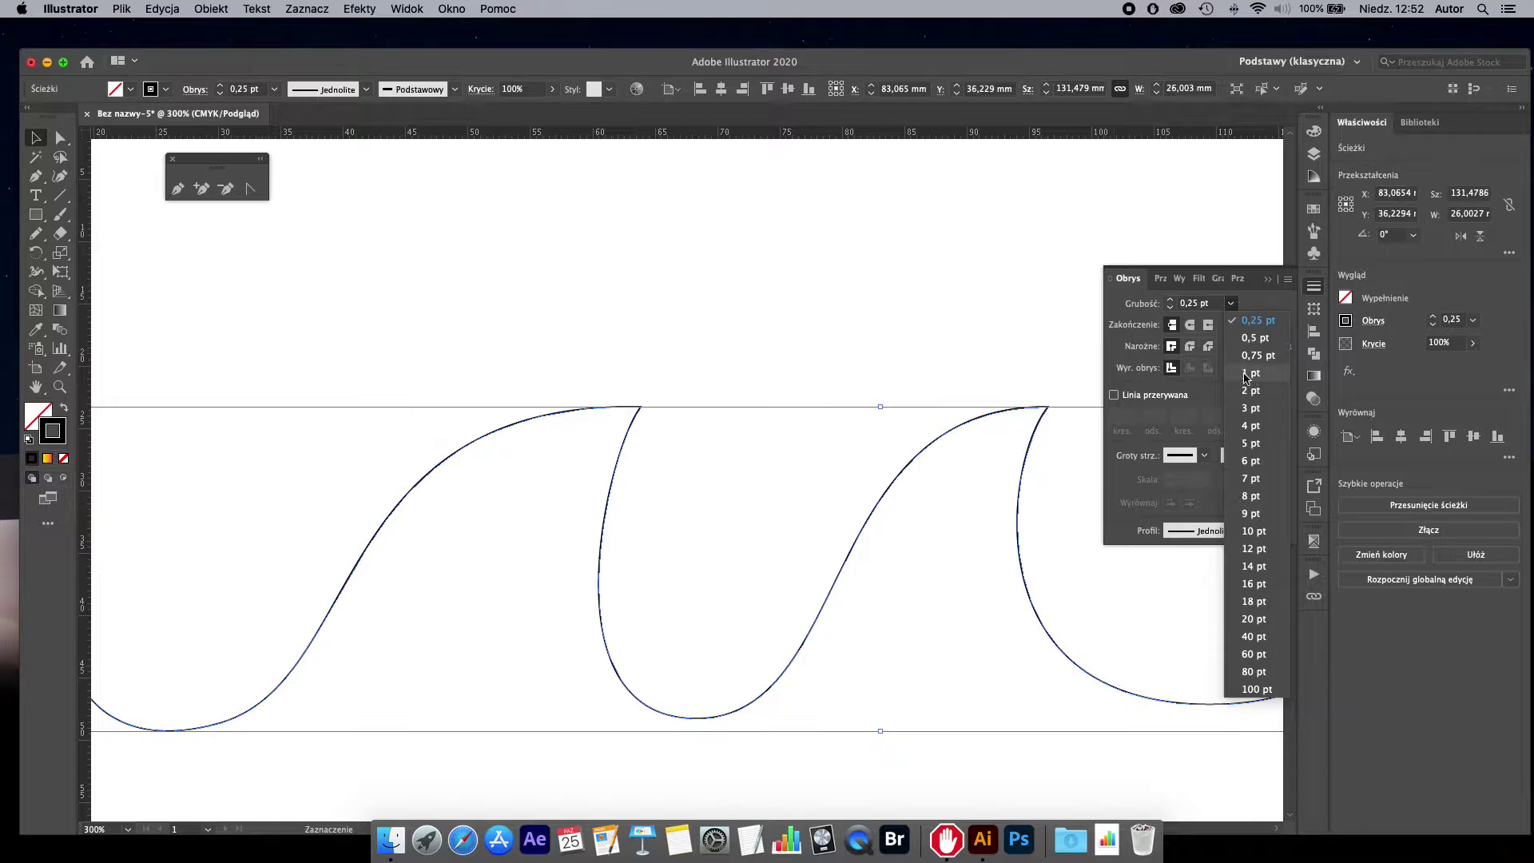
pyautogui.click(1245, 373)
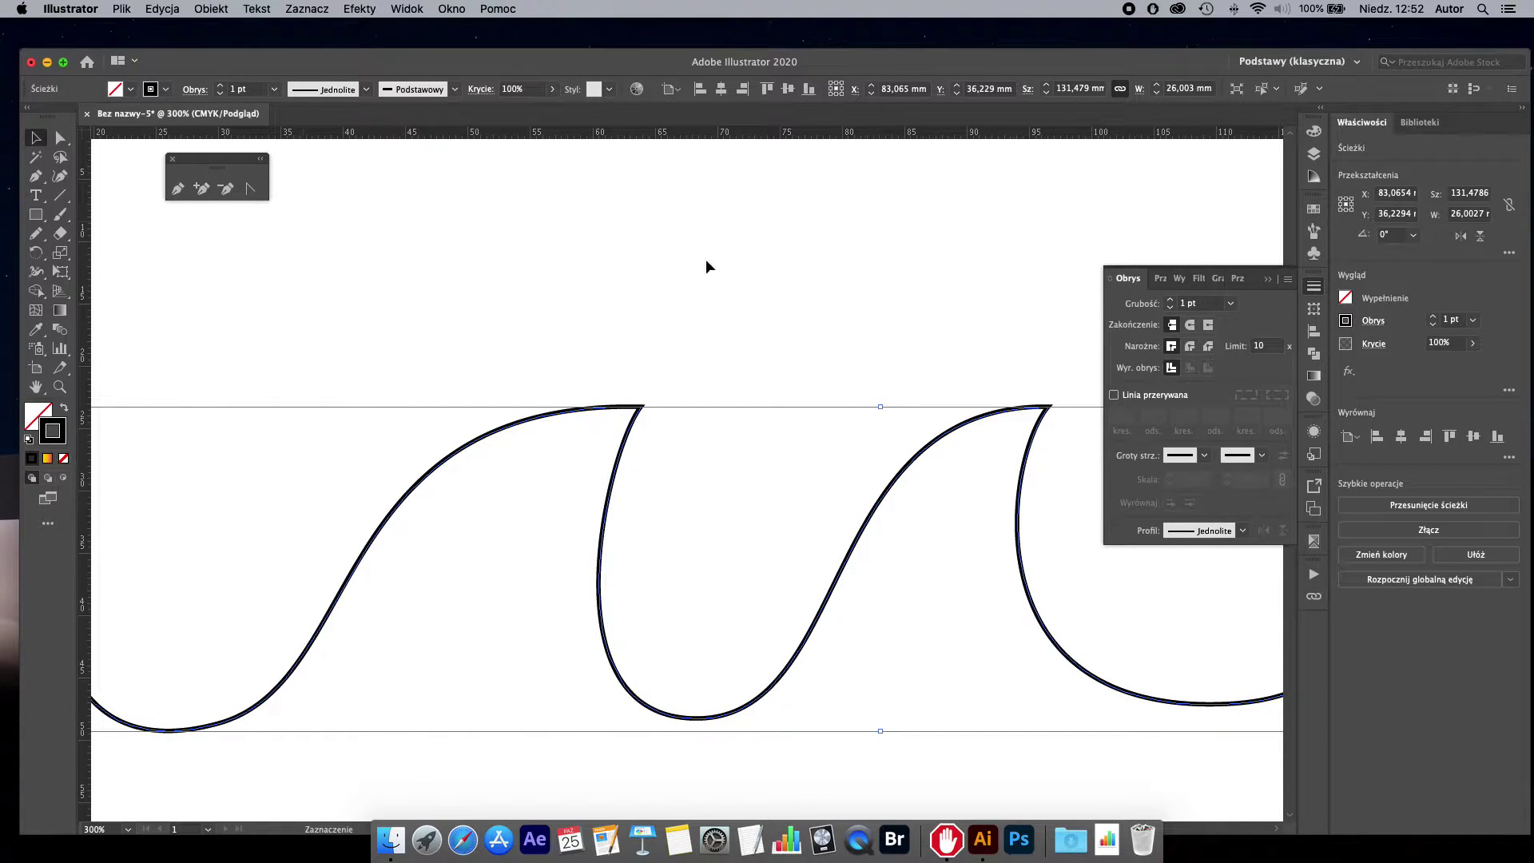
# Step: Pan and zoom to 3200% on the right end of the wave's 1 pt stroke
pyautogui.moveTo(1011, 388); pyautogui.dragTo(746, 390)
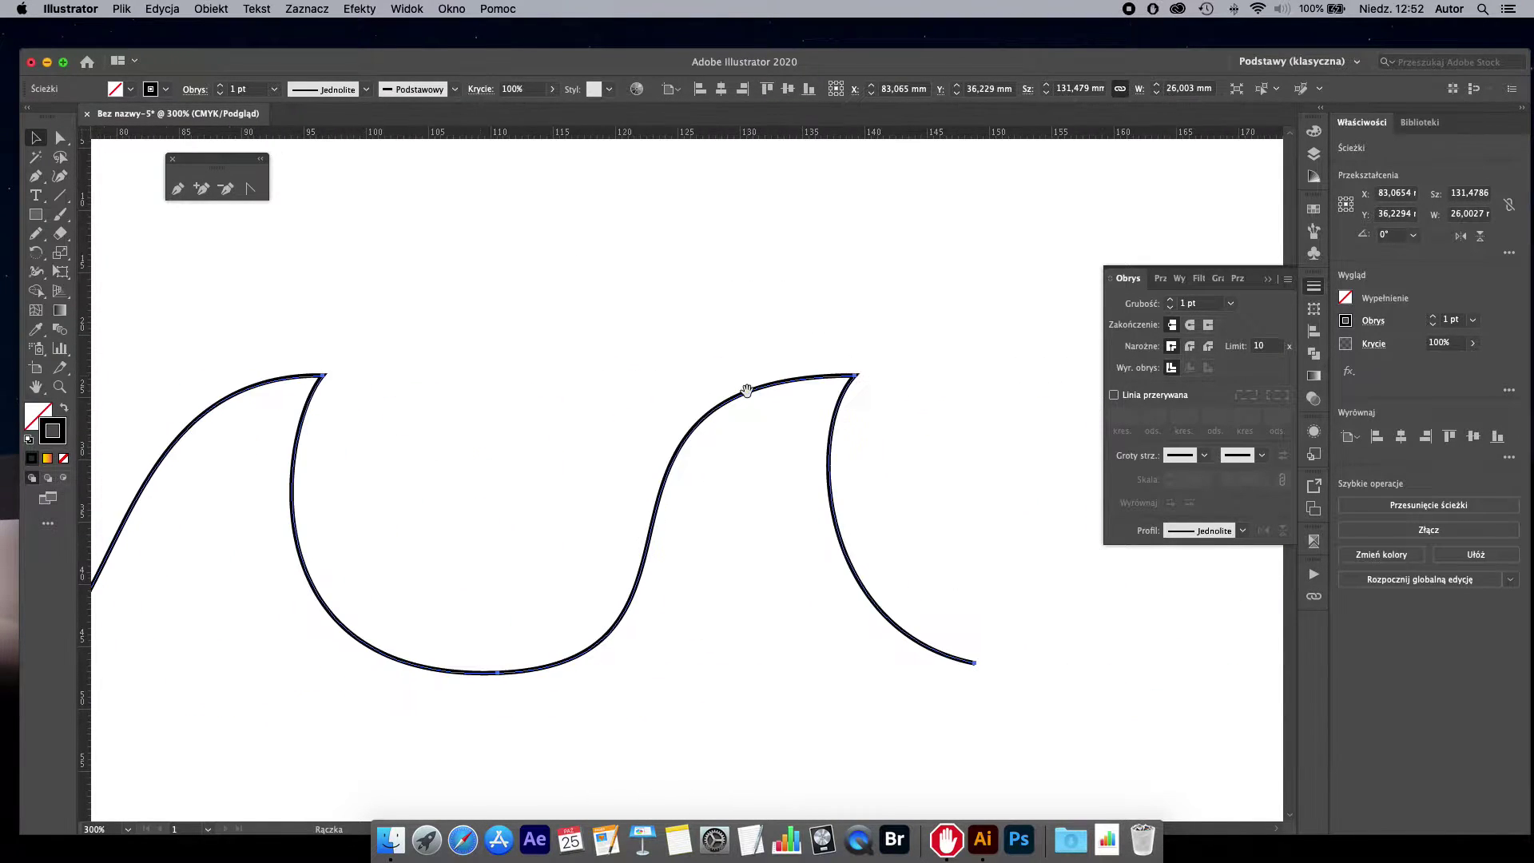
pyautogui.hscroll(5, 807, 520)
pyautogui.scroll(-3, 805, 469)
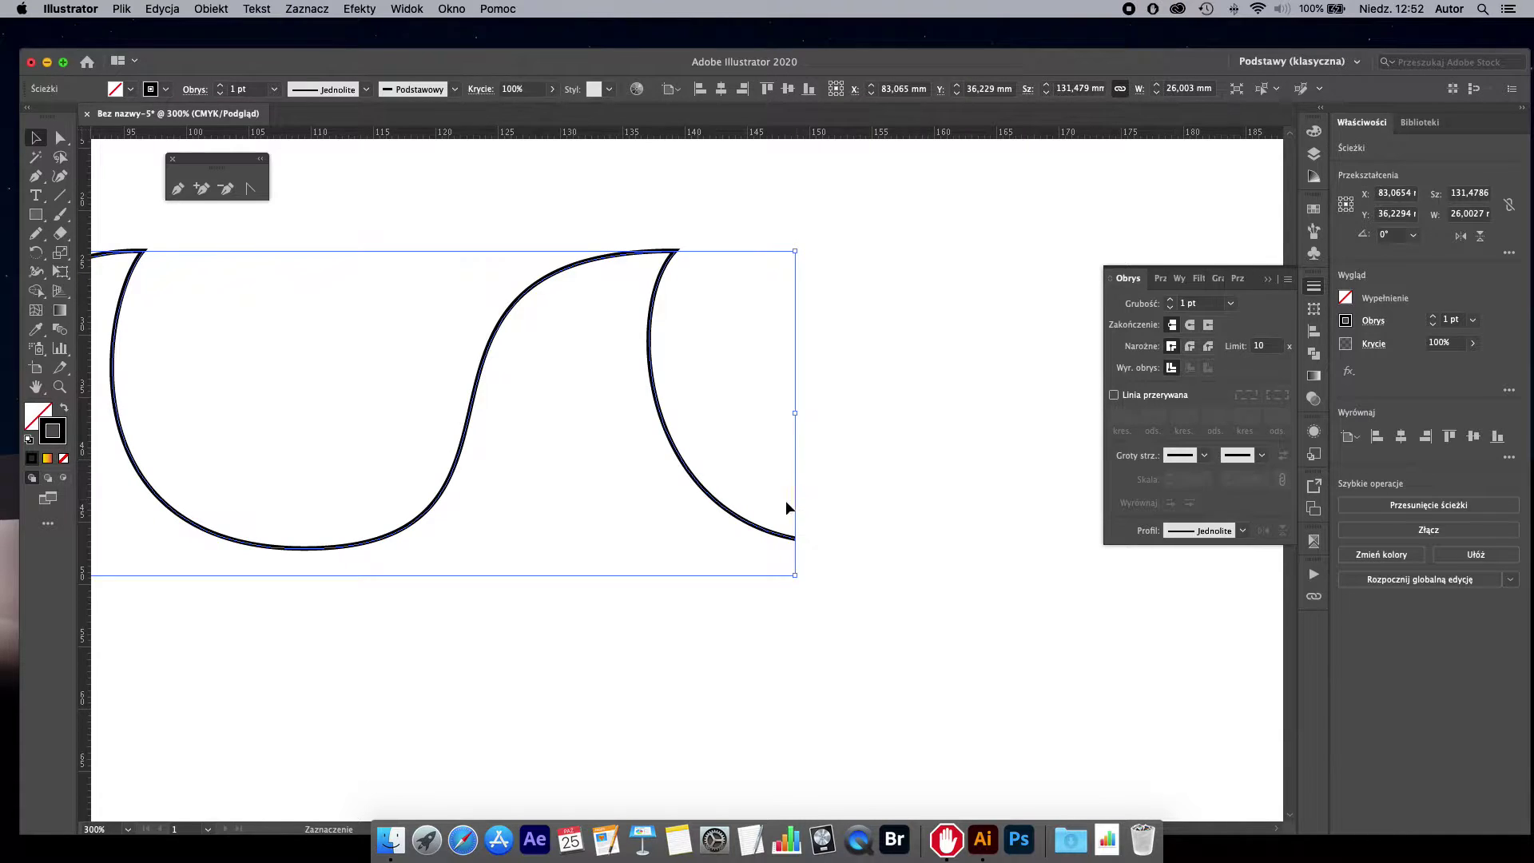
pyautogui.keyDown('alt'); pyautogui.scroll(4, 785, 500); pyautogui.keyUp('alt')
pyautogui.scroll(-1, 794, 517)
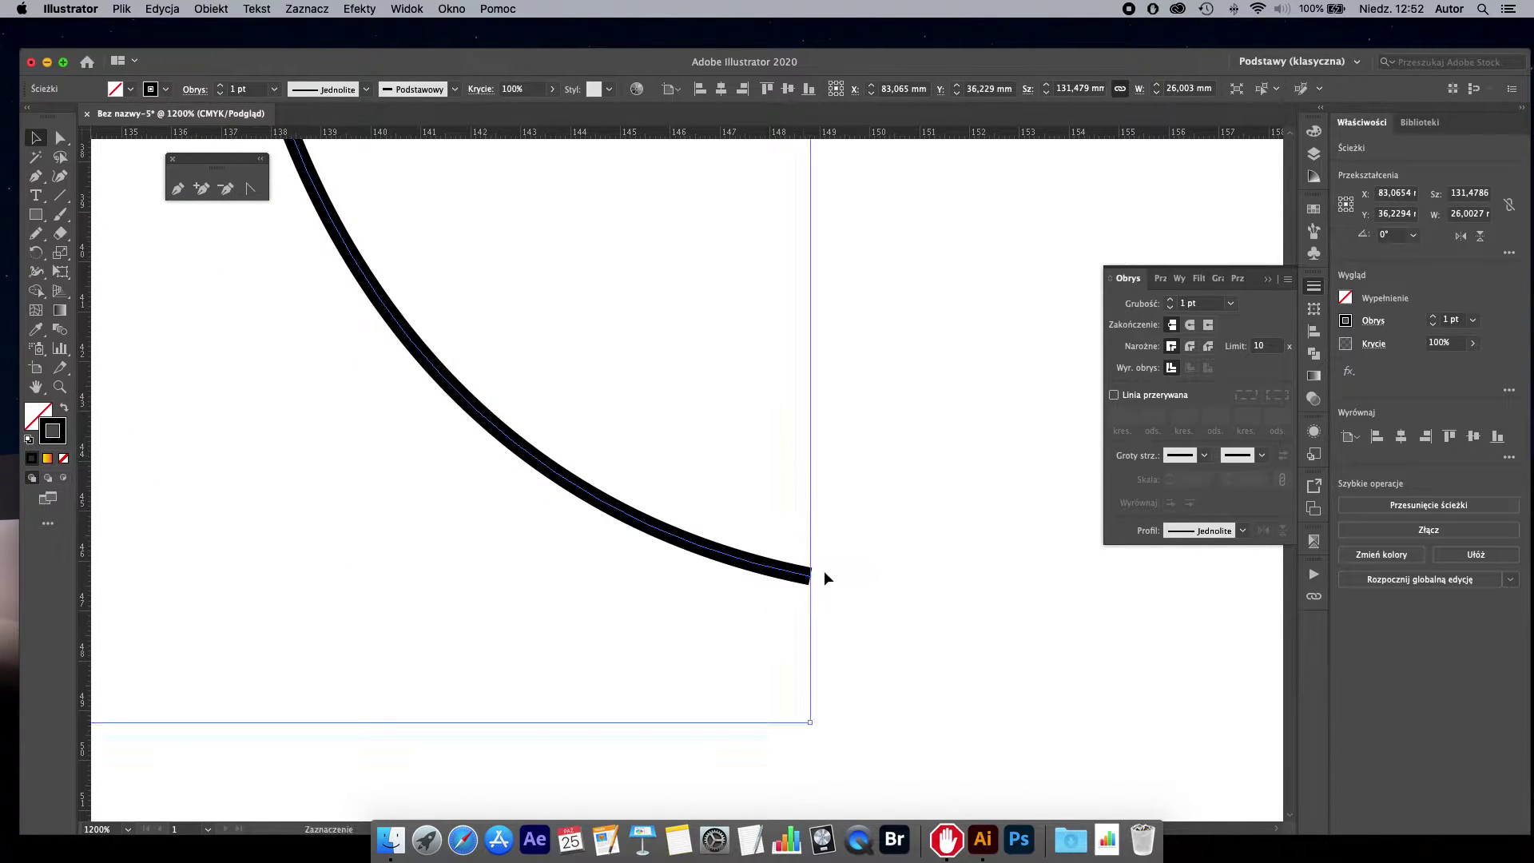
pyautogui.keyDown('alt'); pyautogui.scroll(3, 815, 582); pyautogui.keyUp('alt')
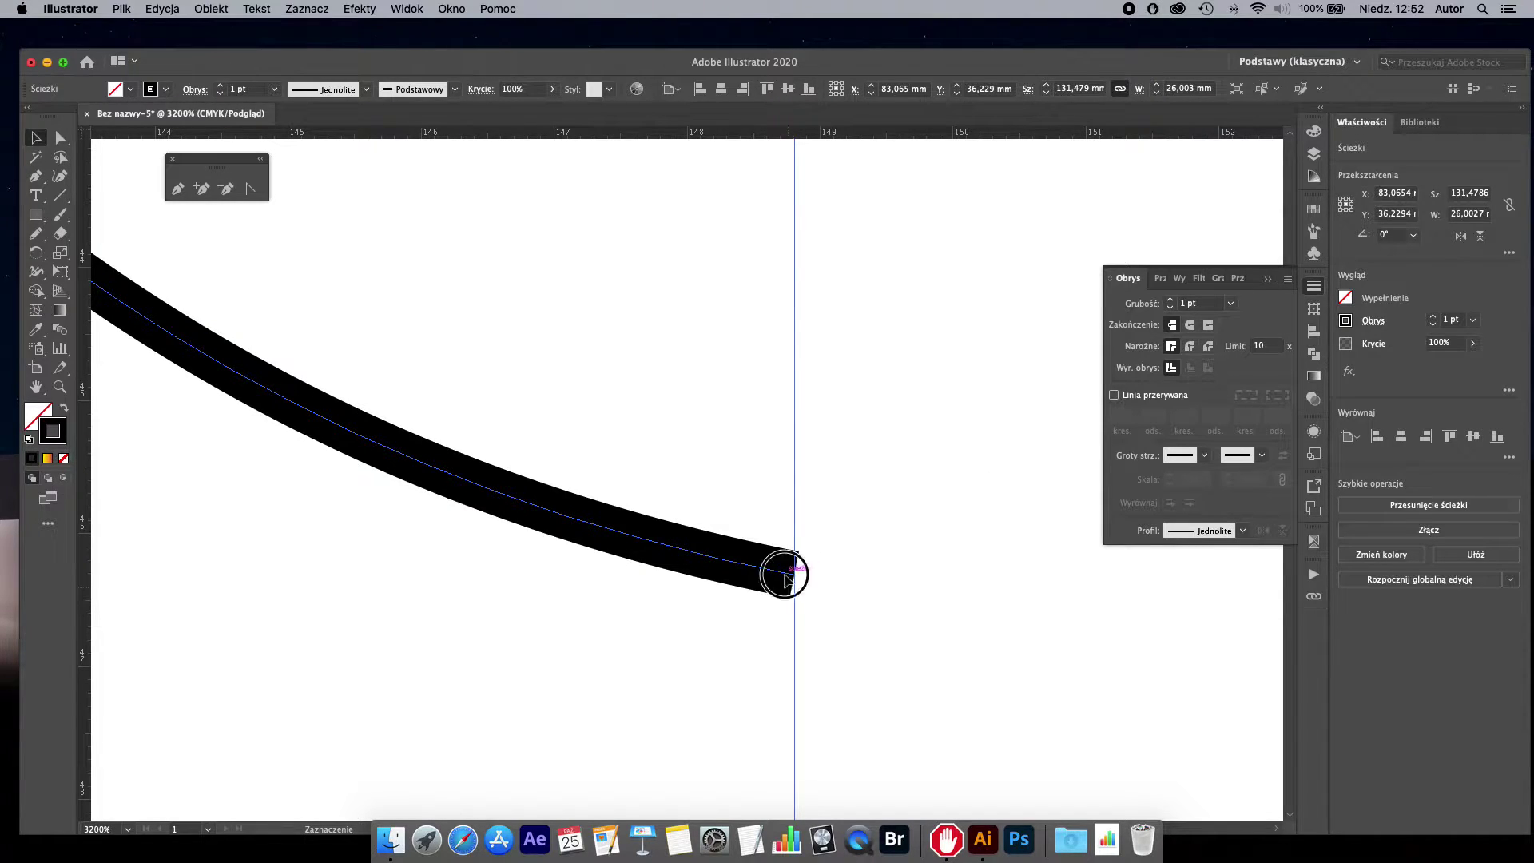
pyautogui.click(61, 139)
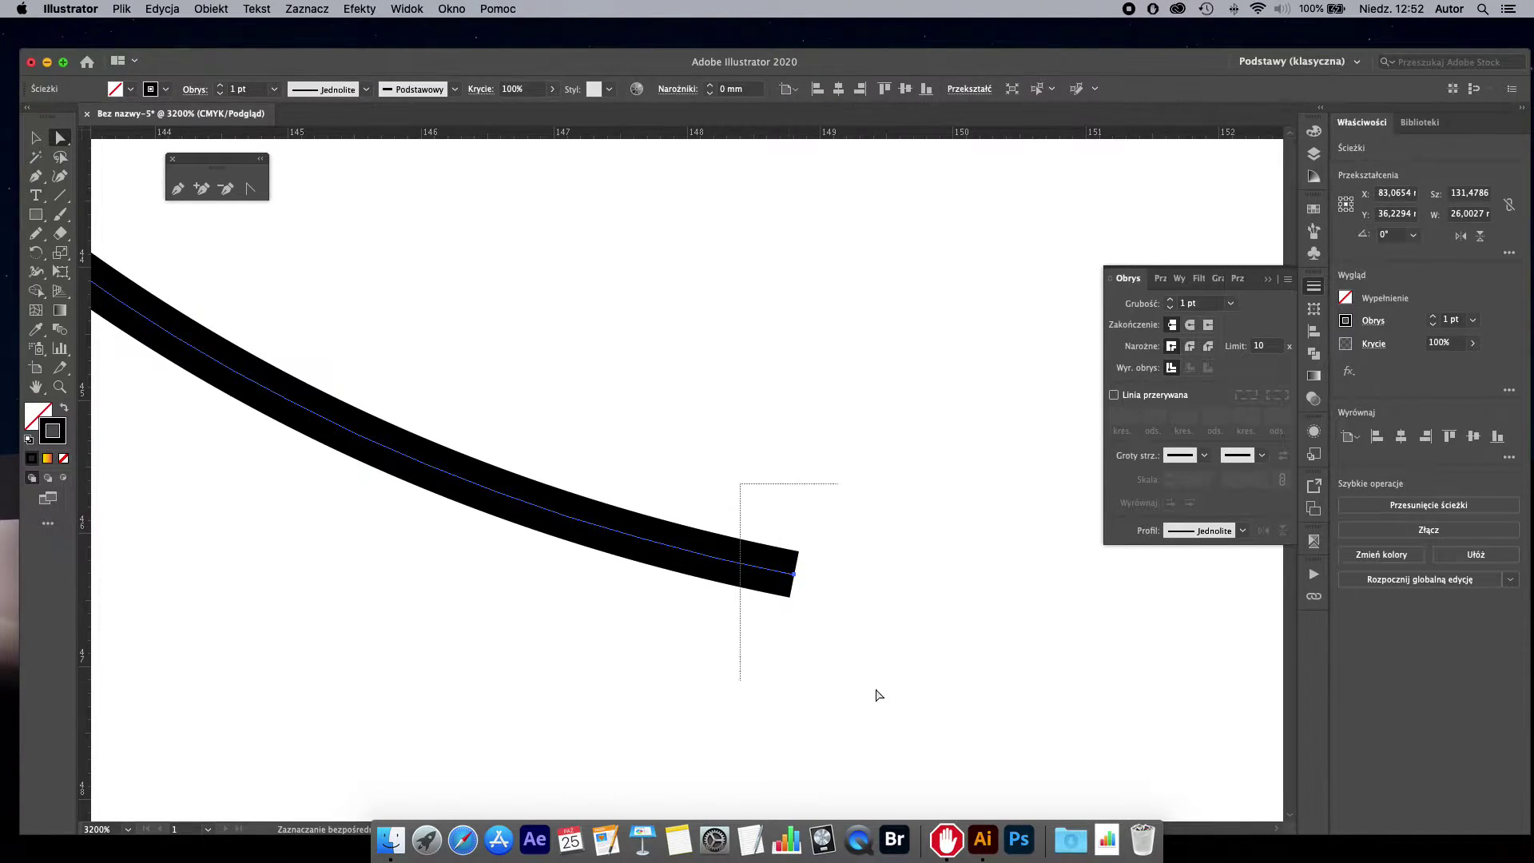
# Step: Select the wave's end anchor and set a Round Cap, after trying Projecting Cap
pyautogui.moveTo(741, 484); pyautogui.dragTo(847, 687)
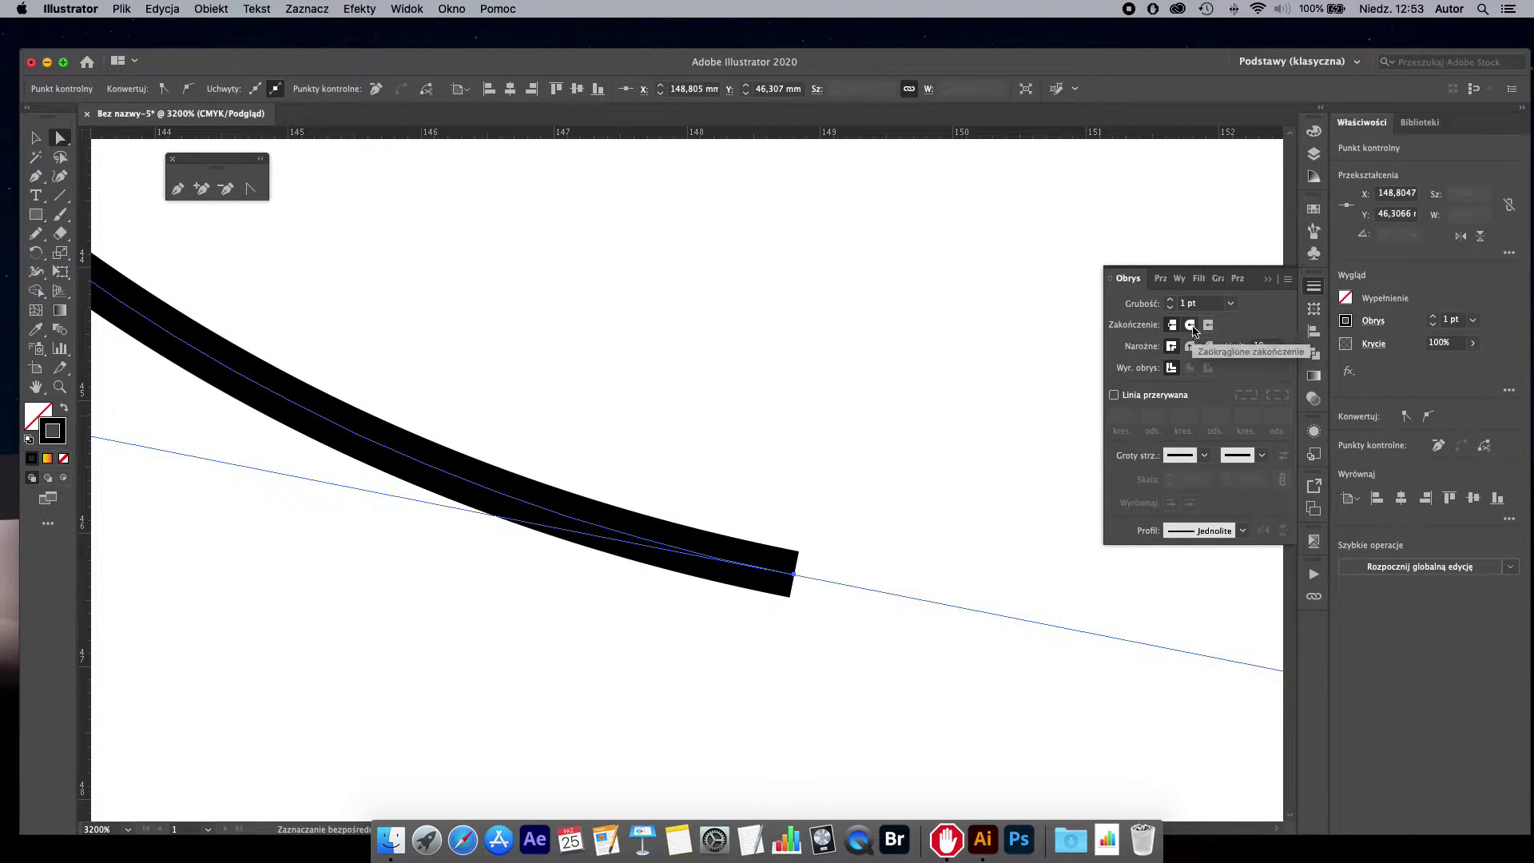
pyautogui.click(1191, 325)
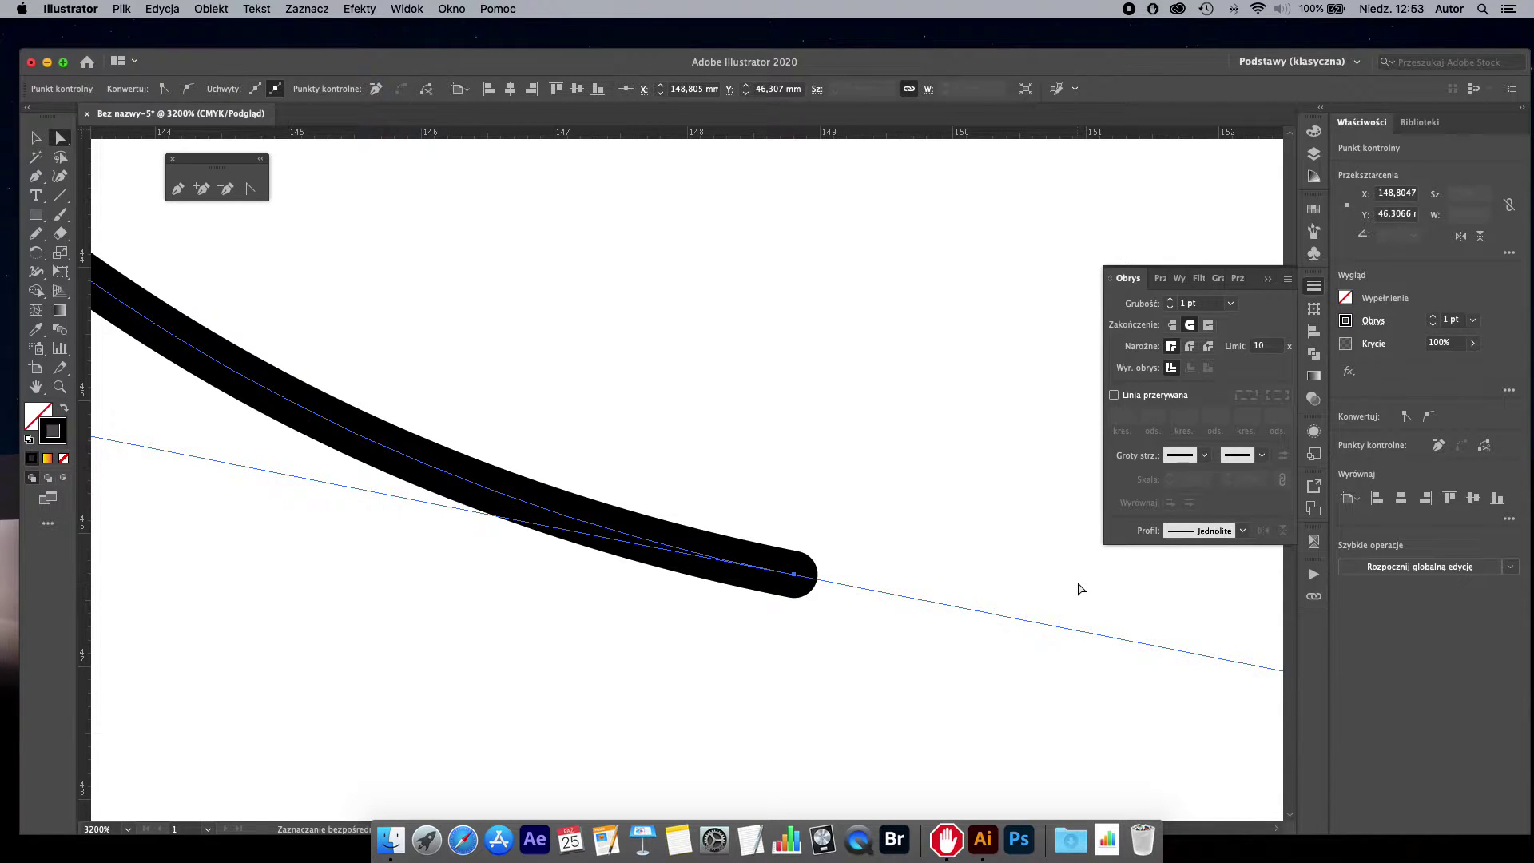
pyautogui.click(1208, 325)
pyautogui.click(1190, 325)
# Step: Set the wave's corner joins to Bevel Join after trying Round Join
pyautogui.keyDown('alt'); pyautogui.scroll(-10, 817, 448); pyautogui.keyUp('alt')
pyautogui.moveTo(753, 370); pyautogui.dragTo(777, 434)
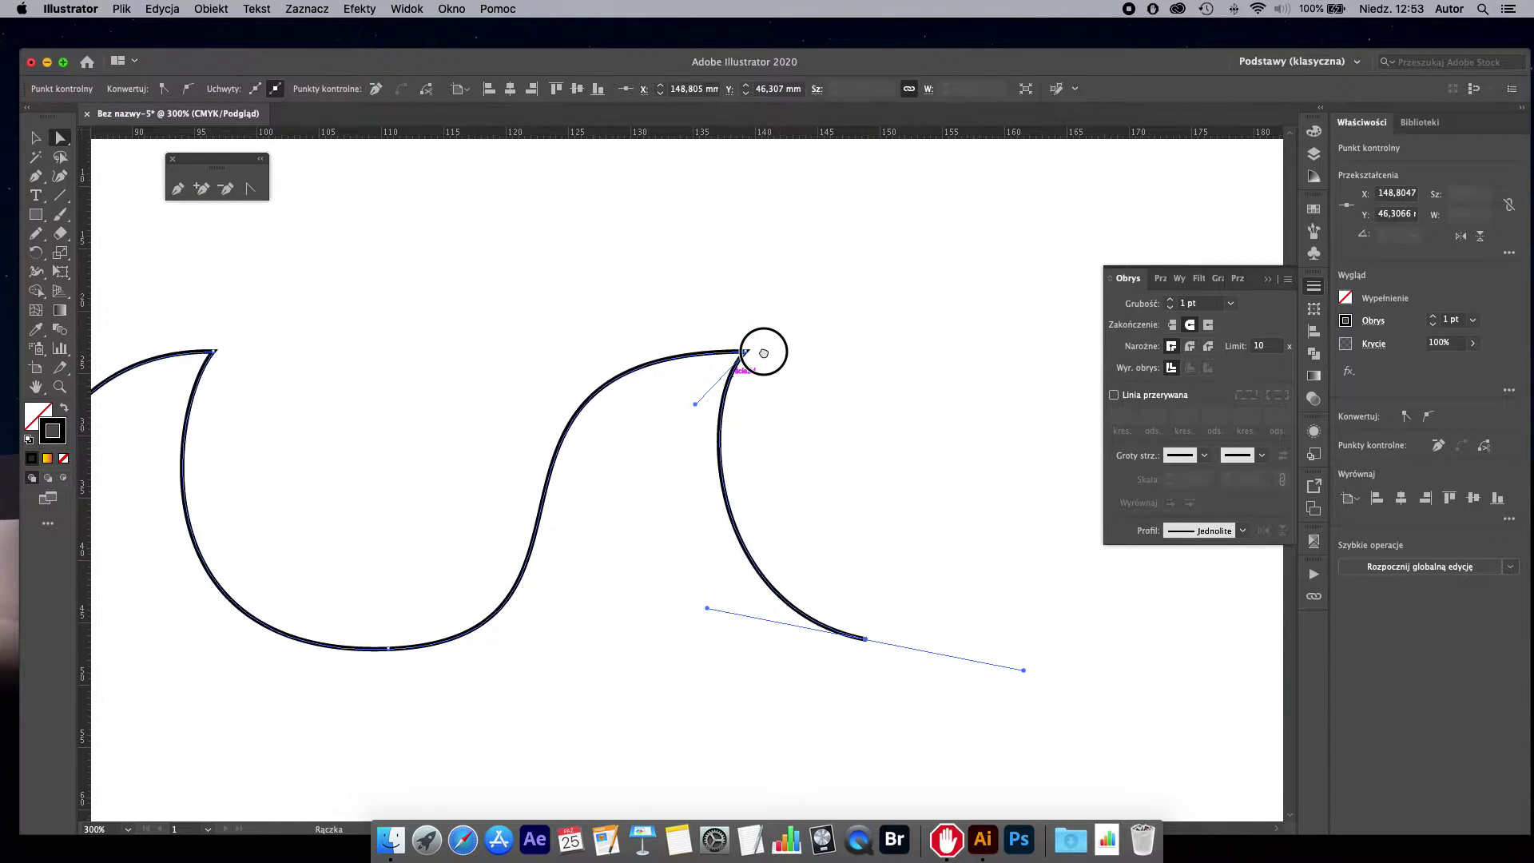
pyautogui.keyDown('alt'); pyautogui.scroll(5, 745, 357); pyautogui.keyUp('alt')
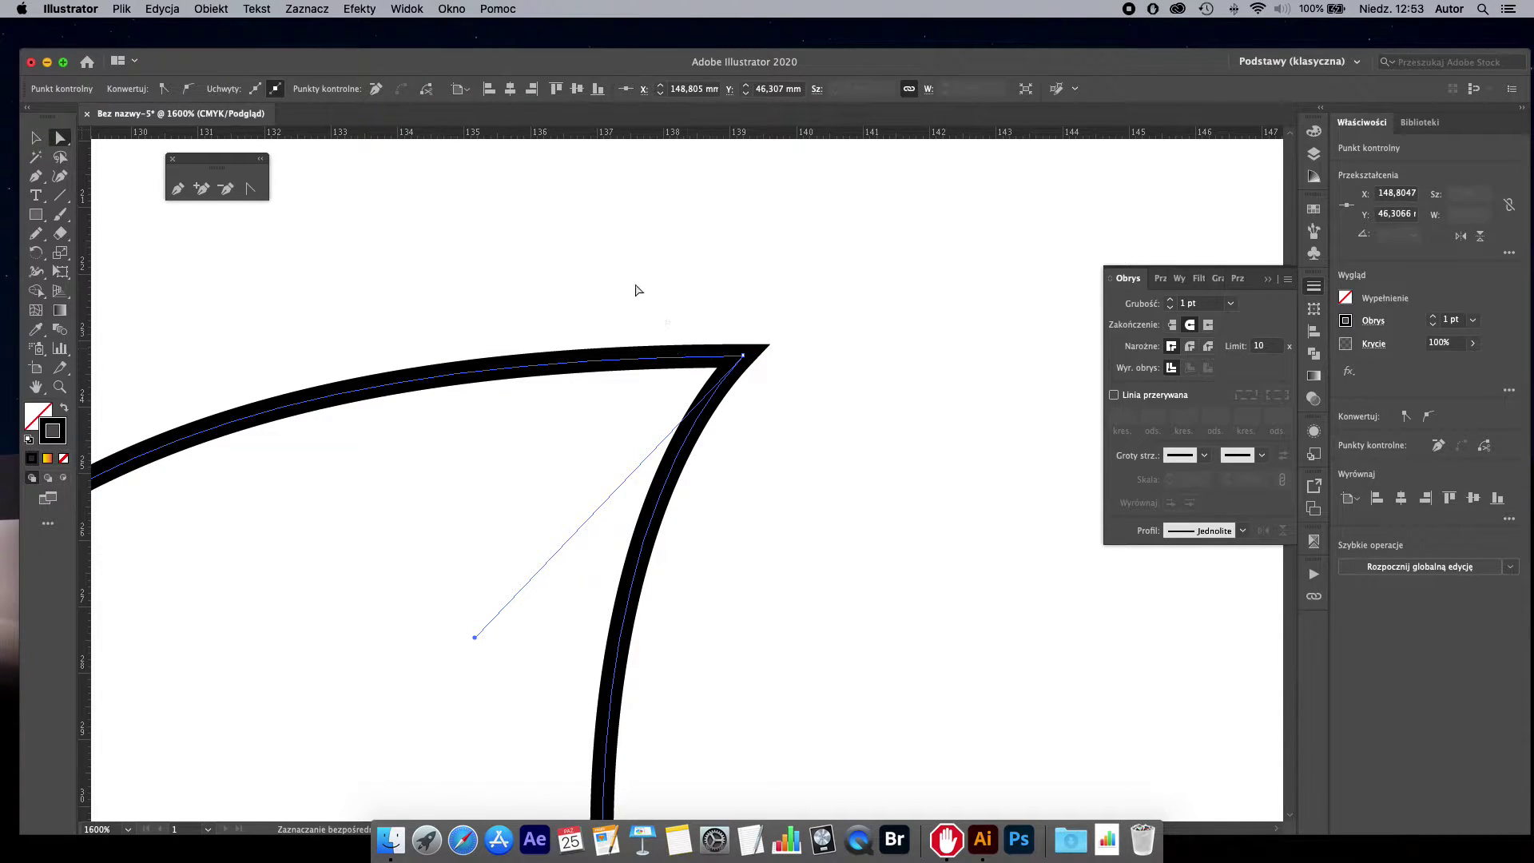
pyautogui.press('v')
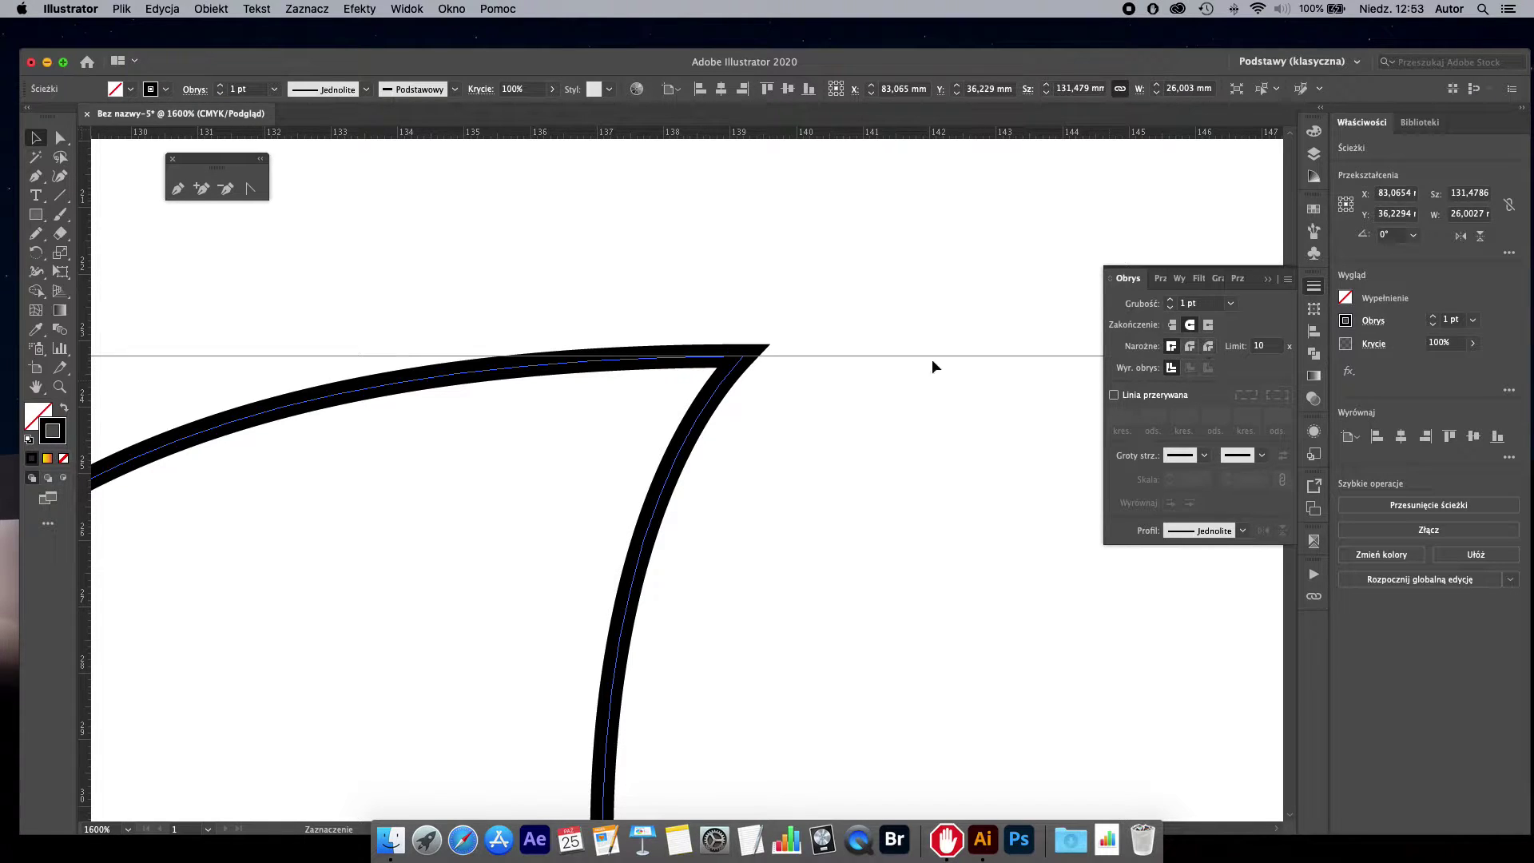
pyautogui.click(1190, 347)
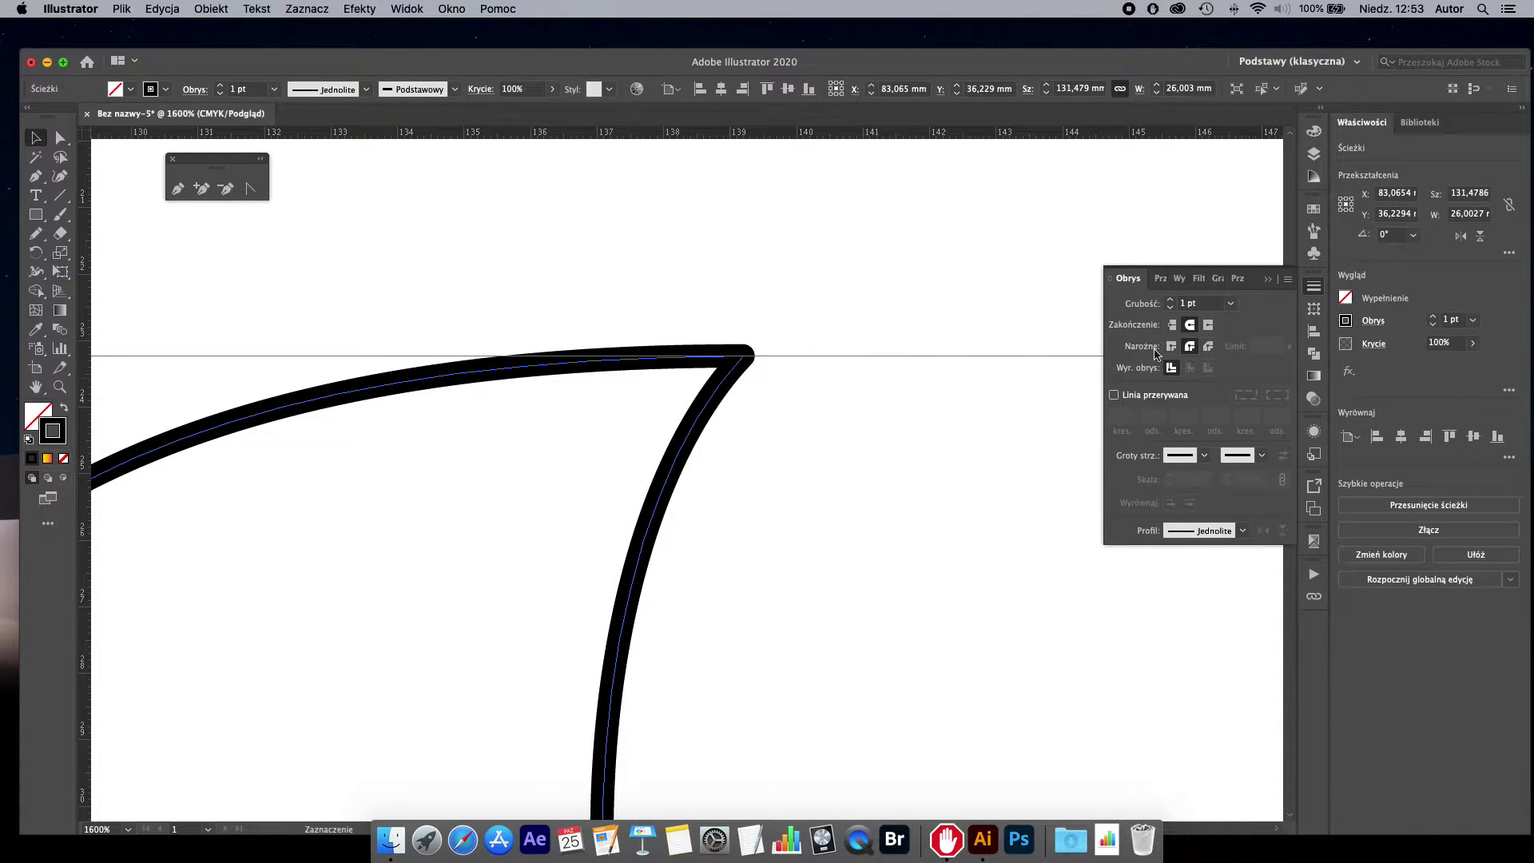
pyautogui.click(1208, 346)
pyautogui.press('m')
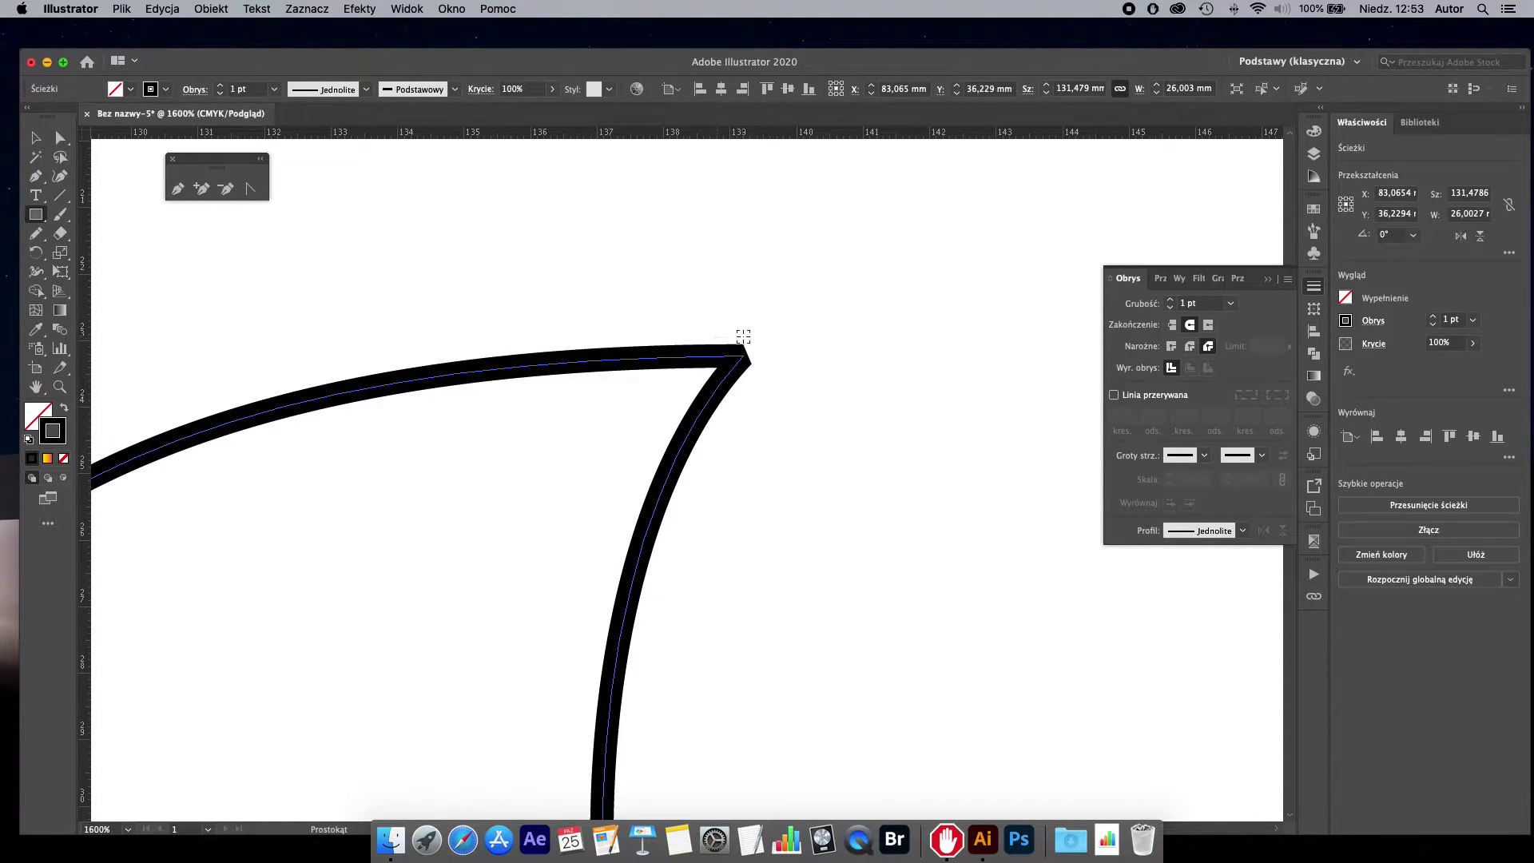
# Step: Draw a small rectangle to the right of the wave
pyautogui.scroll(-5, 743, 335)
pyautogui.moveTo(760, 325); pyautogui.dragTo(572, 394)
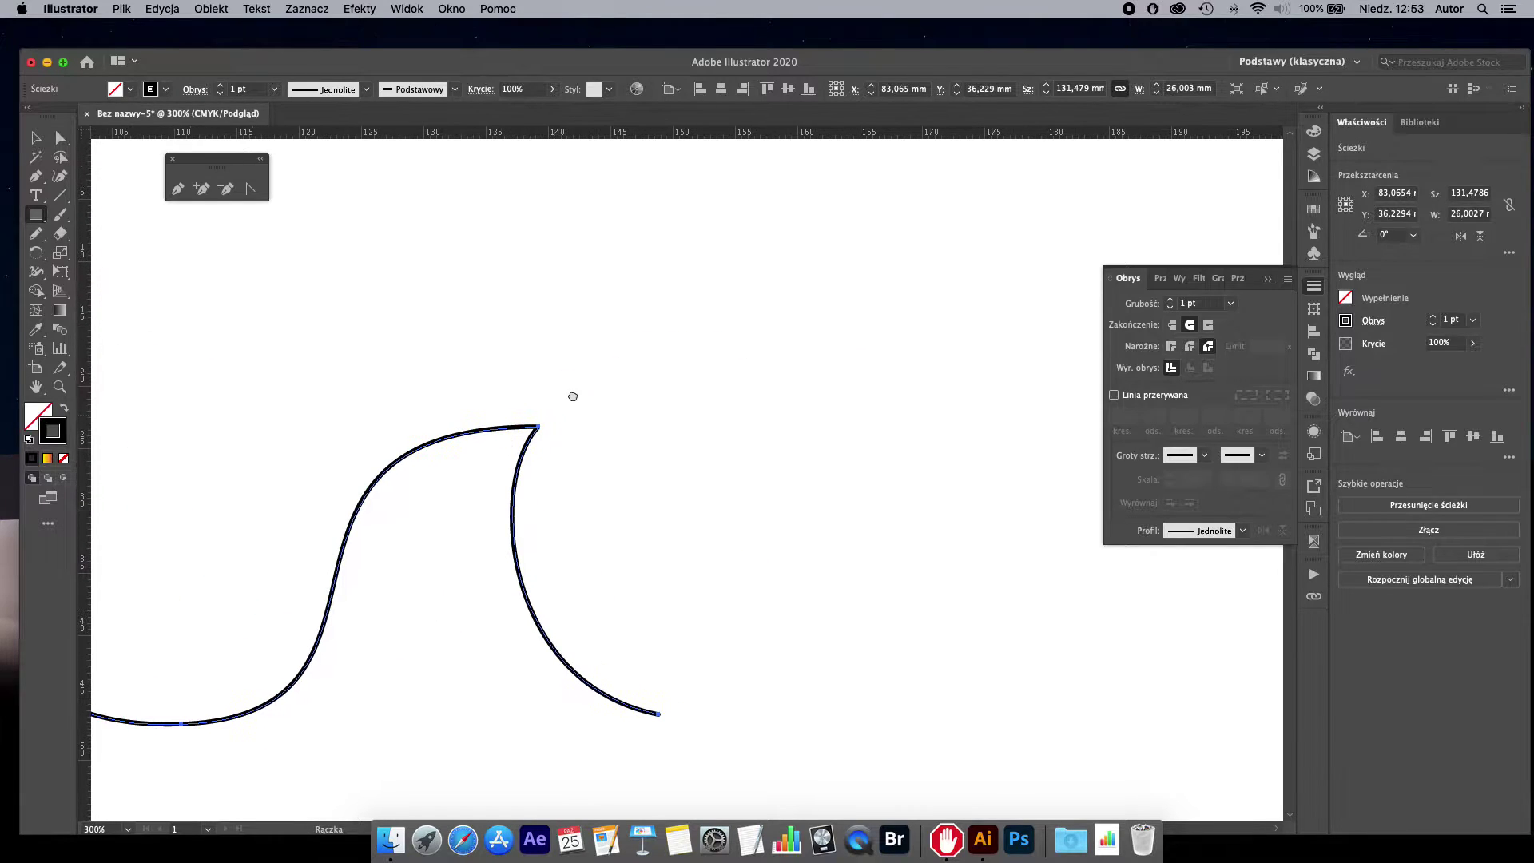
pyautogui.moveTo(897, 477); pyautogui.dragTo(911, 483)
pyautogui.press('v')
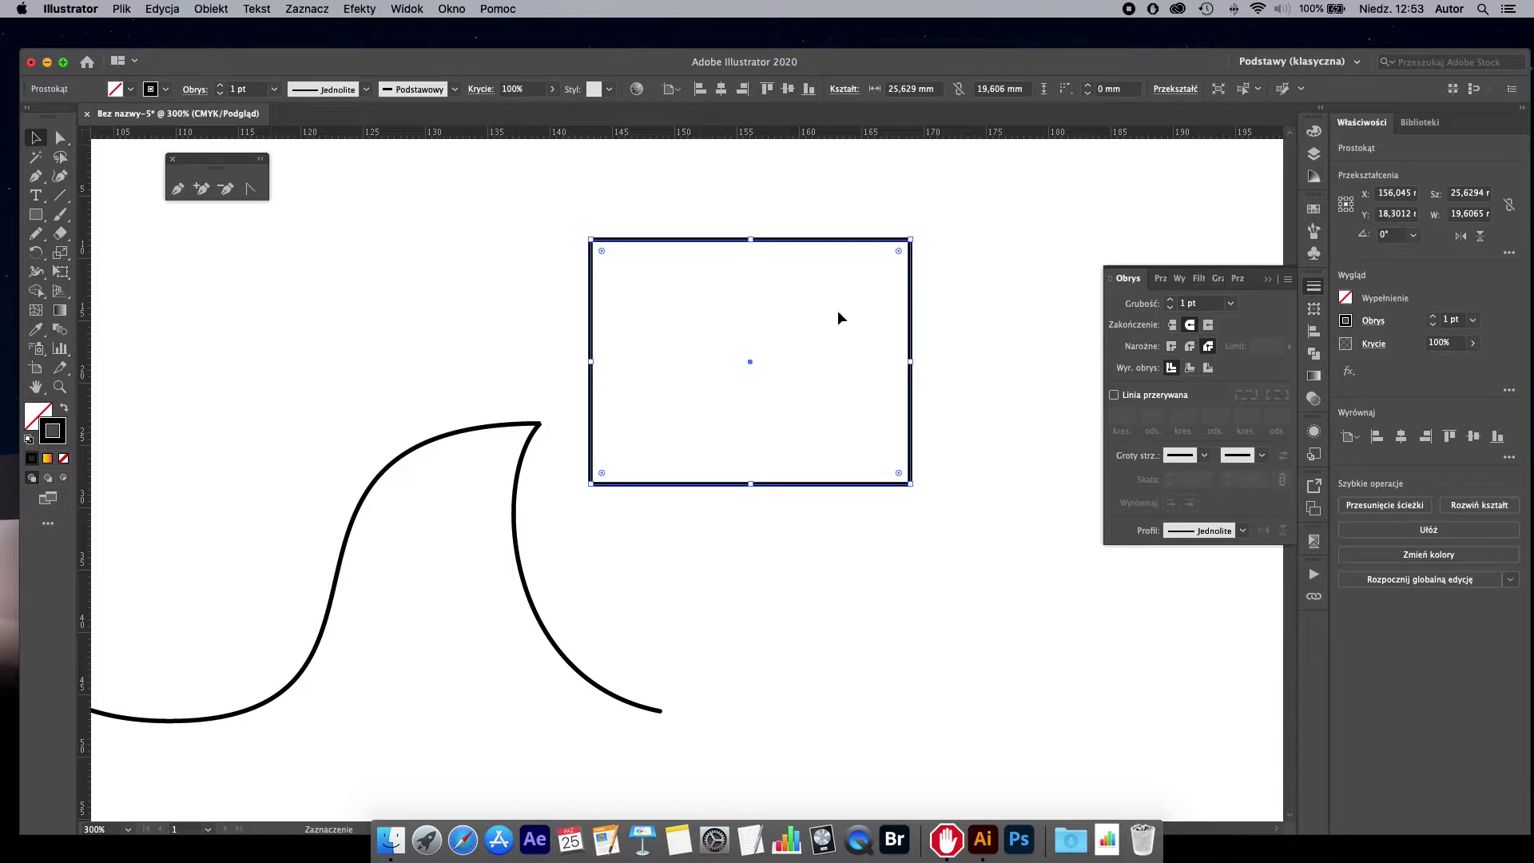
# Step: Give the rectangle sharp Miter Join corners after trying Round Join
pyautogui.scroll(5, 911, 255)
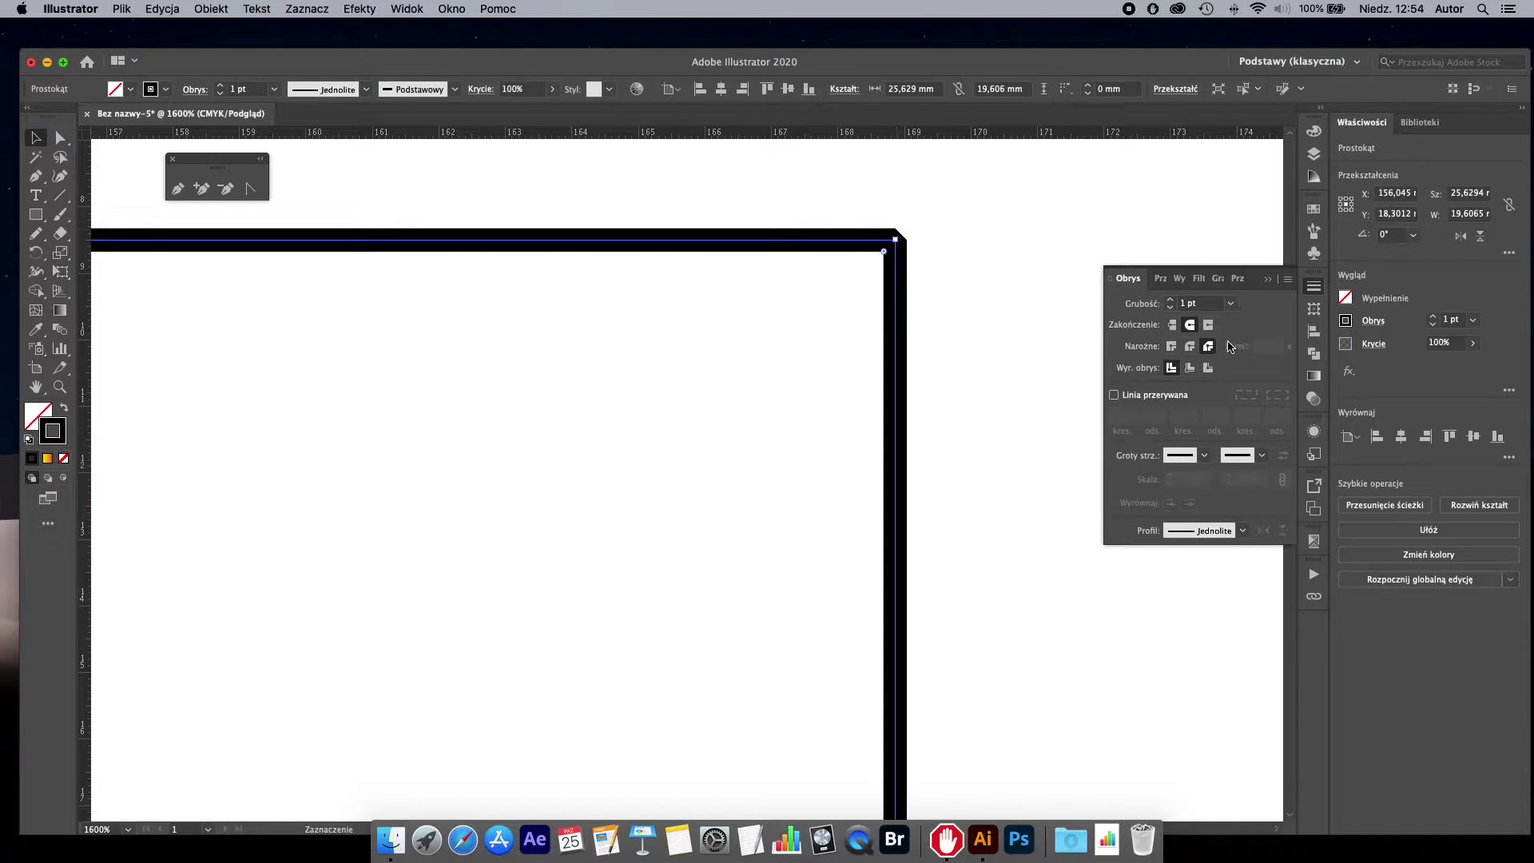
pyautogui.click(1190, 347)
pyautogui.click(1171, 346)
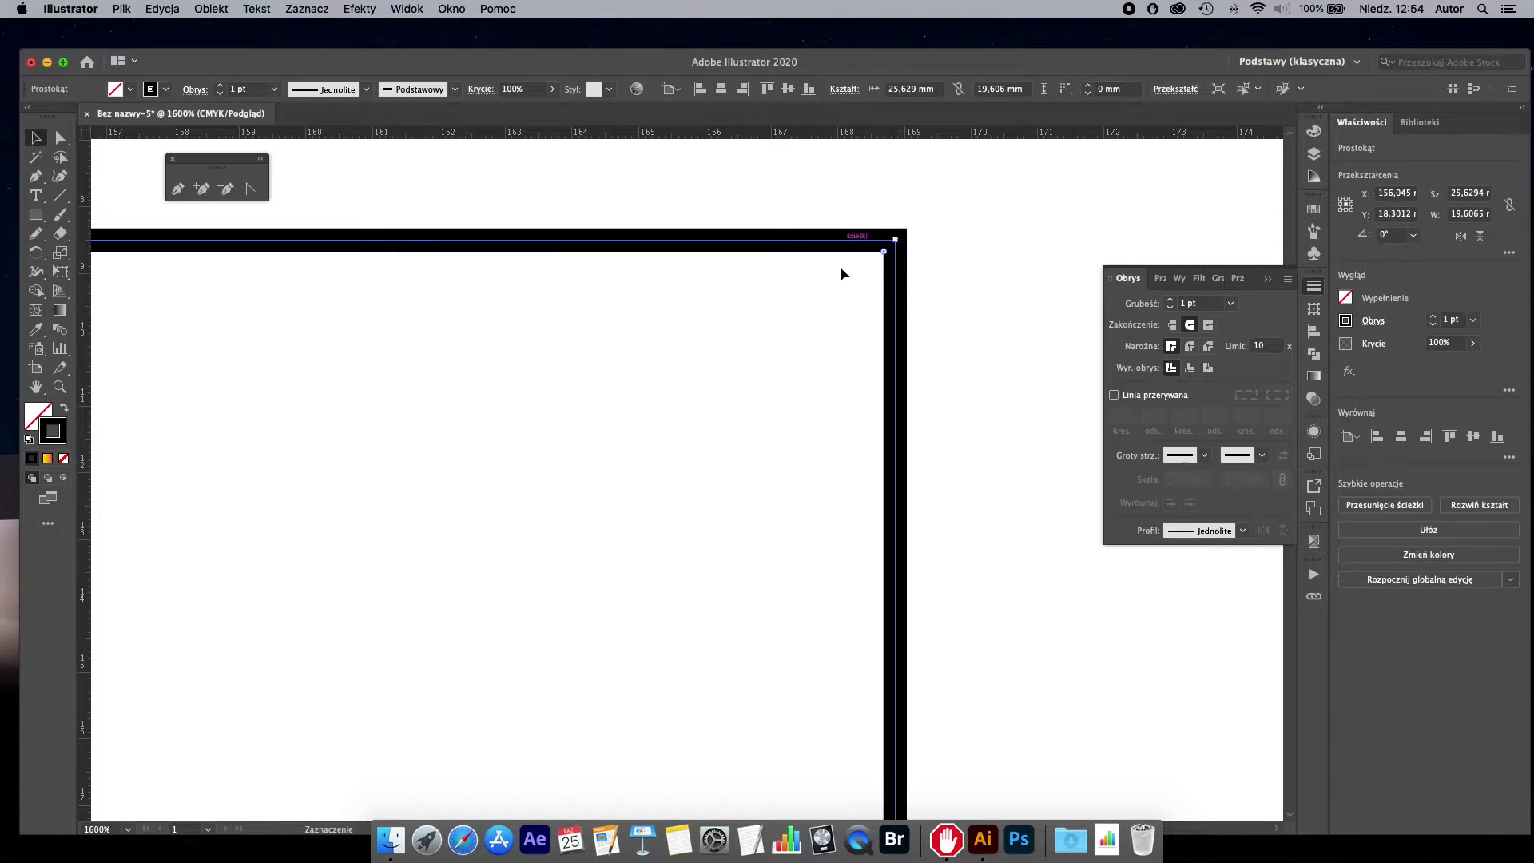
pyautogui.press('super+minus')
pyautogui.press('super+minus')
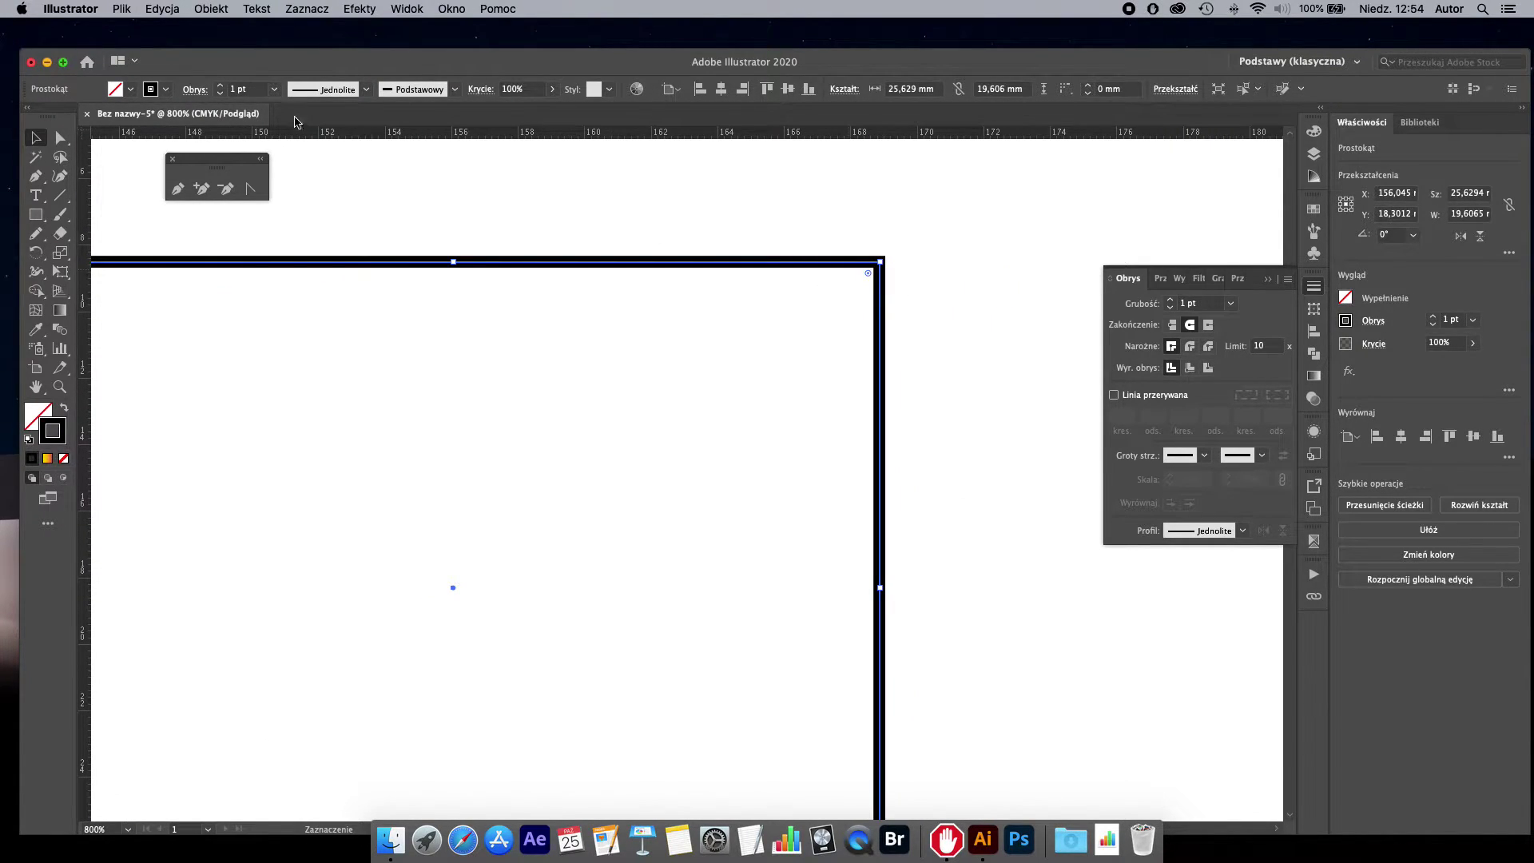
# Step: Set the rectangle's stroke to 5 pt aligned Outside, after trying Inside alignment
pyautogui.click(223, 90)
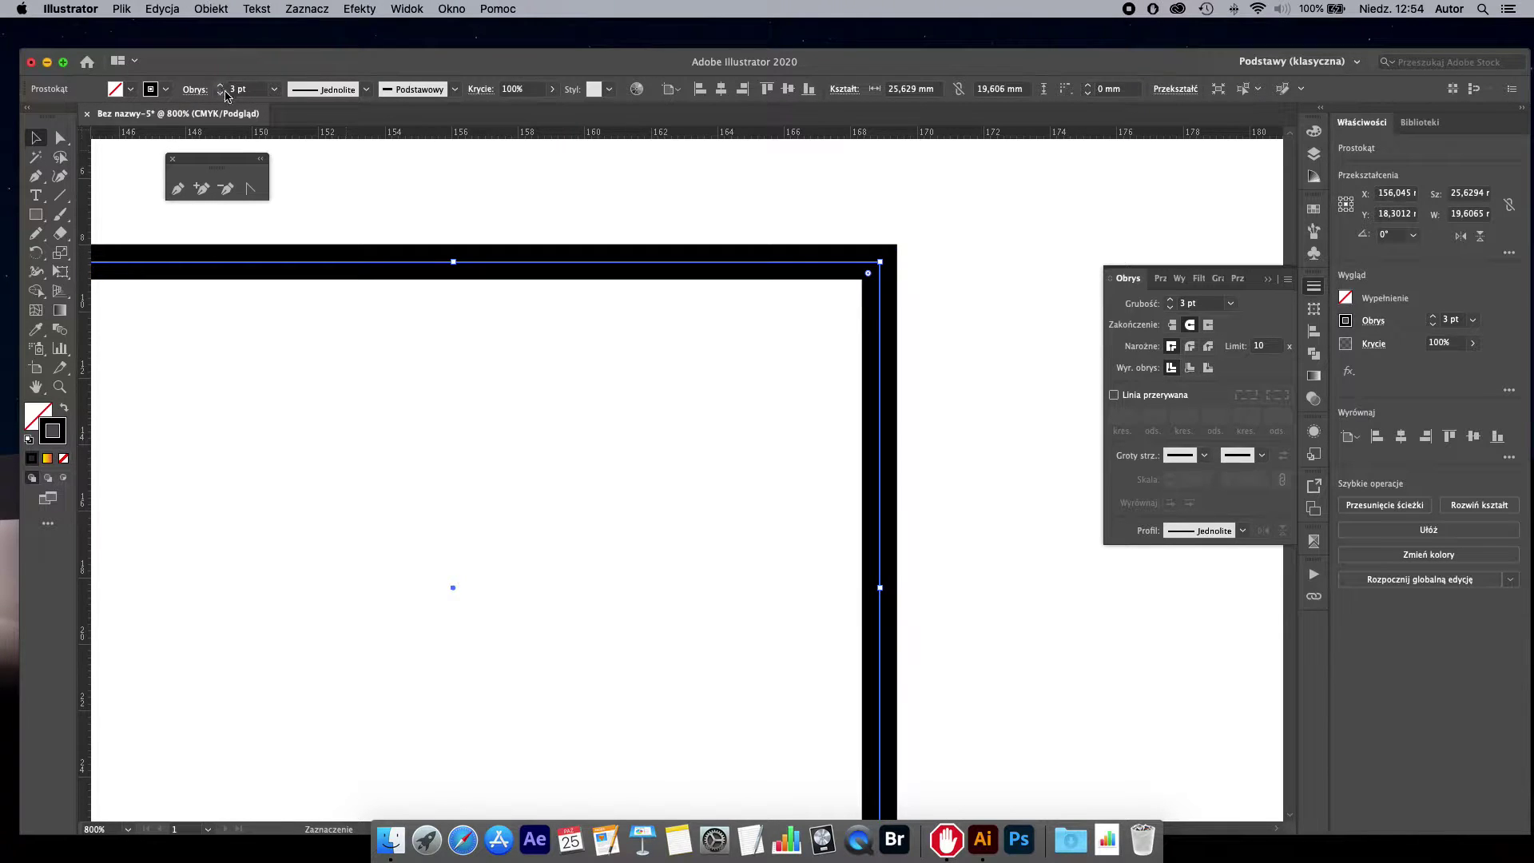
pyautogui.click(222, 95)
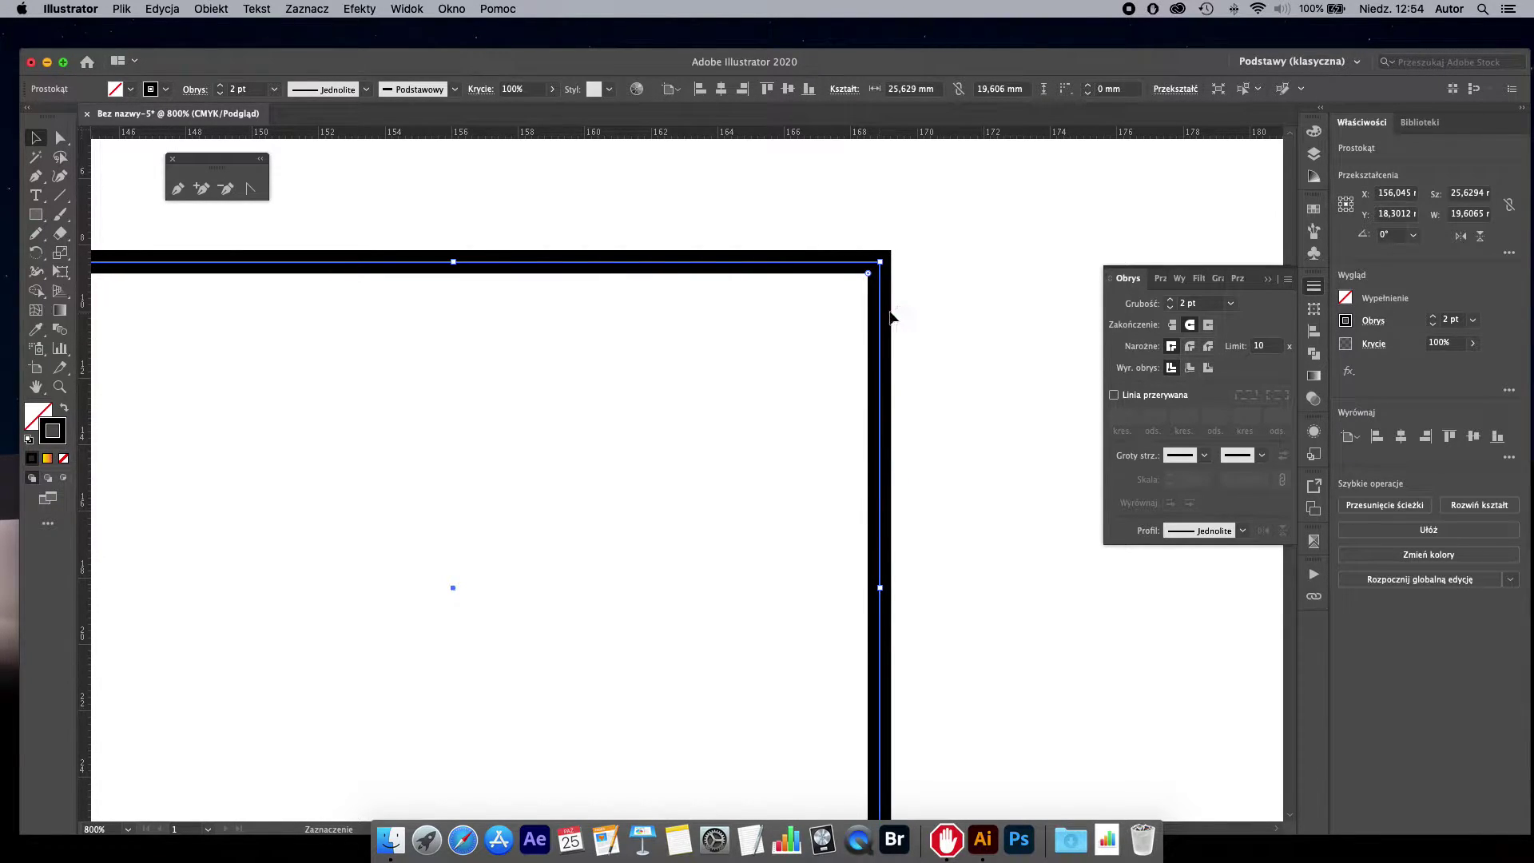
pyautogui.click(1190, 367)
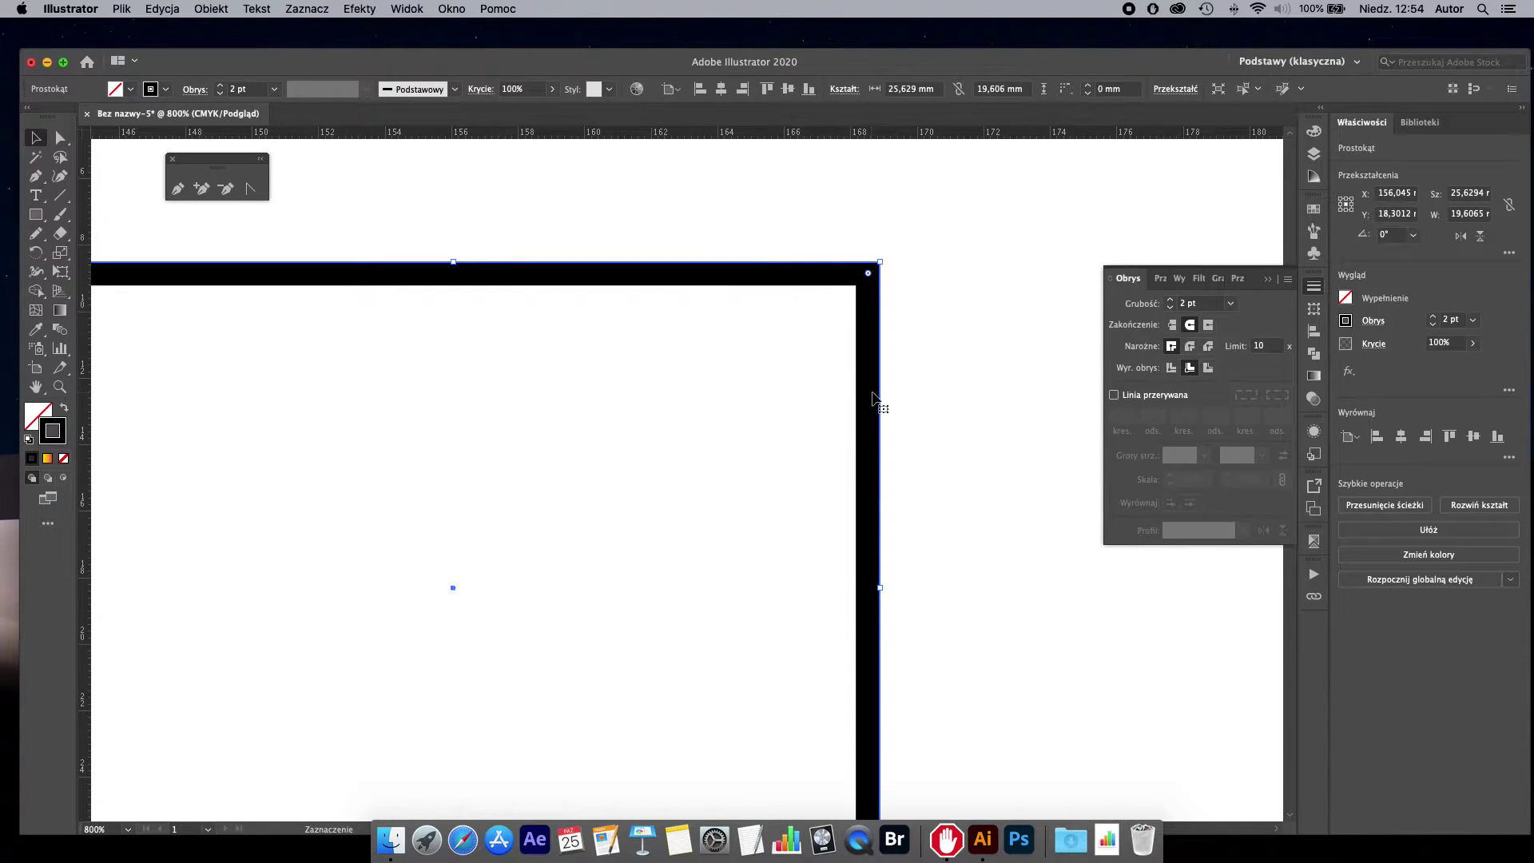
pyautogui.click(223, 86)
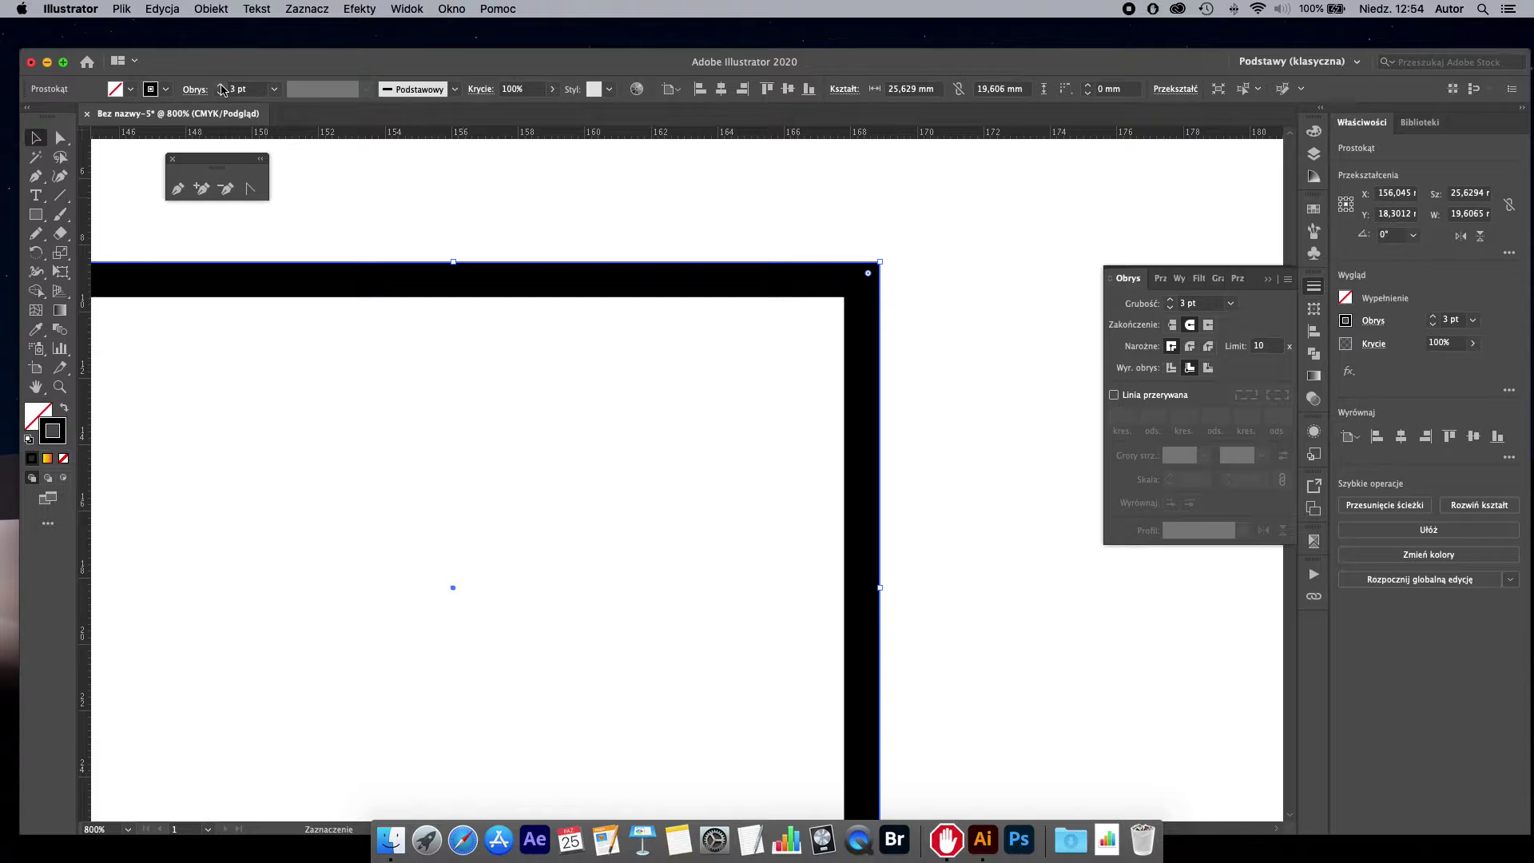
pyautogui.click(222, 86)
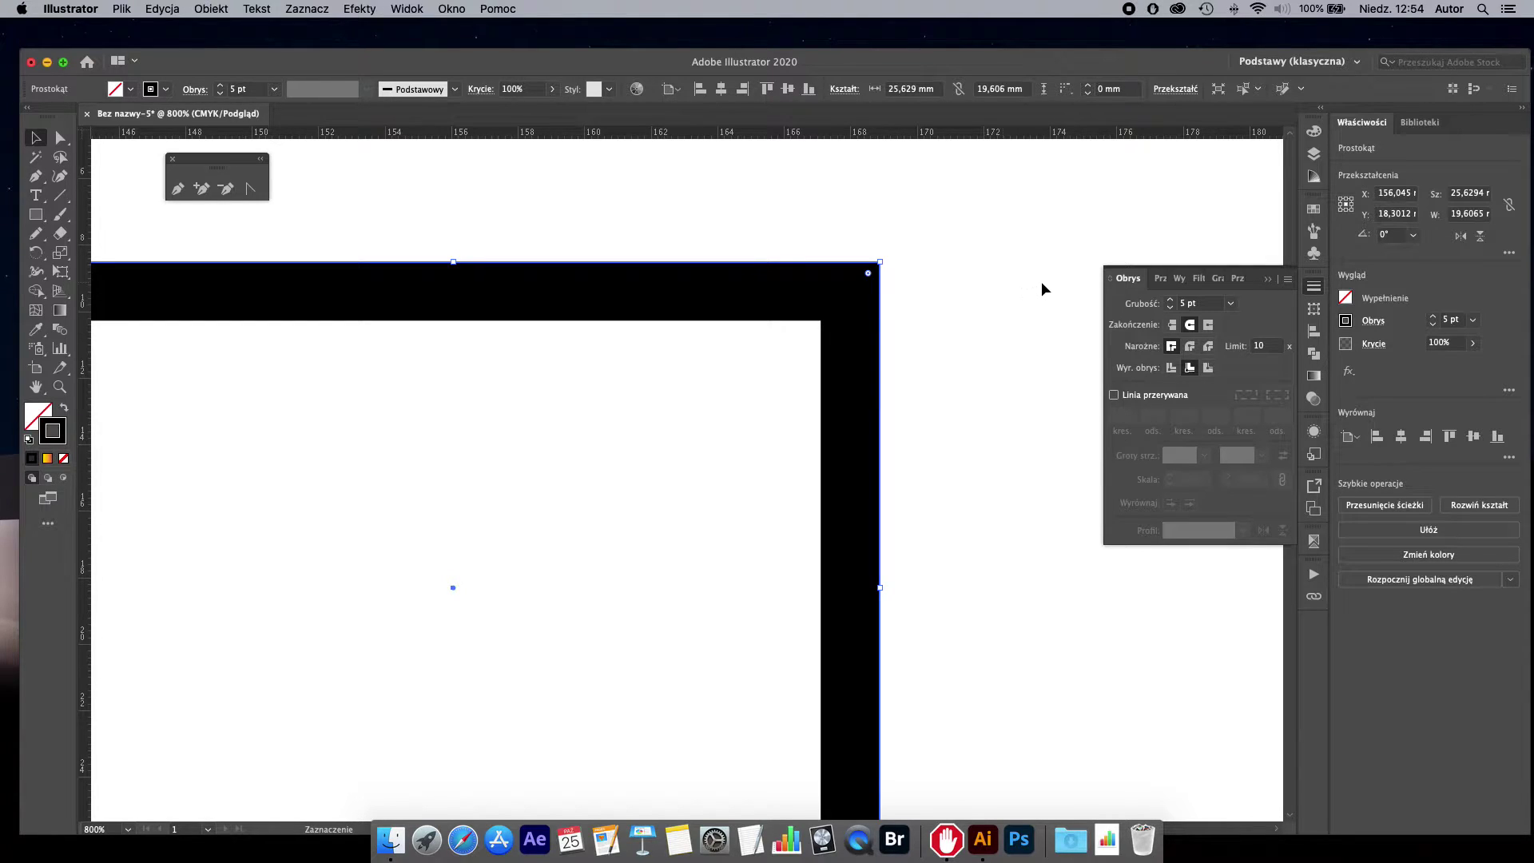
pyautogui.click(1208, 368)
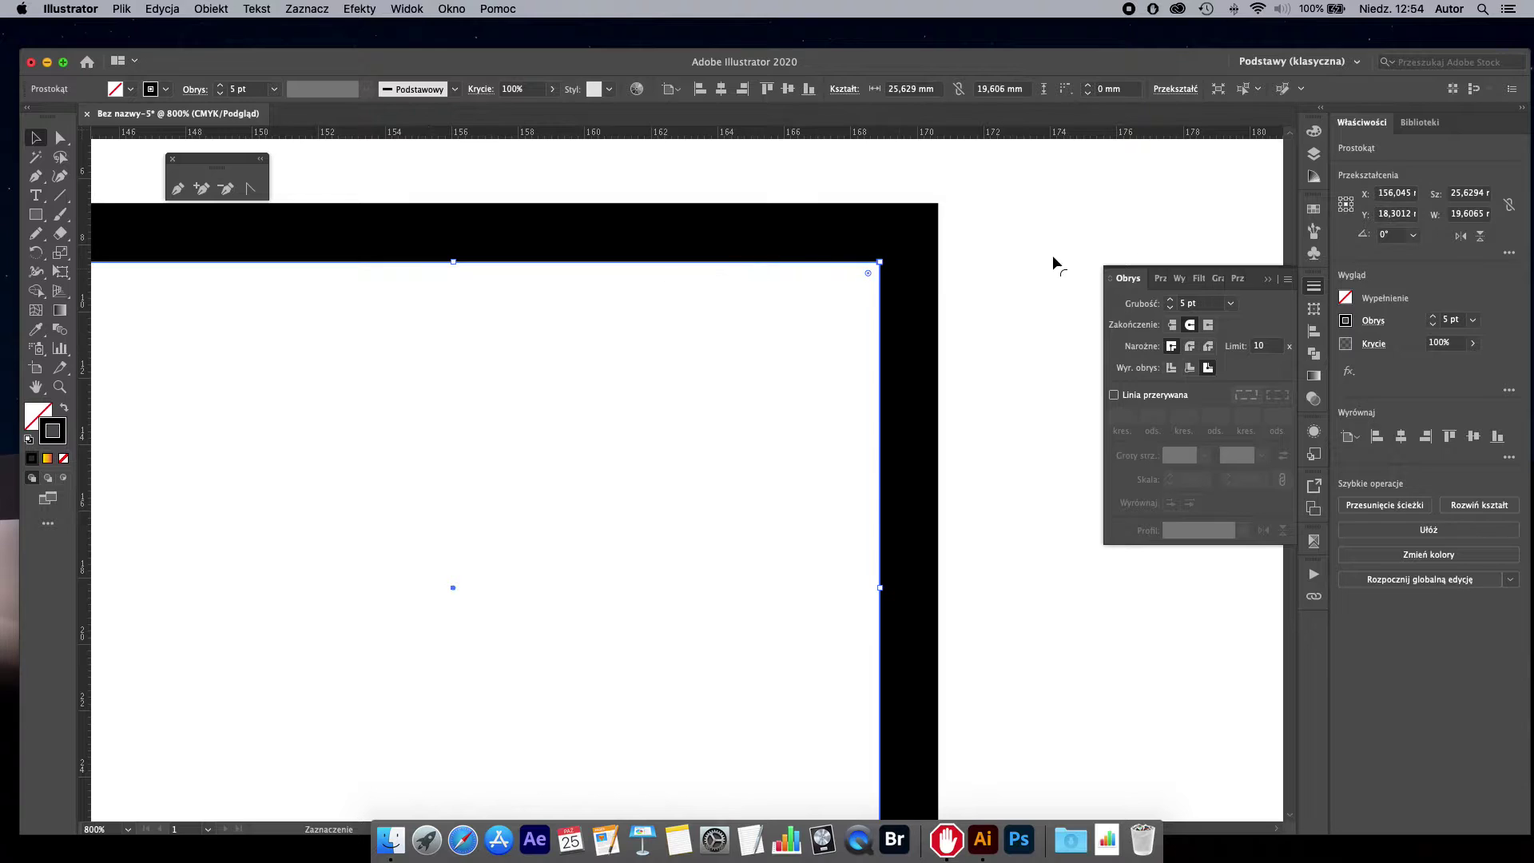
# Step: Fill the rectangle with yellow, restoring its trial yellow-green stroke to black
pyautogui.click(1314, 131)
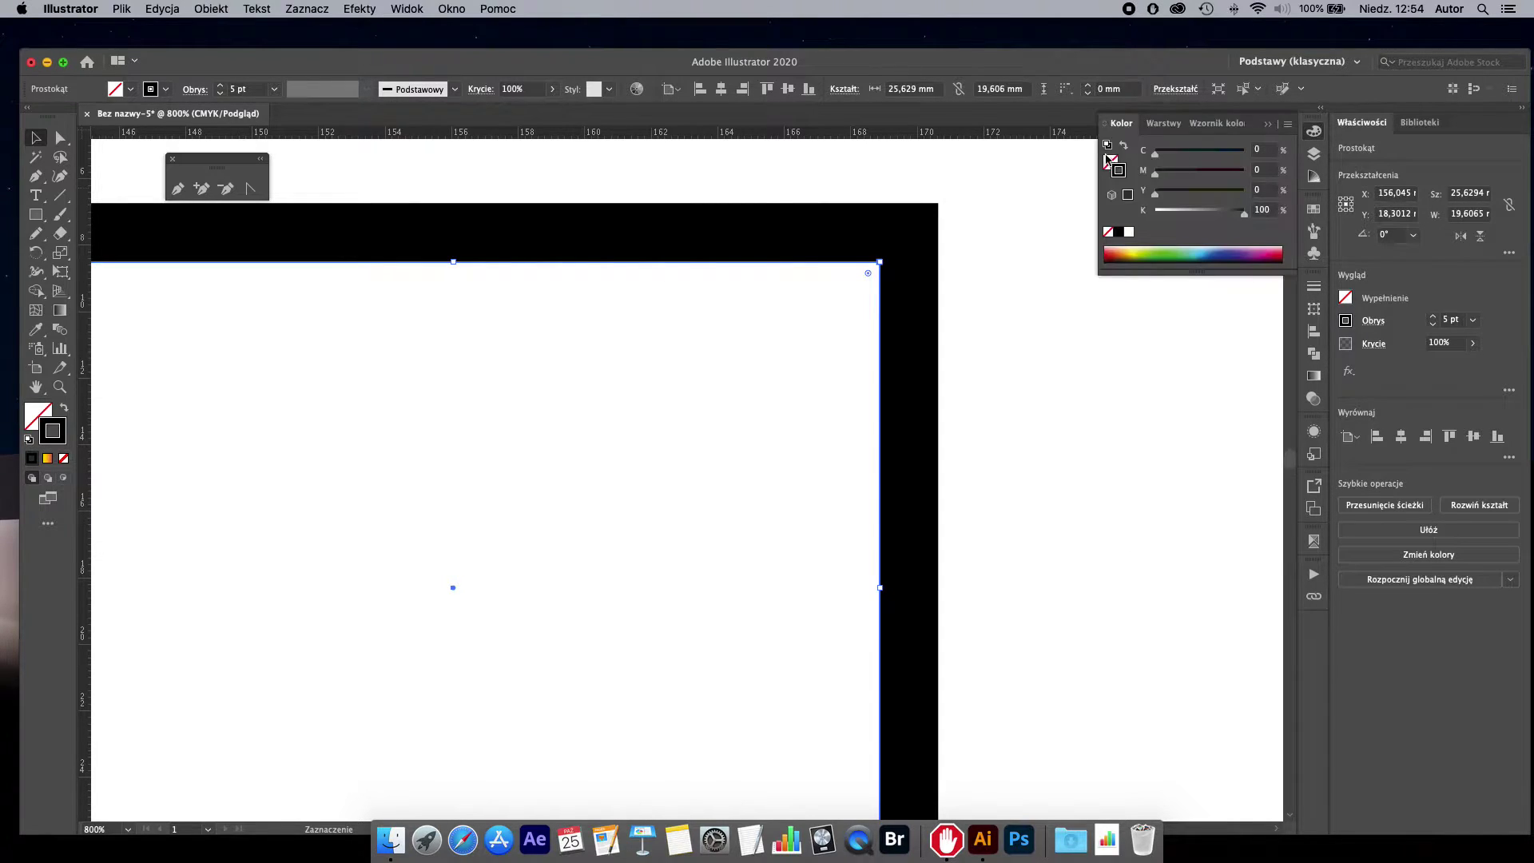
pyautogui.click(1149, 254)
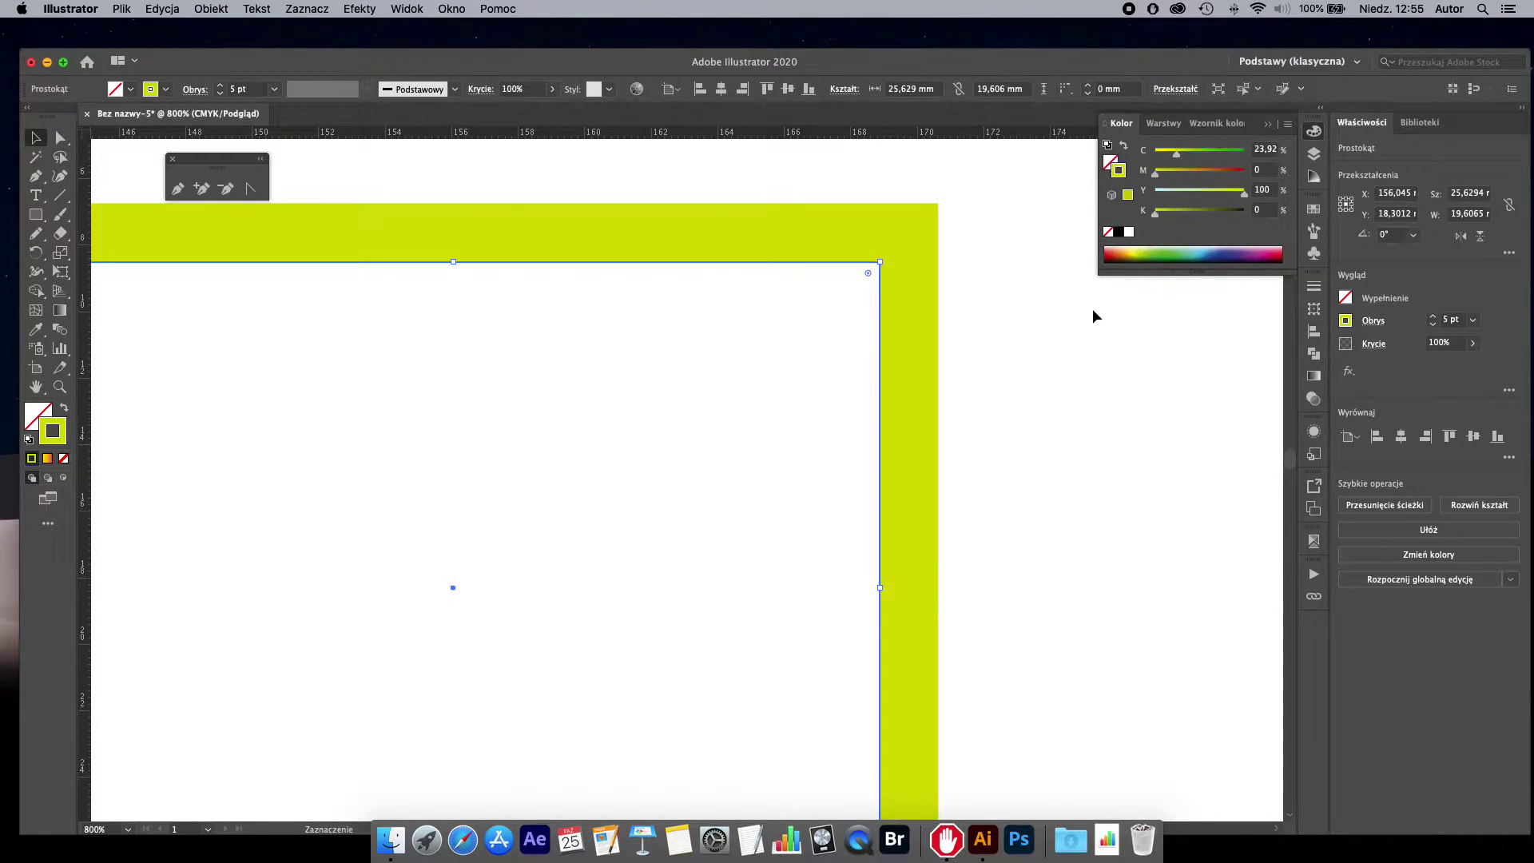
pyautogui.click(1117, 233)
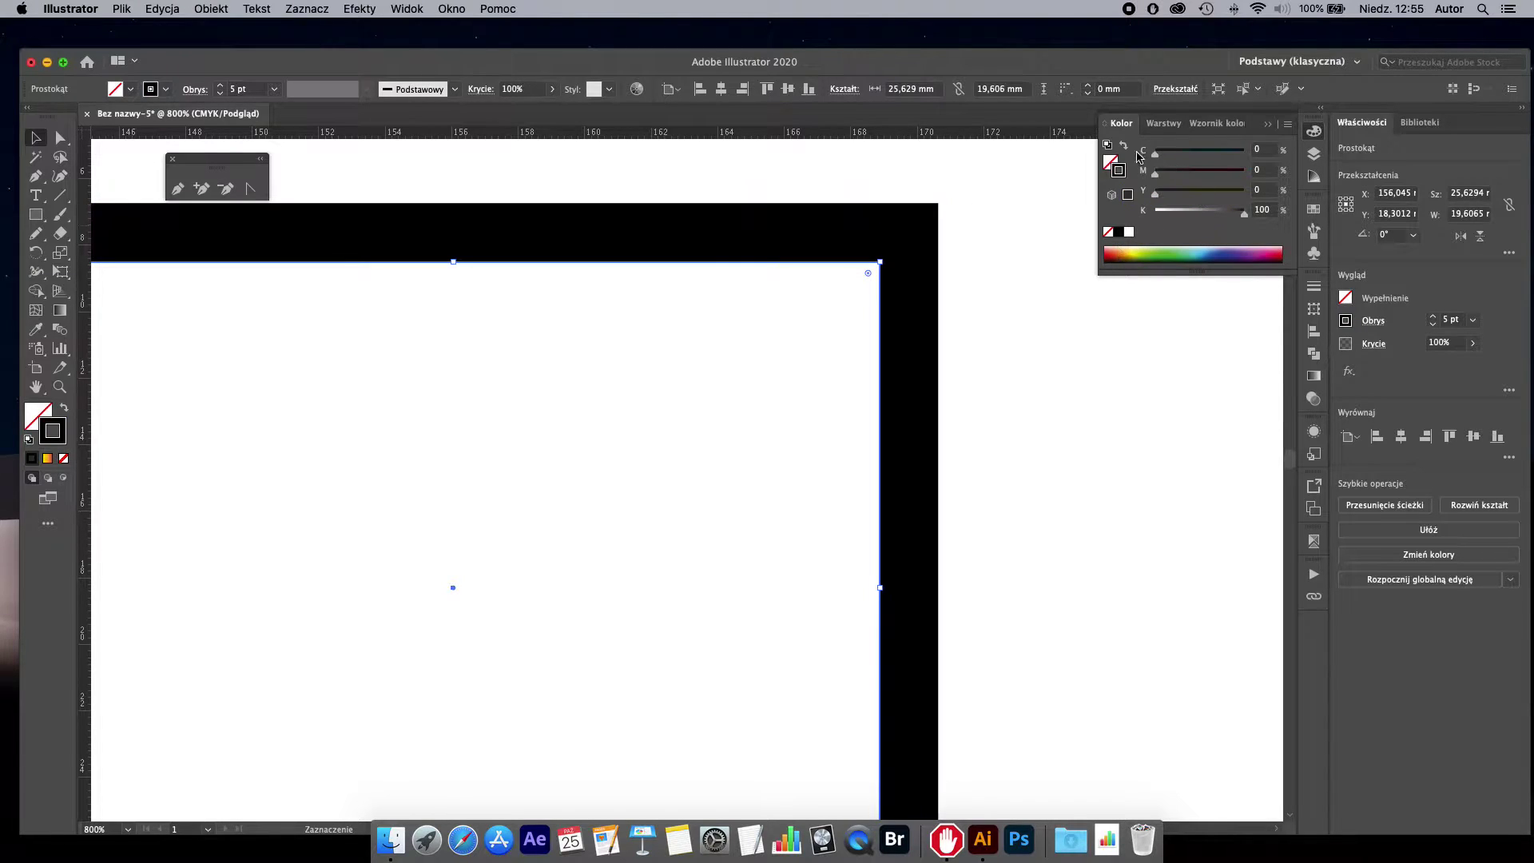
pyautogui.click(1113, 164)
pyautogui.click(1110, 163)
pyautogui.click(1133, 250)
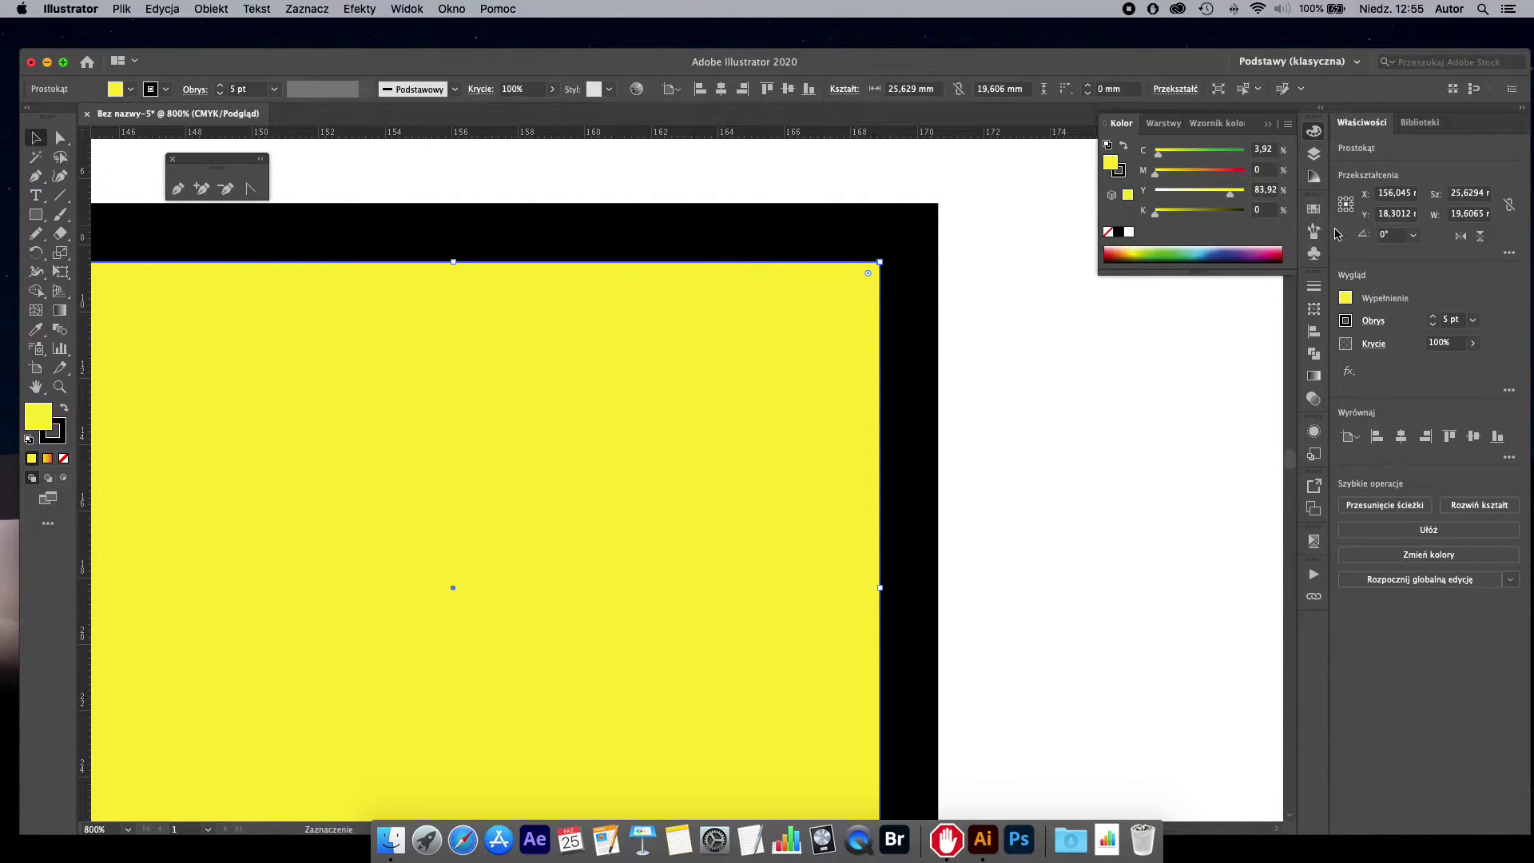
pyautogui.click(1314, 286)
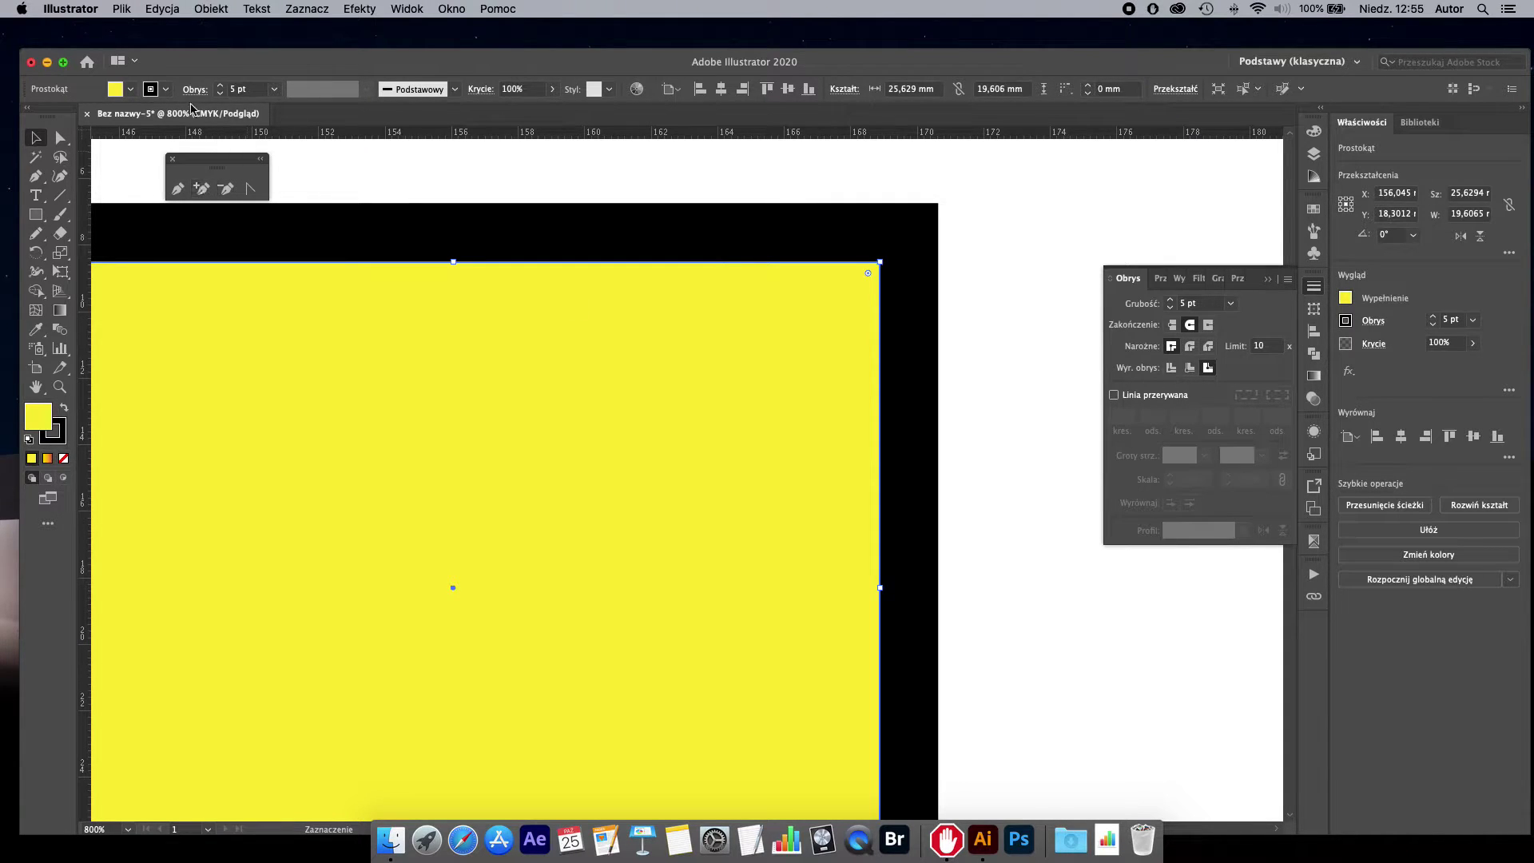
# Step: Raise the rectangle's stroke to 8 pt, try Inside and Center alignment, then delete it
pyautogui.click(223, 86)
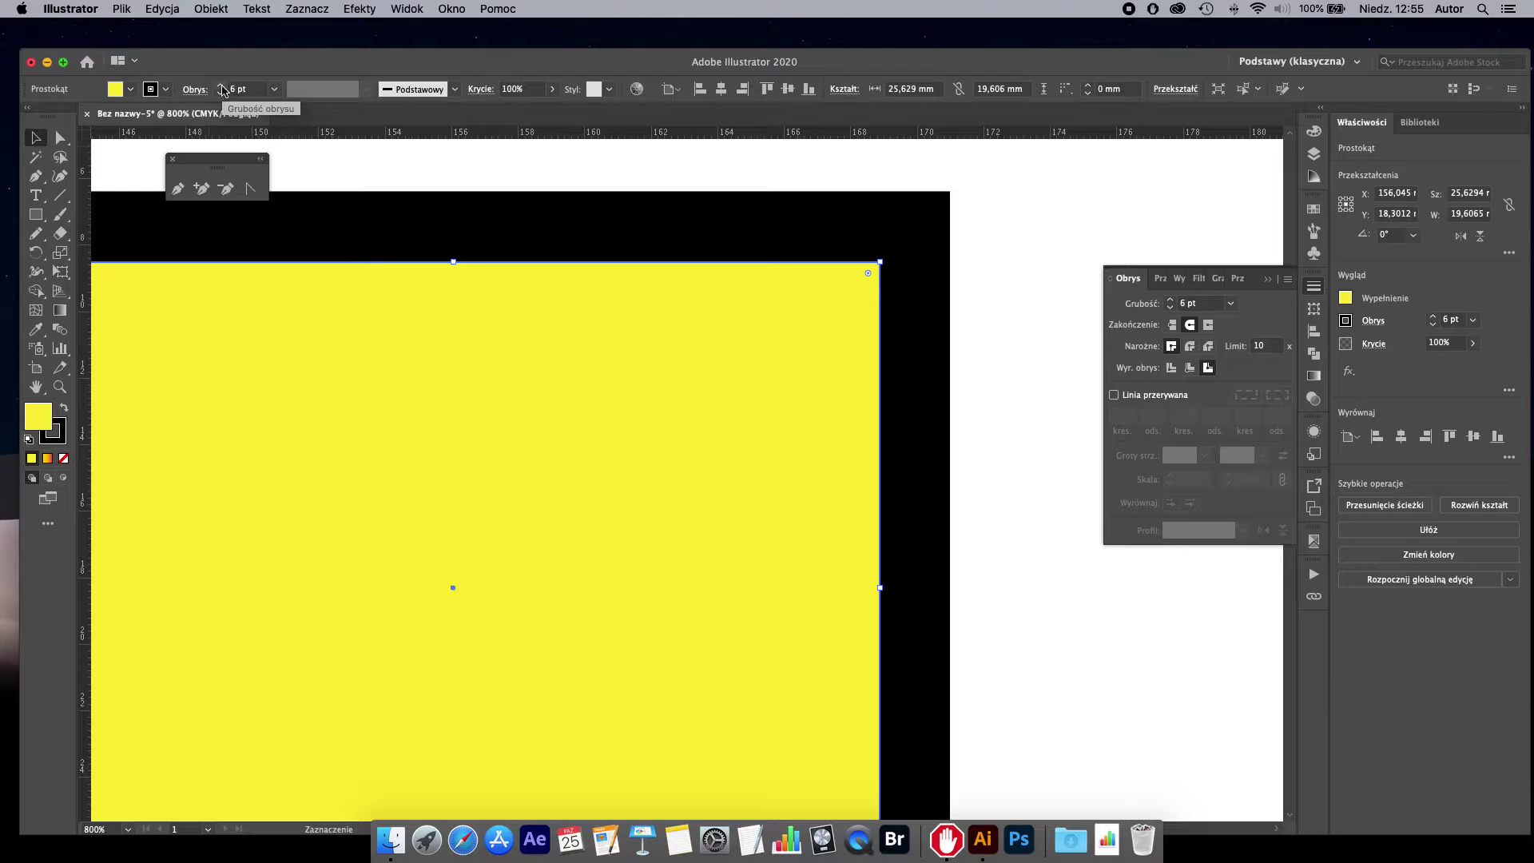
pyautogui.click(222, 85)
pyautogui.click(1190, 368)
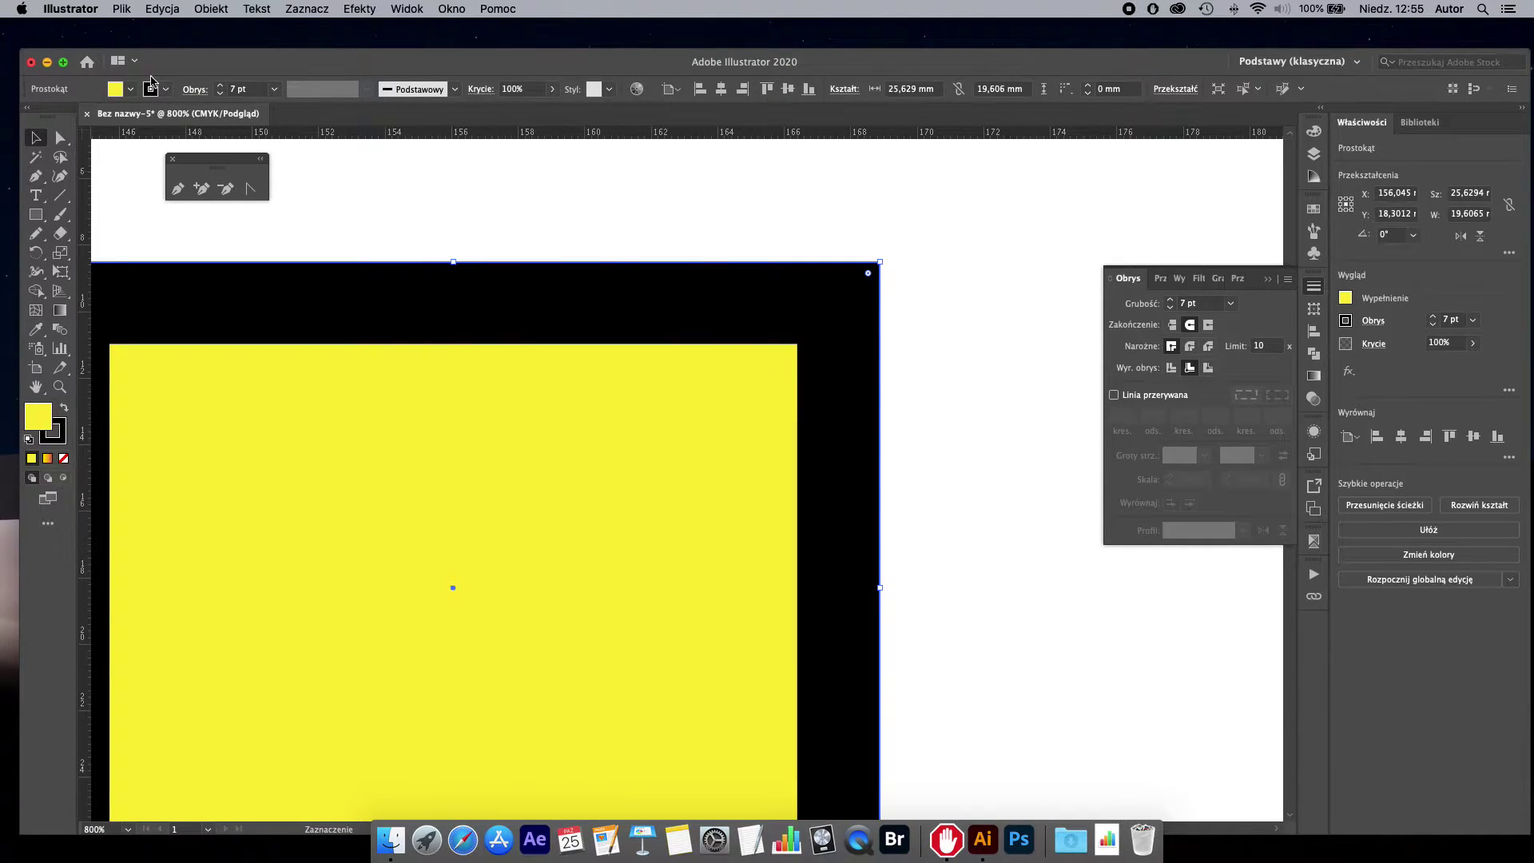
pyautogui.click(222, 85)
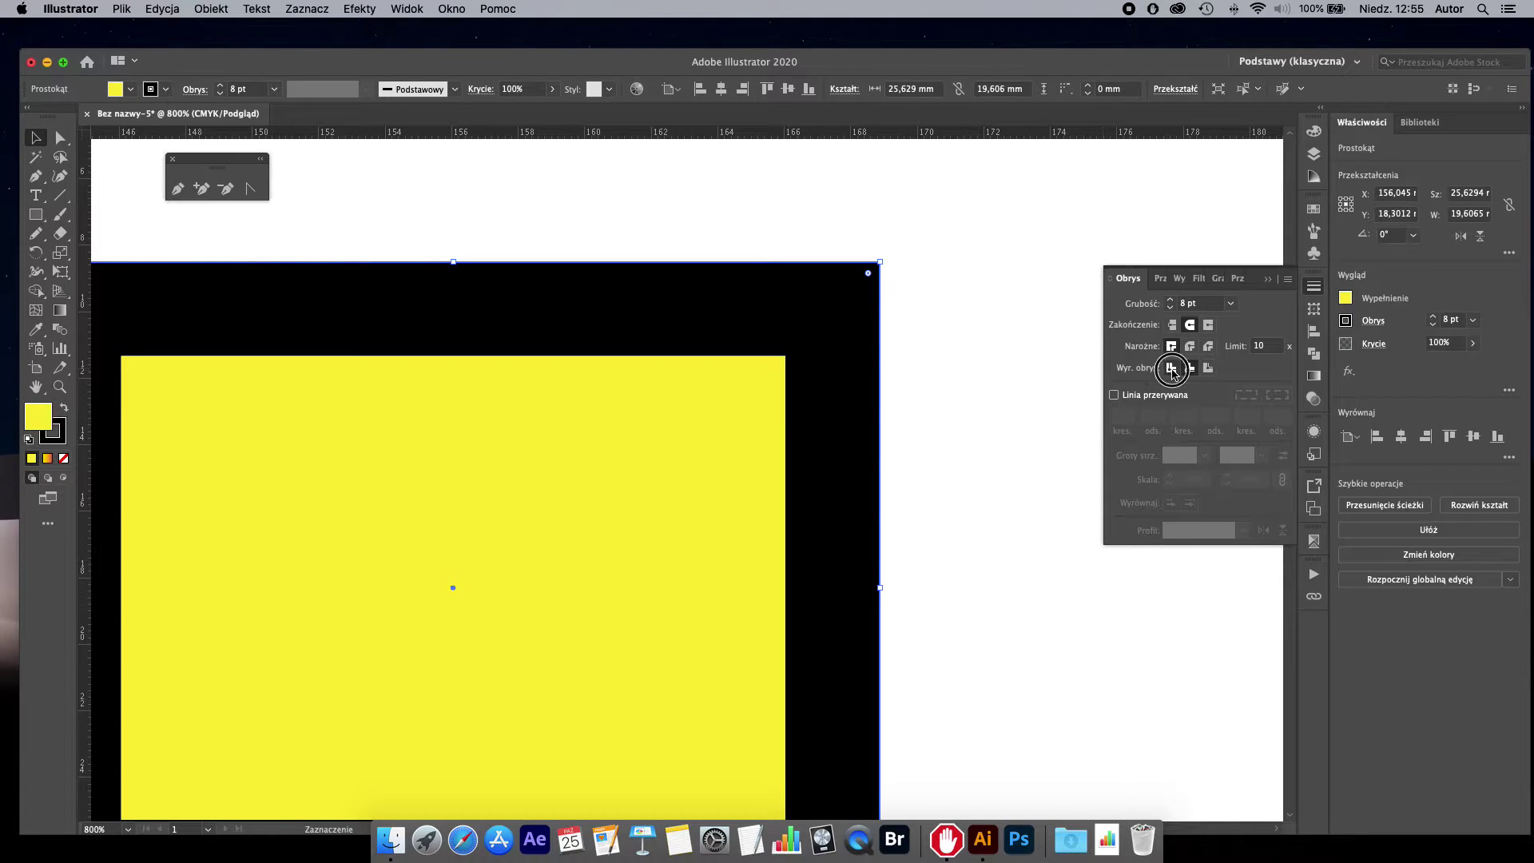
pyautogui.click(1171, 367)
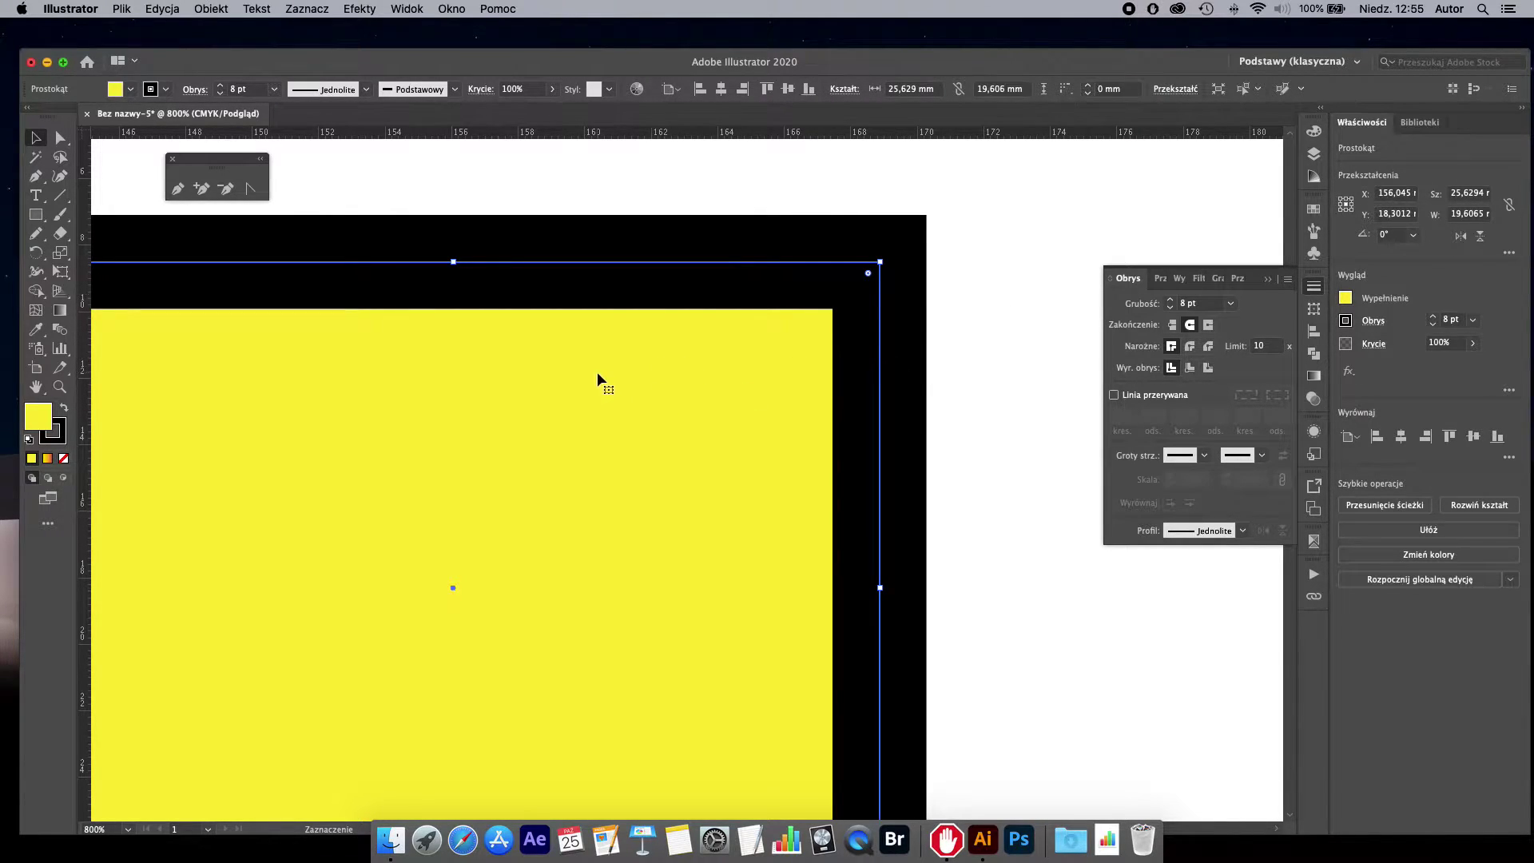
pyautogui.press('Delete')
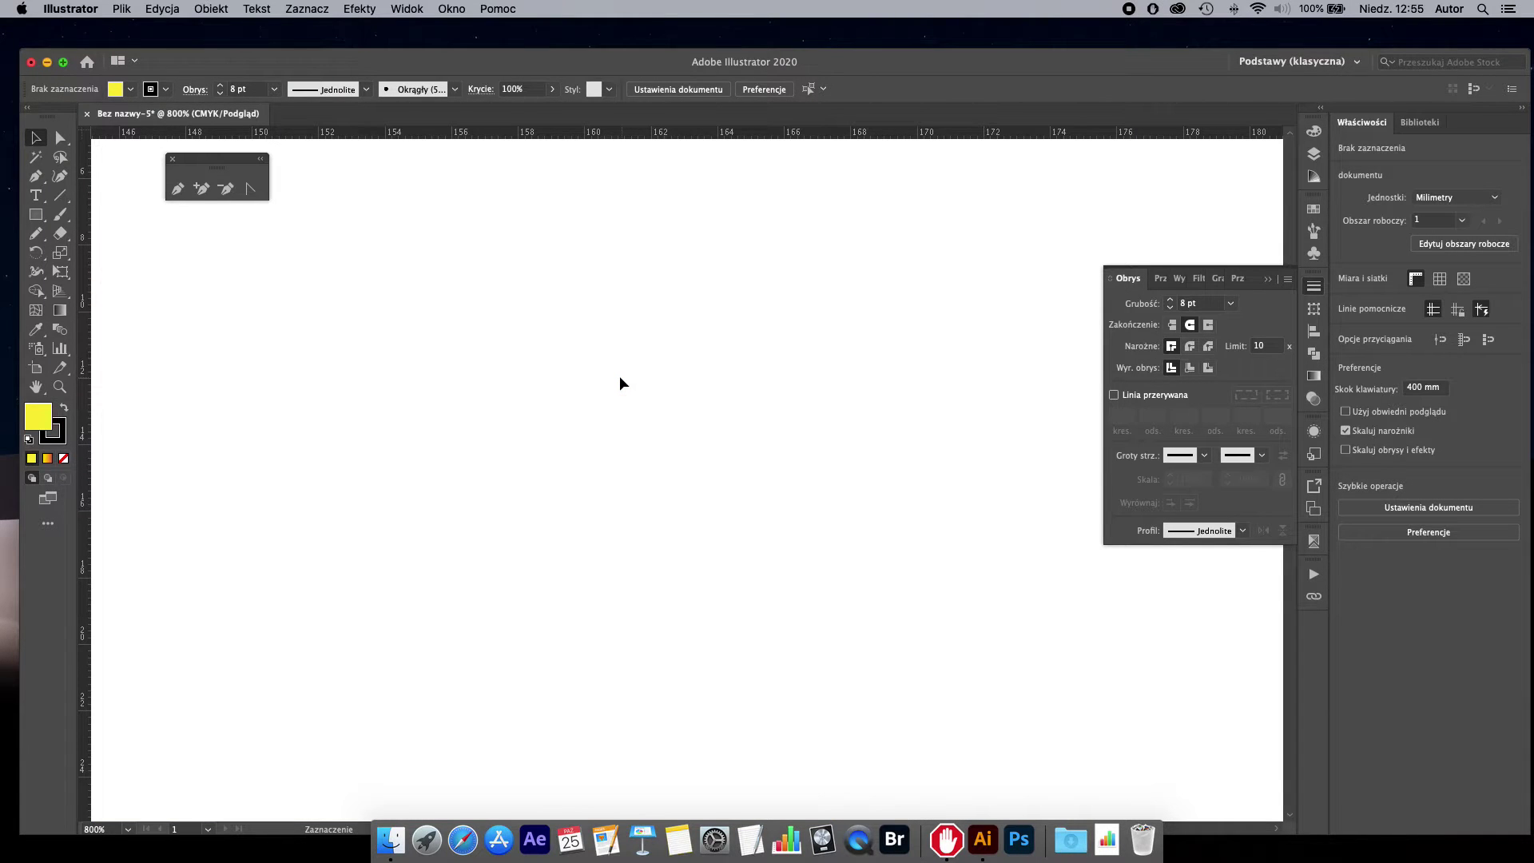
# Step: Select both wave curves, move them up-left, and give them a dashed stroke
pyautogui.scroll(-5, 608, 372)
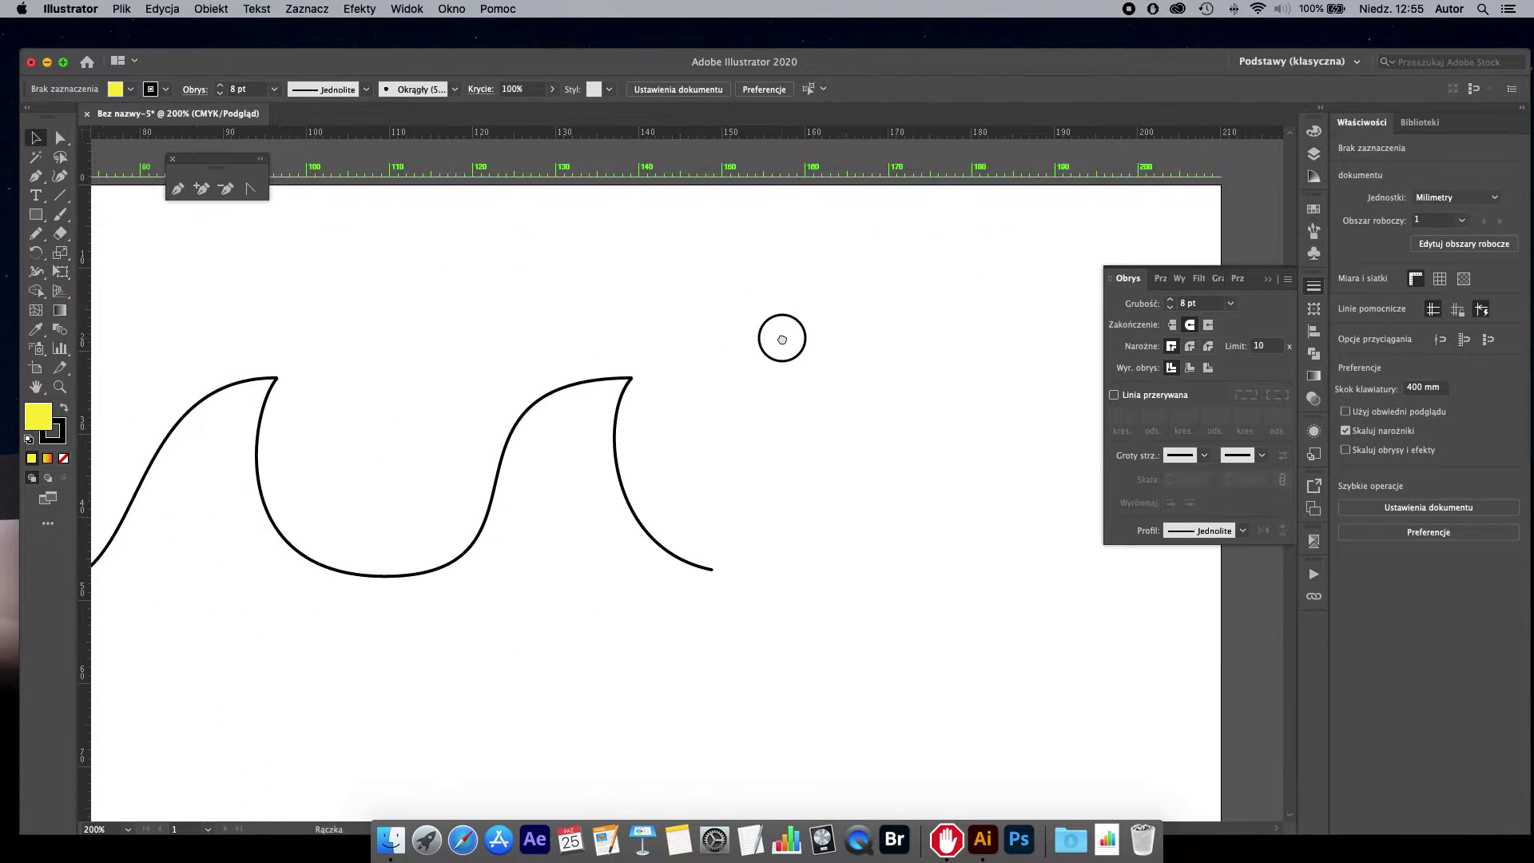
pyautogui.hscroll(-2, 782, 340)
pyautogui.moveTo(468, 283); pyautogui.dragTo(791, 486)
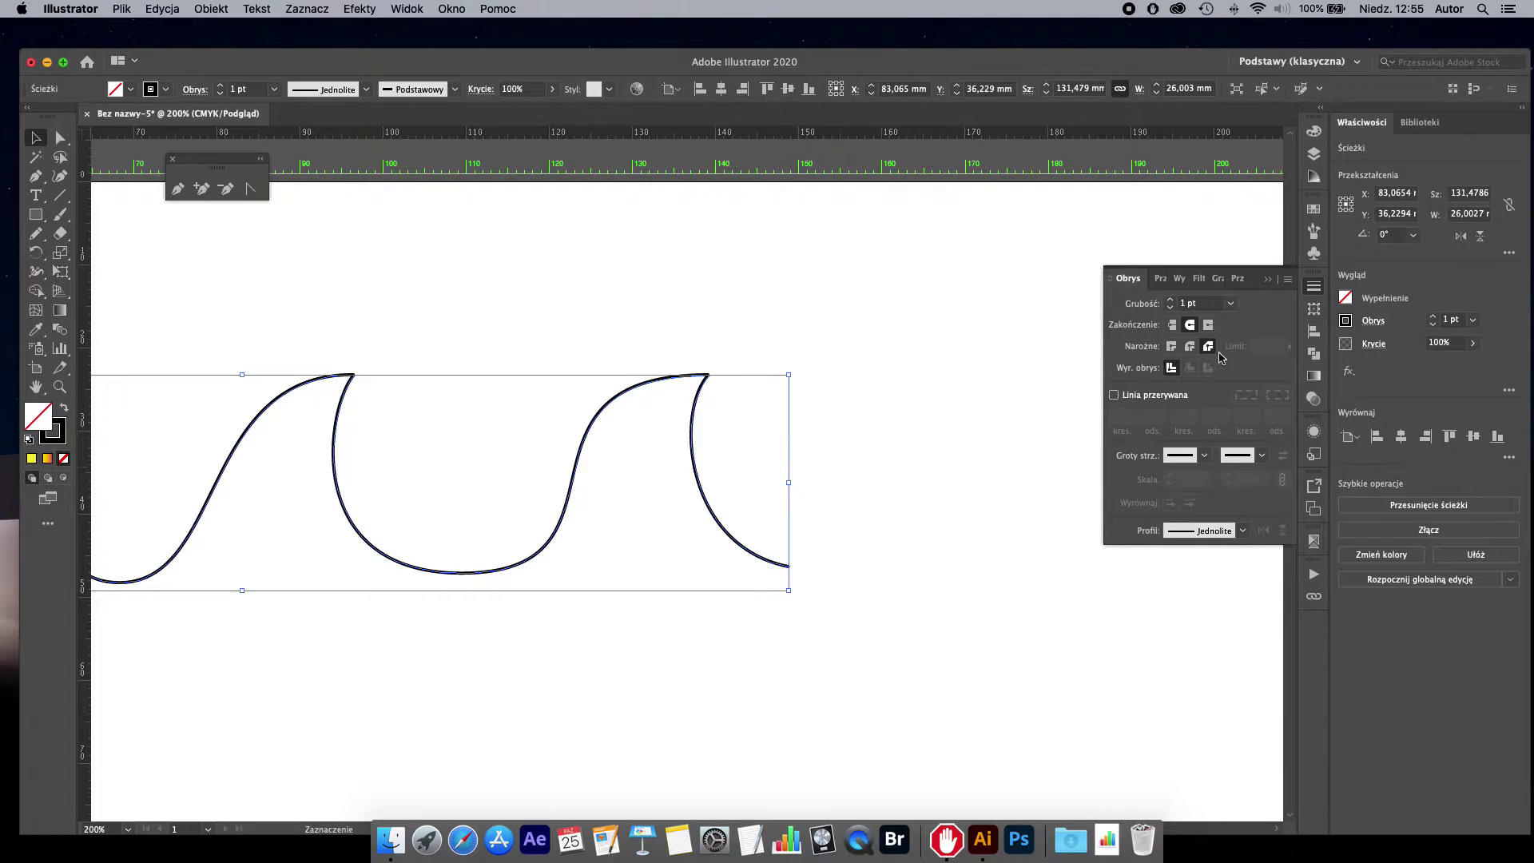
pyautogui.hscroll(-5, 719, 327)
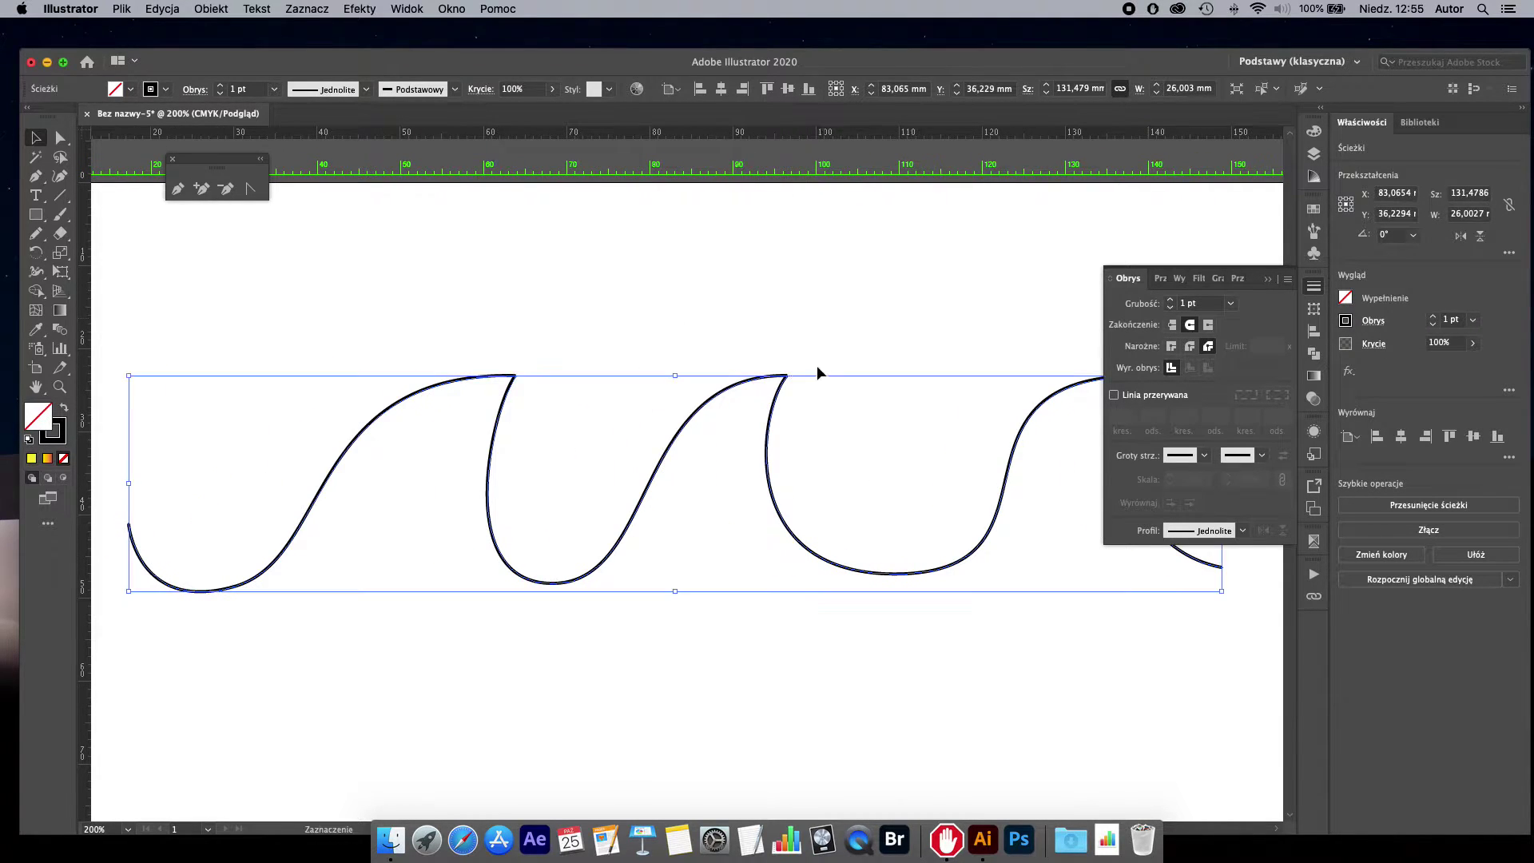
pyautogui.moveTo(755, 381); pyautogui.dragTo(721, 328)
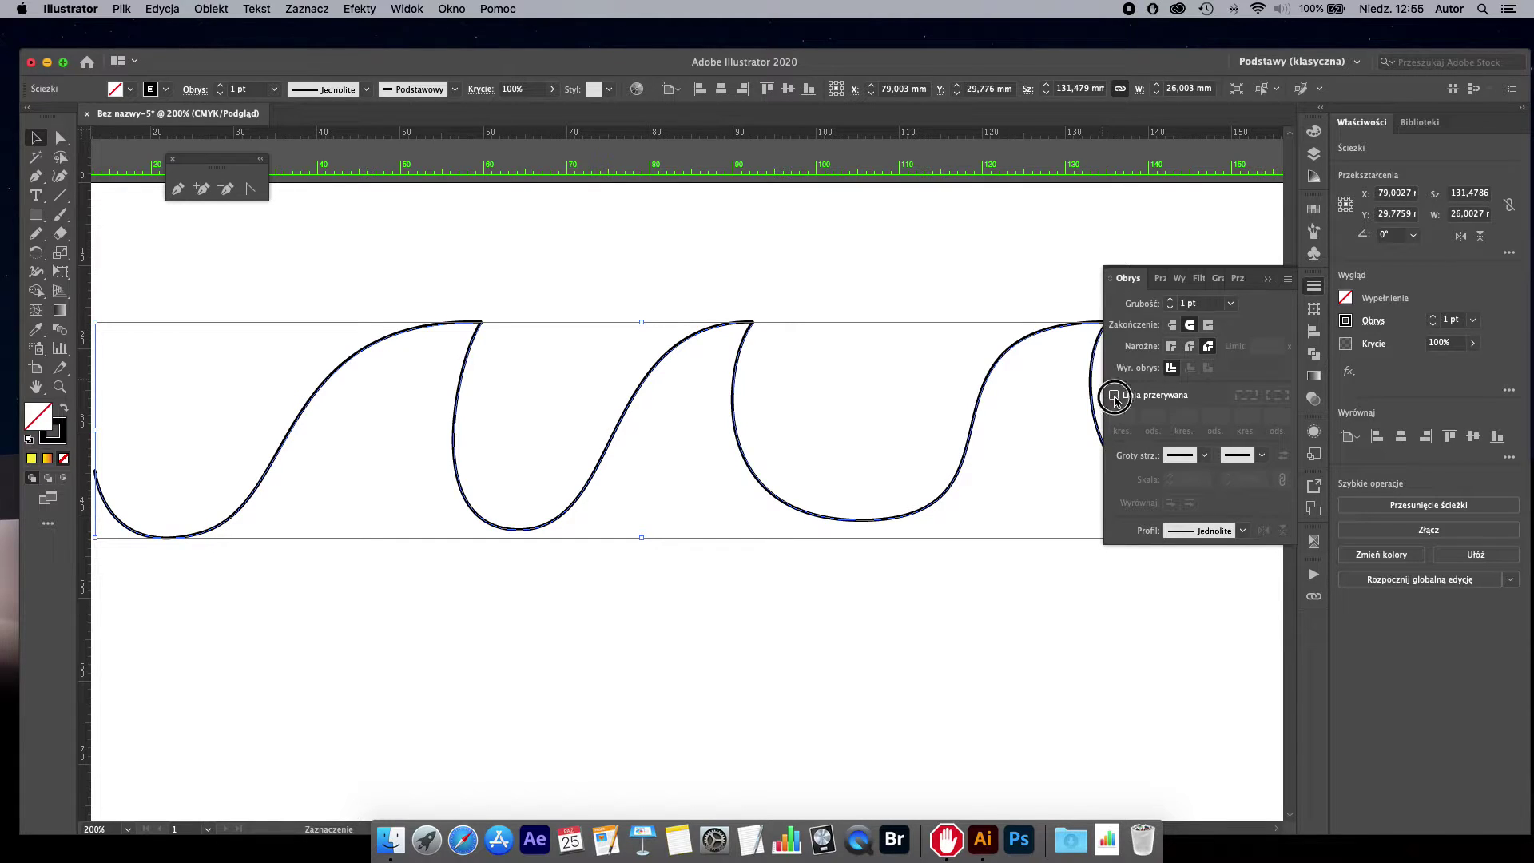
pyautogui.click(1115, 396)
pyautogui.click(765, 323)
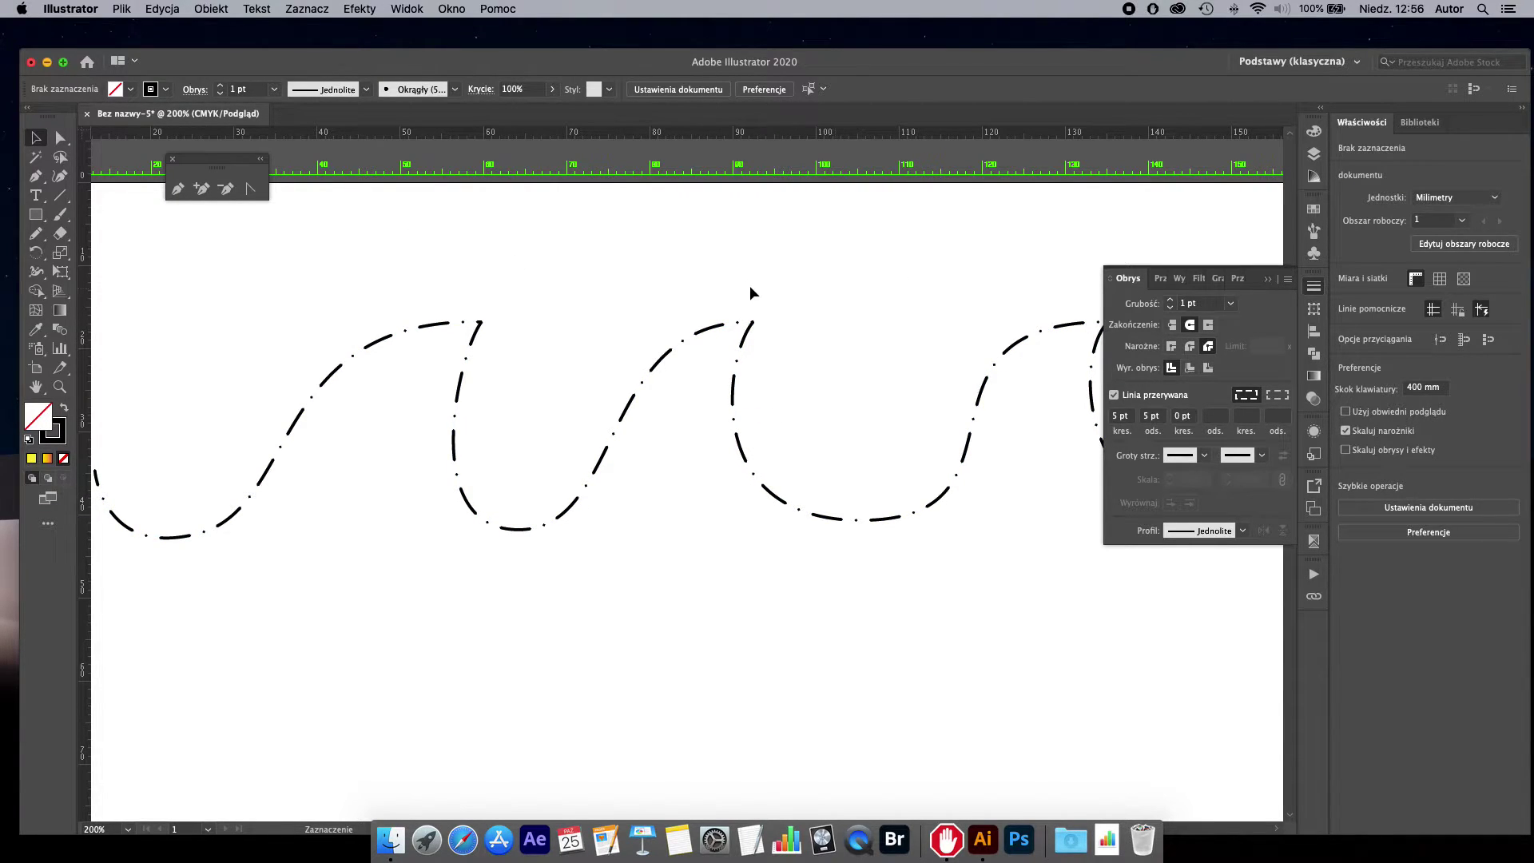
# Step: Draw a tall rectangle below the dashed waves with a solid, non-dashed outline
pyautogui.click(60, 195)
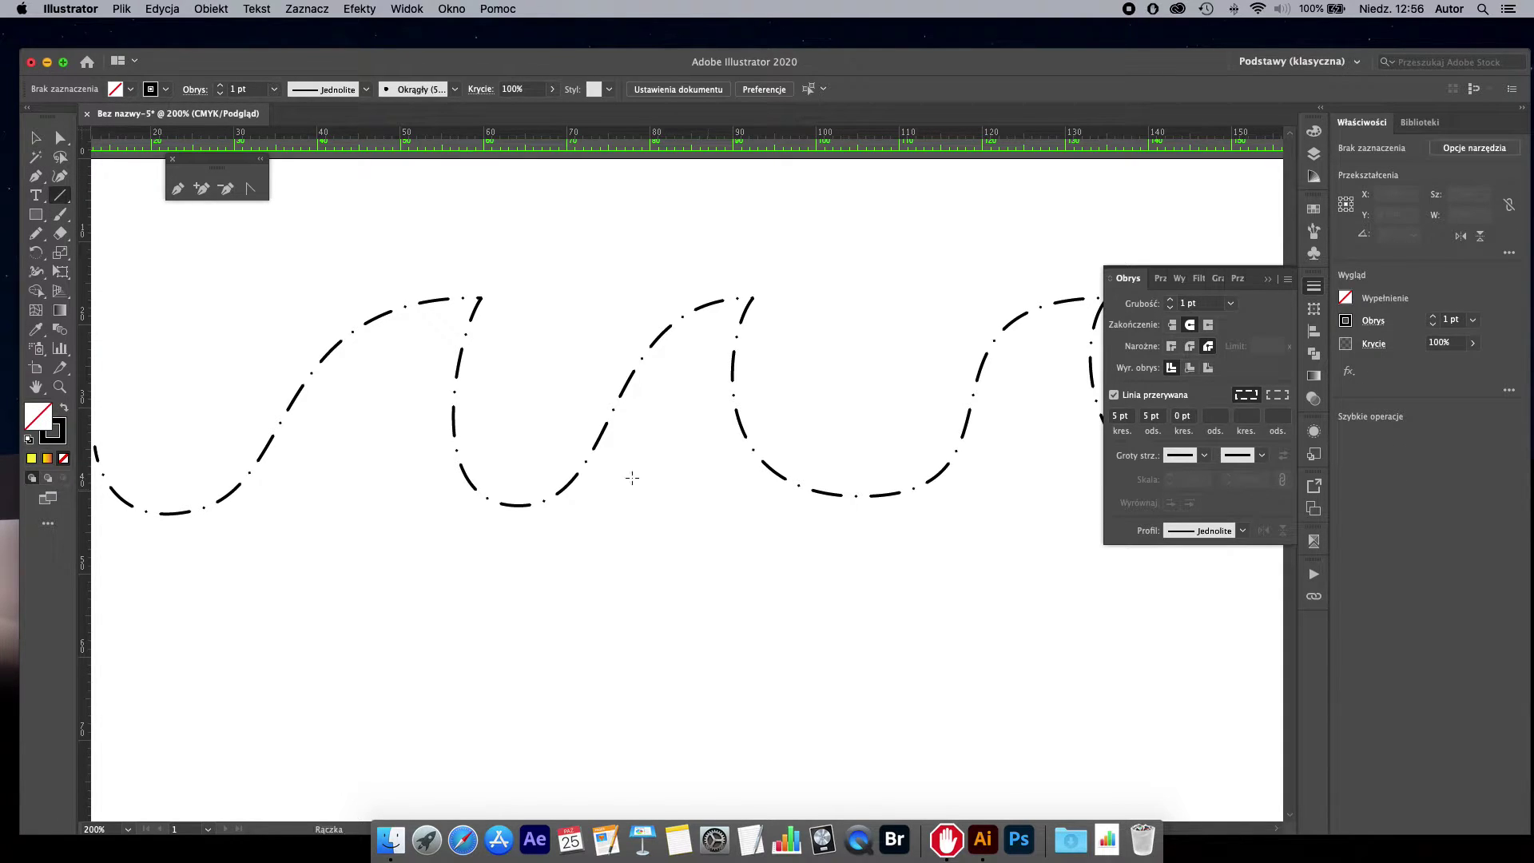
pyautogui.press('m')
pyautogui.moveTo(719, 530); pyautogui.dragTo(728, 419)
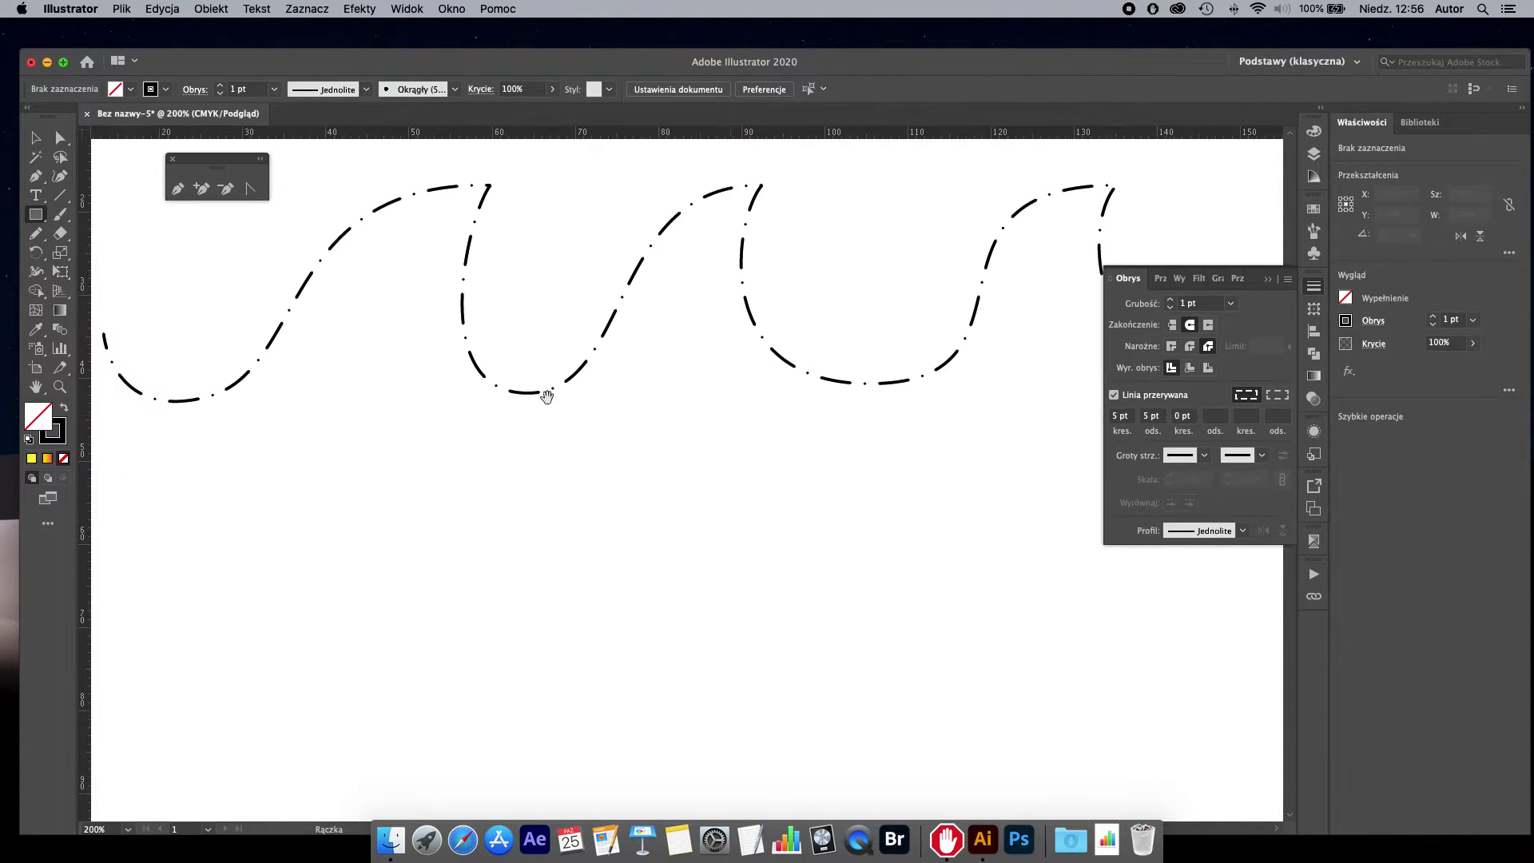
pyautogui.click(37, 217)
pyautogui.moveTo(652, 475); pyautogui.dragTo(801, 726)
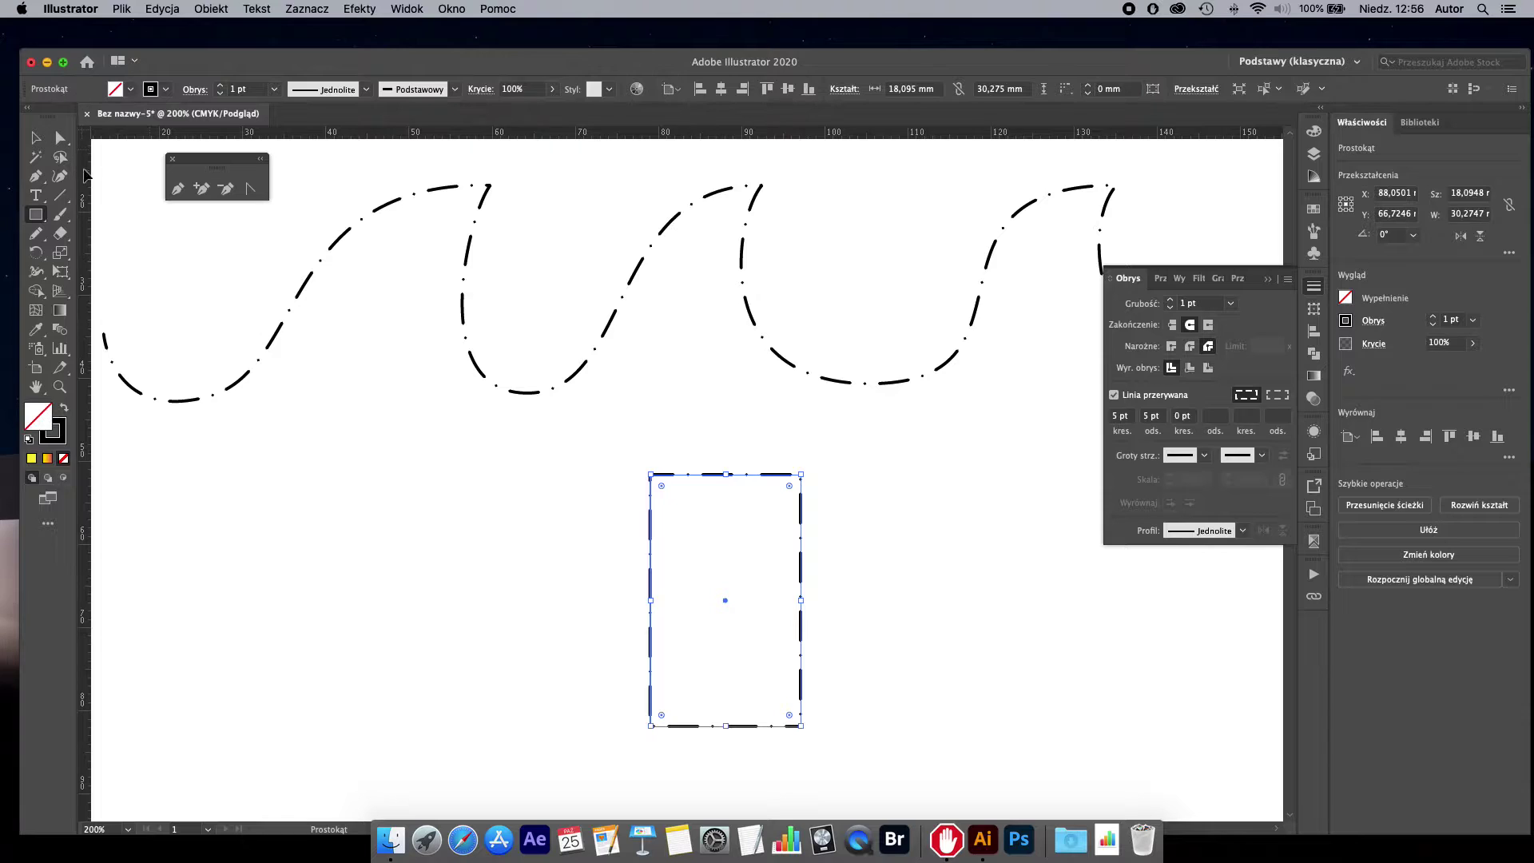
pyautogui.click(1113, 395)
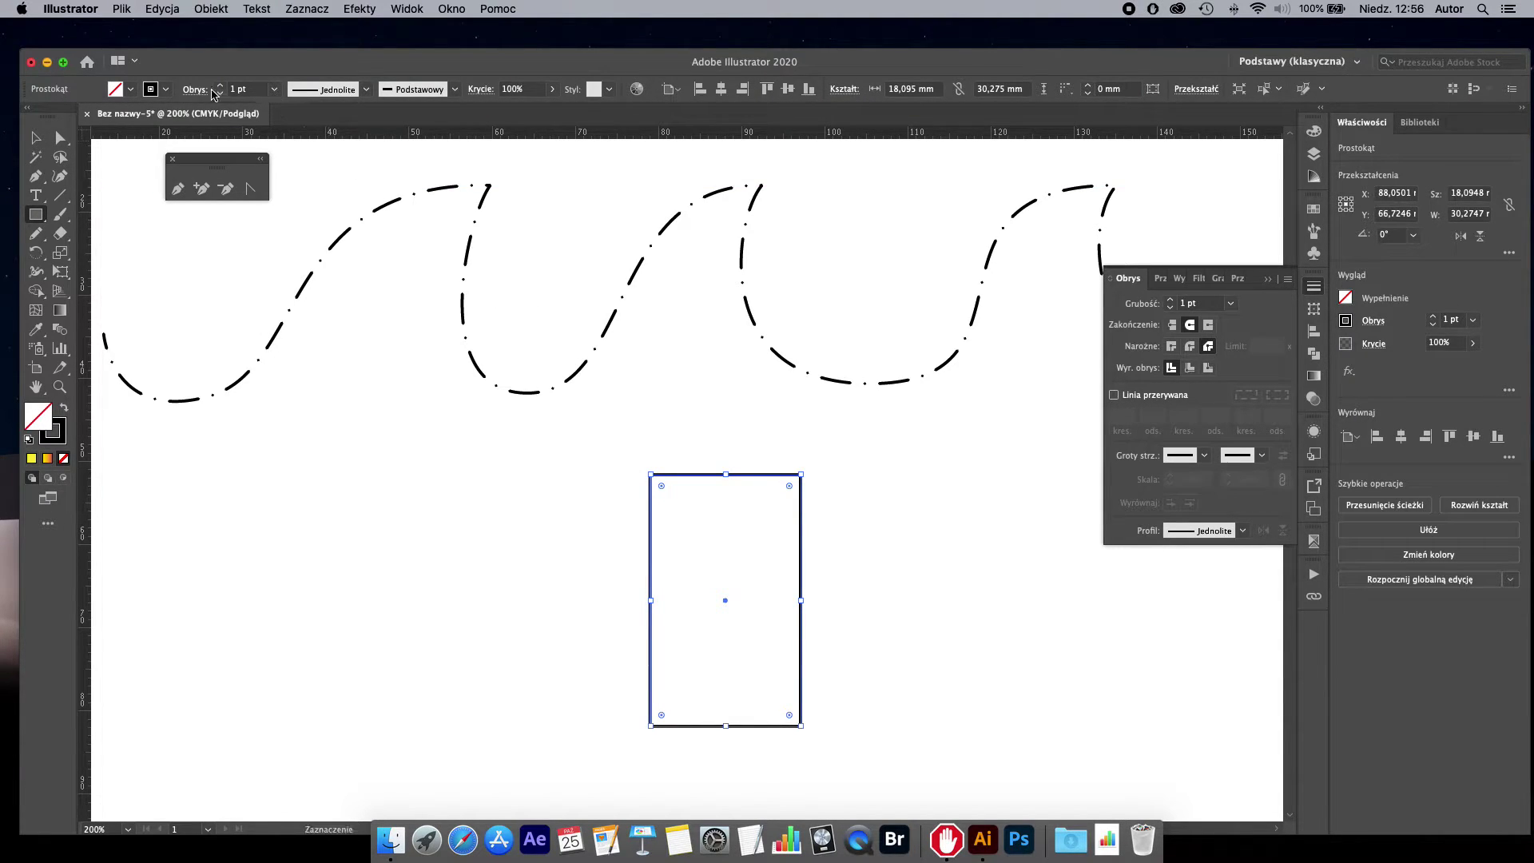
pyautogui.click(60, 195)
# Step: Draw a vertical line through the rectangle's middle, extending past its top and bottom
pyautogui.moveTo(725, 420); pyautogui.dragTo(725, 755)
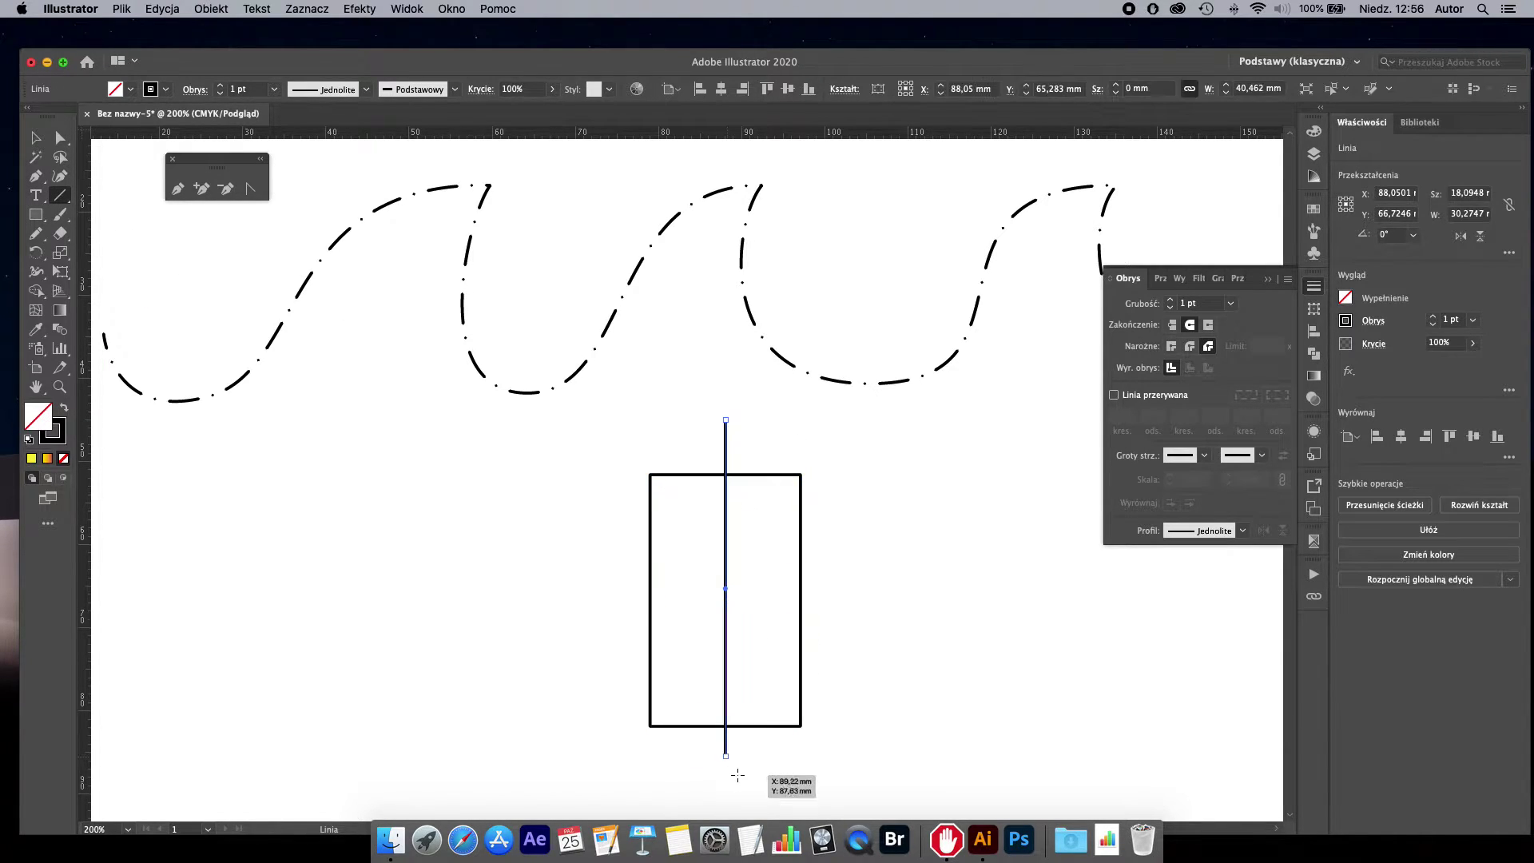
pyautogui.press('v')
pyautogui.click(37, 139)
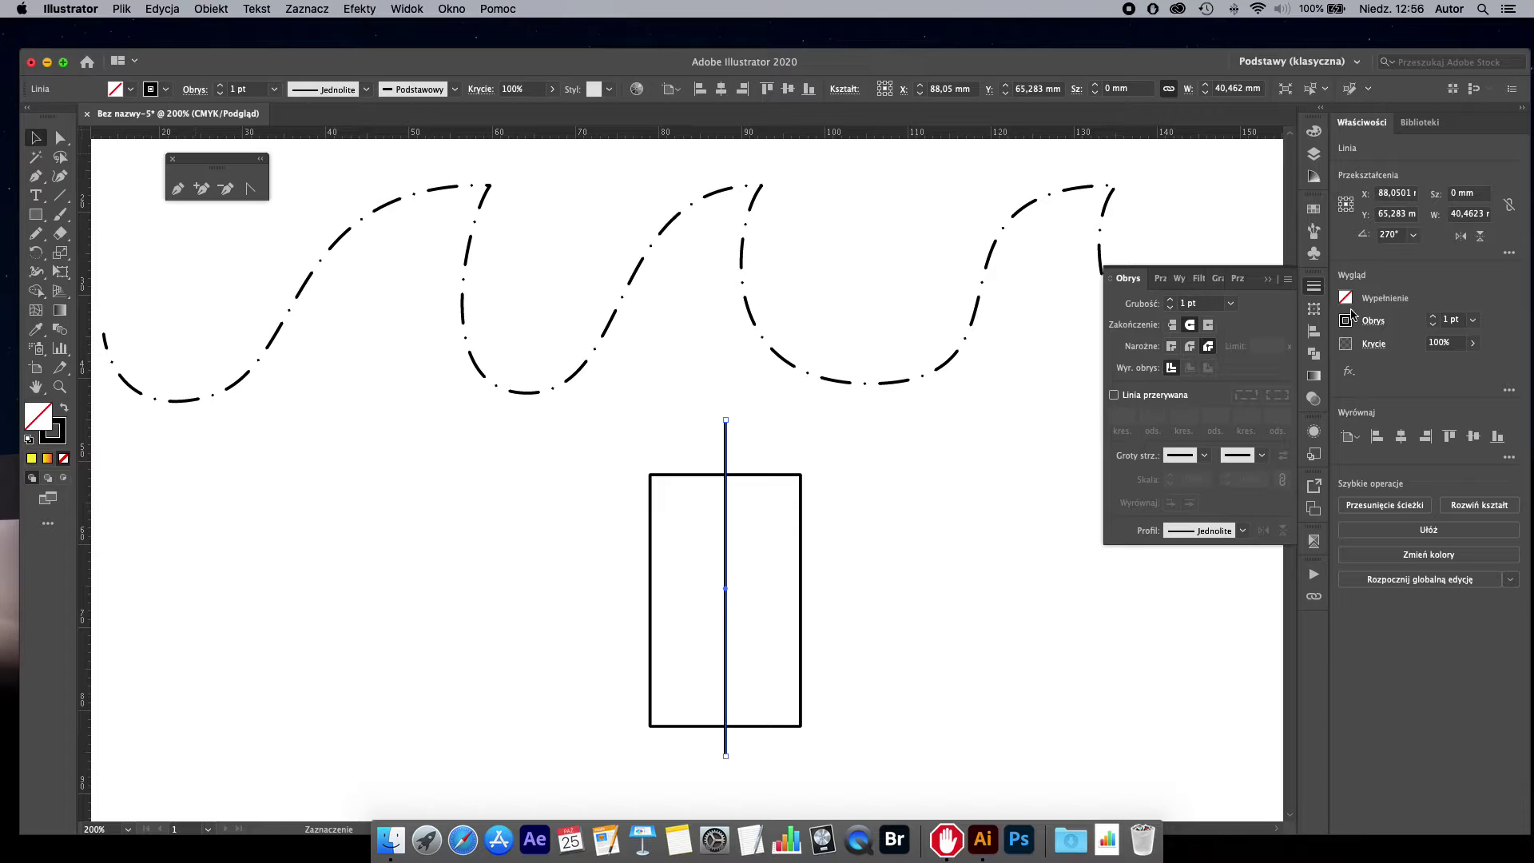
# Step: Make the vertical line dashed with a 0.25 pt stroke weight
pyautogui.click(1113, 395)
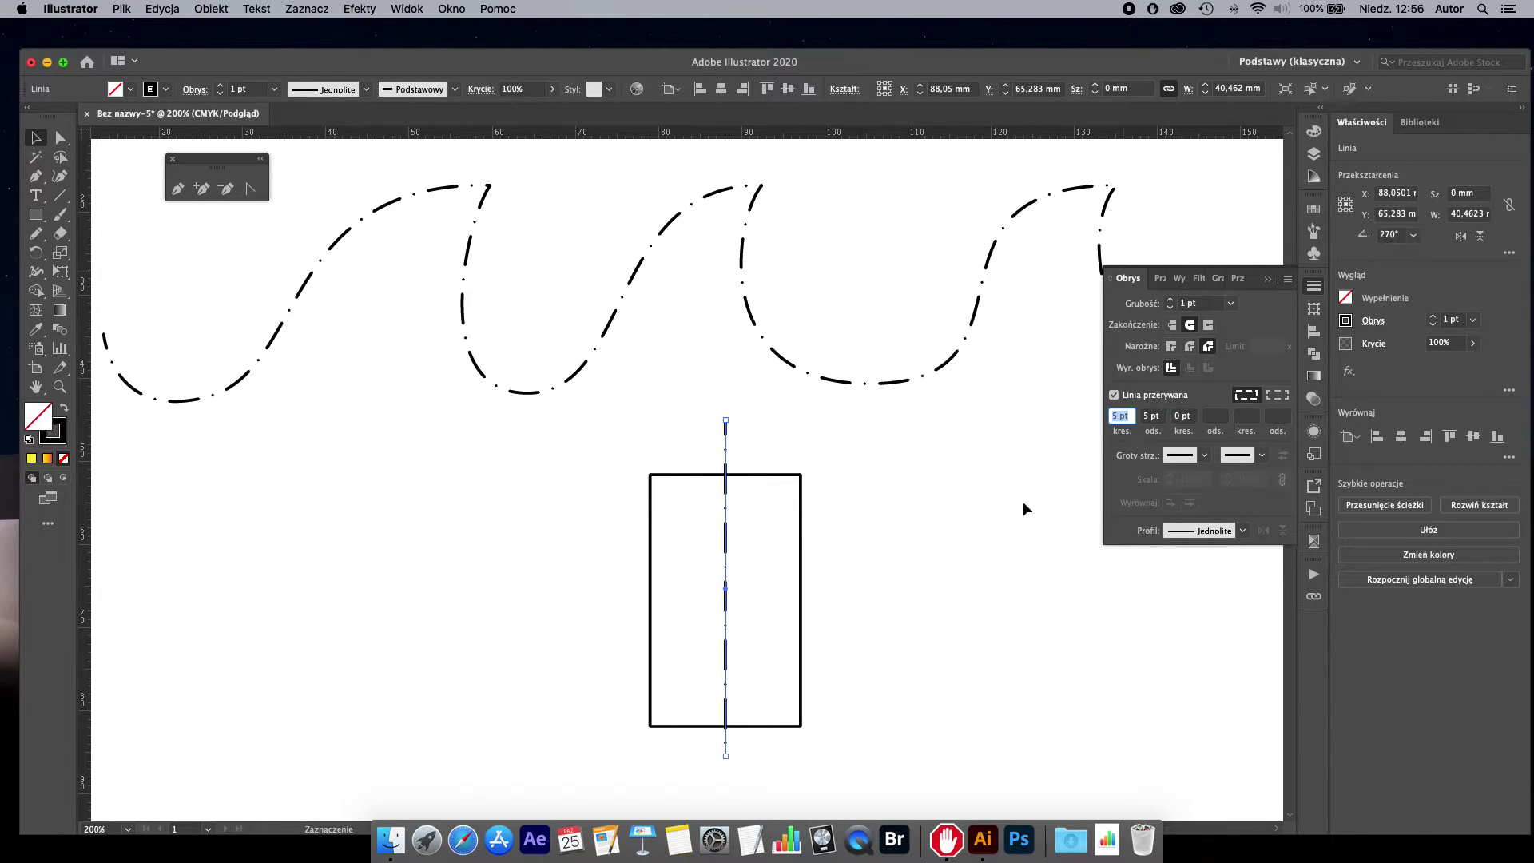
pyautogui.click(274, 88)
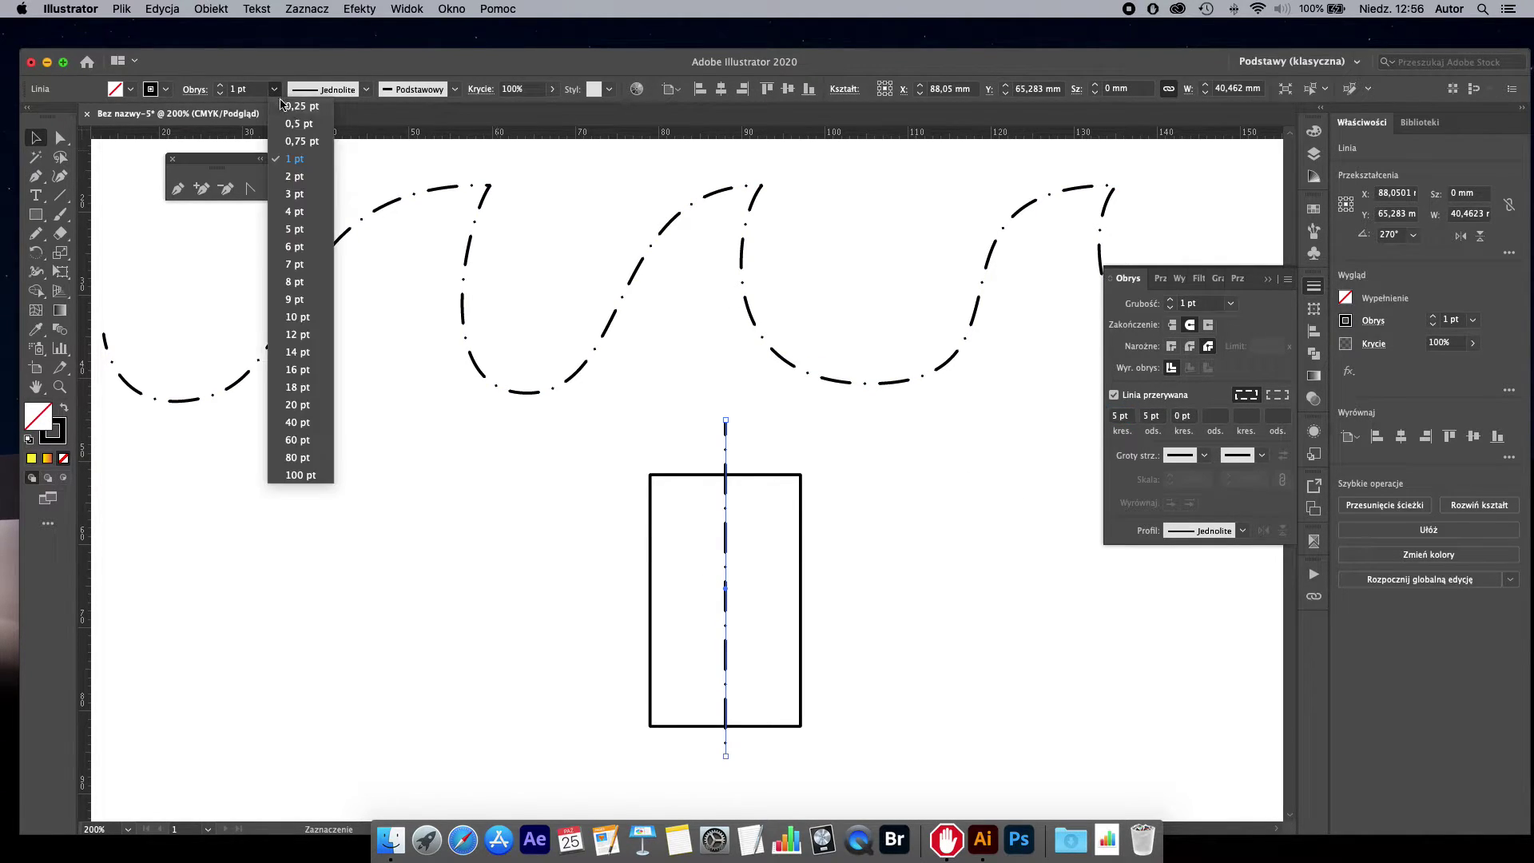
pyautogui.click(287, 97)
pyautogui.click(813, 623)
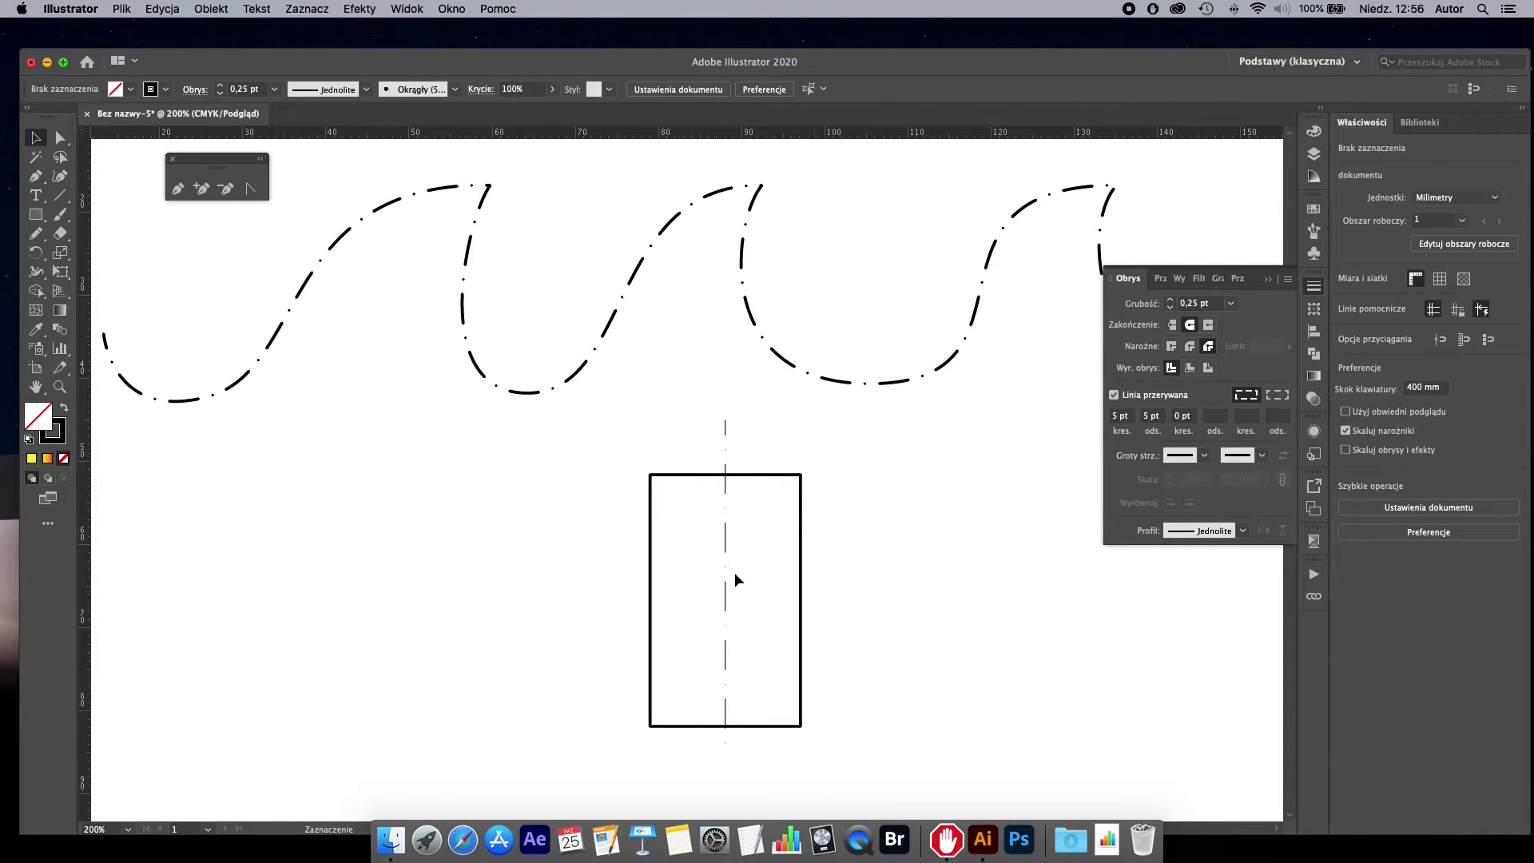
pyautogui.click(725, 553)
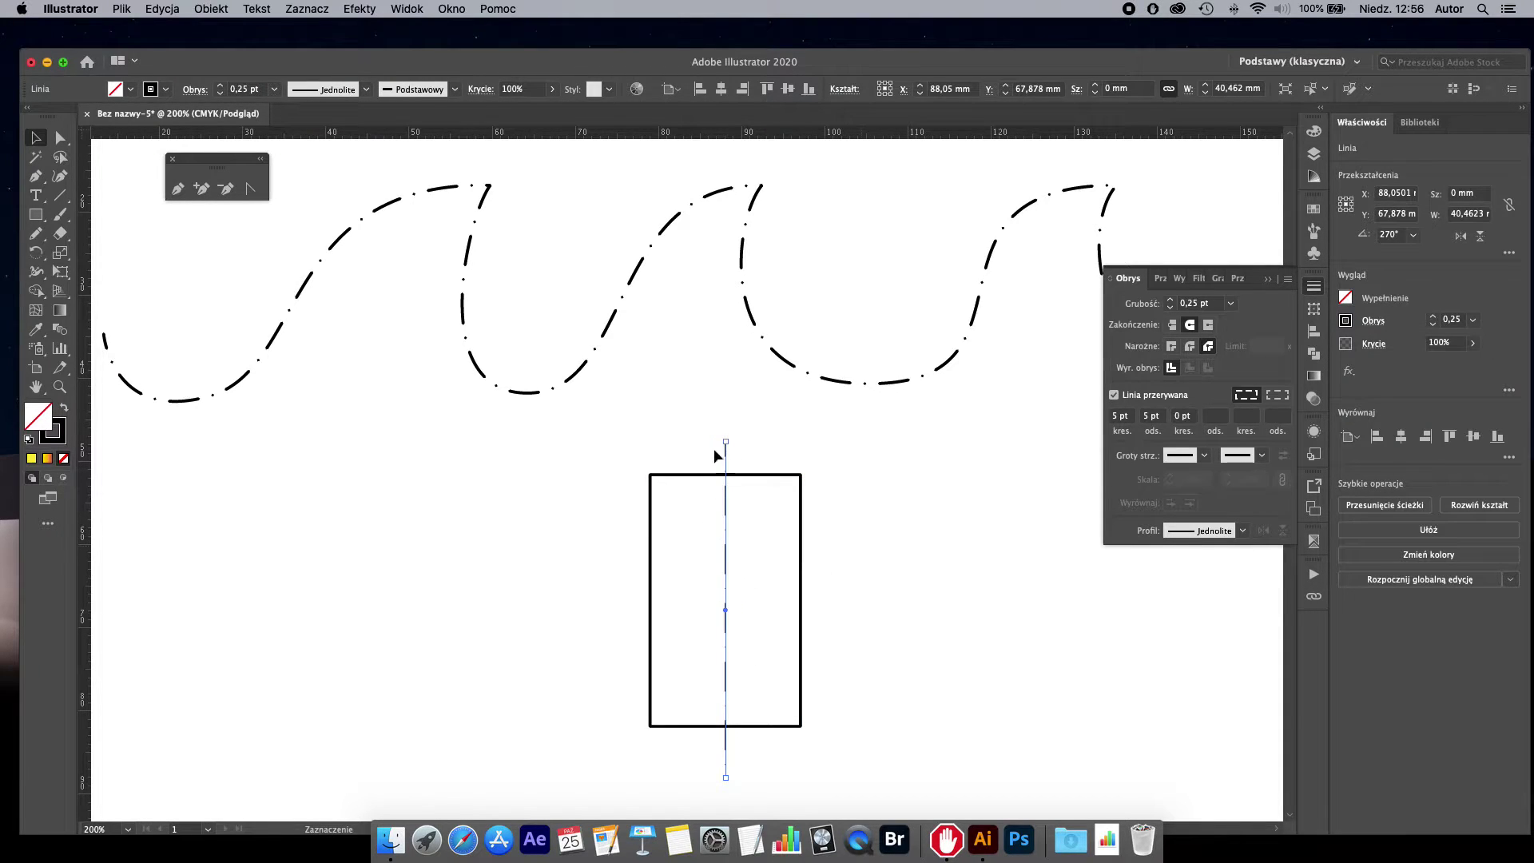
pyautogui.click(940, 648)
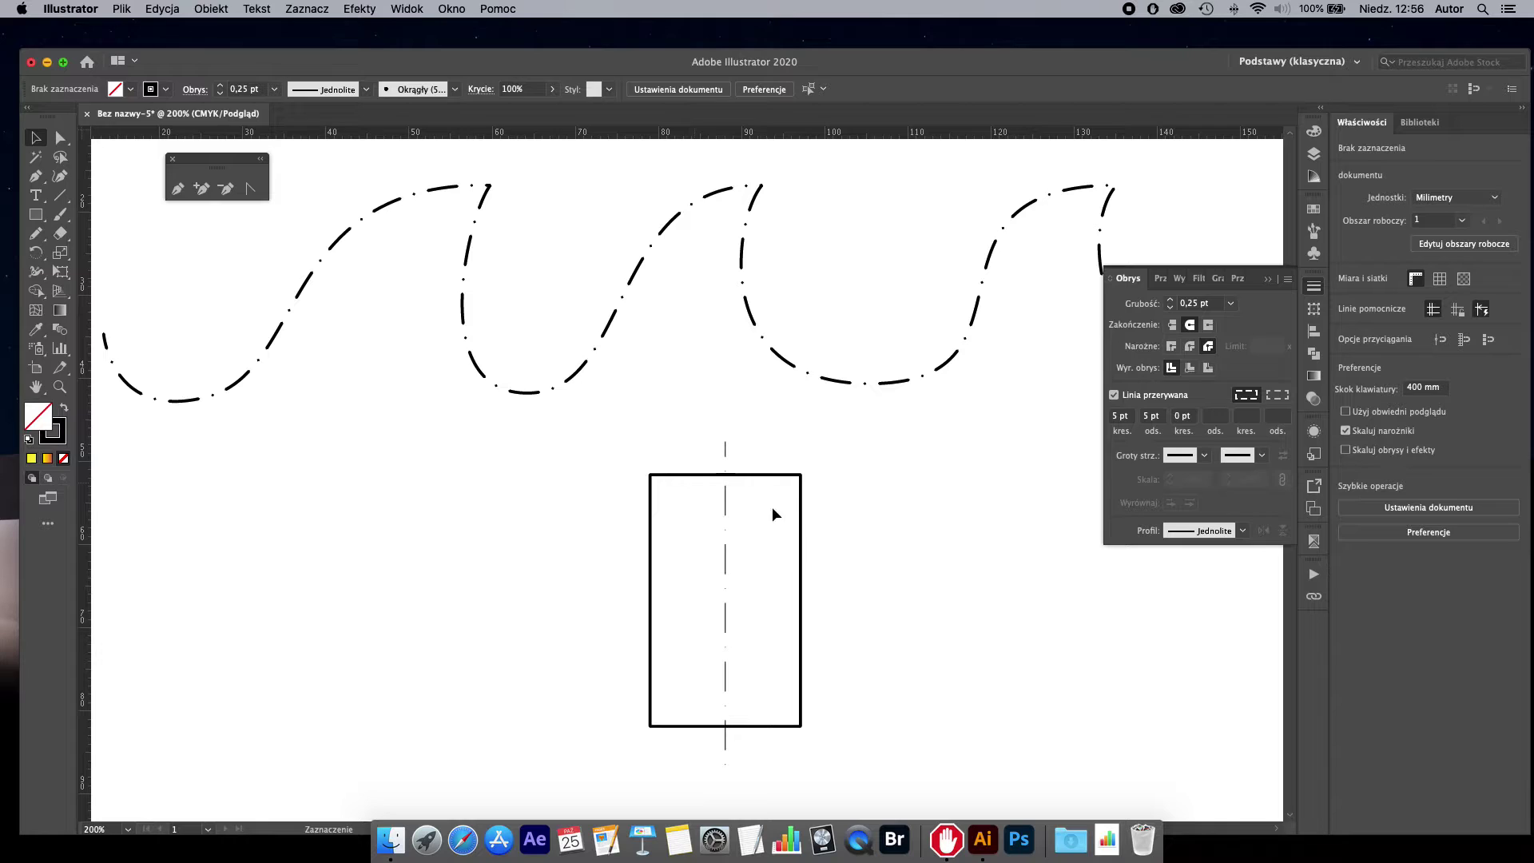
pyautogui.scroll(1, 743, 511)
# Step: Set the centre line's second dash to 1 pt to form a dash-dot pattern
pyautogui.scroll(-1, 744, 480)
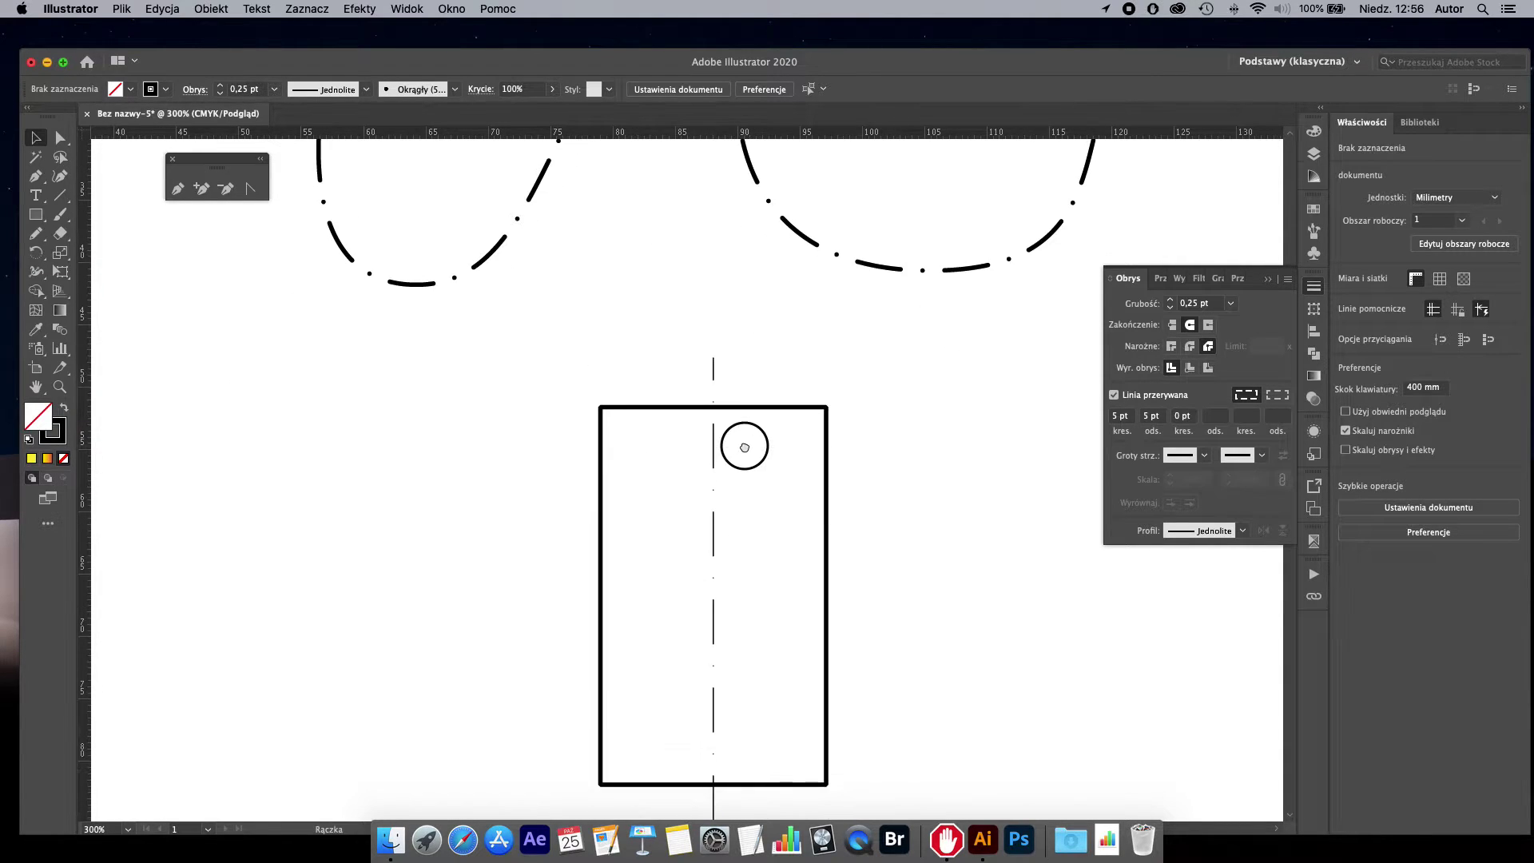
pyautogui.moveTo(661, 335); pyautogui.dragTo(808, 381)
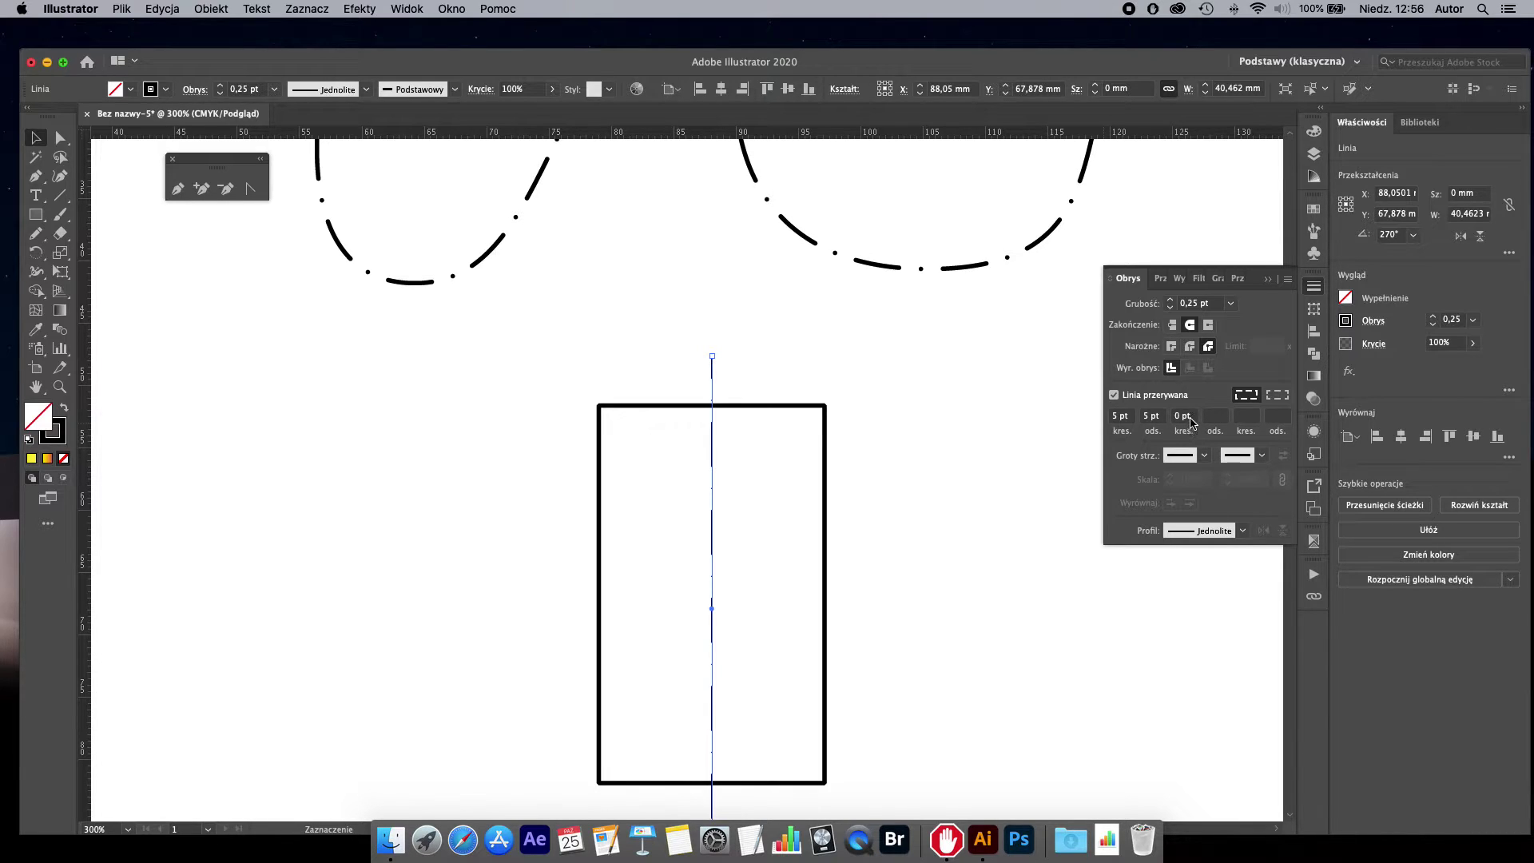
pyautogui.click(1184, 419)
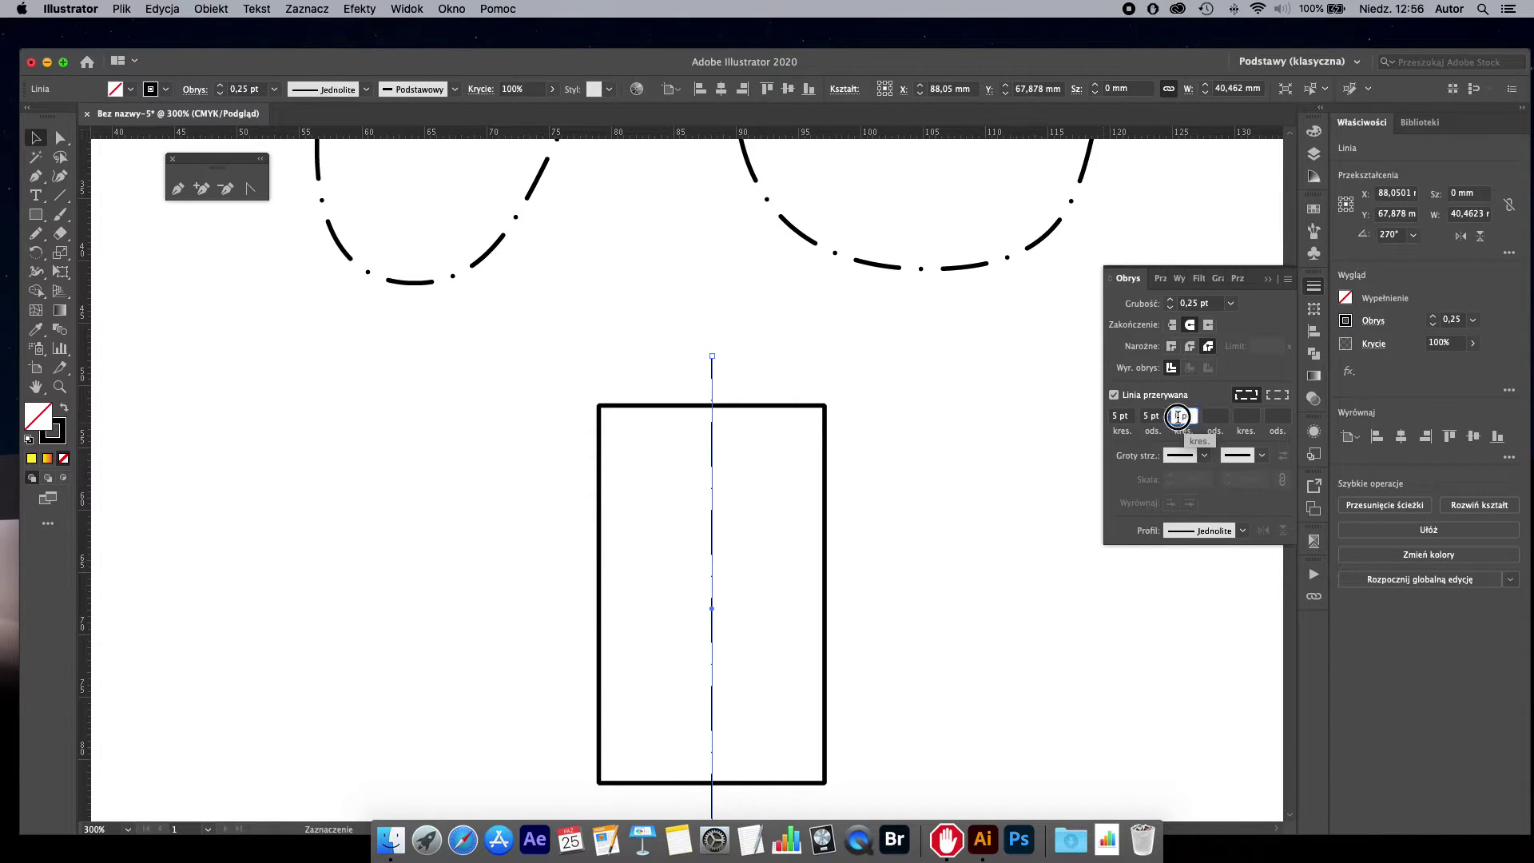
pyautogui.write('1')
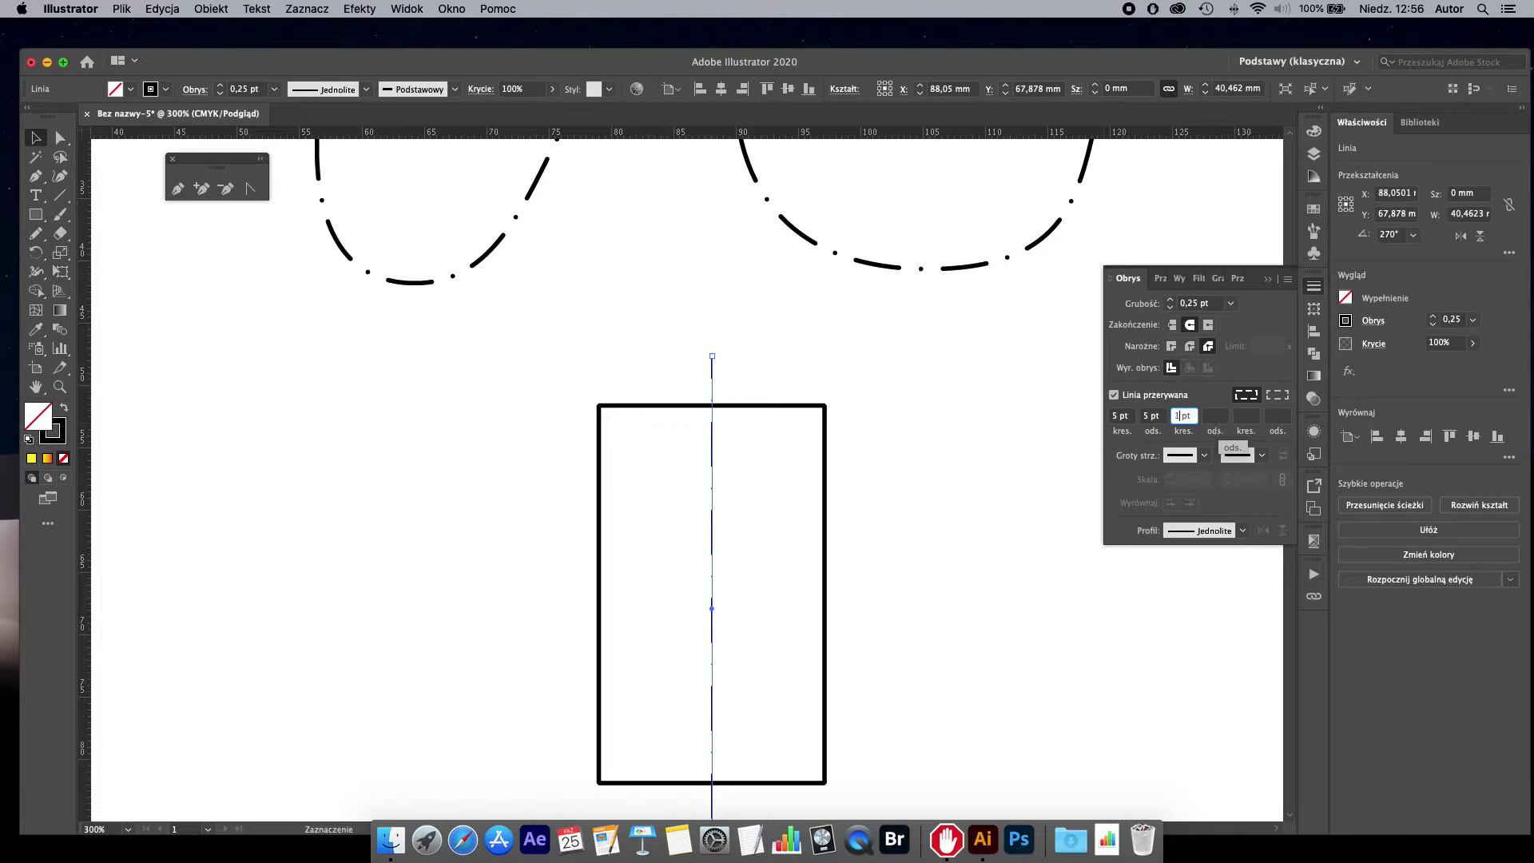
pyautogui.press('Return')
pyautogui.click(812, 620)
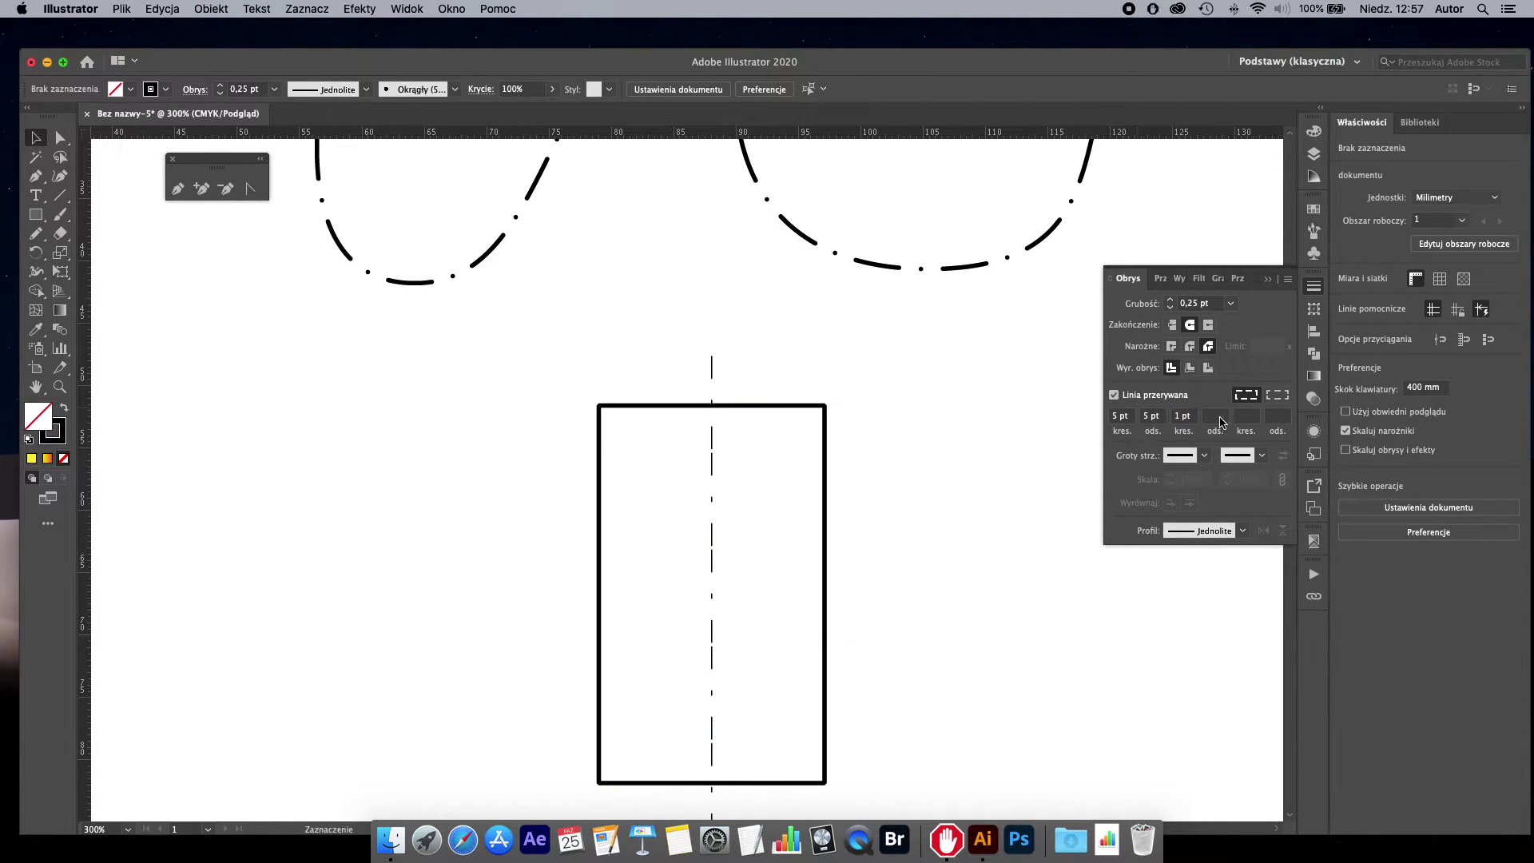
# Step: Try a 3 pt second gap, then set it back to 5 pt
pyautogui.click(1215, 415)
pyautogui.write('3')
pyautogui.press('Return')
pyautogui.moveTo(735, 466); pyautogui.dragTo(736, 467)
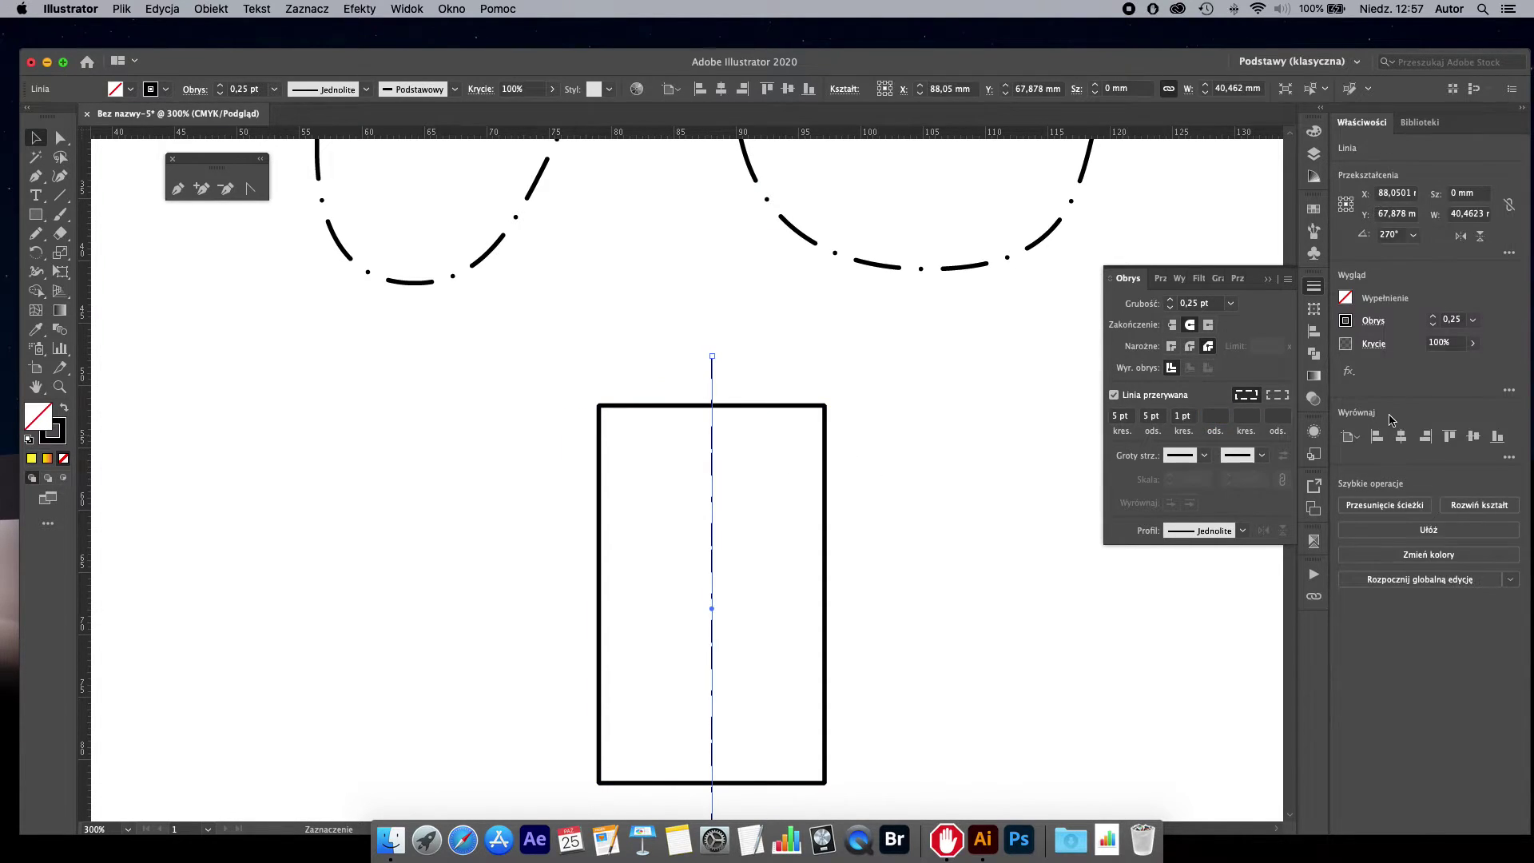
pyautogui.click(1216, 415)
pyautogui.write('5')
pyautogui.press('Return')
pyautogui.click(936, 510)
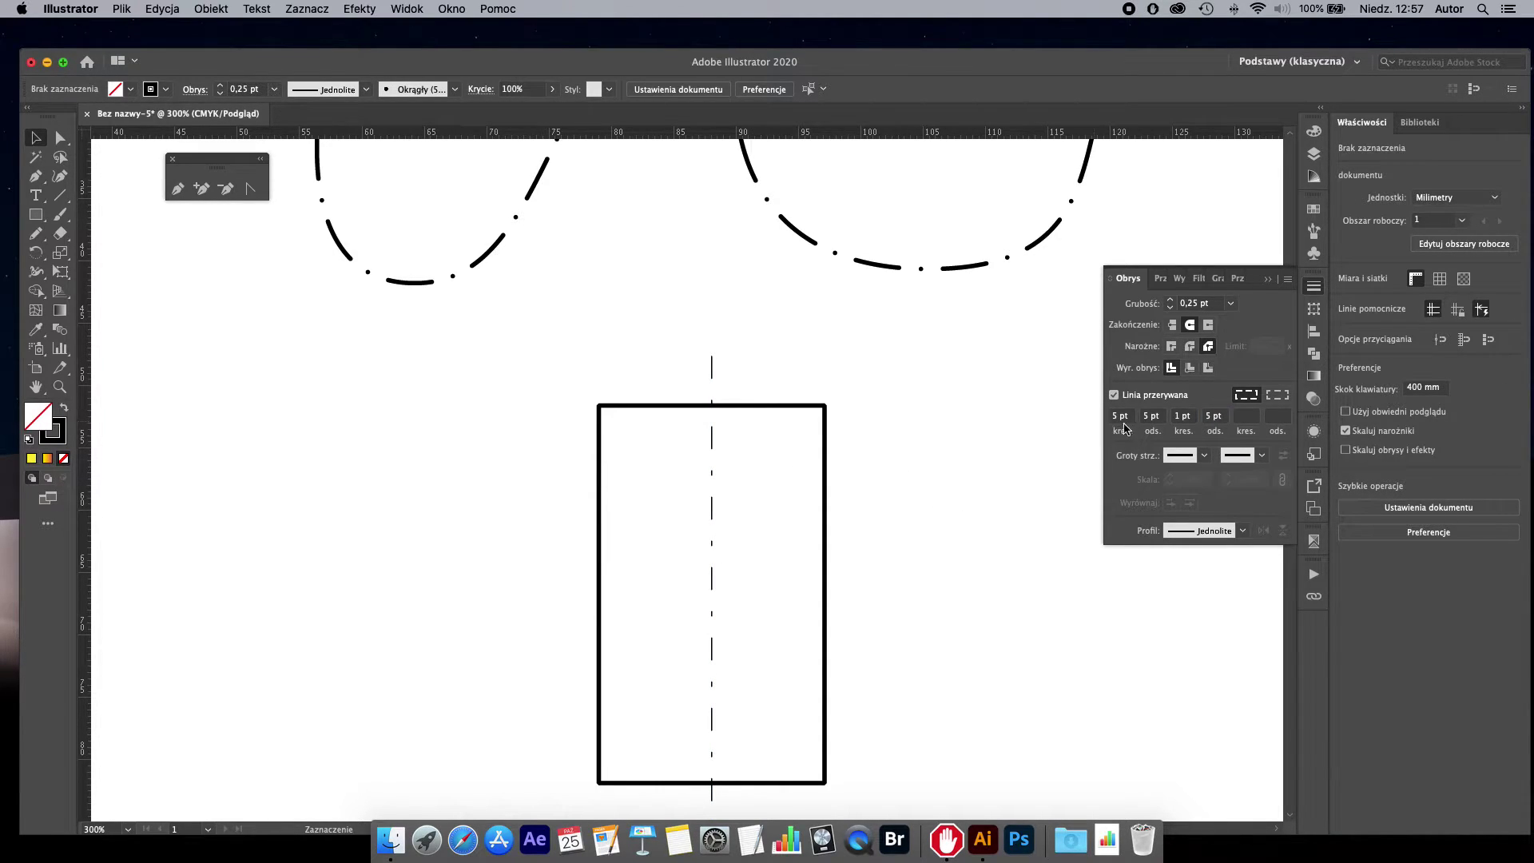
# Step: Clear the extra dash and gap values, leaving plain evenly spaced 5 pt dashes
pyautogui.click(1152, 415)
pyautogui.press('BackSpace')
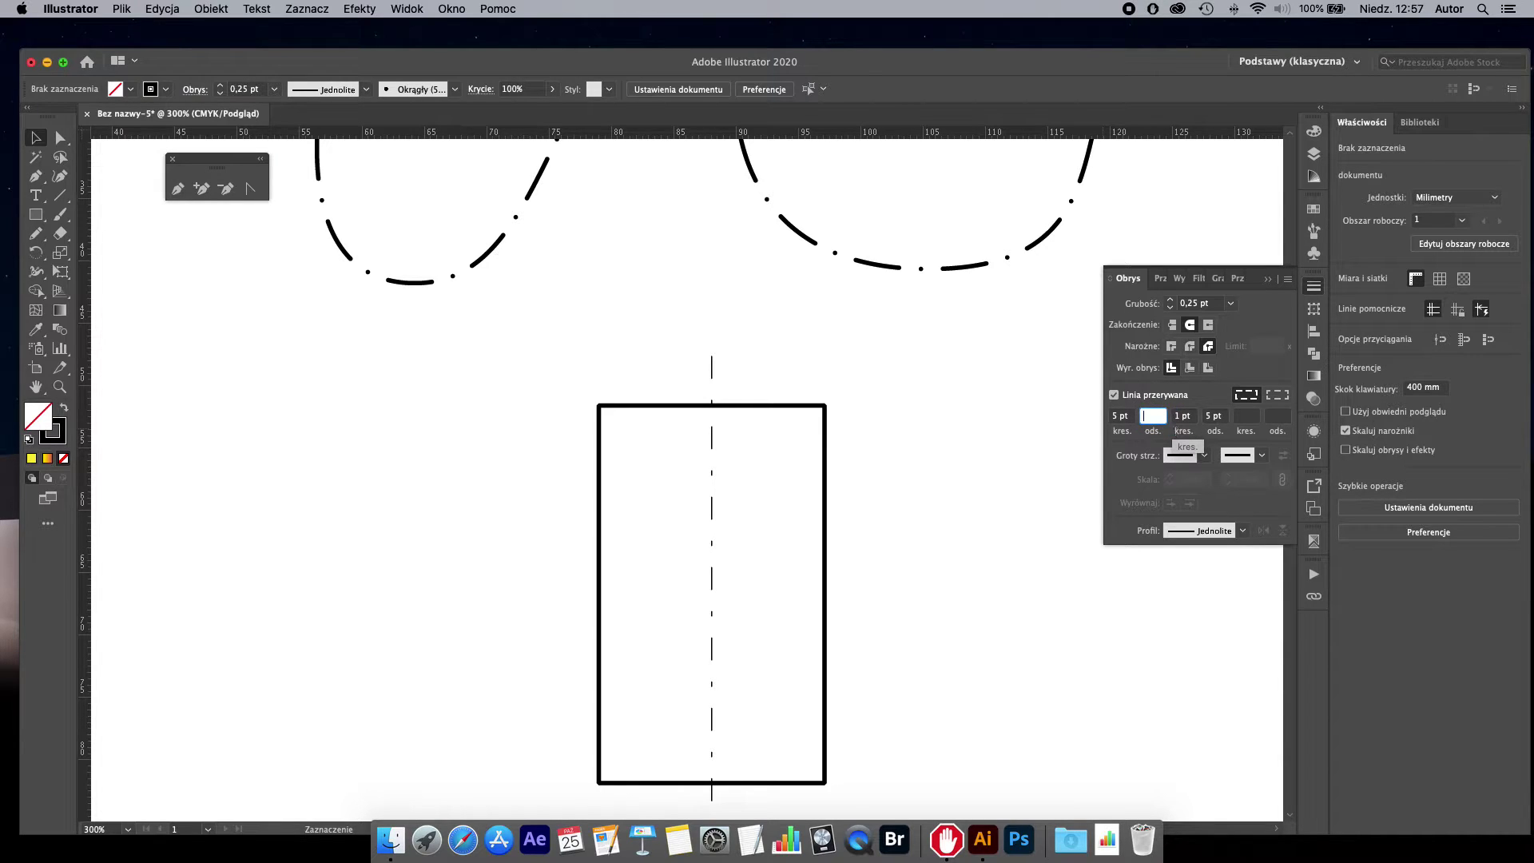
pyautogui.click(1183, 416)
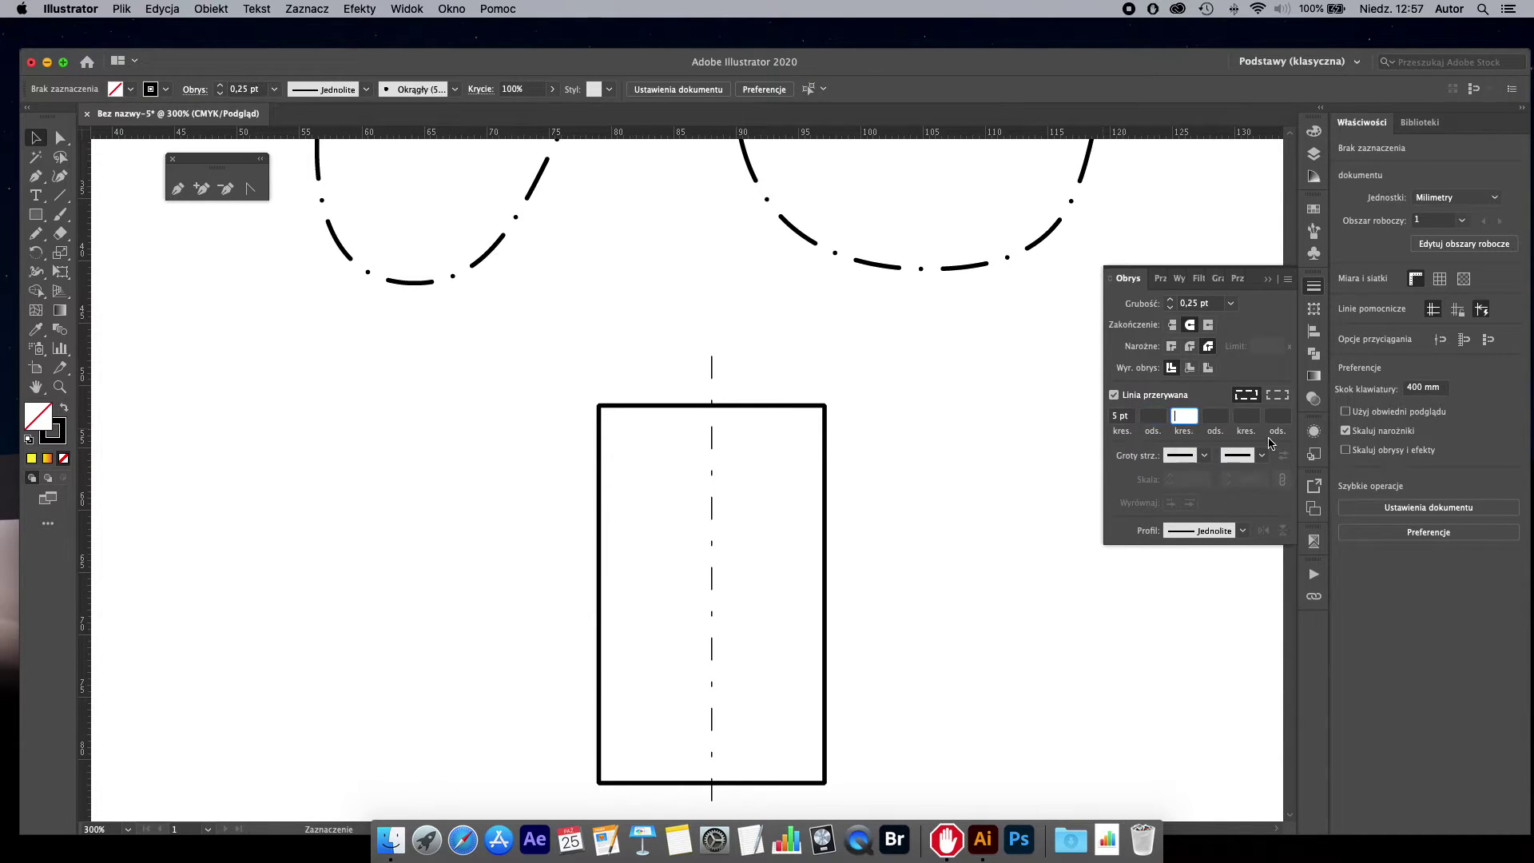
pyautogui.click(1215, 418)
pyautogui.moveTo(661, 347); pyautogui.dragTo(788, 377)
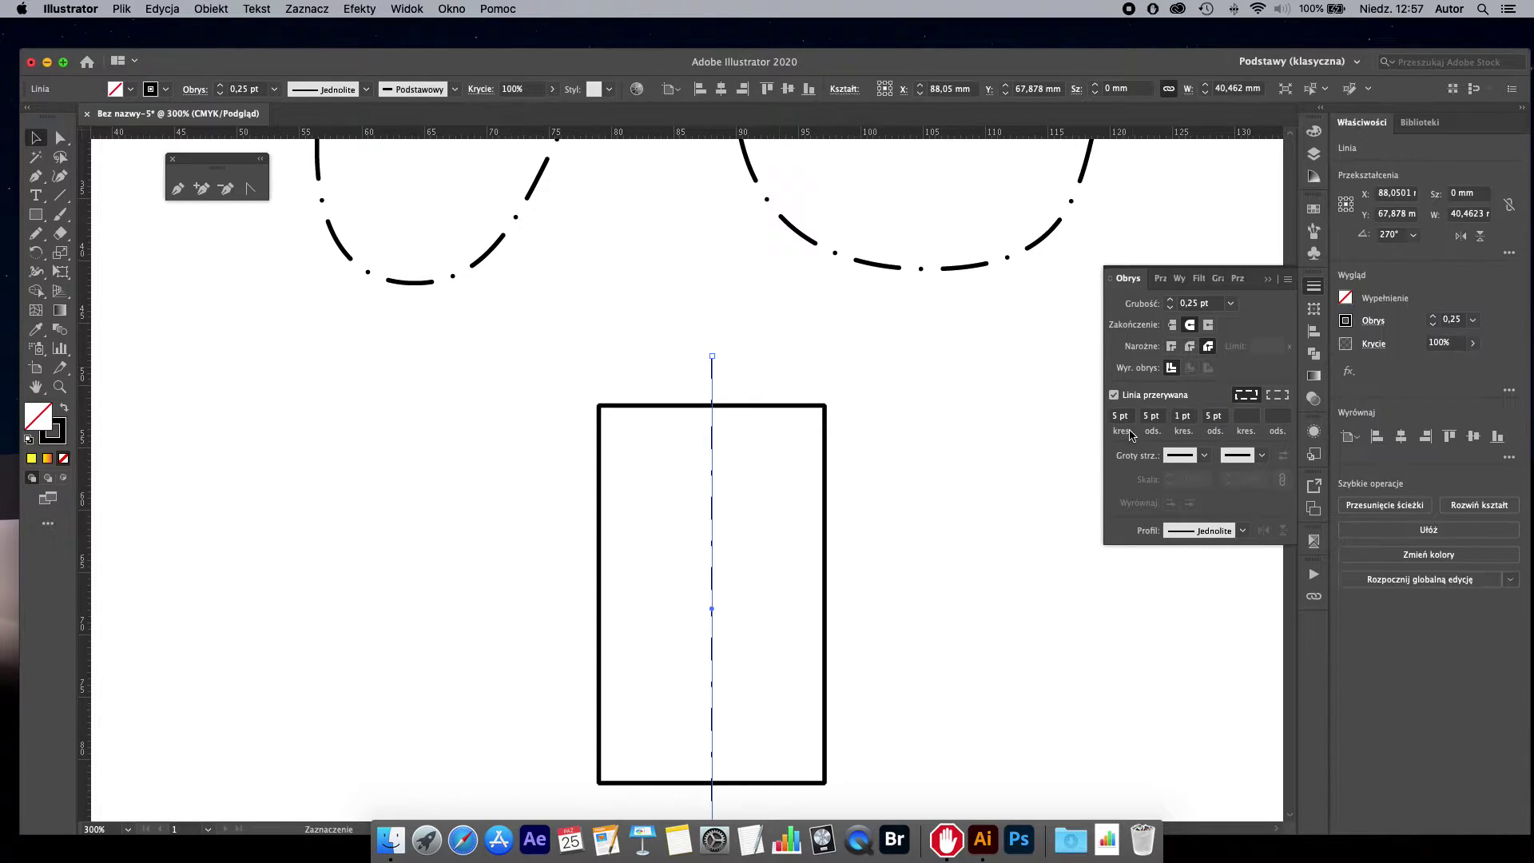
pyautogui.click(1150, 416)
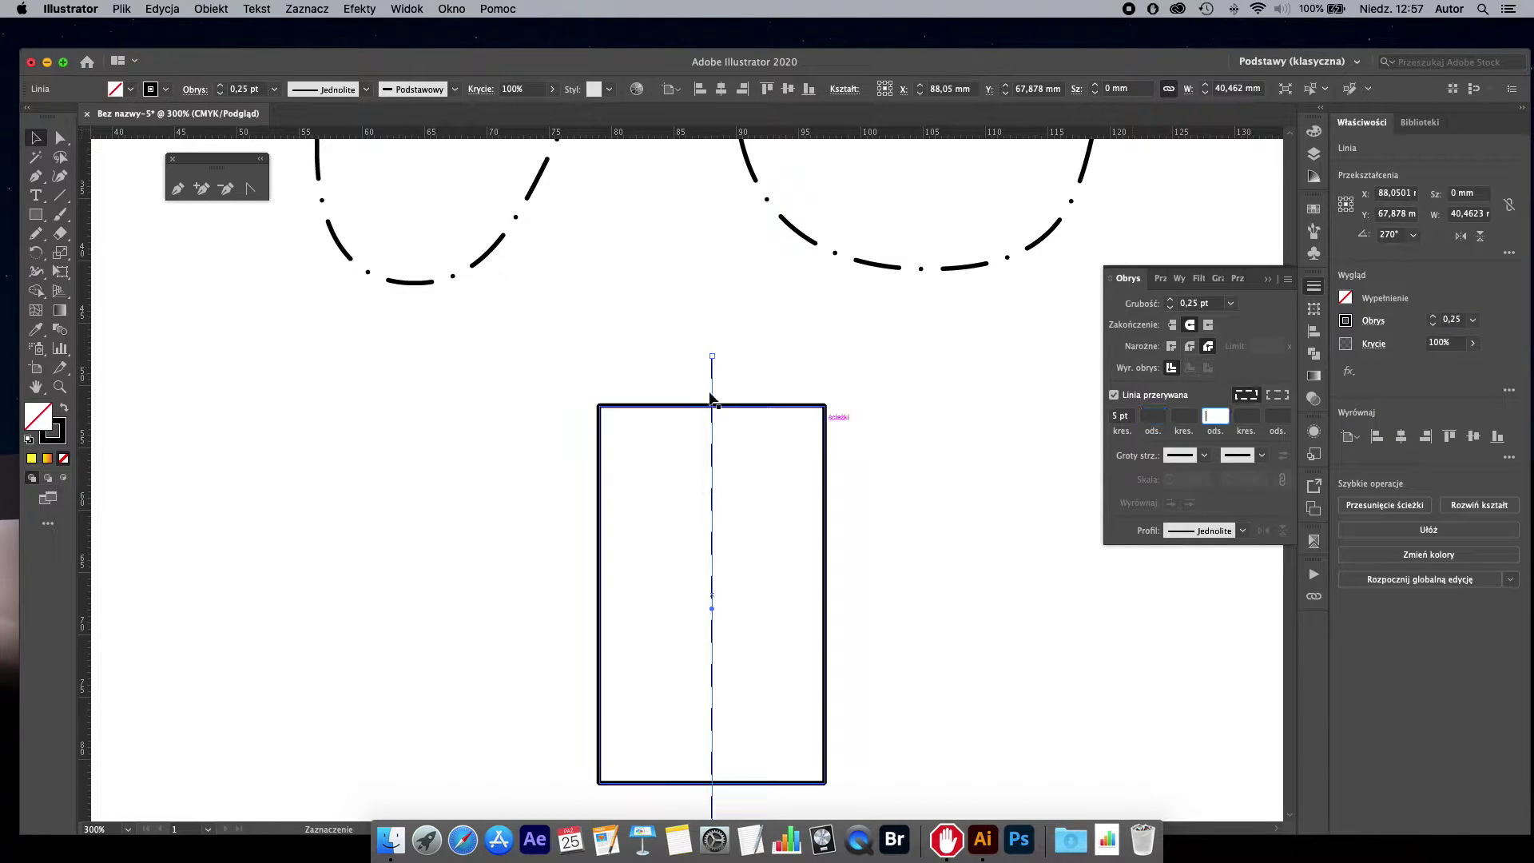
pyautogui.click(788, 349)
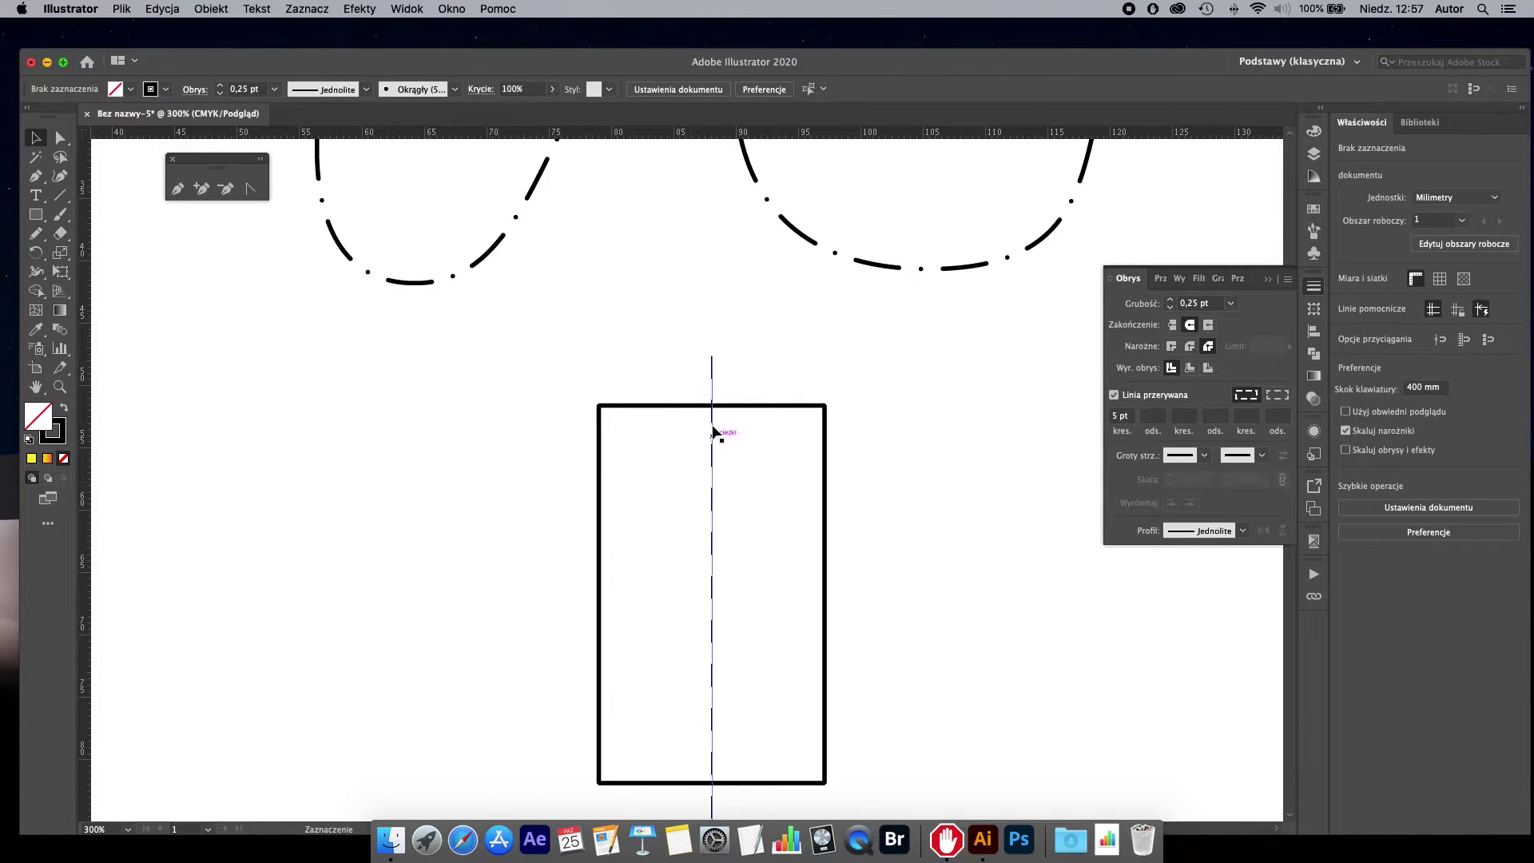
pyautogui.click(712, 369)
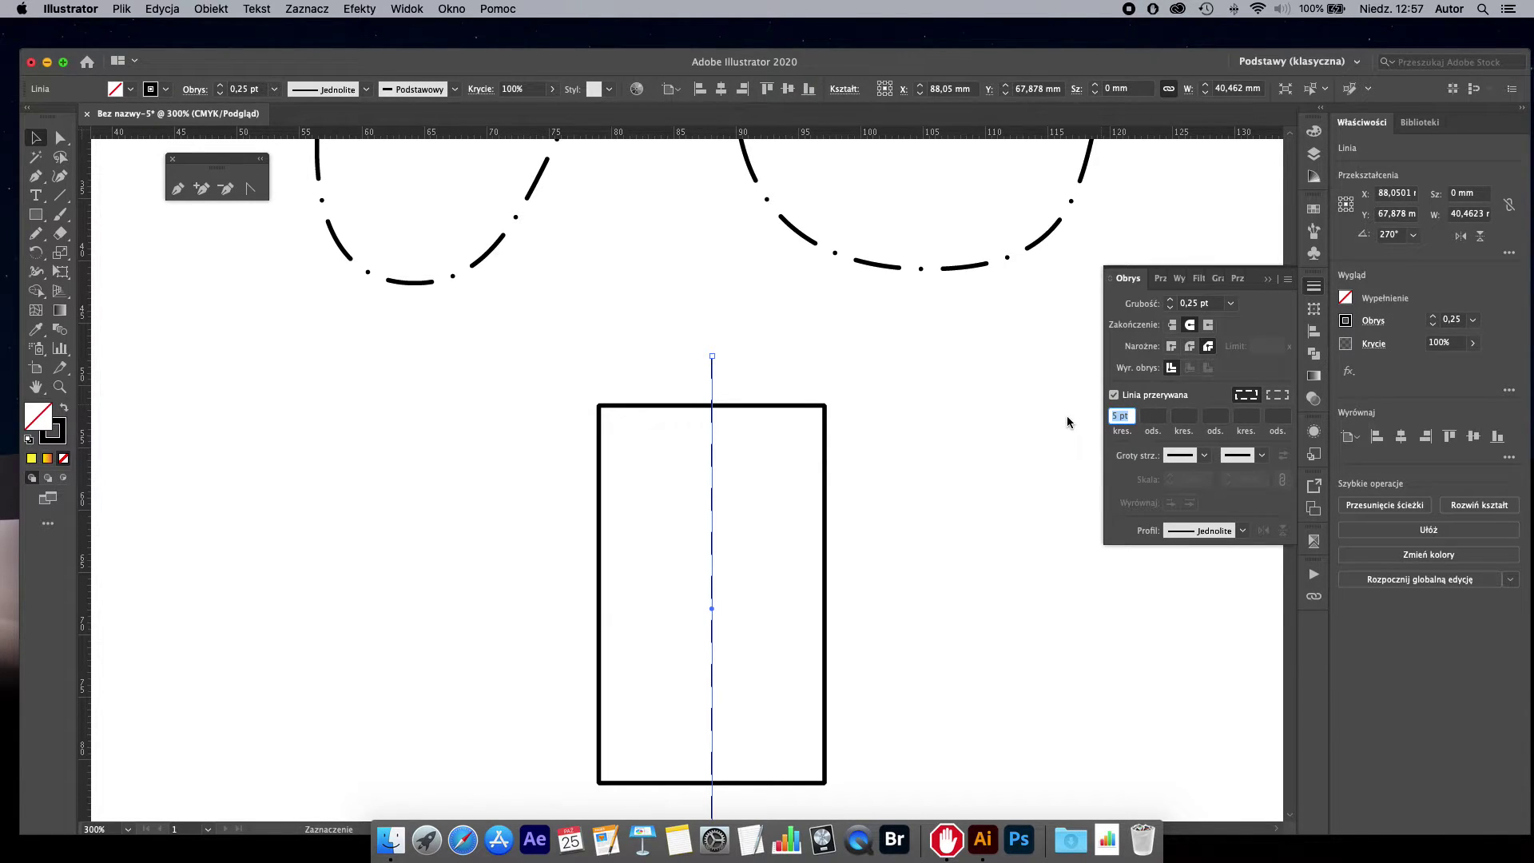
# Step: Change the centre line's dash length to 10 pt
pyautogui.write('10')
pyautogui.press('Return')
pyautogui.click(673, 789)
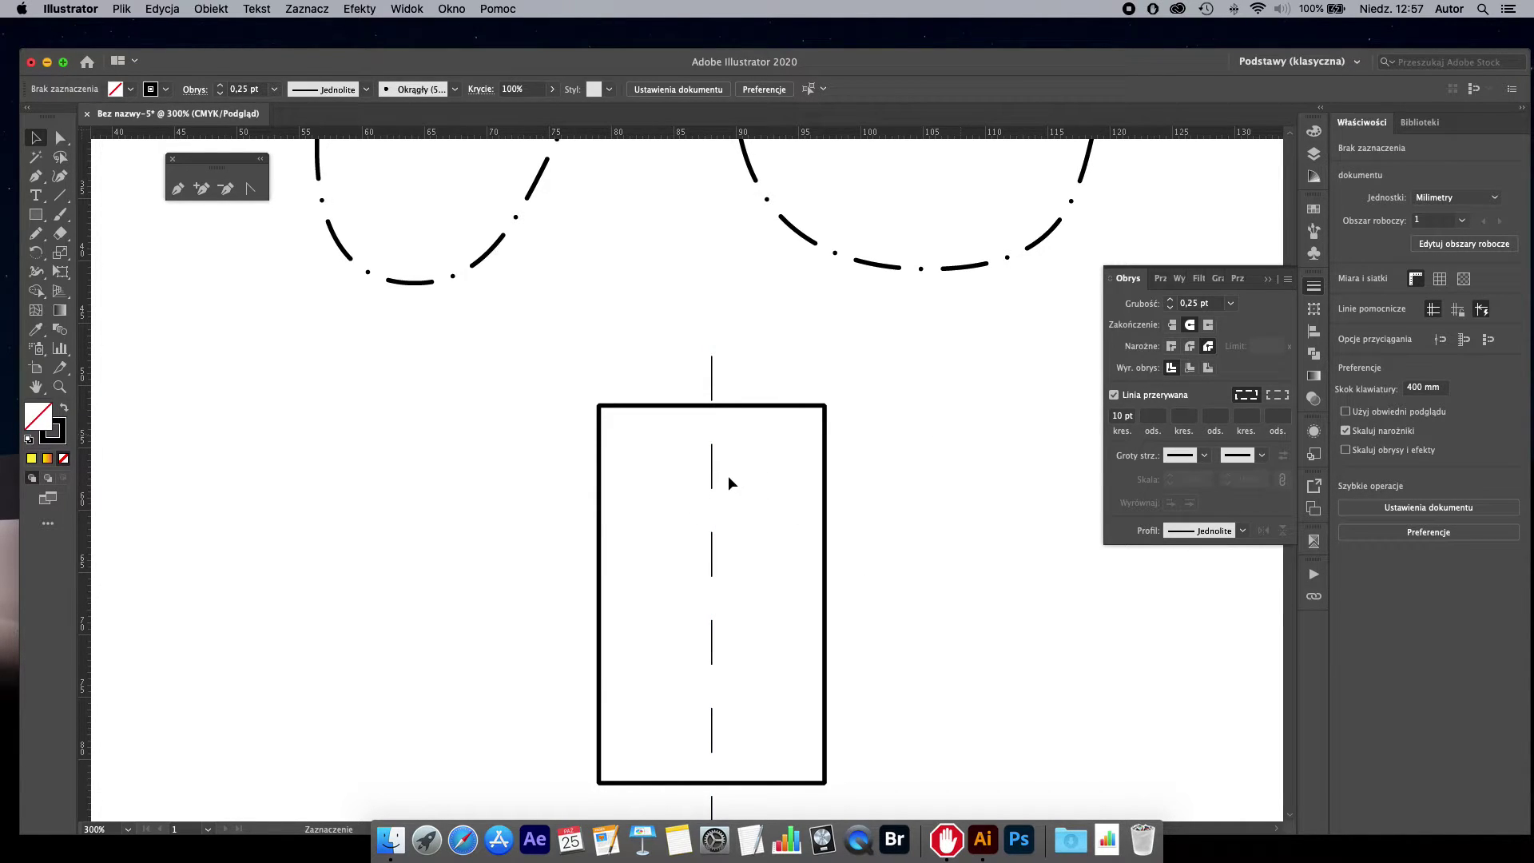
# Step: Set 5 pt gaps between the dashes, then delete the centre line
pyautogui.click(1152, 419)
pyautogui.moveTo(669, 325); pyautogui.dragTo(773, 376)
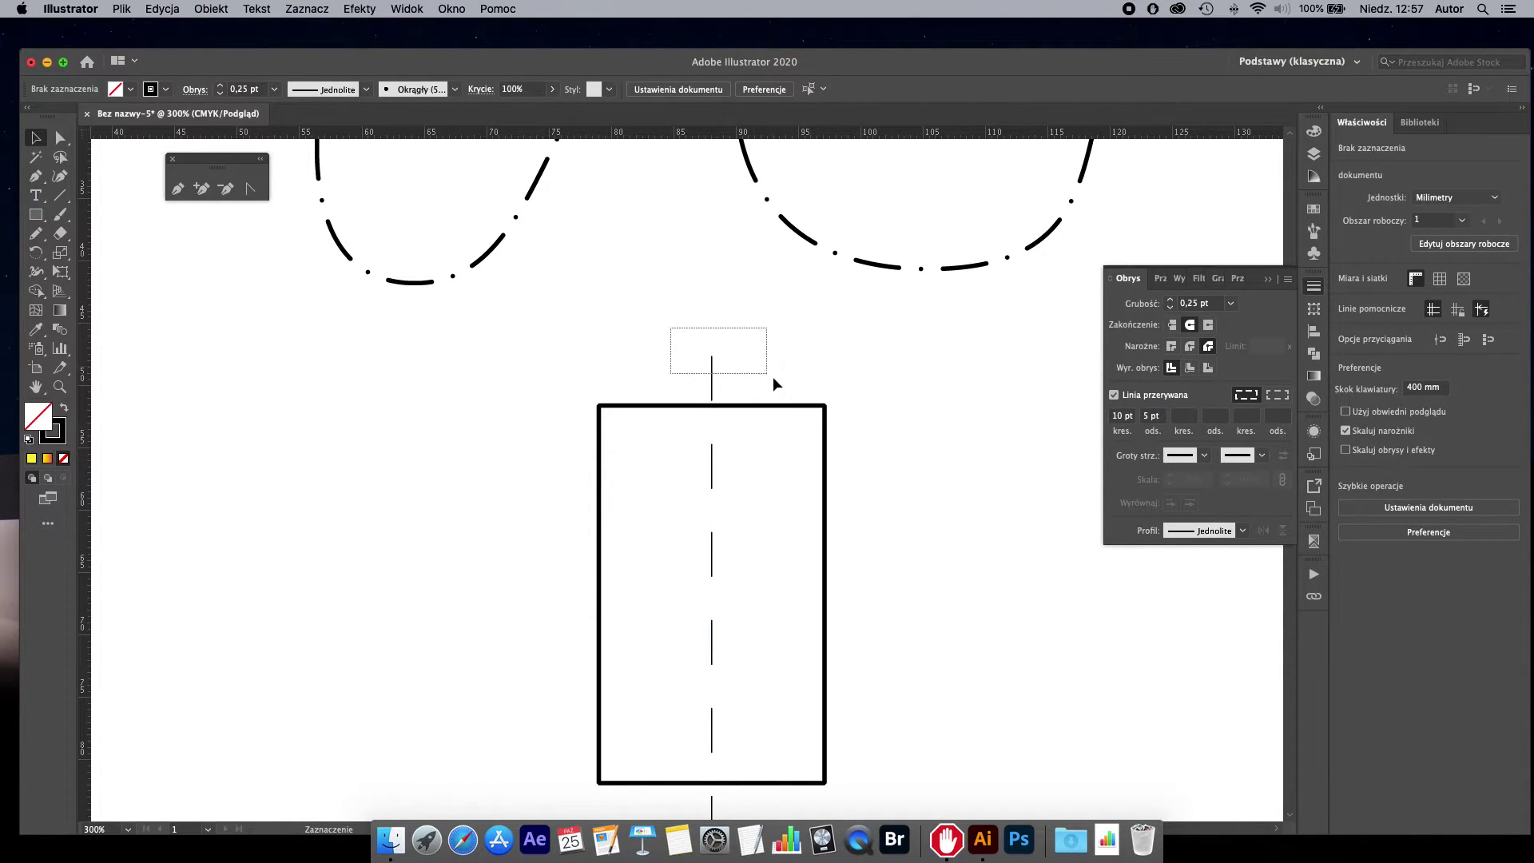
pyautogui.click(1164, 417)
pyautogui.write('5')
pyautogui.press('Return')
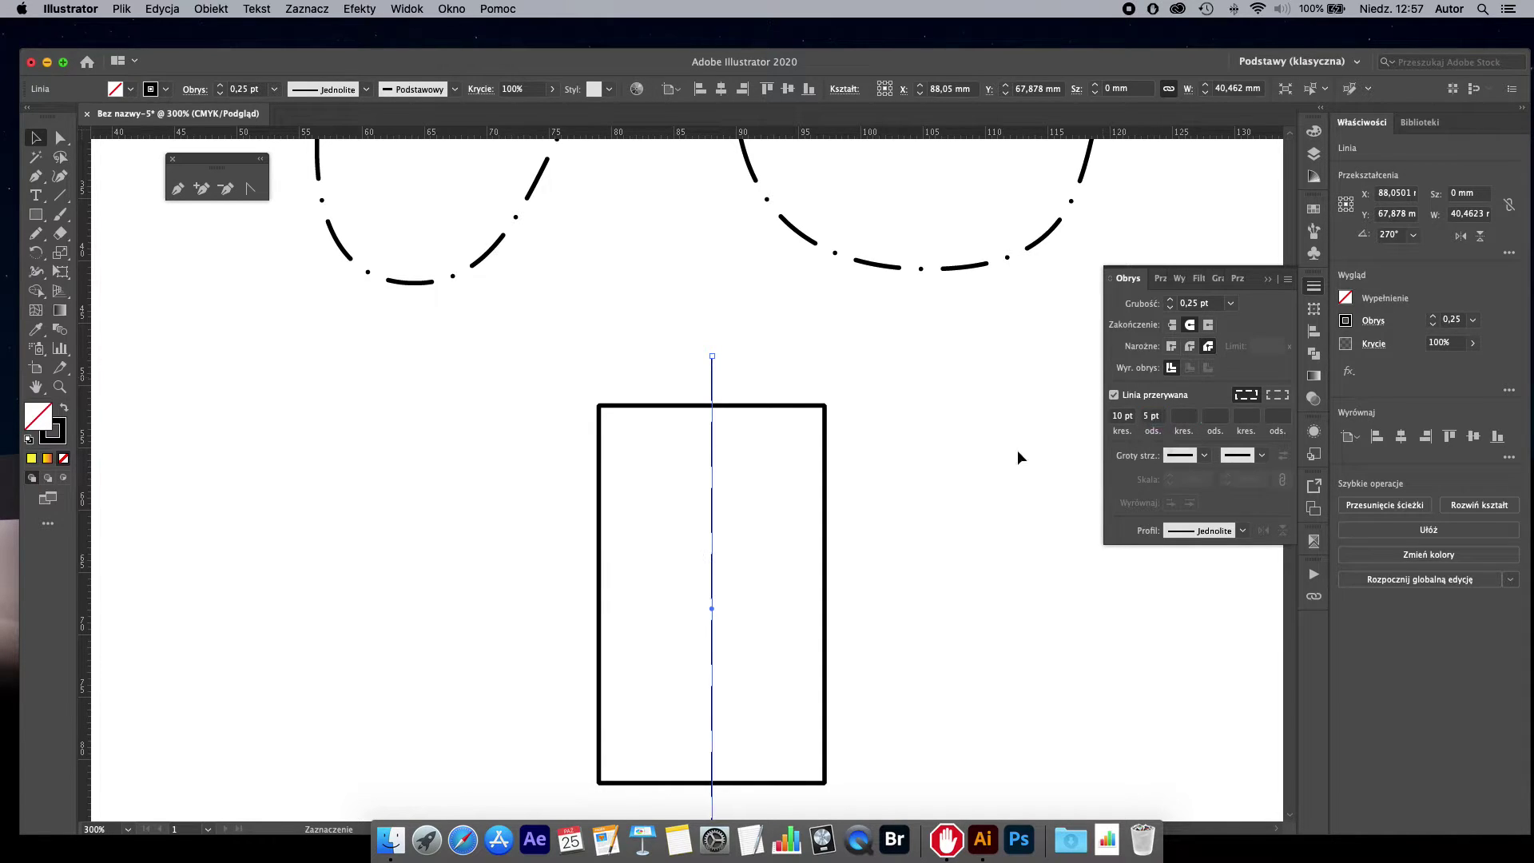
pyautogui.click(982, 455)
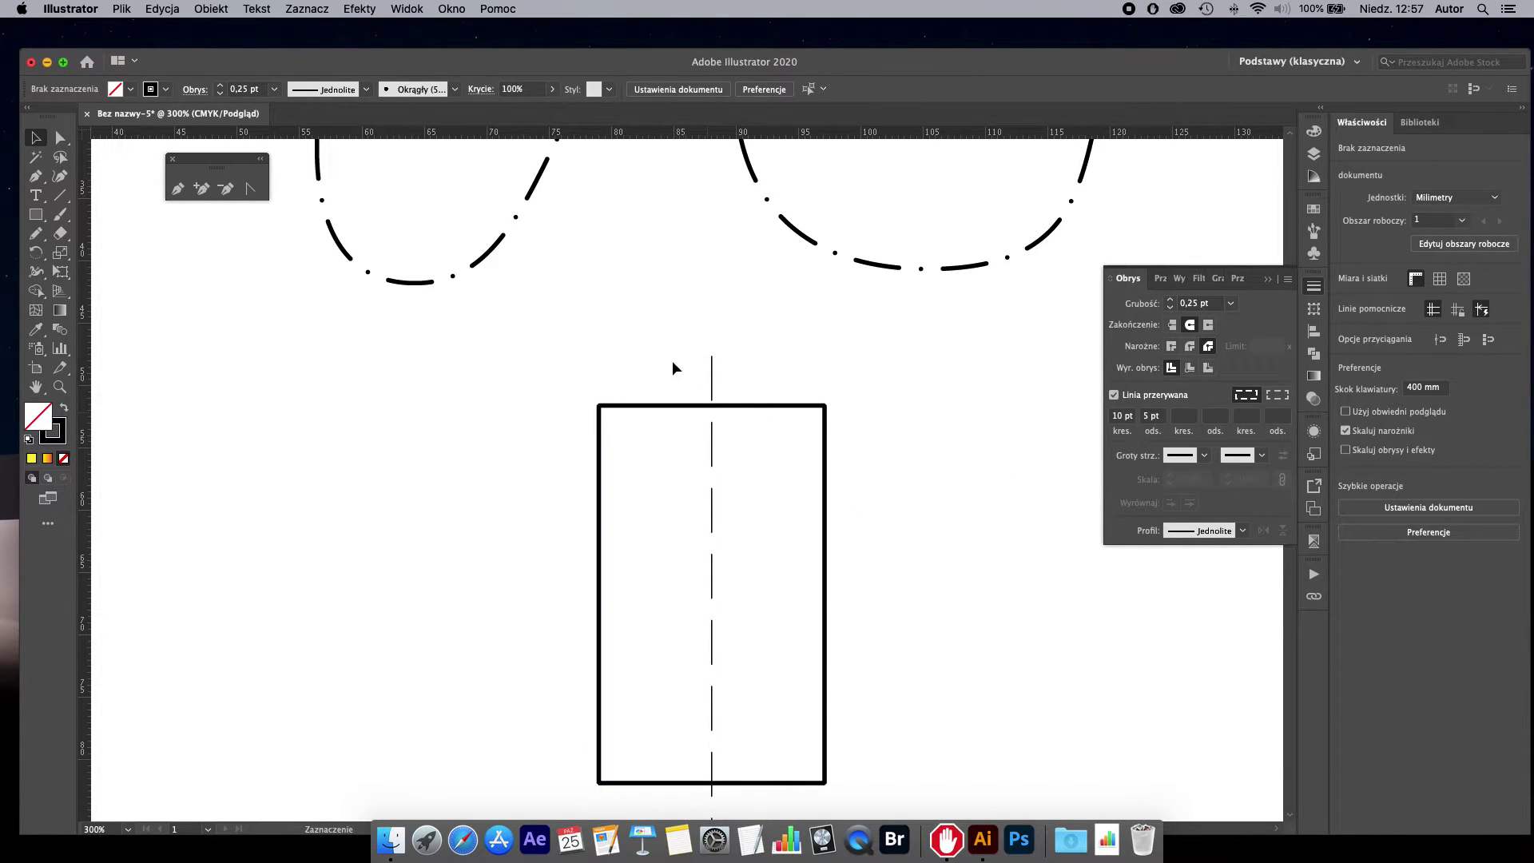
pyautogui.moveTo(673, 361); pyautogui.dragTo(779, 380)
pyautogui.press('Delete')
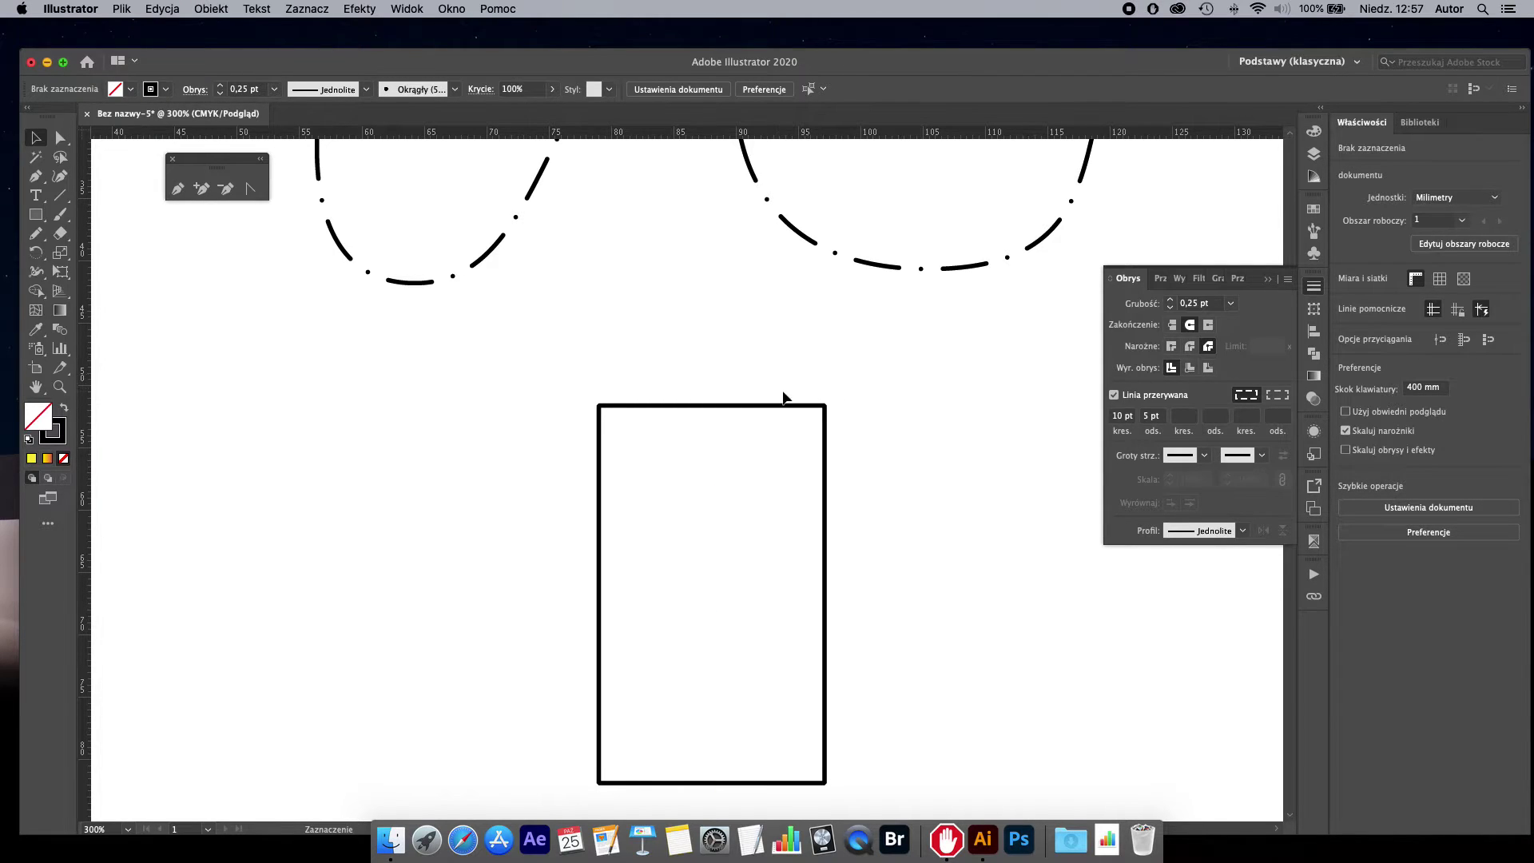
# Step: Rotate the rectangle 90° into landscape orientation
pyautogui.hscroll(-1, 765, 242)
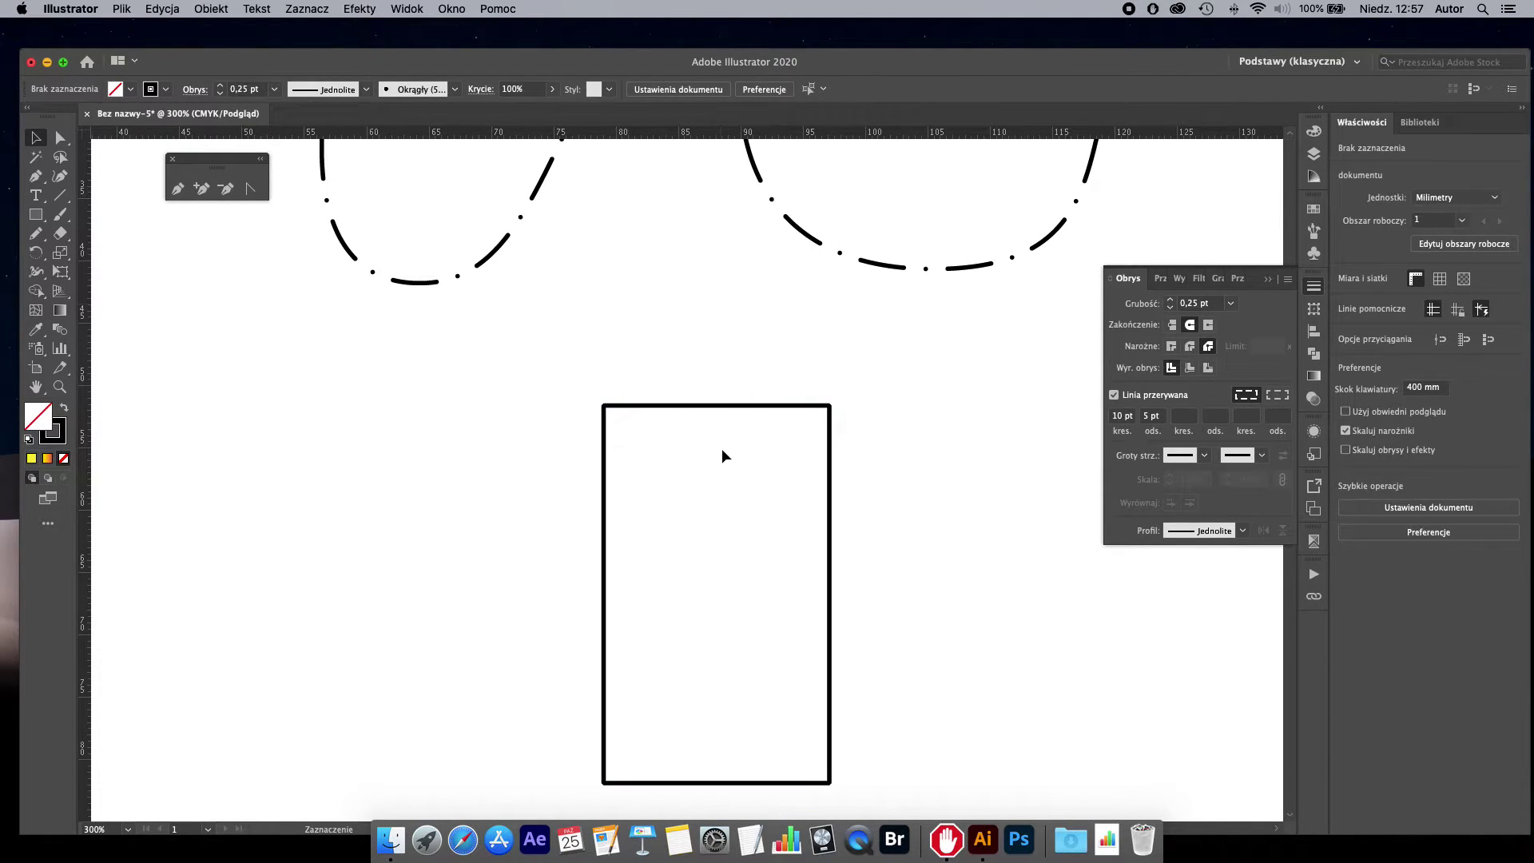
pyautogui.moveTo(757, 267); pyautogui.dragTo(716, 503)
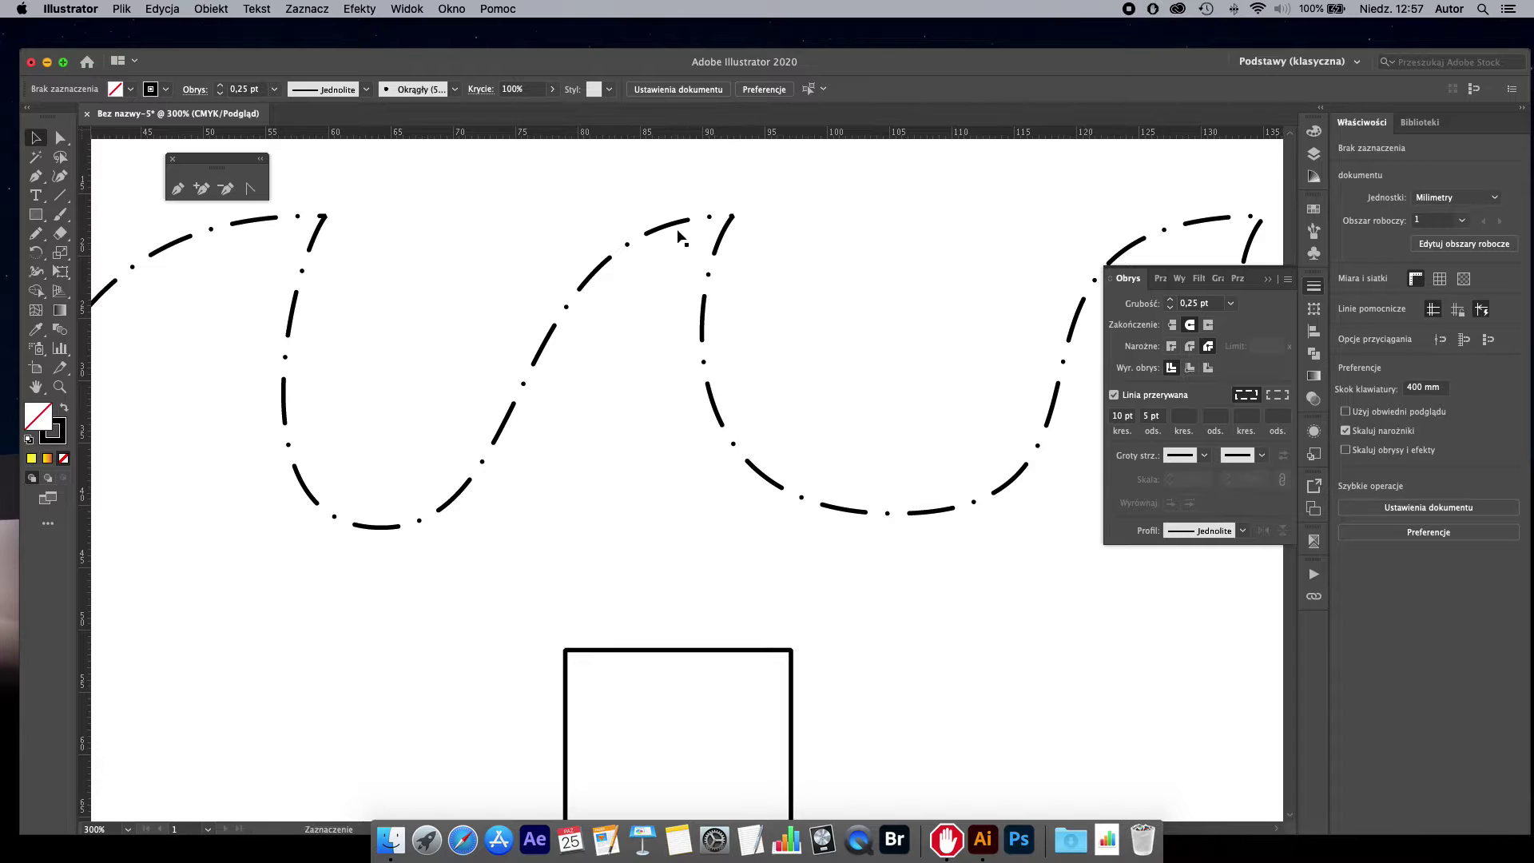
pyautogui.moveTo(715, 354); pyautogui.dragTo(741, 155)
pyautogui.moveTo(439, 339); pyautogui.dragTo(889, 587)
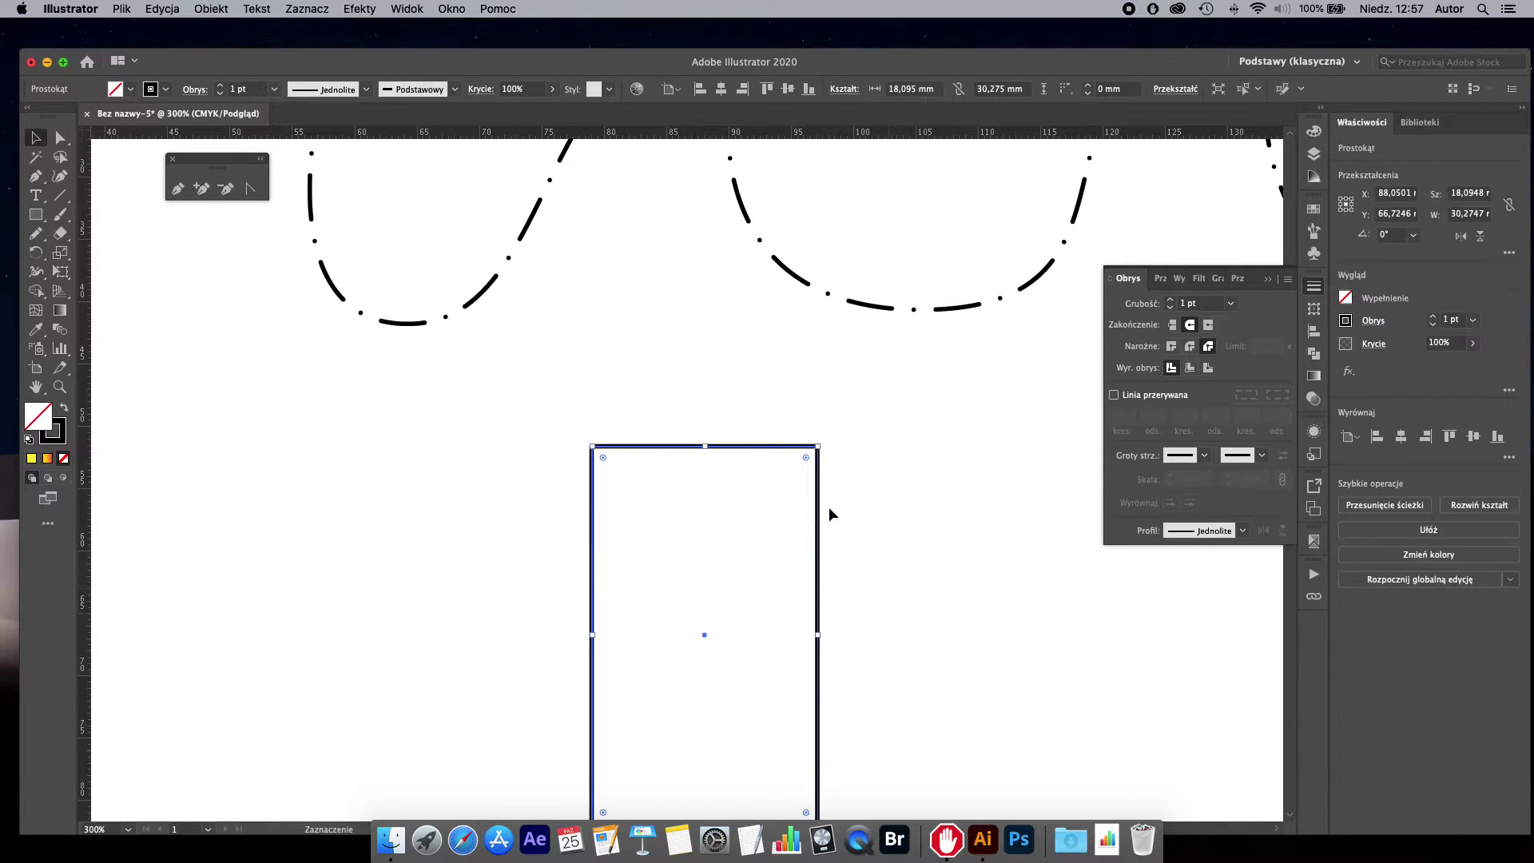
pyautogui.moveTo(852, 461); pyautogui.dragTo(867, 354)
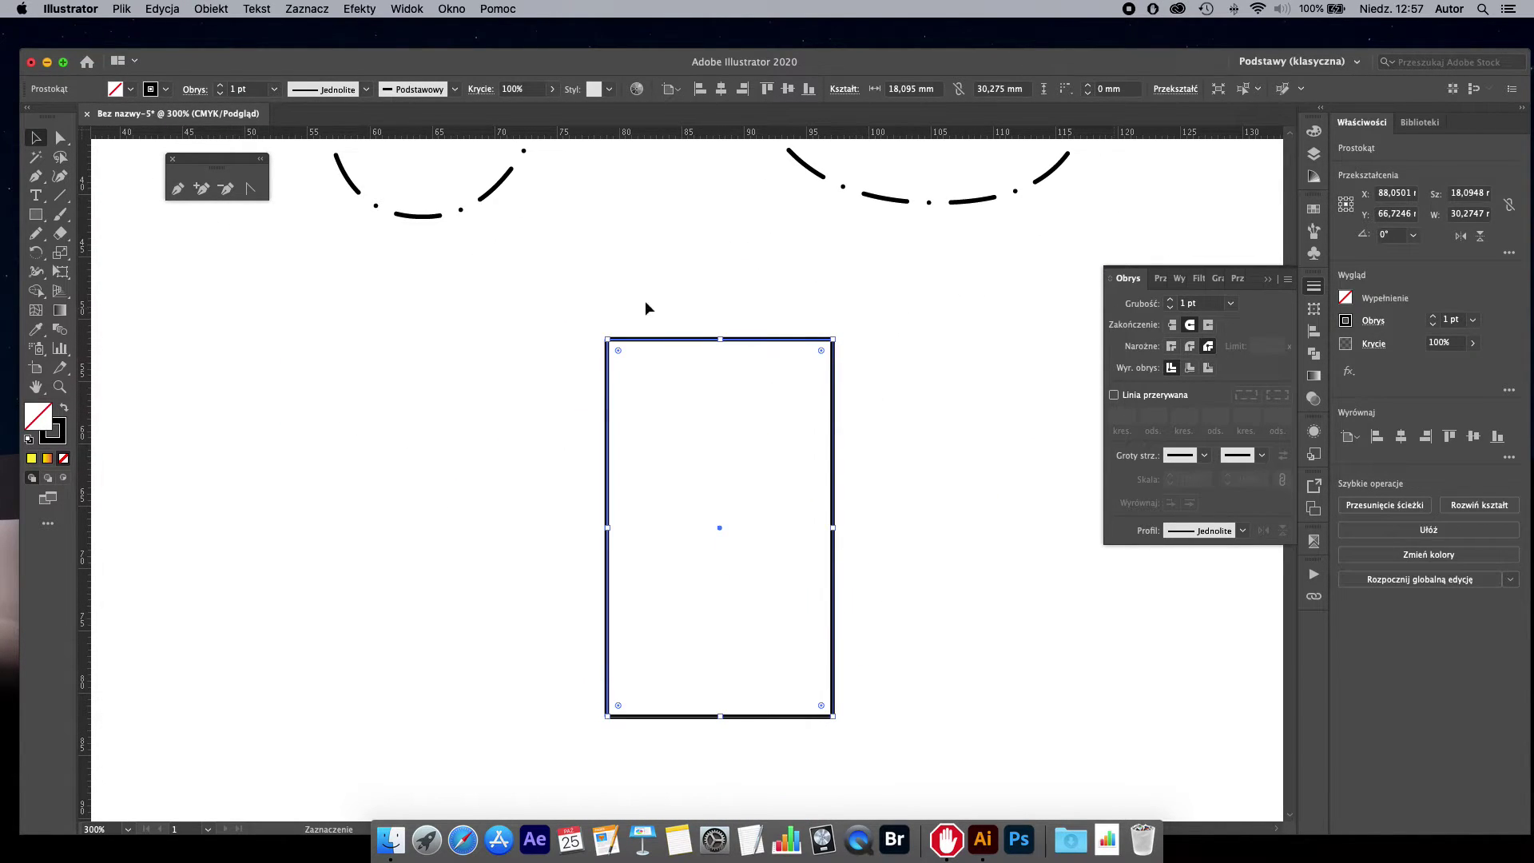
pyautogui.moveTo(599, 334); pyautogui.dragTo(909, 468)
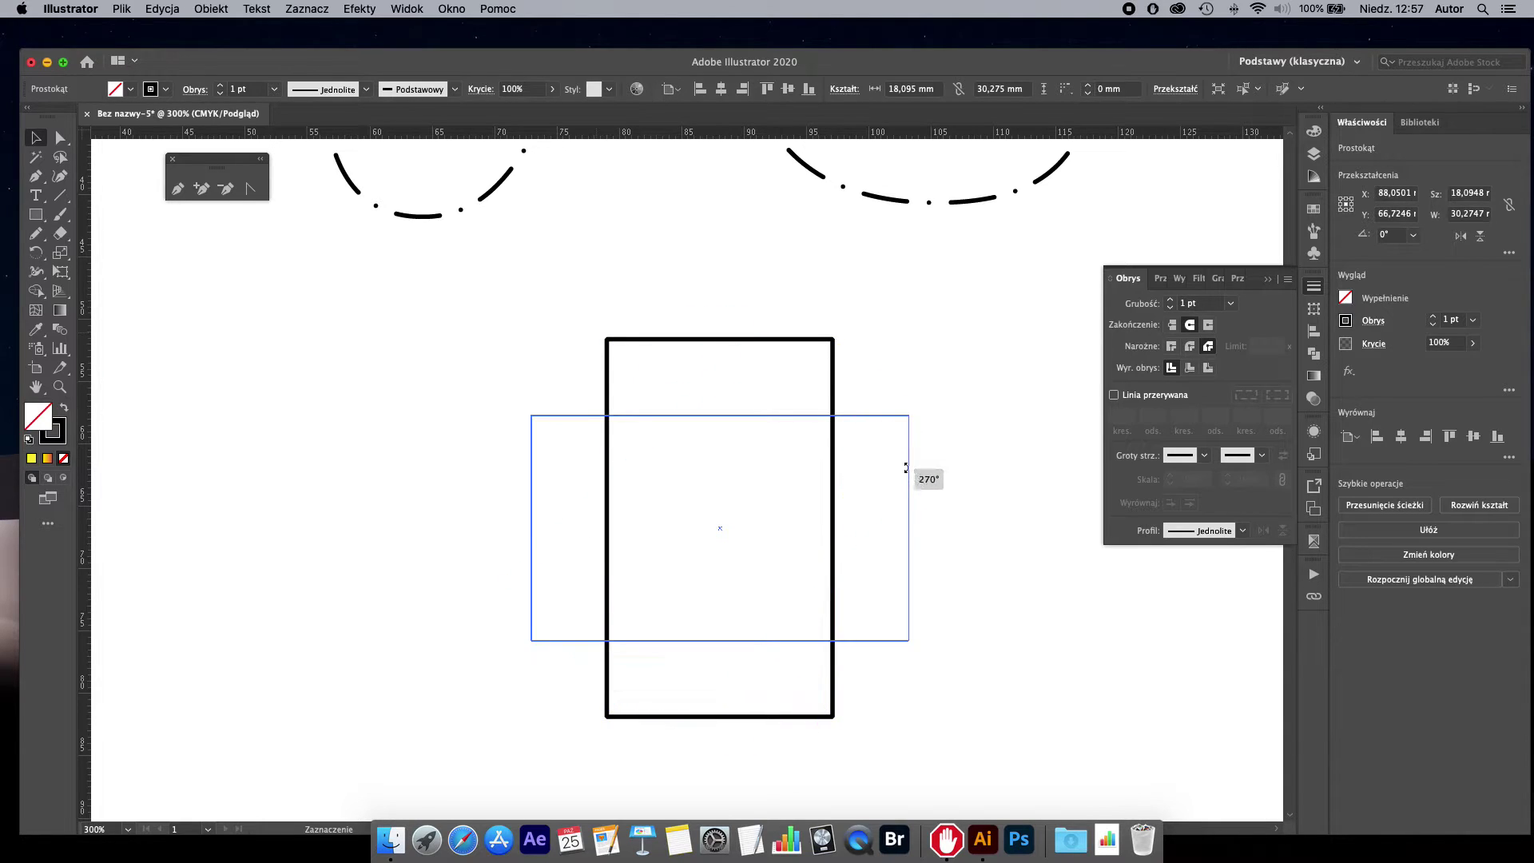
# Step: Give the rectangle's outline a dashed stroke with 4 pt dashes
pyautogui.click(1113, 395)
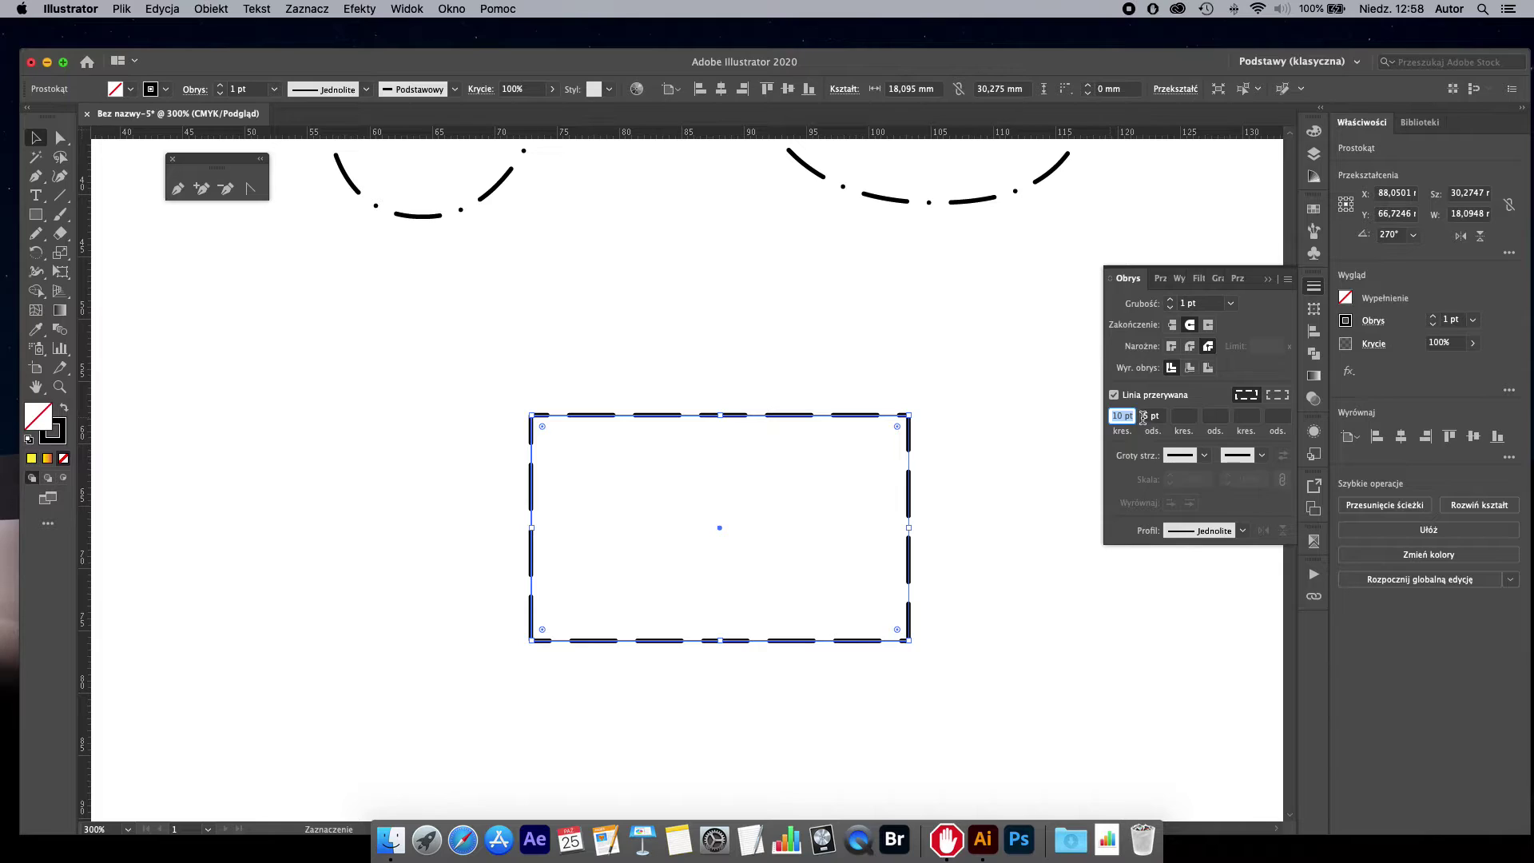
pyautogui.click(1143, 418)
pyautogui.hotkey('shift', 'Tab')
pyautogui.write('1')
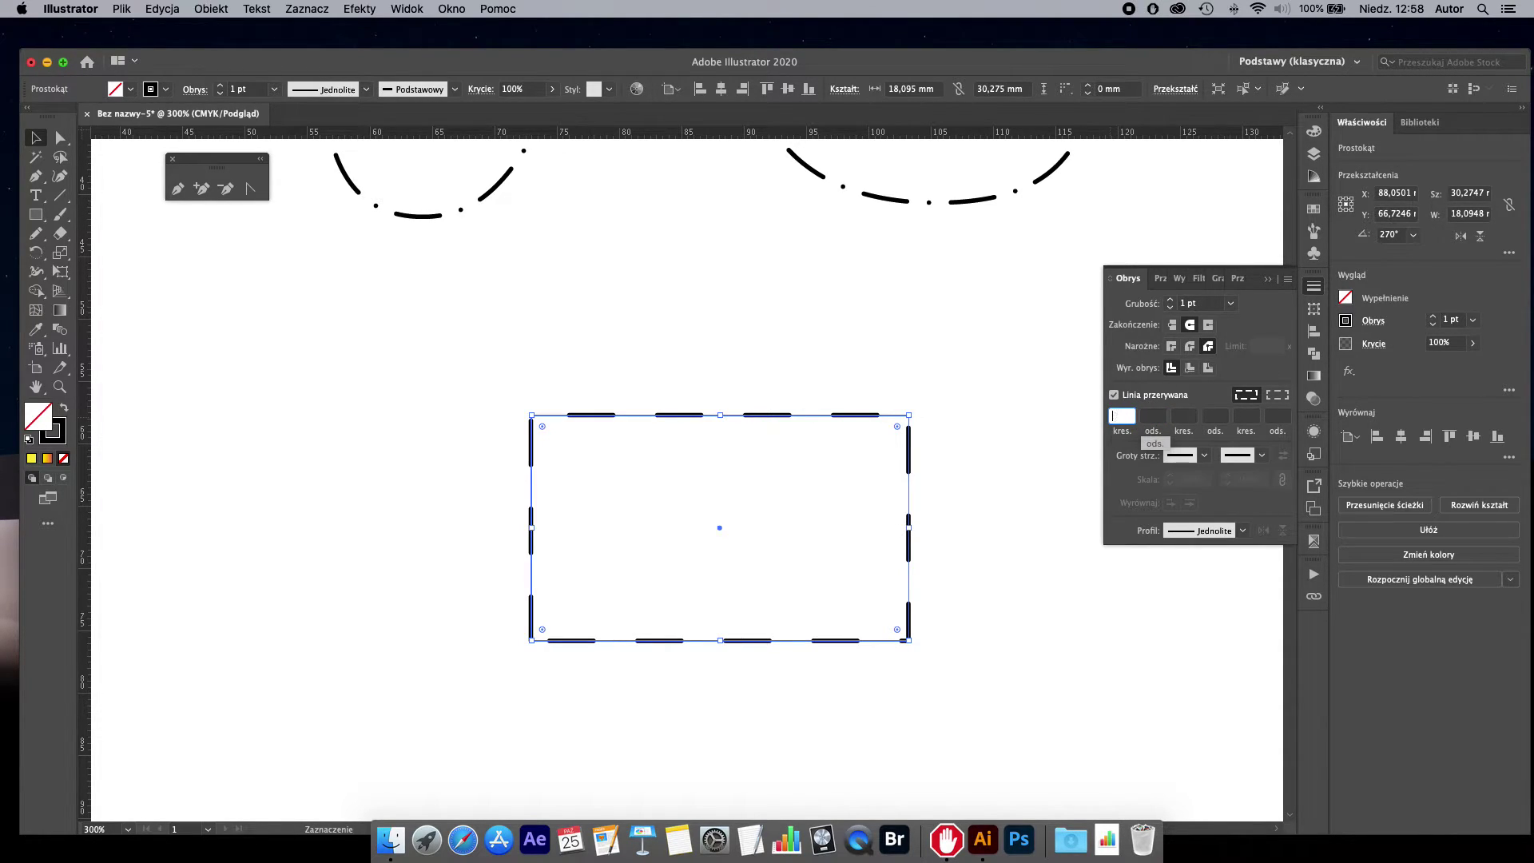
pyautogui.write('4')
pyautogui.press('Return')
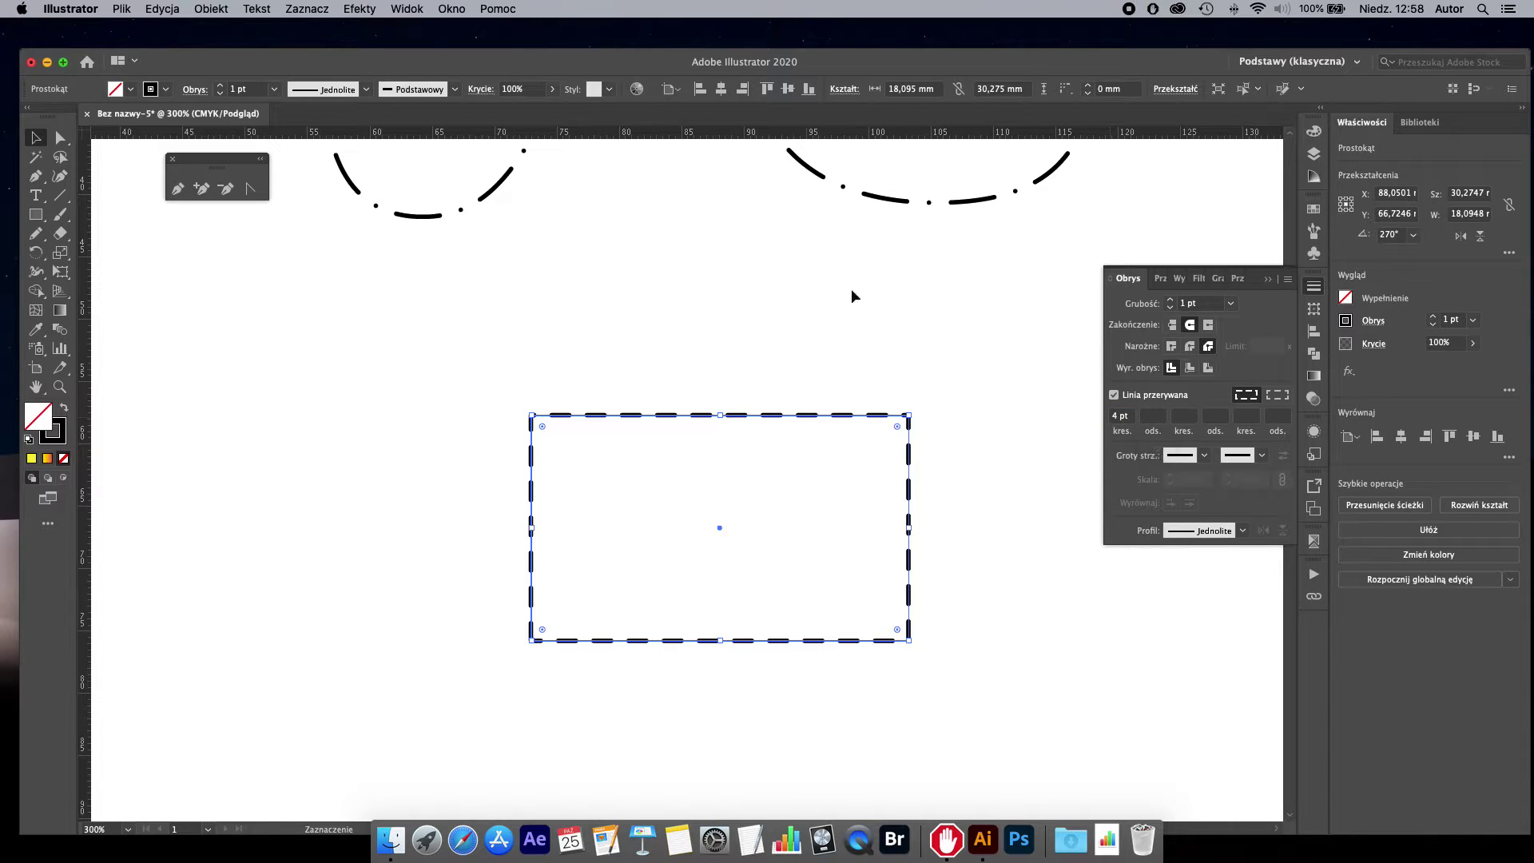
pyautogui.click(849, 339)
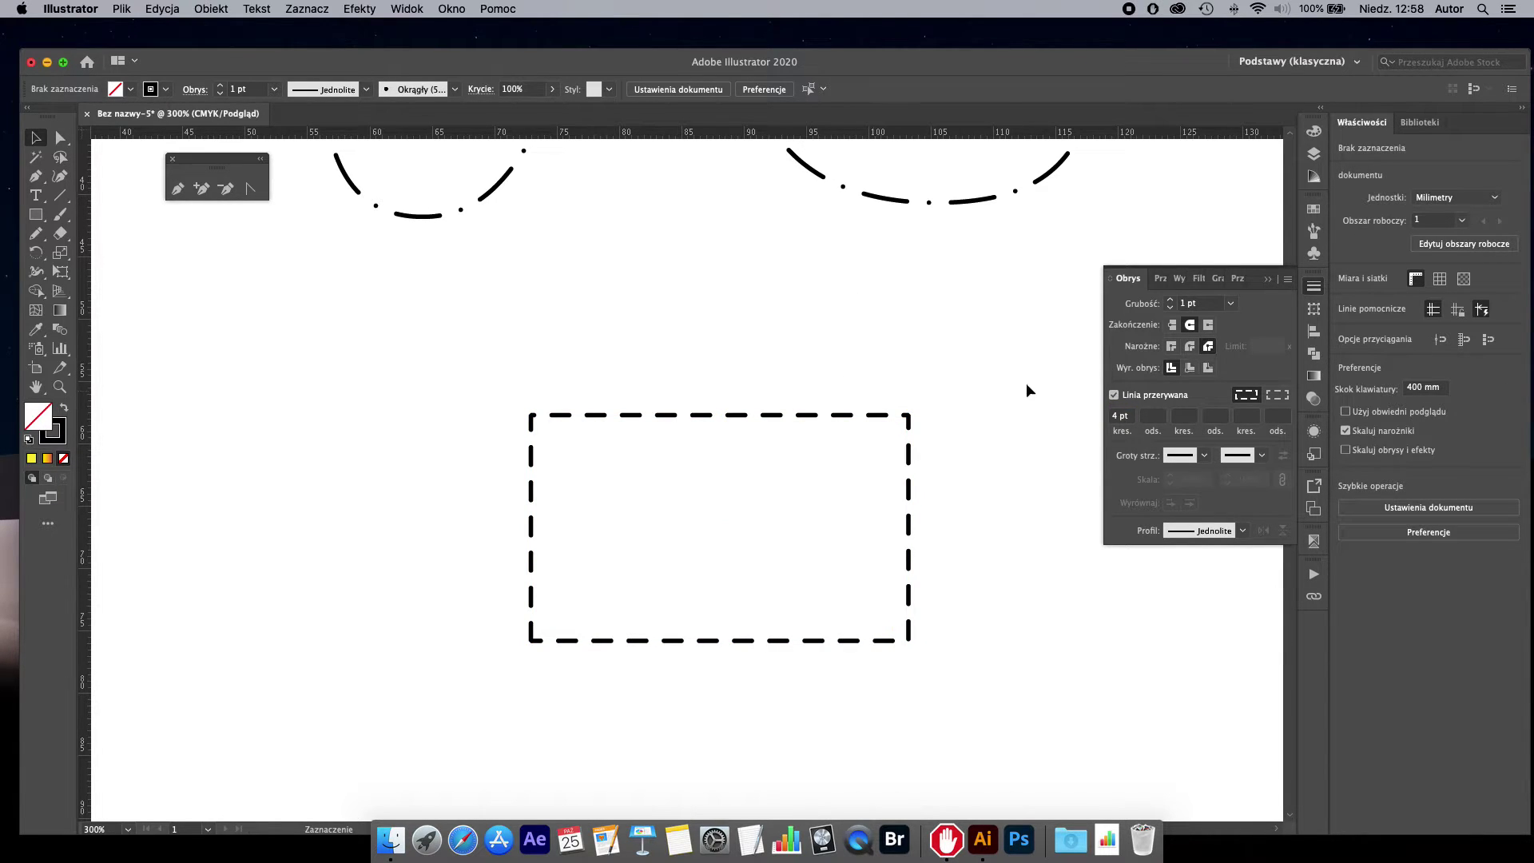
pyautogui.moveTo(682, 333); pyautogui.dragTo(935, 612)
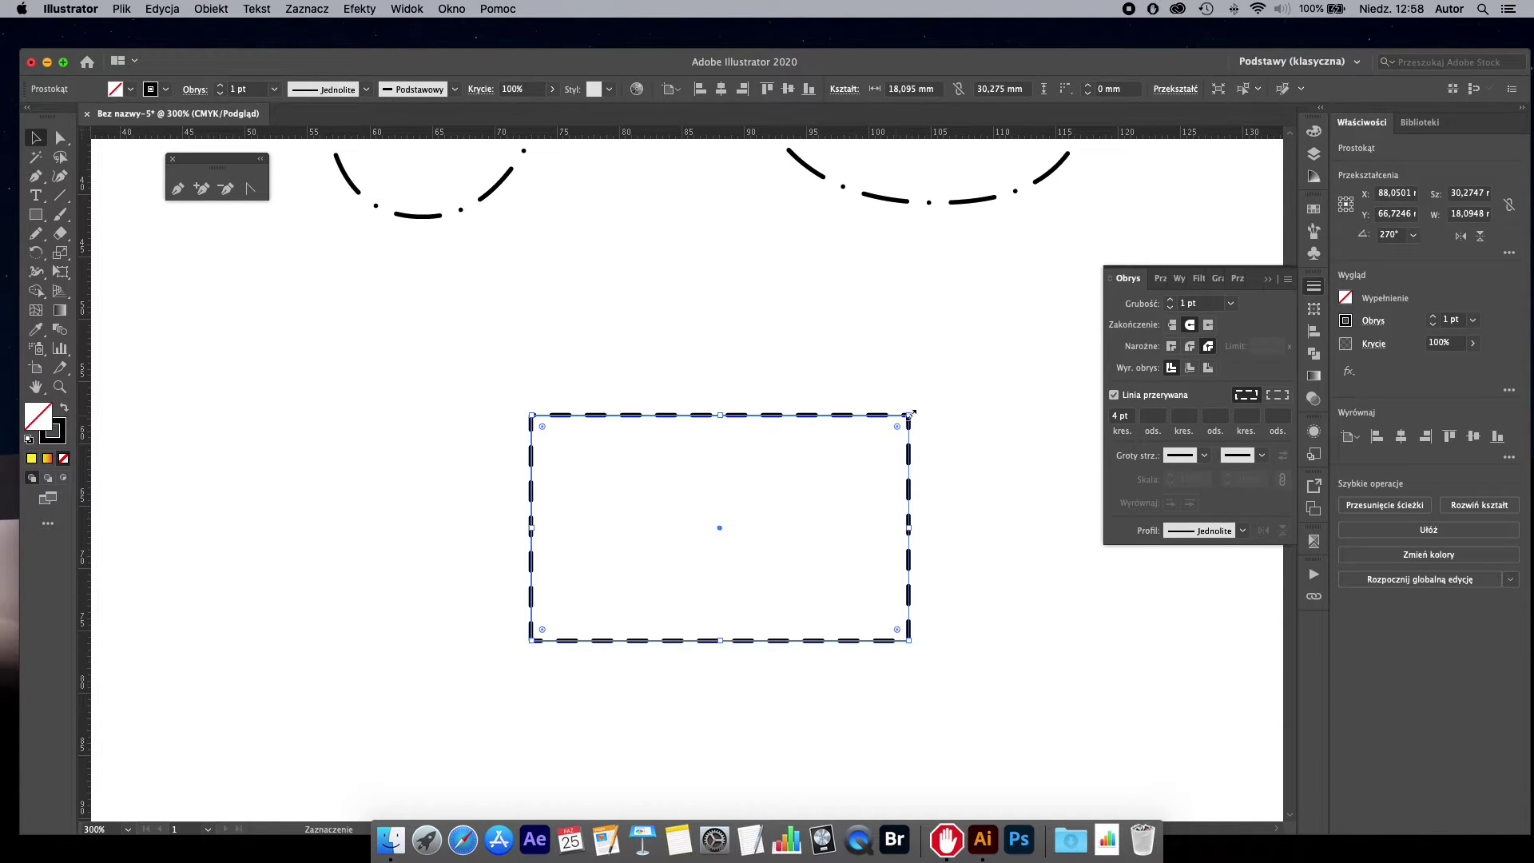
pyautogui.click(979, 419)
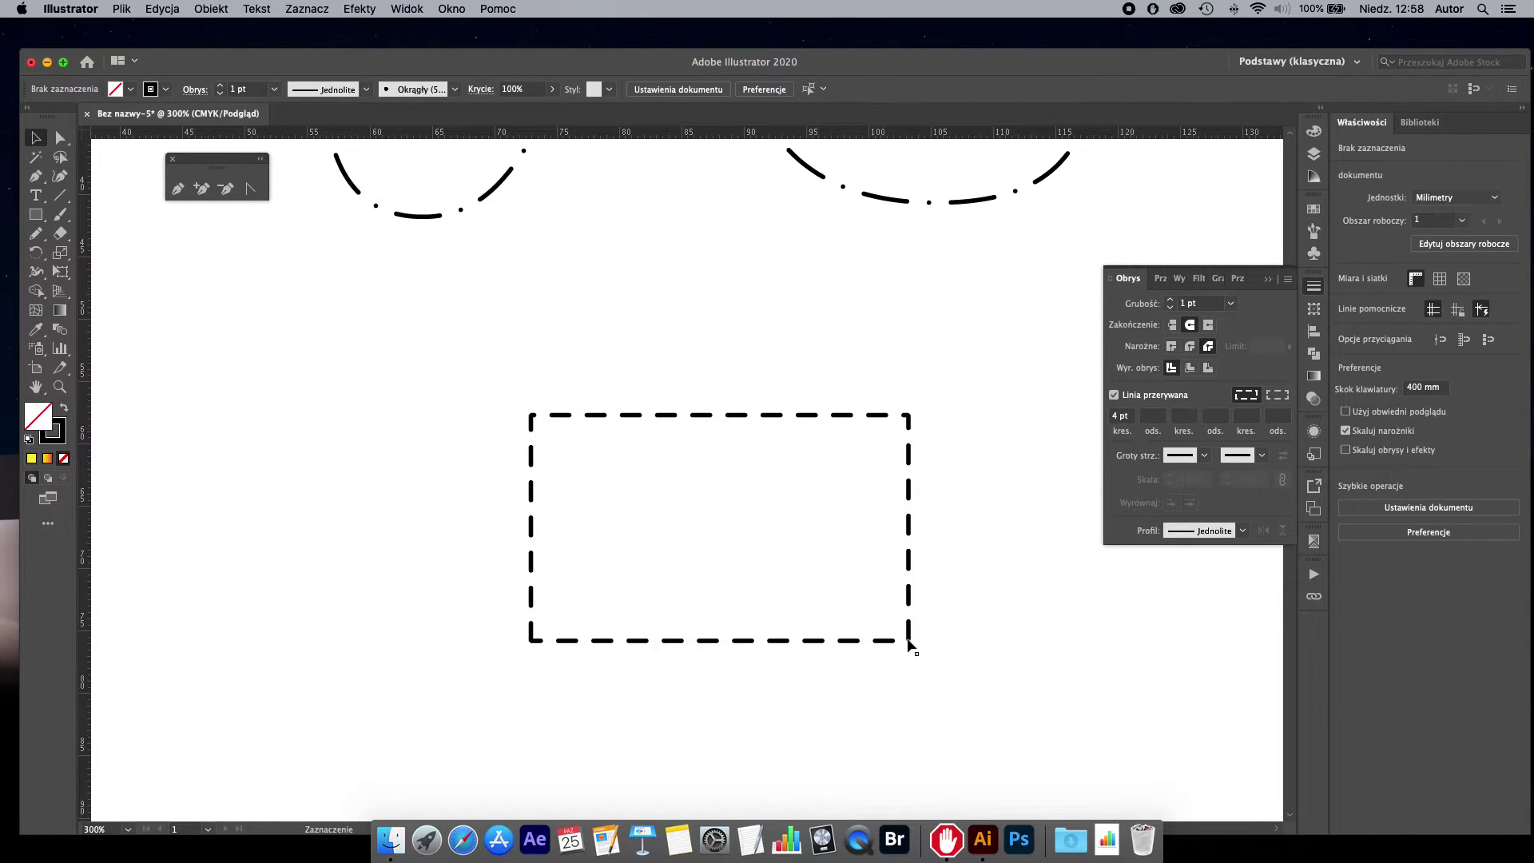
# Step: Align the outline's dashes to the rectangle's corners and enlarge the rectangle from a corner
pyautogui.moveTo(668, 343); pyautogui.dragTo(786, 516)
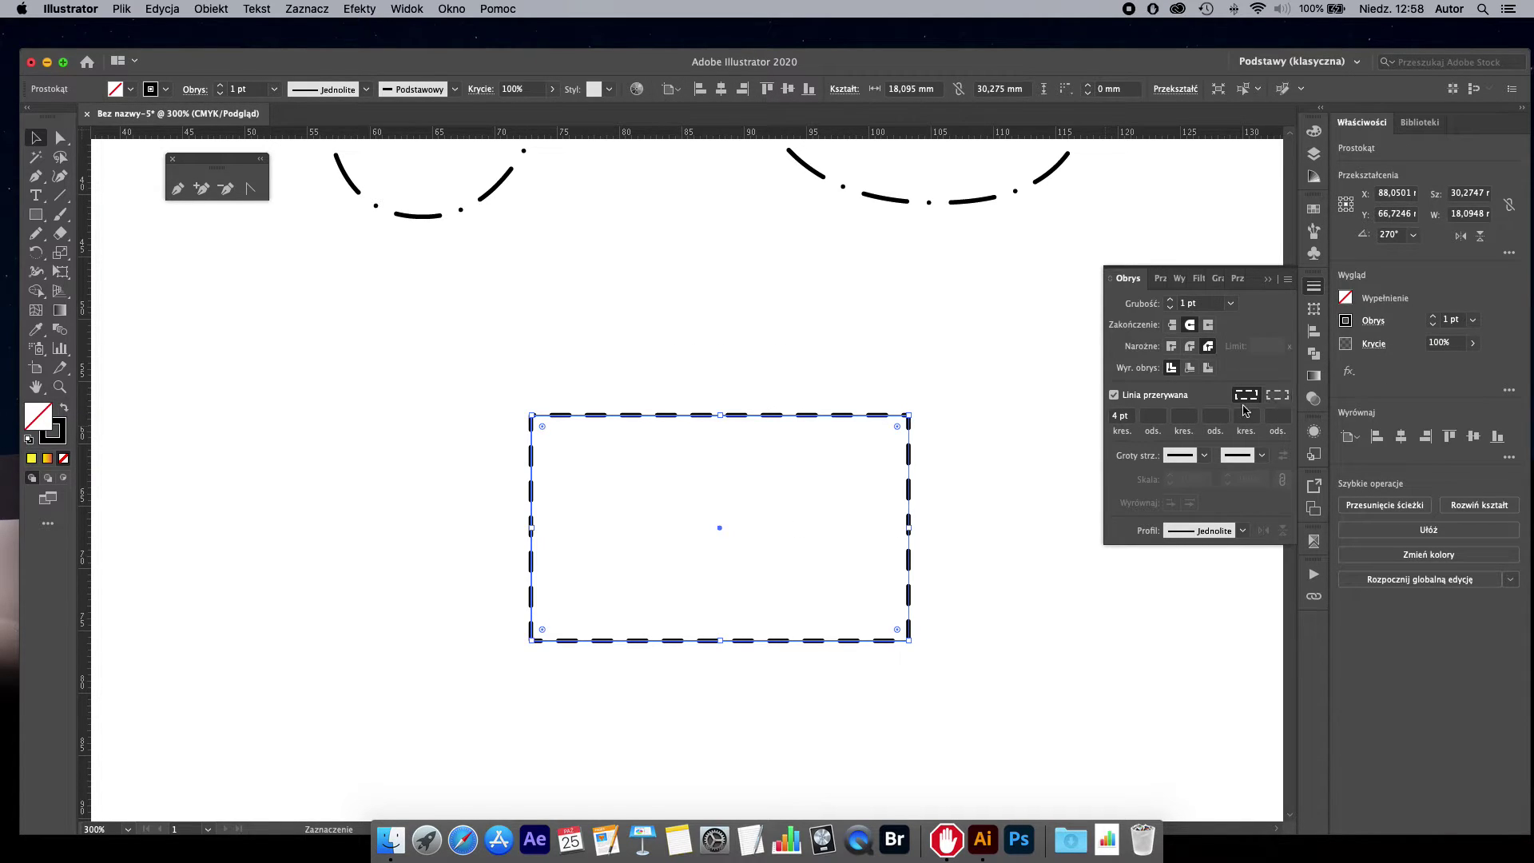
pyautogui.click(1277, 395)
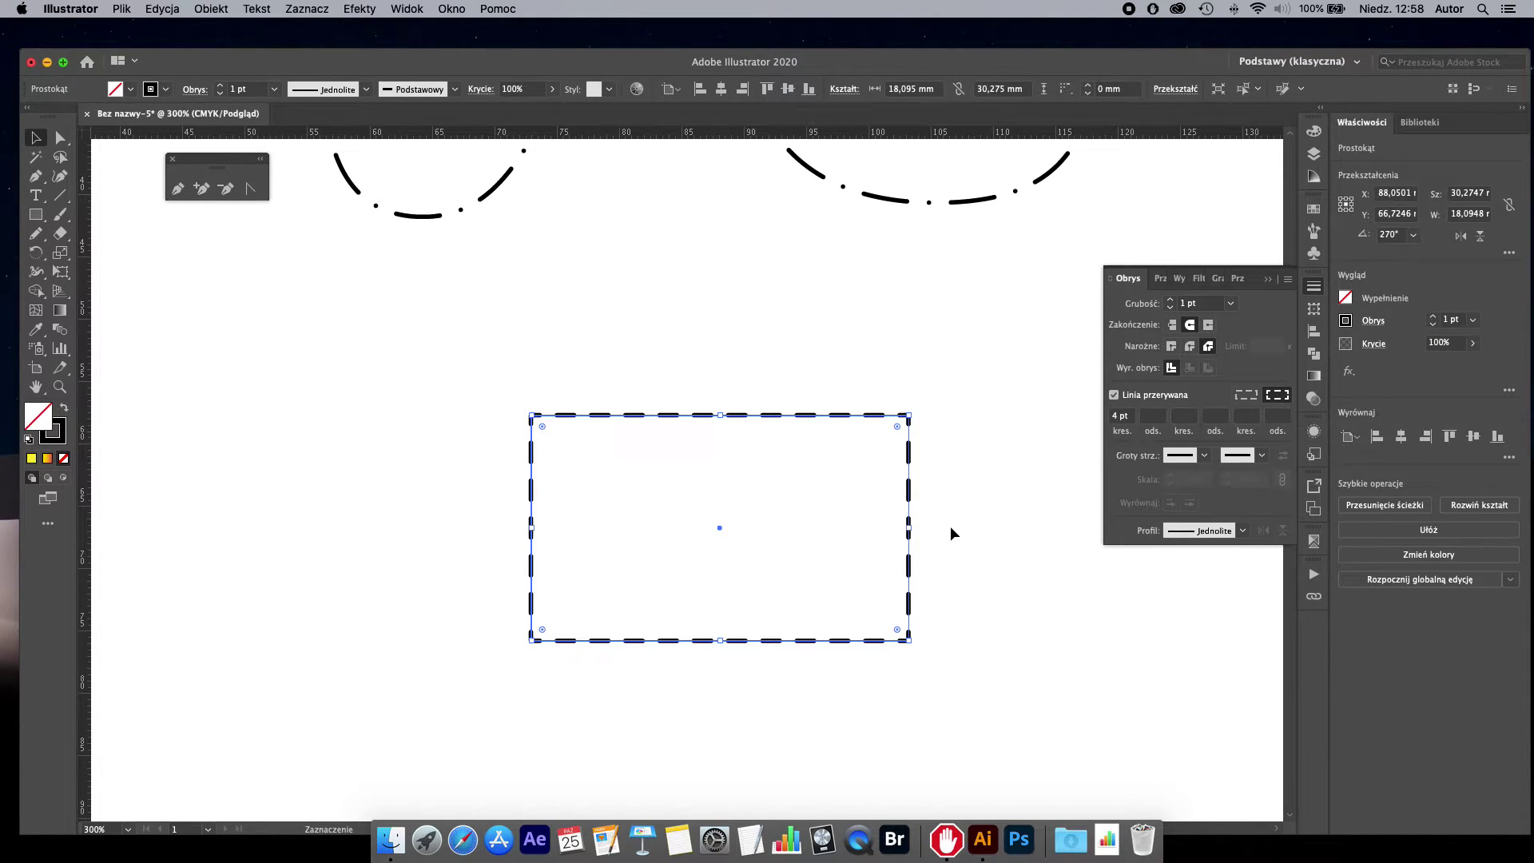
pyautogui.click(953, 533)
pyautogui.click(577, 416)
pyautogui.moveTo(530, 415); pyautogui.dragTo(434, 314)
pyautogui.click(1027, 611)
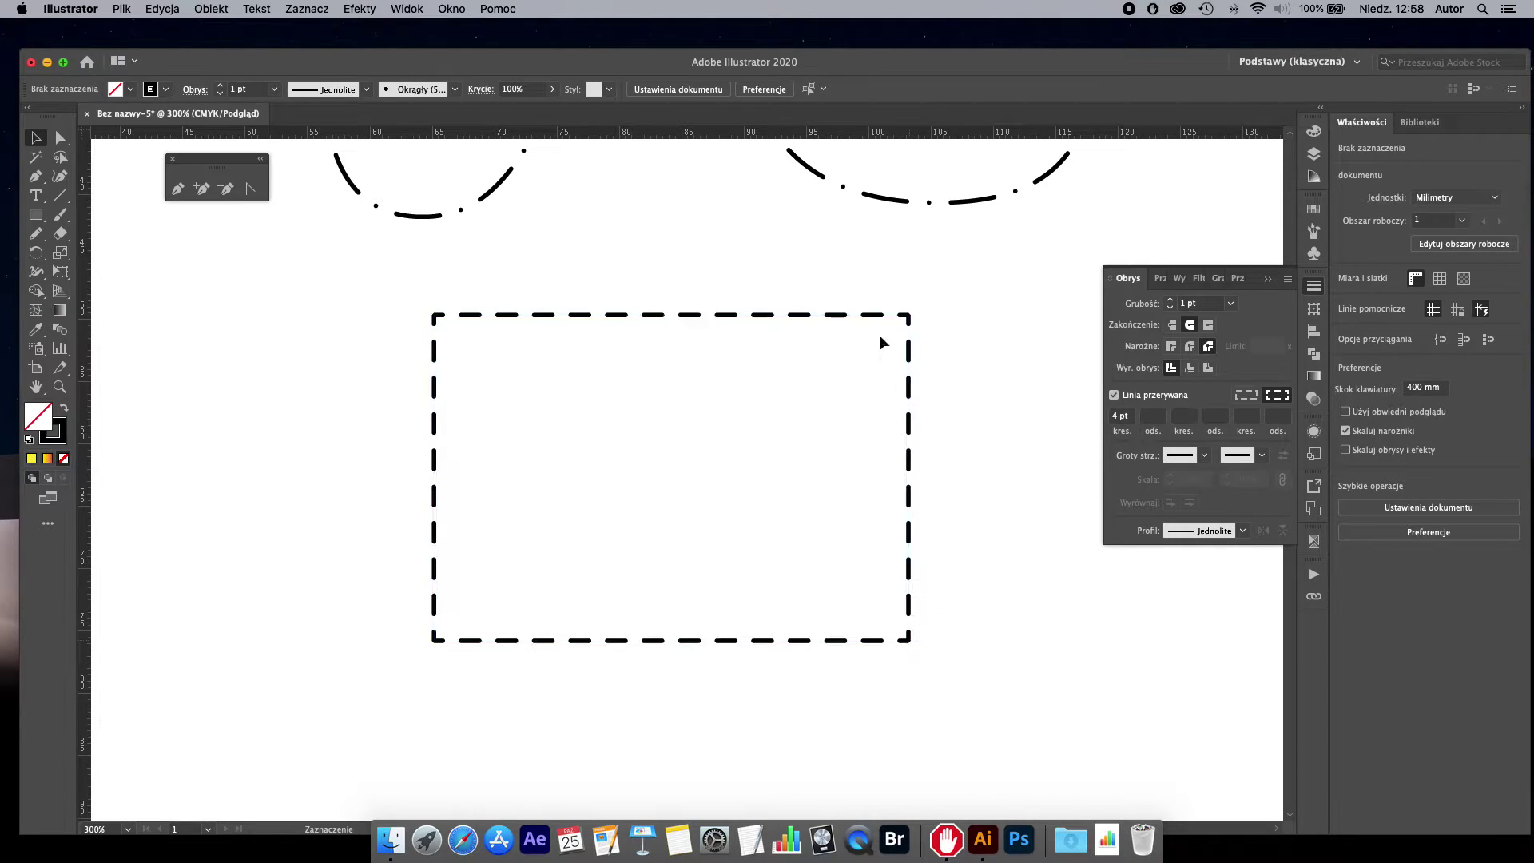
# Step: Delete the dashed rectangle
pyautogui.scroll(-1, 1190, 679)
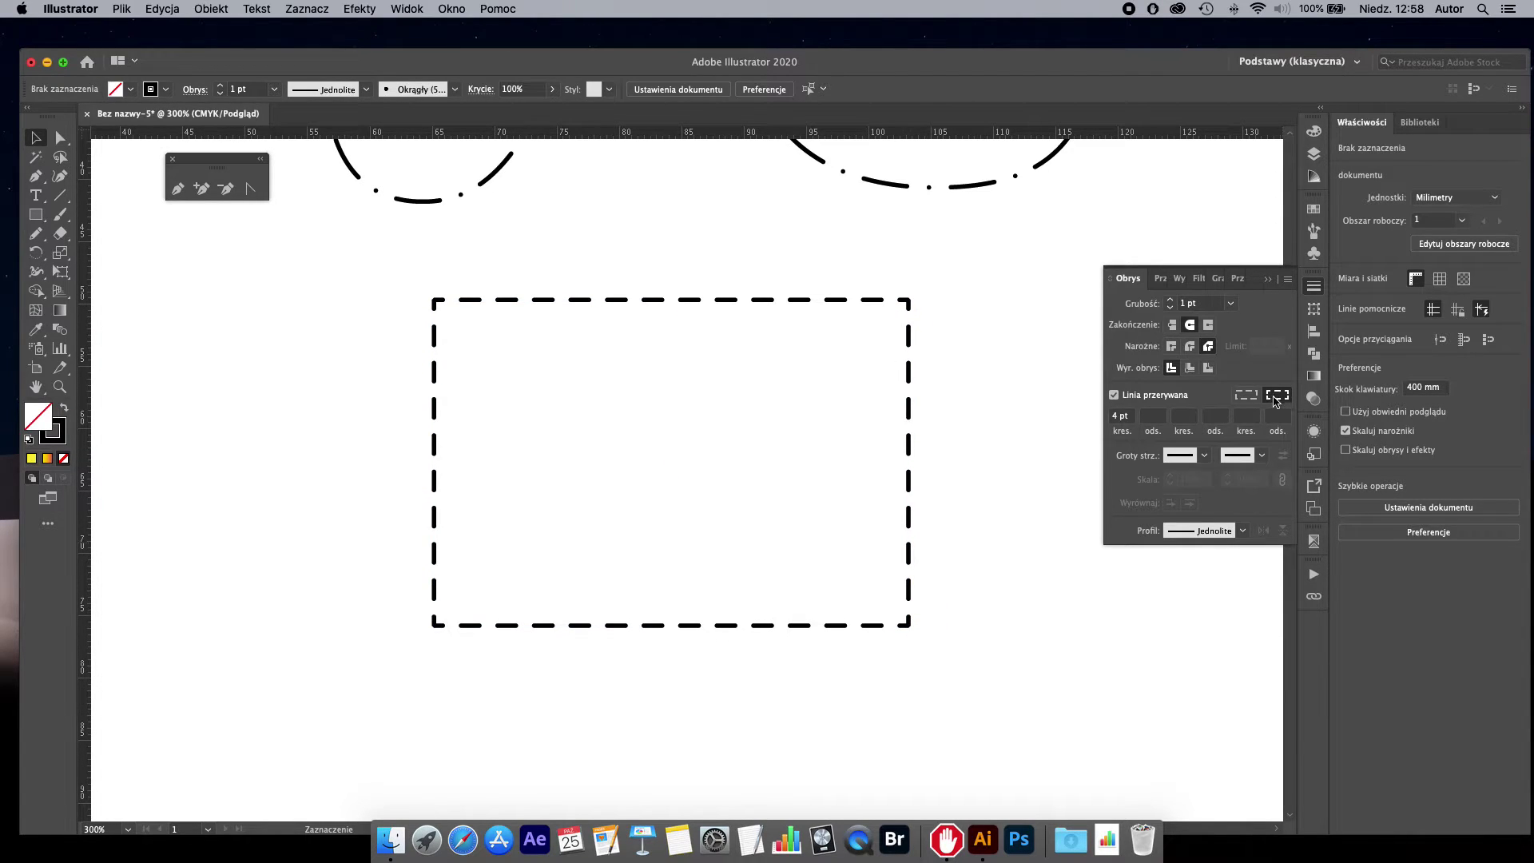
pyautogui.moveTo(377, 277); pyautogui.dragTo(708, 452)
pyautogui.press('Delete')
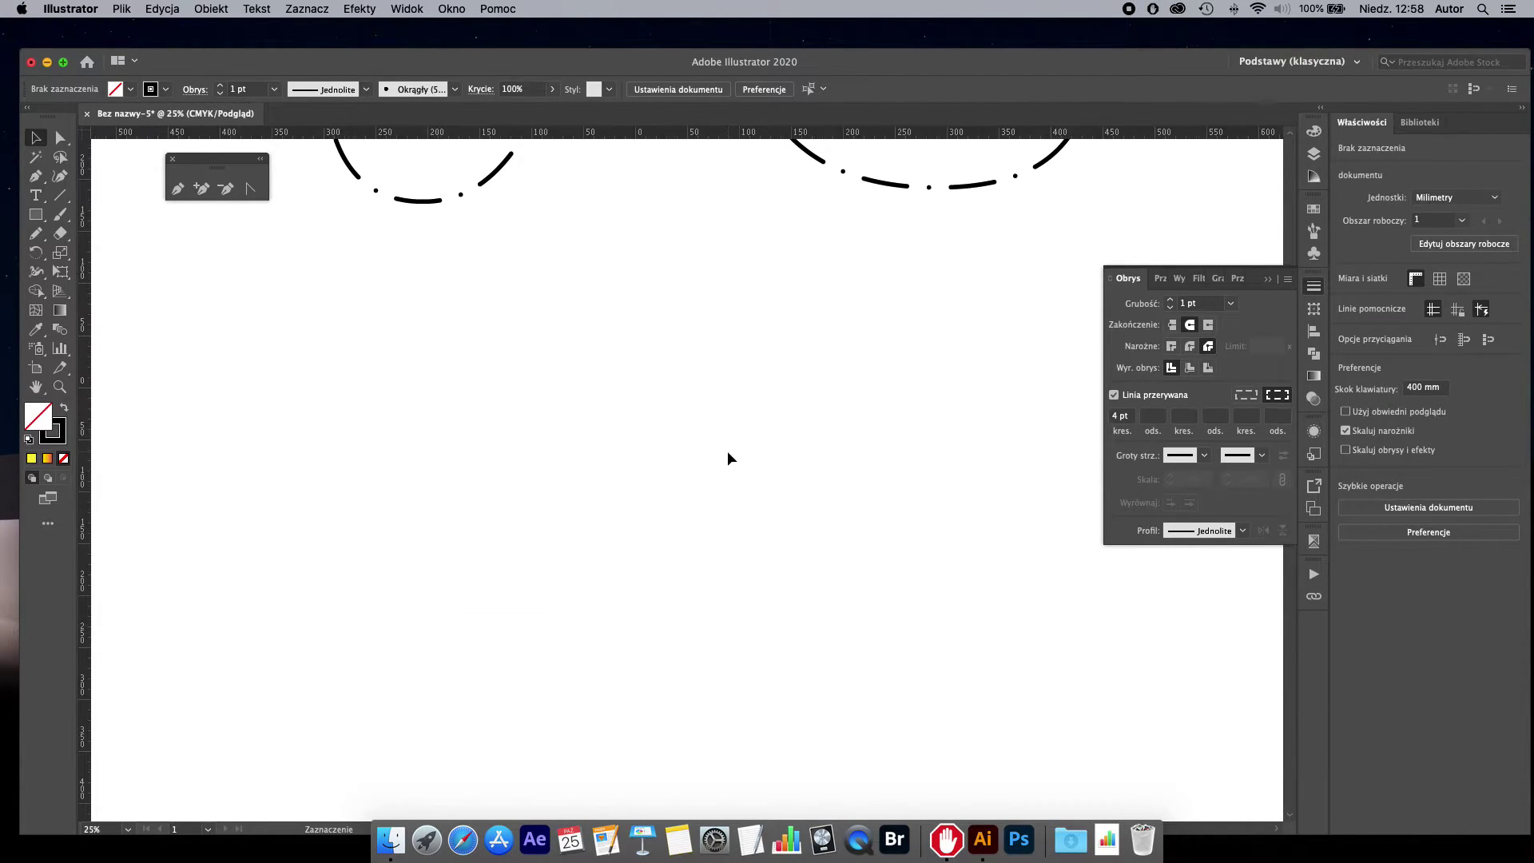
# Step: Delete the remaining wavy dashed path and bring the empty artboard into view
pyautogui.hotkey('ctrl', 'alt', '0')
pyautogui.hotkey('ctrl', 'a')
pyautogui.press('Delete')
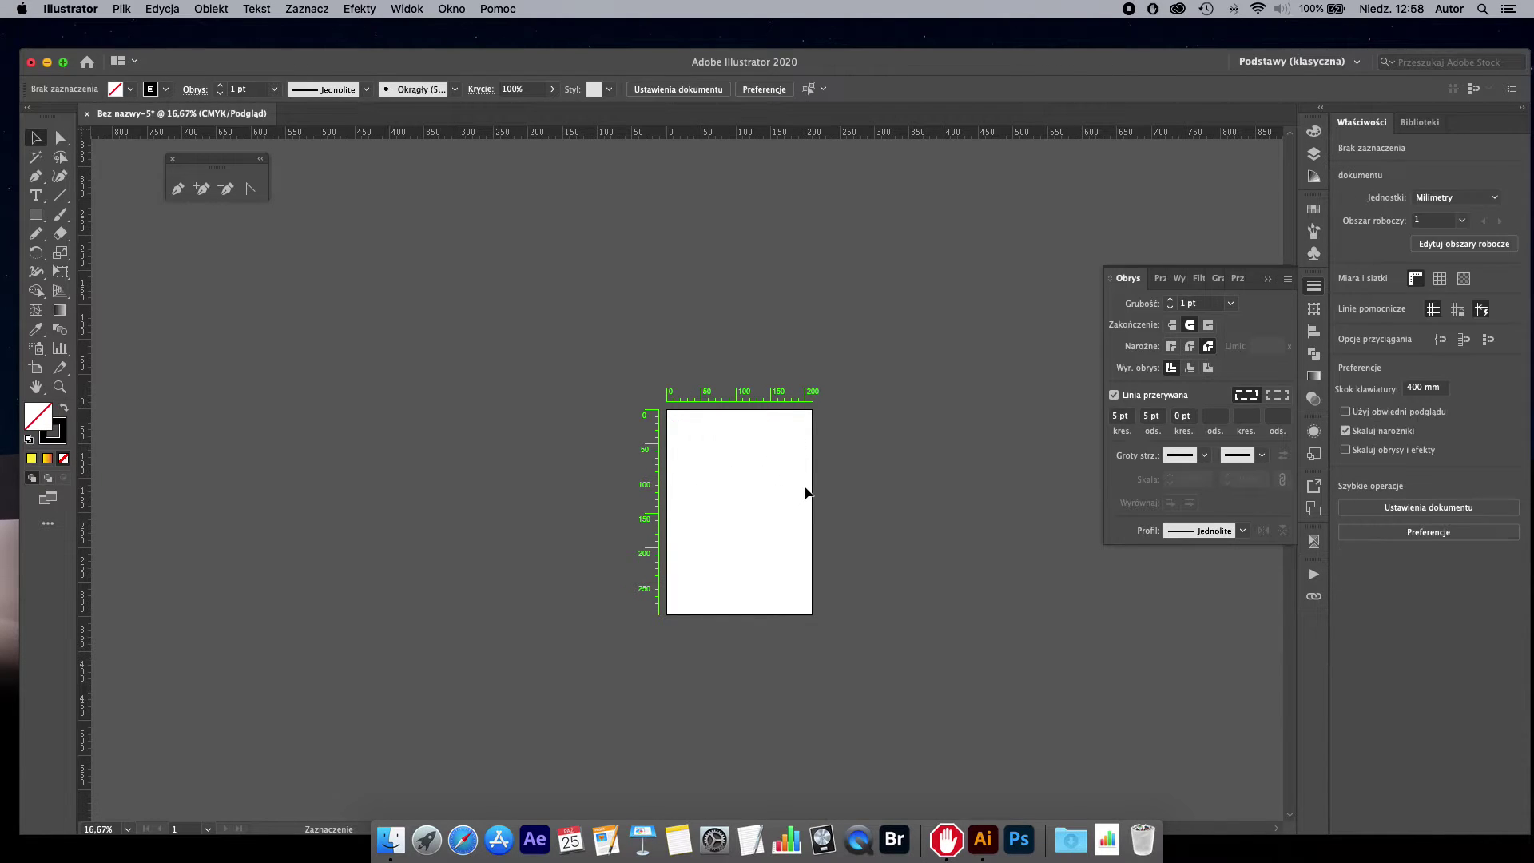
pyautogui.scroll(1, 750, 438)
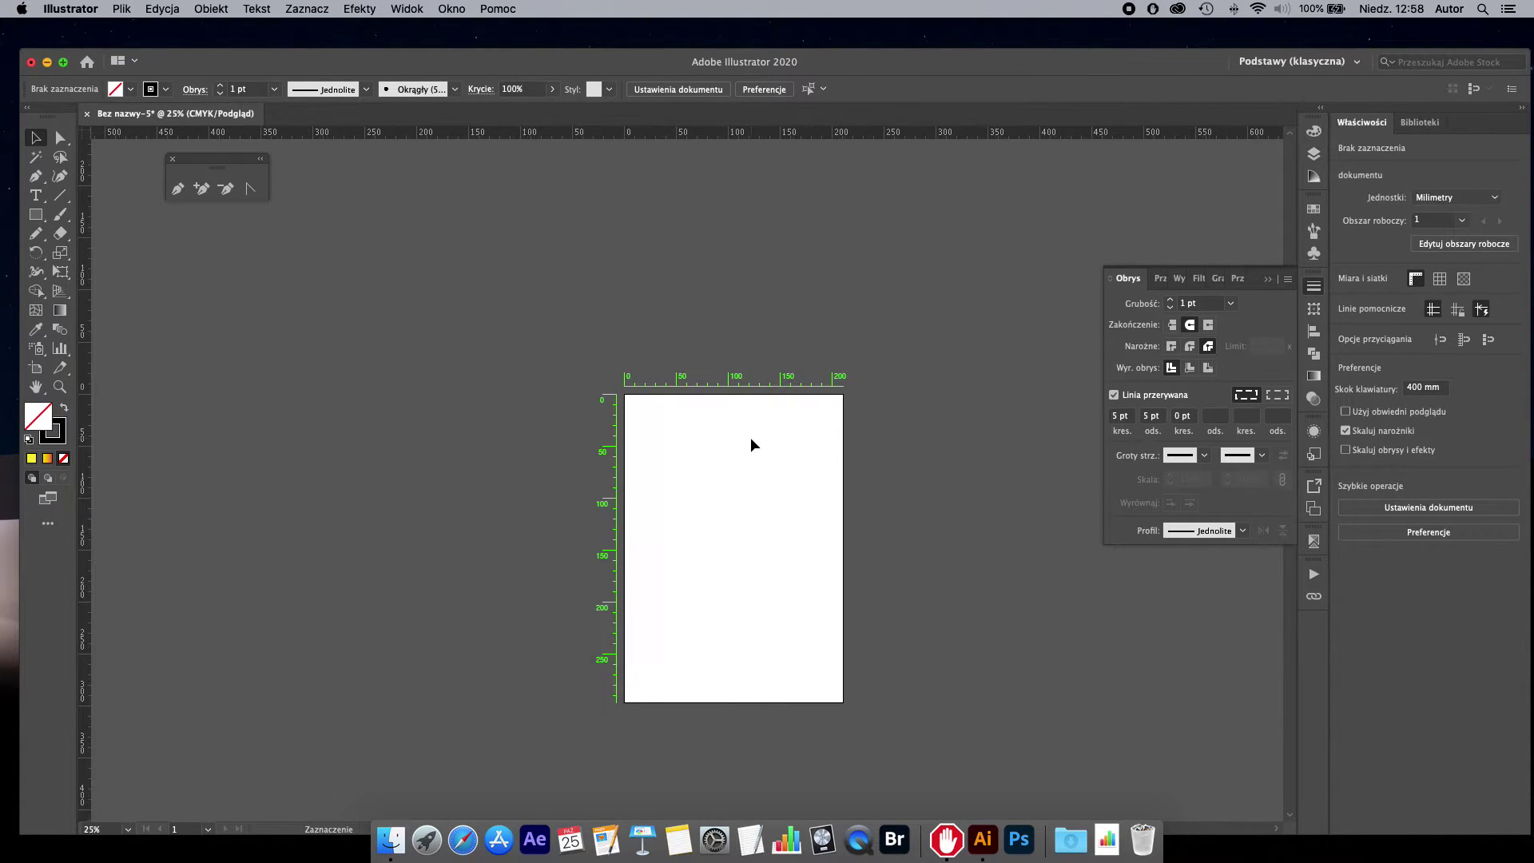
pyautogui.scroll(1, 750, 438)
pyautogui.scroll(2, 755, 448)
pyautogui.moveTo(754, 447)
pyautogui.mouseDown()
pyautogui.moveTo(684, 363)
pyautogui.moveTo(654, 395)
pyautogui.moveTo(653, 376)
pyautogui.moveTo(562, 429)
pyautogui.mouseUp()
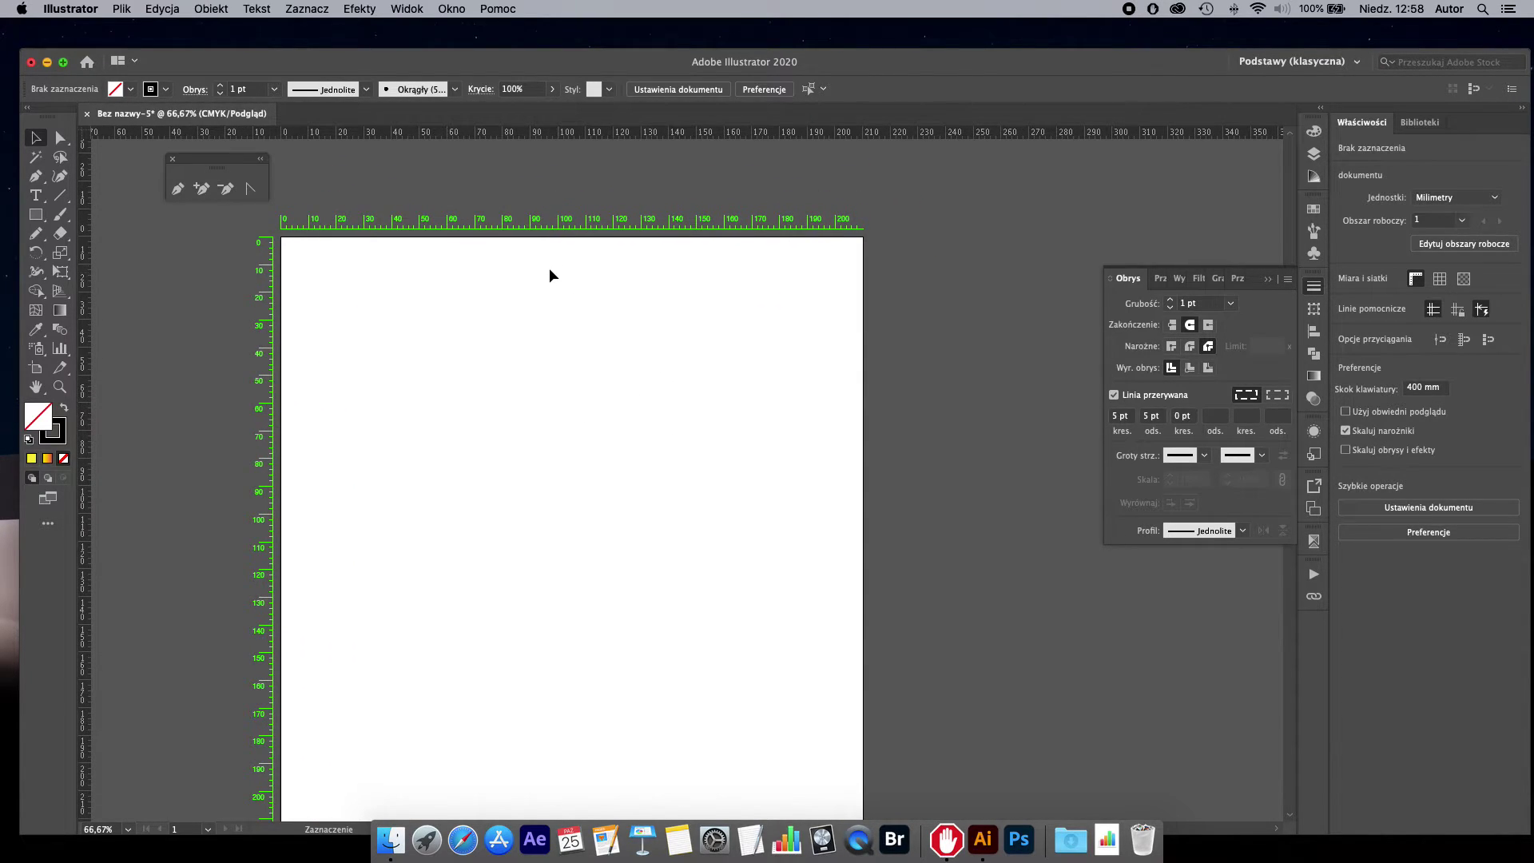
# Step: Draw a solid horizontal line across the upper part of the artboard
pyautogui.click(60, 195)
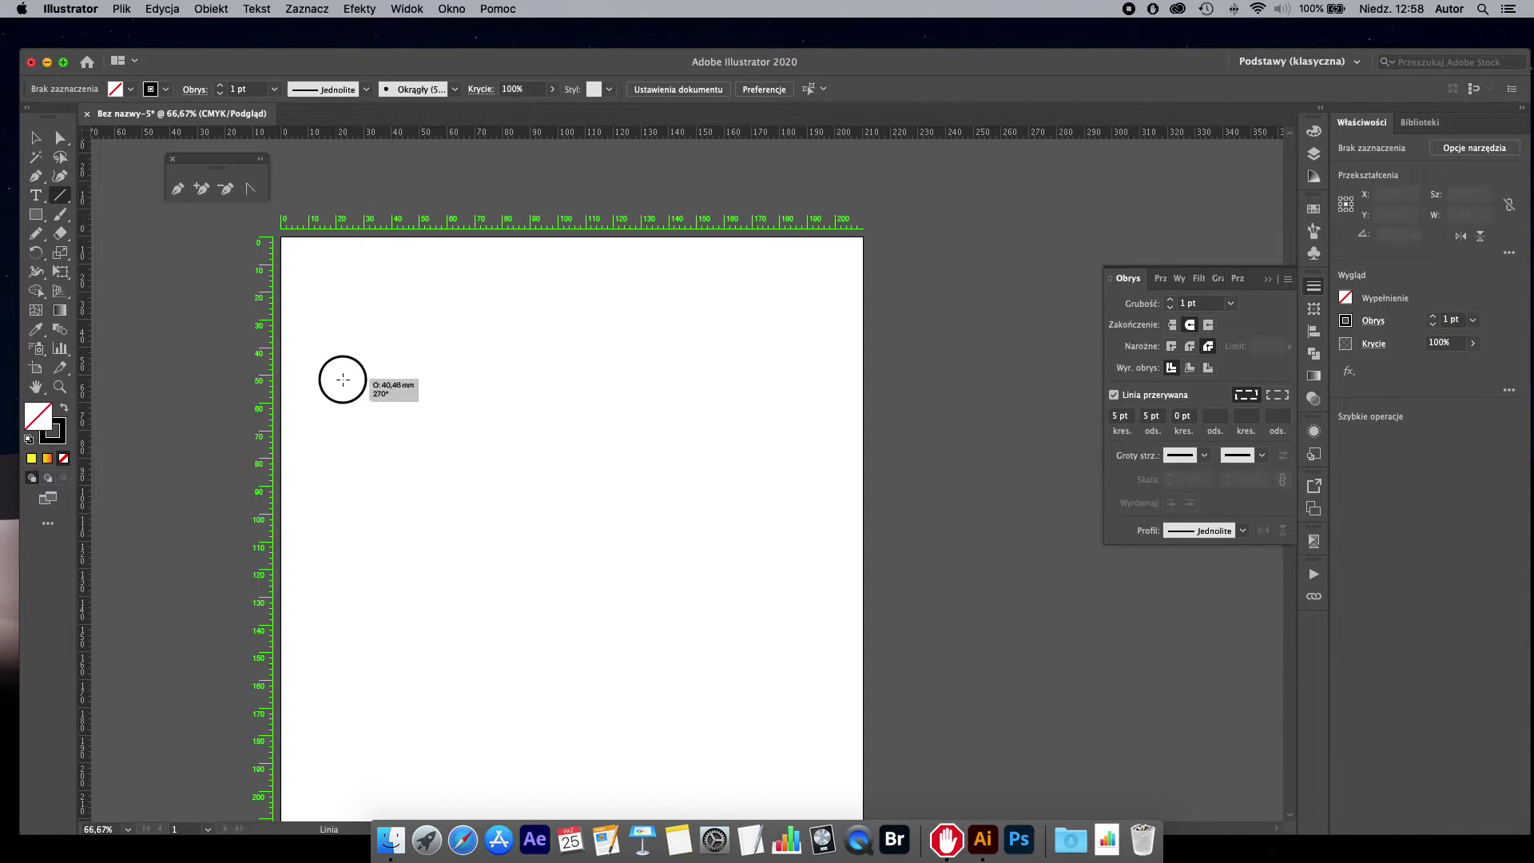
pyautogui.moveTo(342, 379); pyautogui.dragTo(663, 377)
pyautogui.click(37, 137)
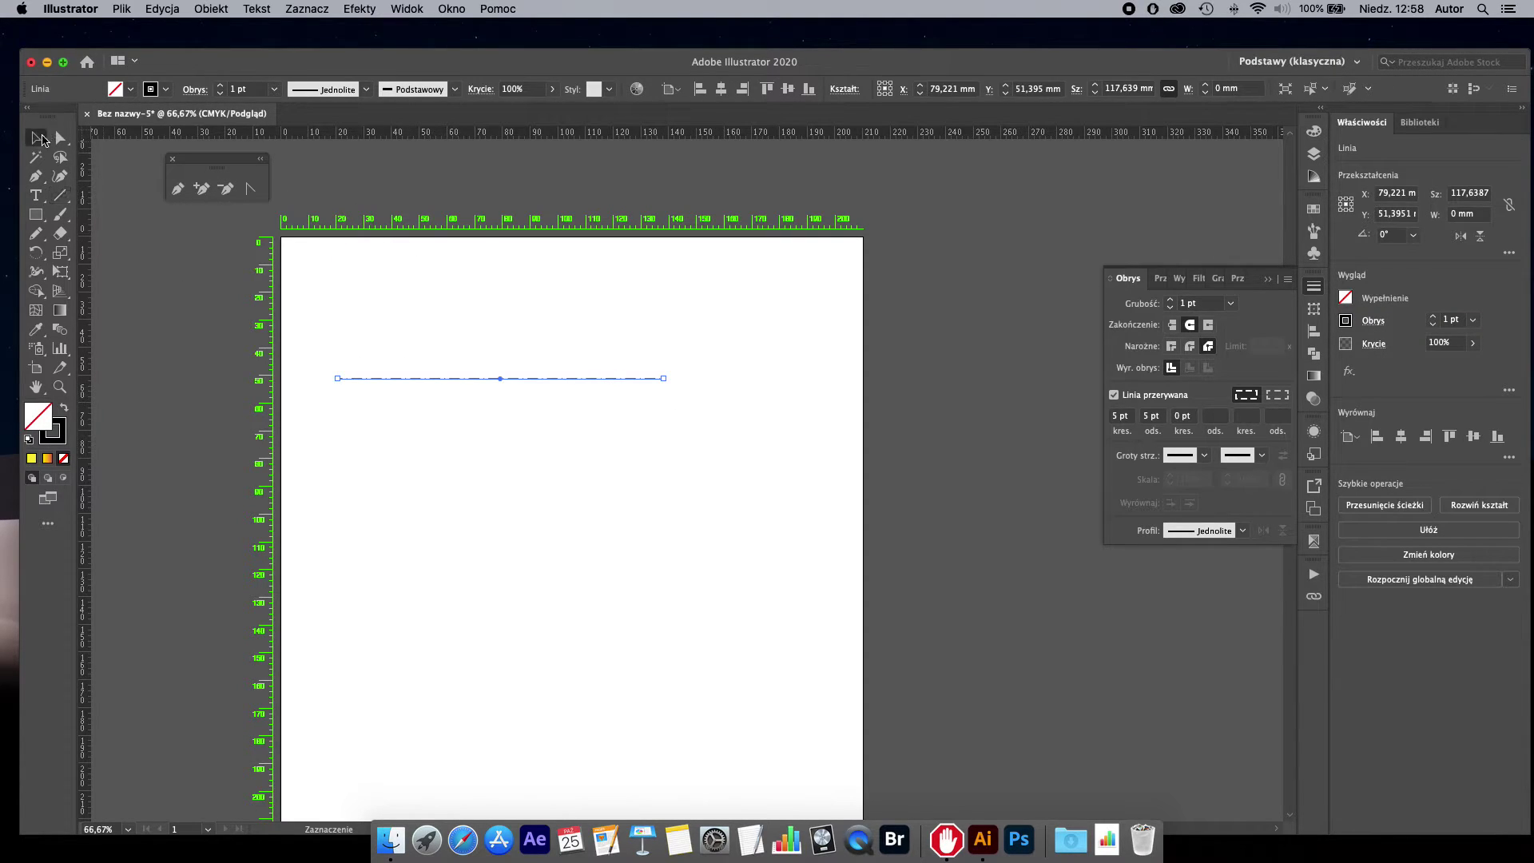
pyautogui.click(1114, 394)
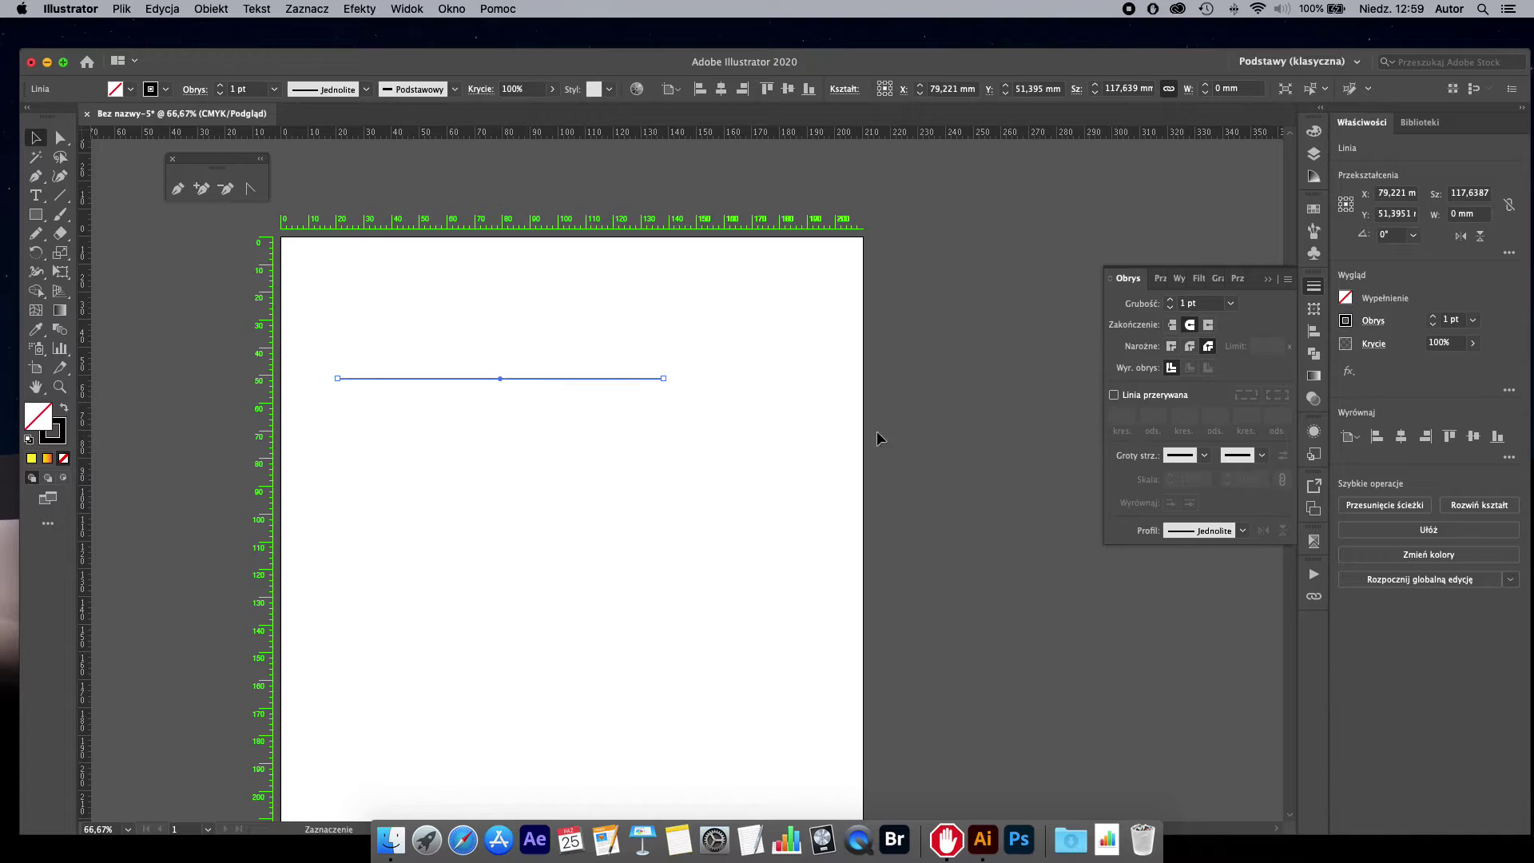
# Step: Add a triangular arrowhead to the line's right end
pyautogui.hscroll(-3, 719, 400)
pyautogui.scroll(3, 682, 389)
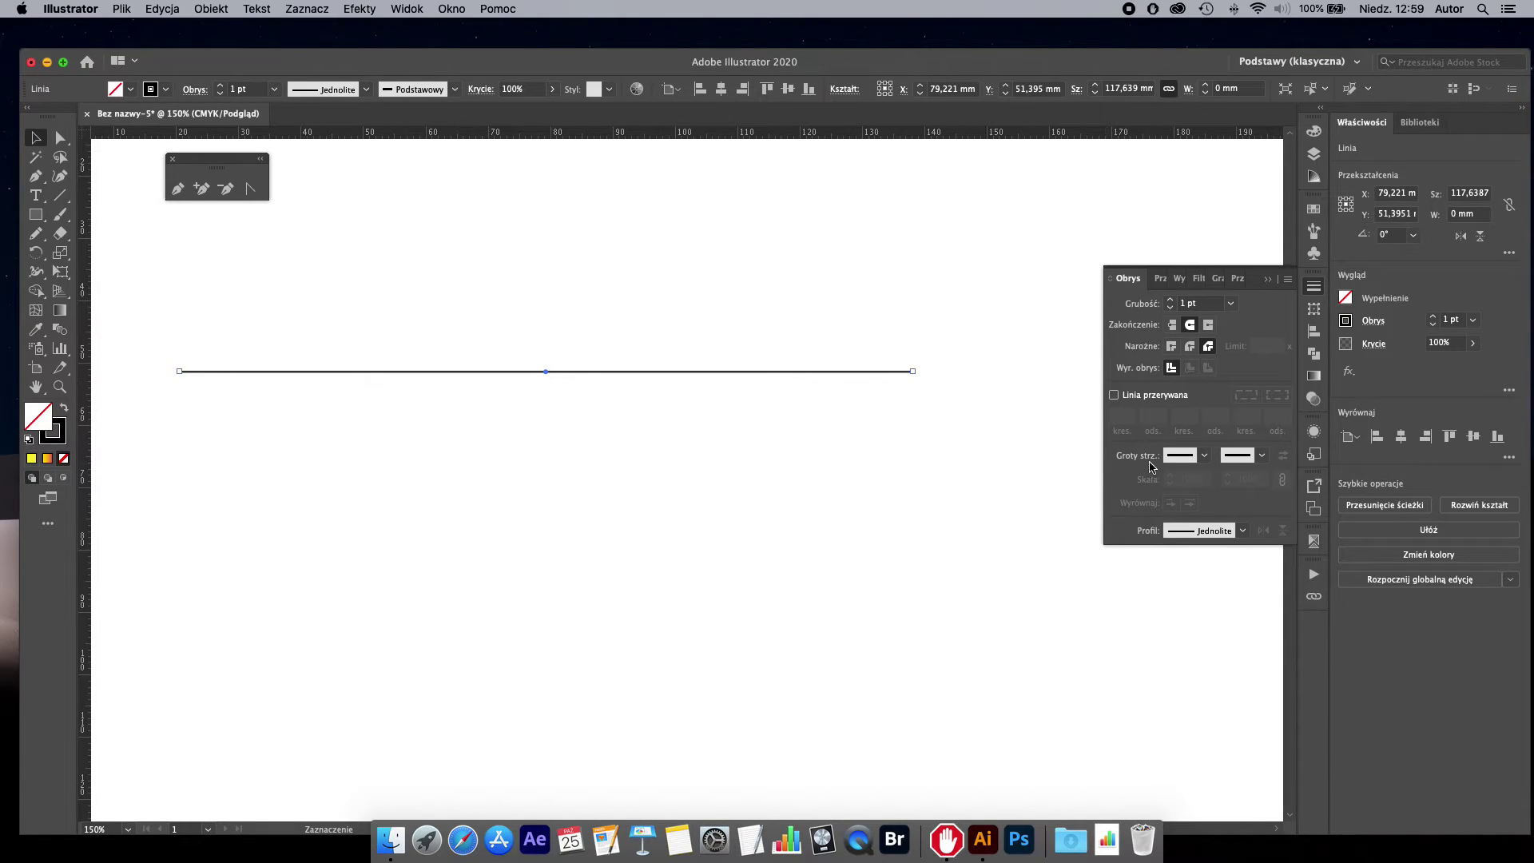
pyautogui.click(1205, 457)
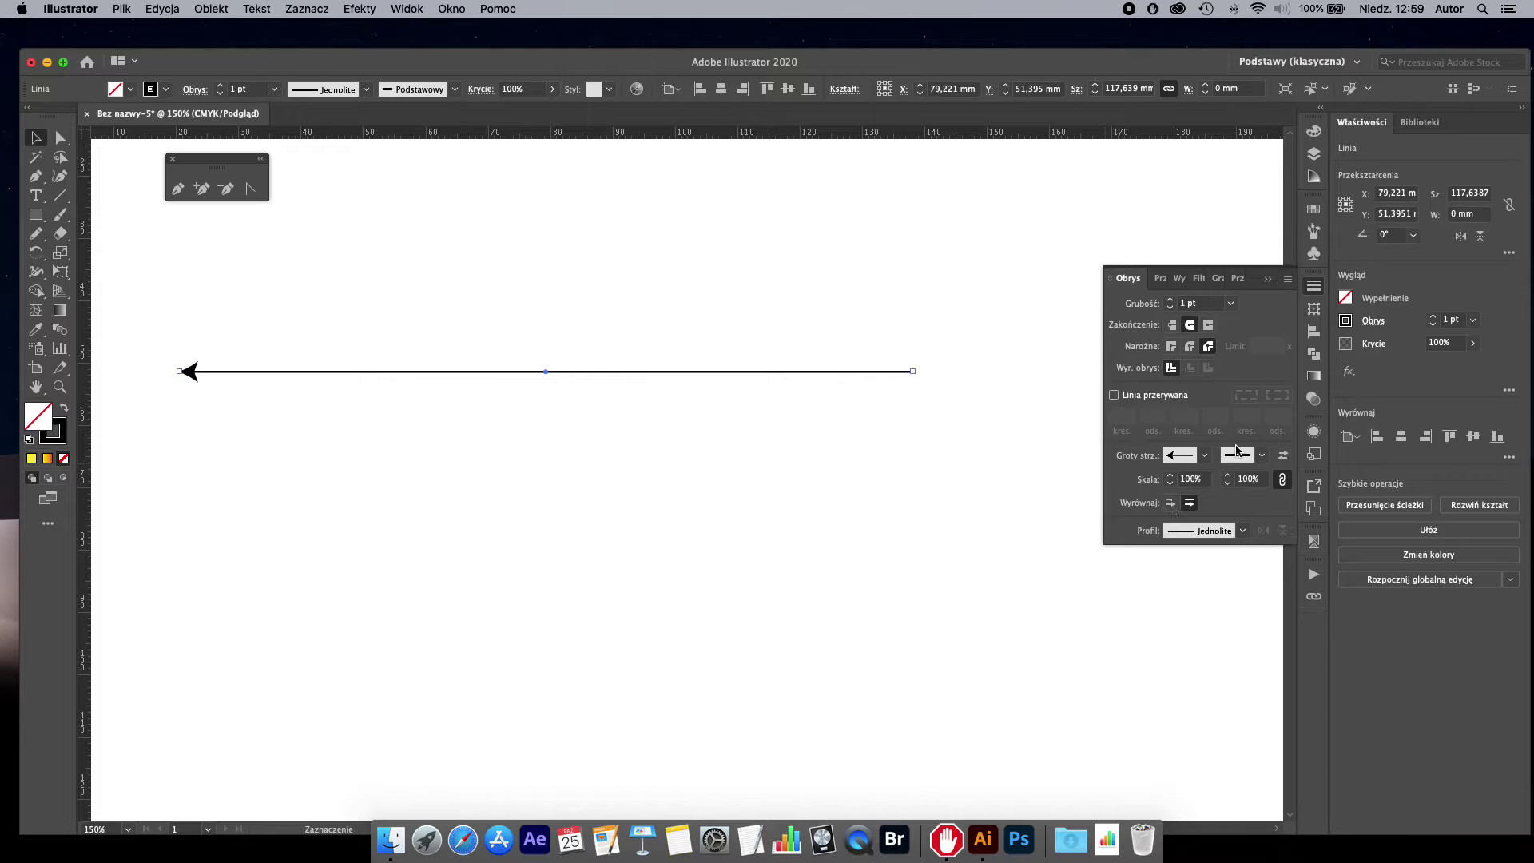
pyautogui.click(1262, 456)
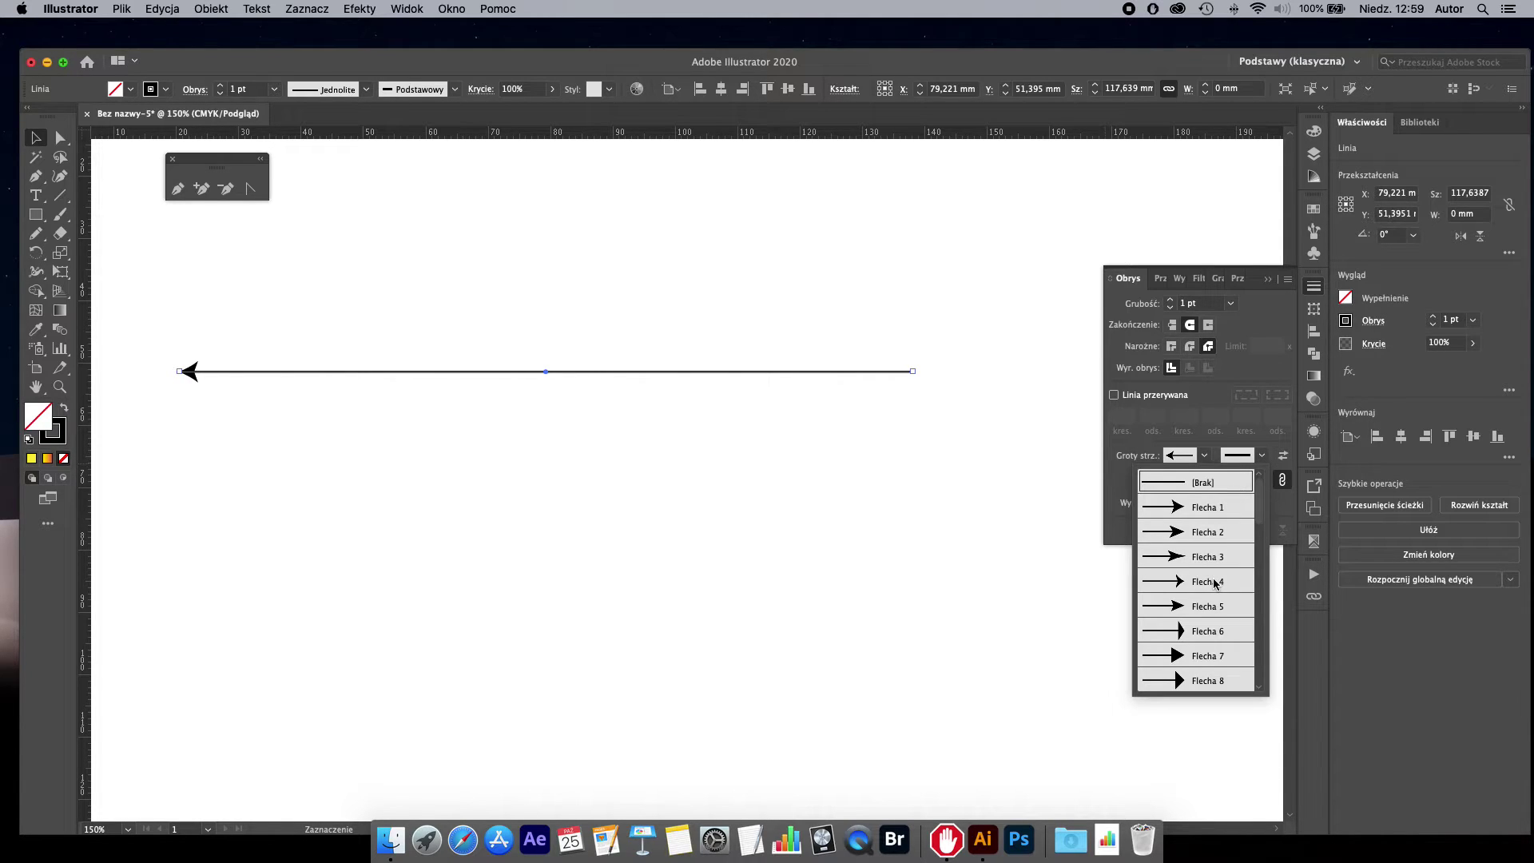
pyautogui.click(1208, 654)
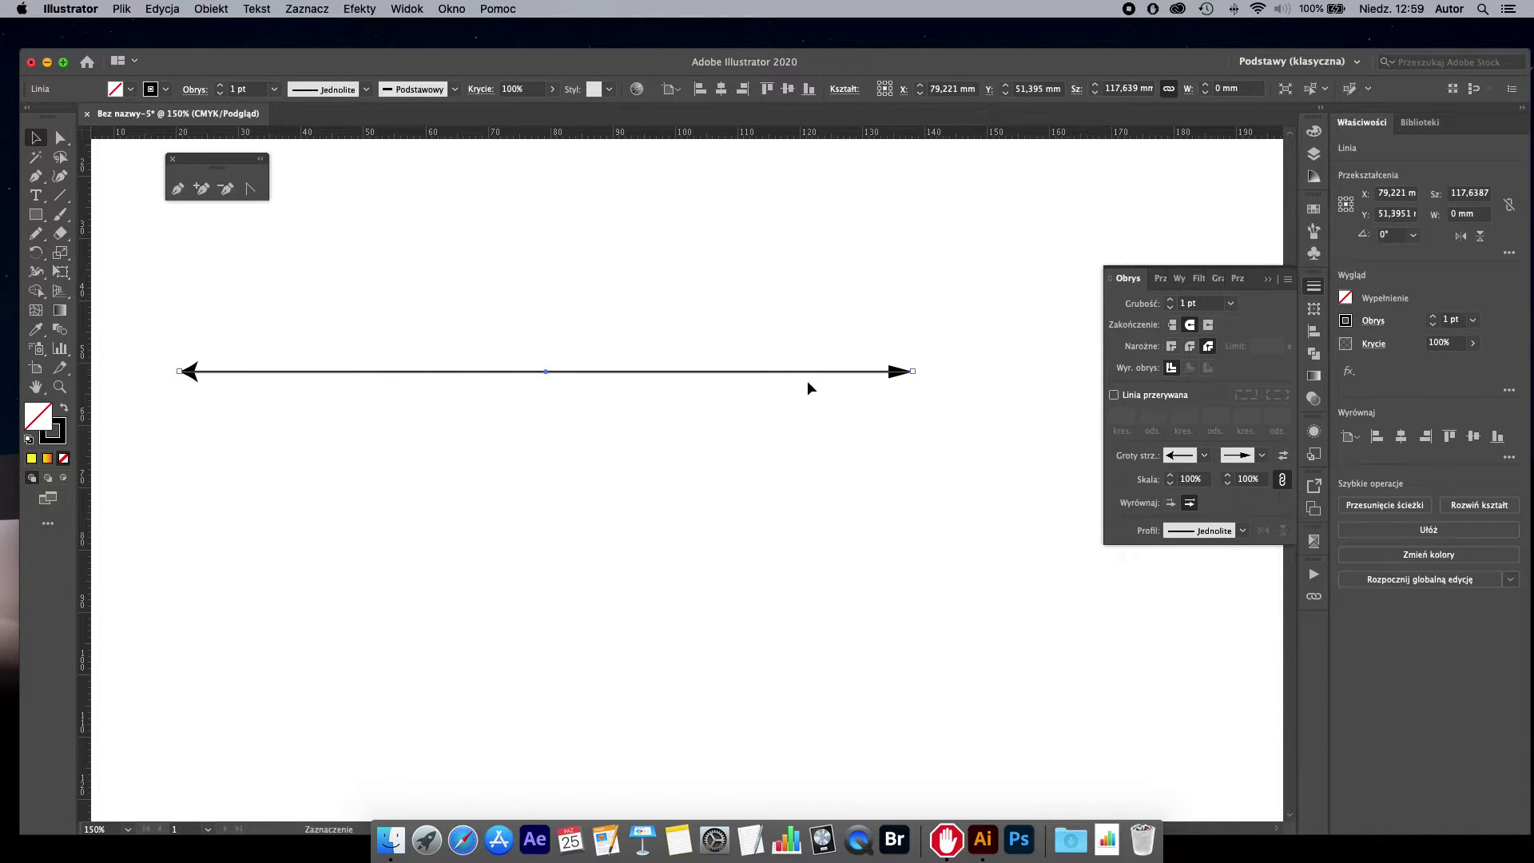
pyautogui.click(429, 360)
pyautogui.click(179, 349)
# Step: Set the line's start to a pointing-hand symbol, replacing a feathered tail
pyautogui.click(1204, 456)
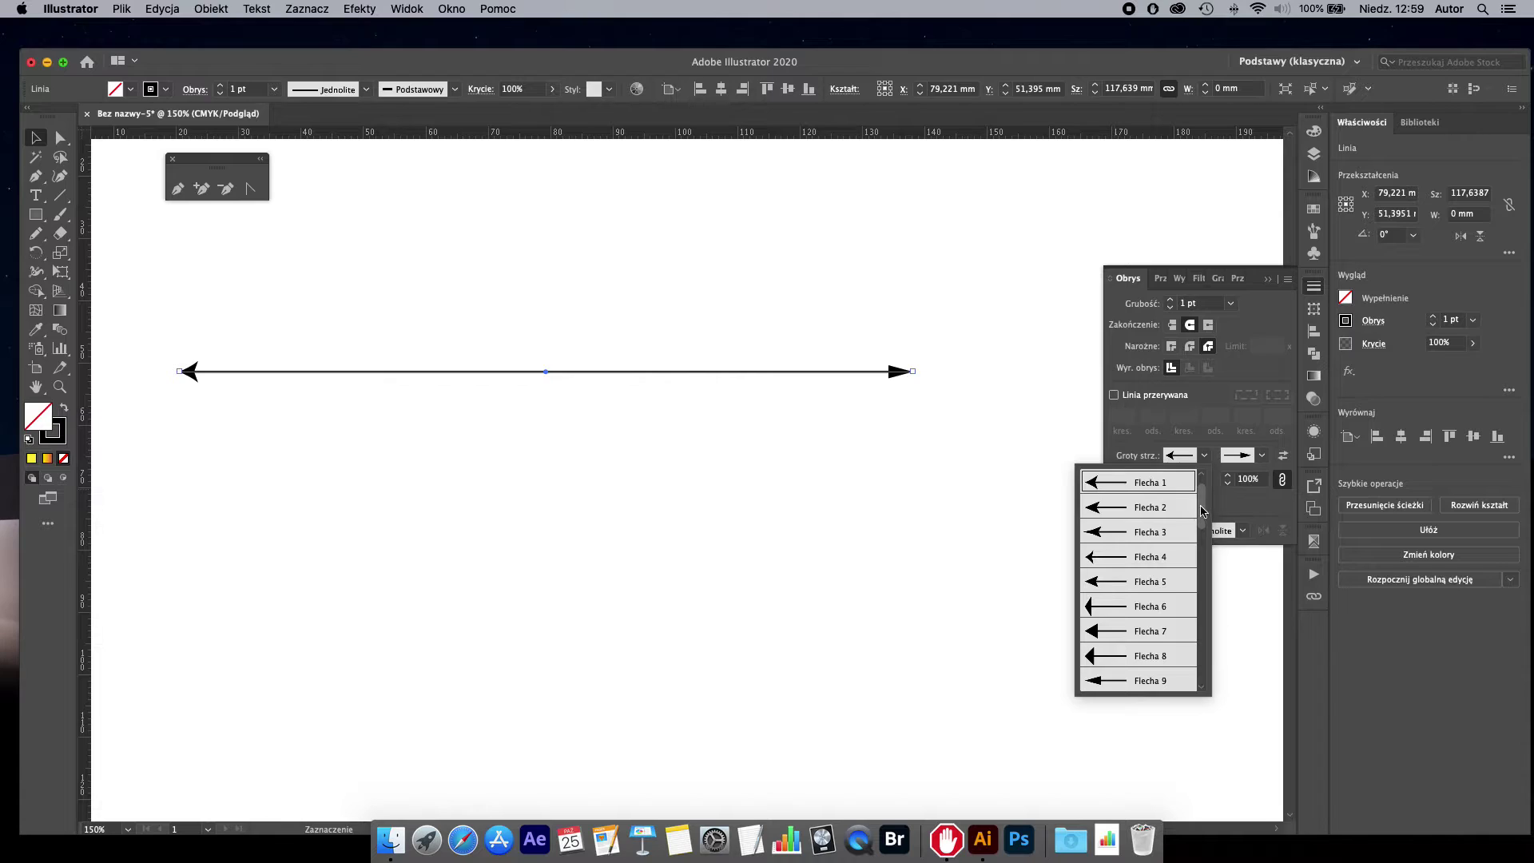
pyautogui.scroll(-5, 1203, 527)
pyautogui.click(1126, 568)
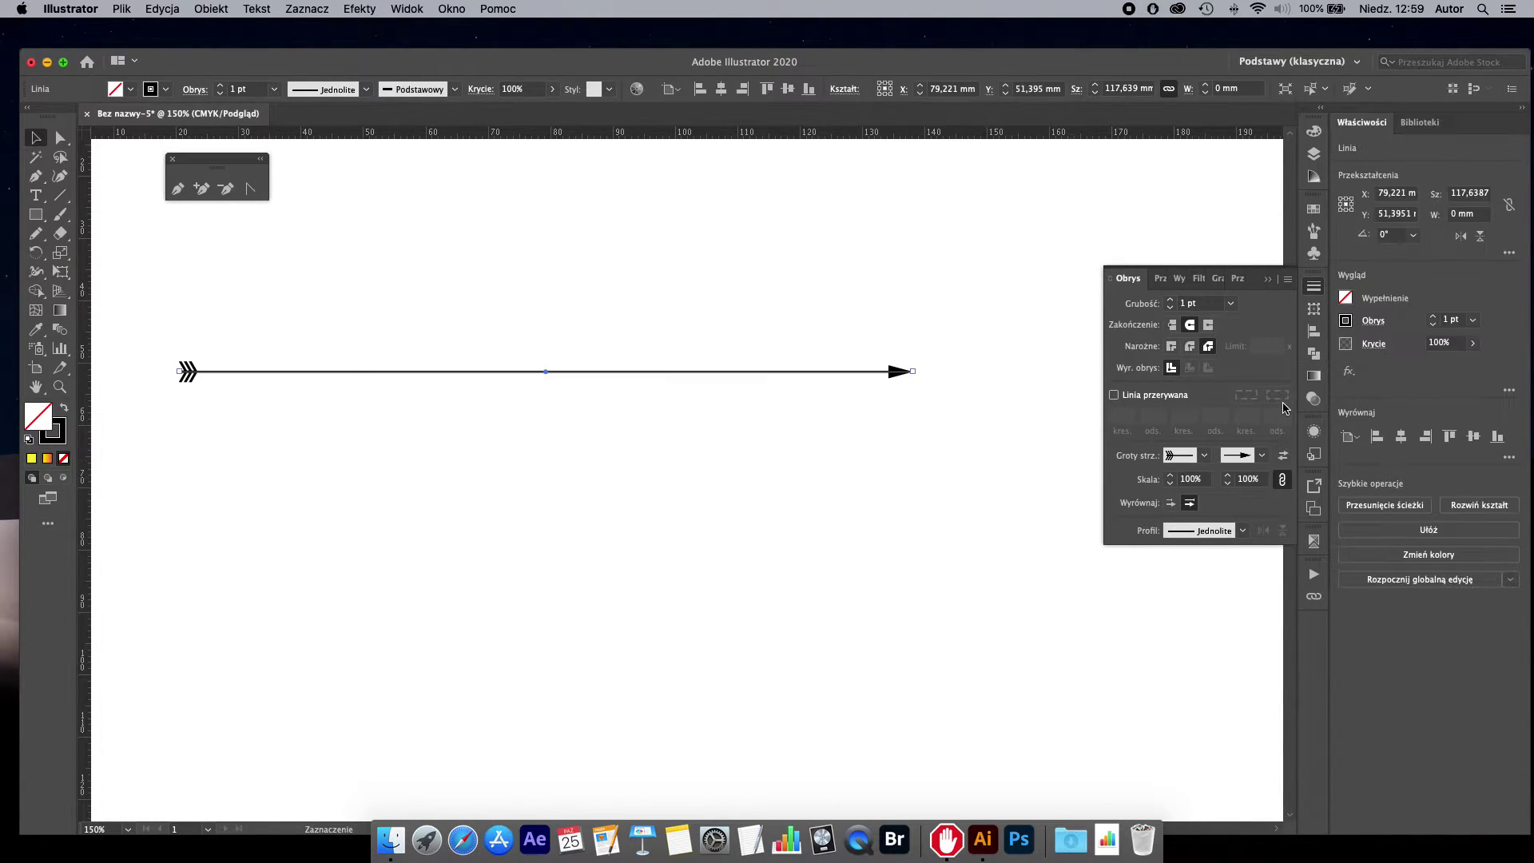
pyautogui.click(1204, 455)
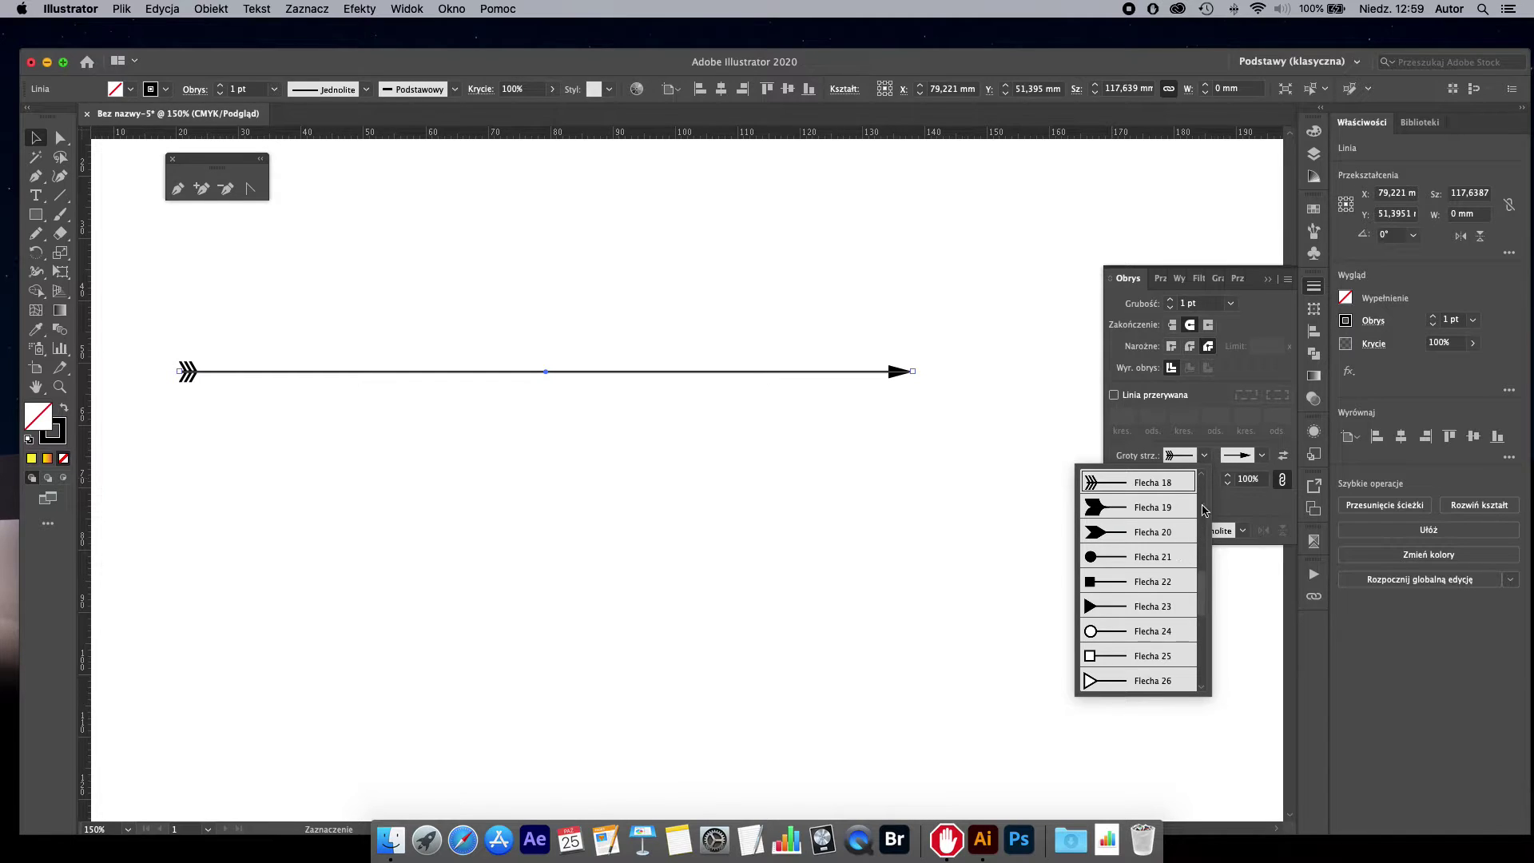
pyautogui.moveTo(1202, 595); pyautogui.dragTo(1202, 660)
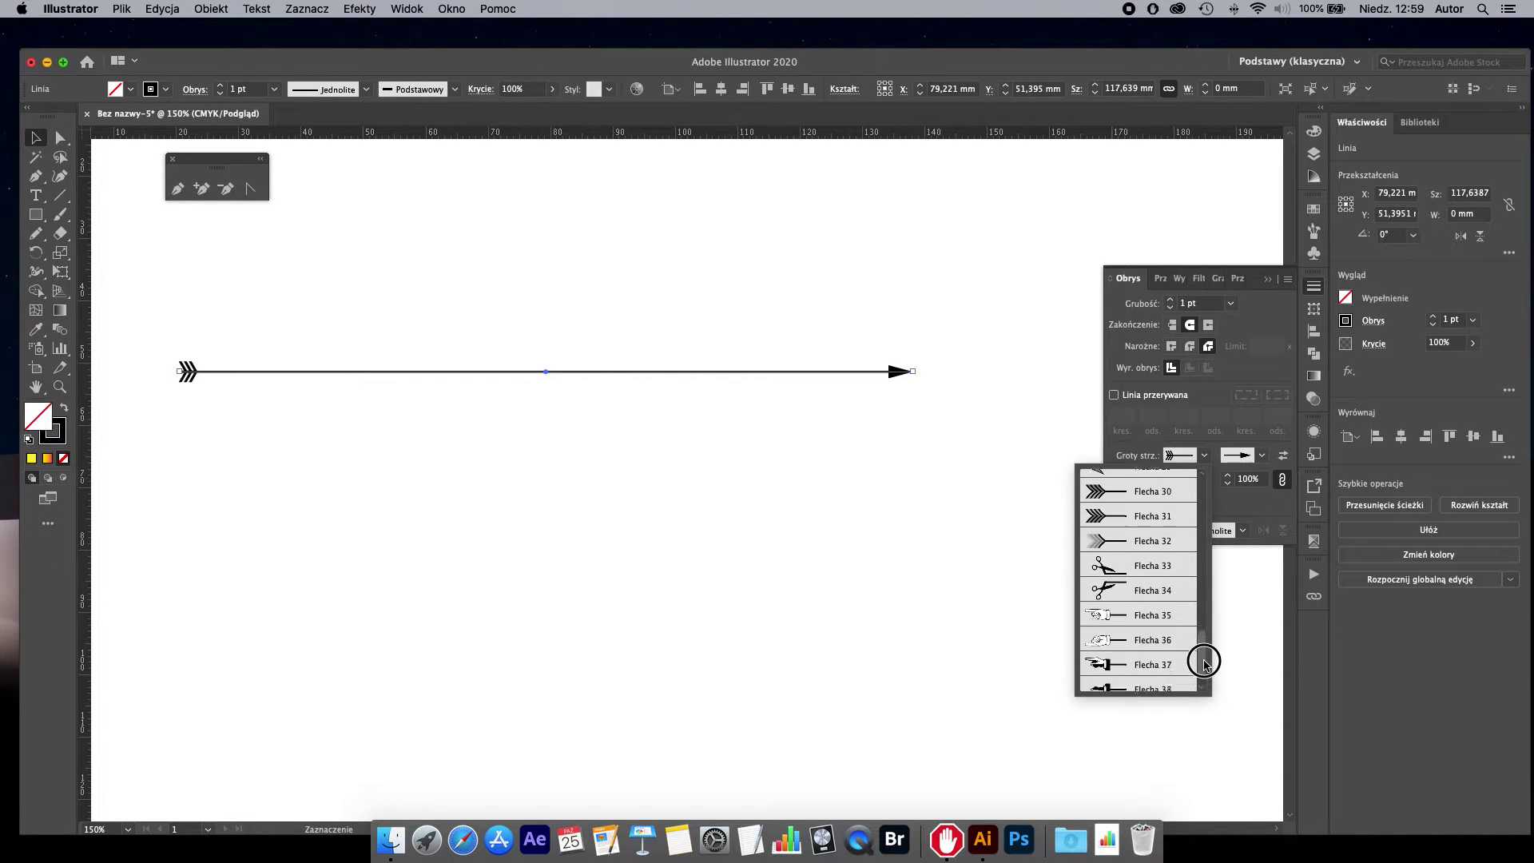
pyautogui.click(1142, 595)
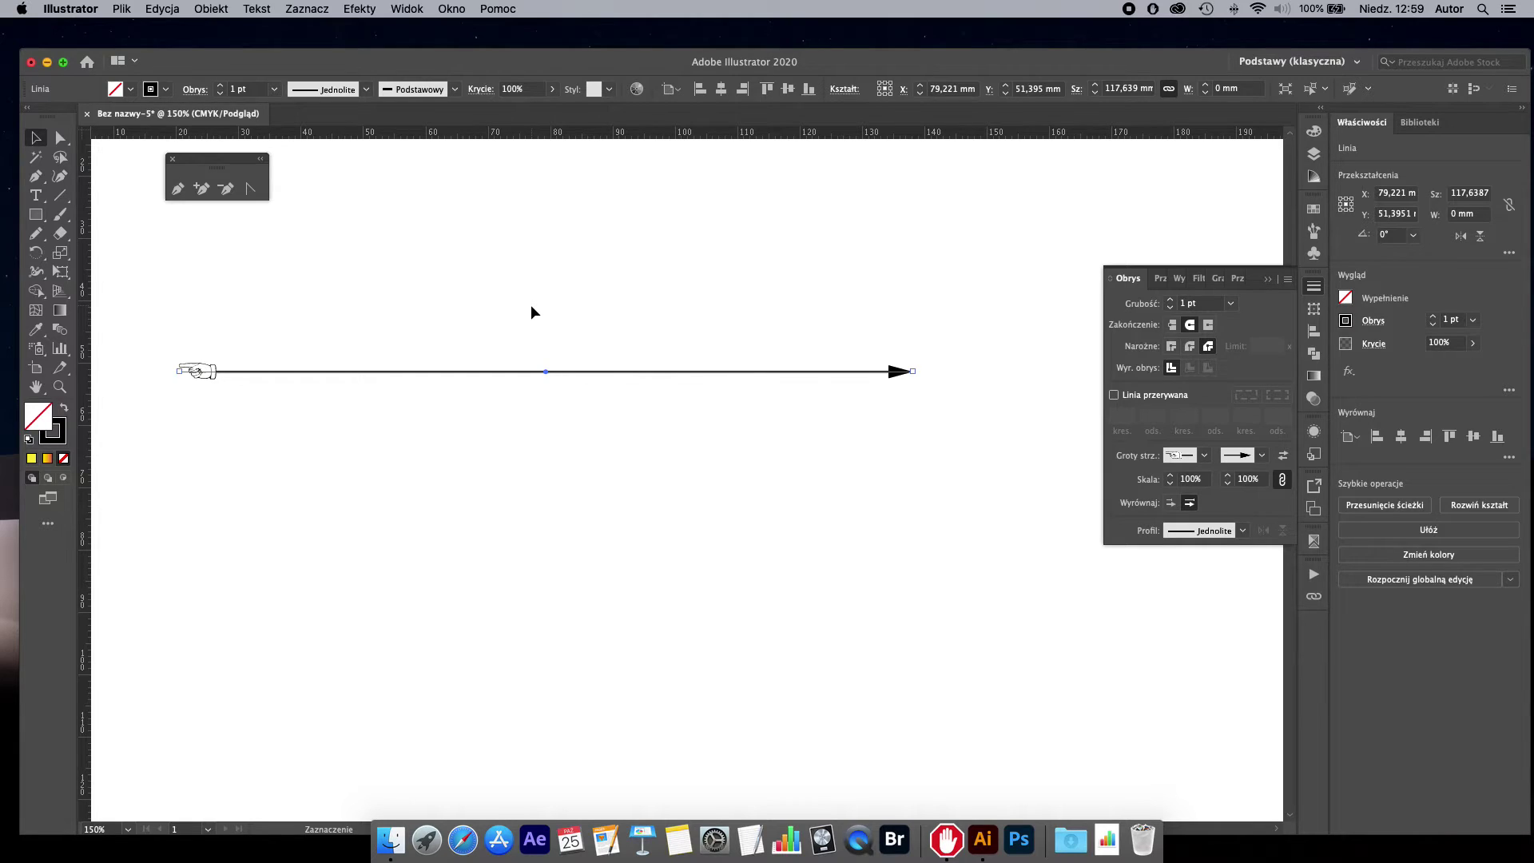
# Step: Draw a new dashed line above the arrow
pyautogui.click(60, 195)
pyautogui.moveTo(291, 262); pyautogui.dragTo(689, 286)
pyautogui.write('5')
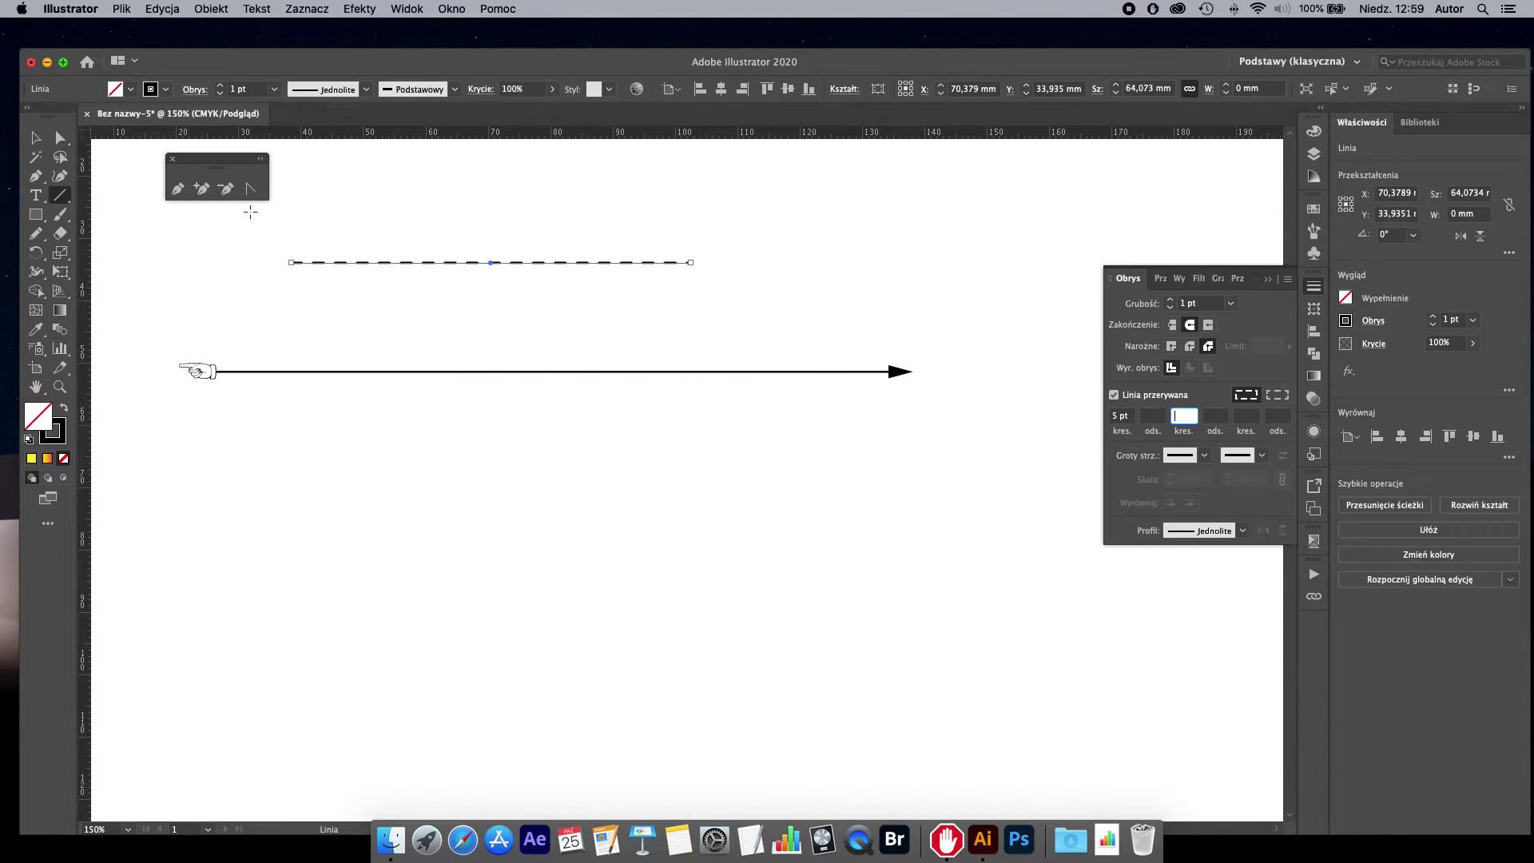
pyautogui.click(36, 137)
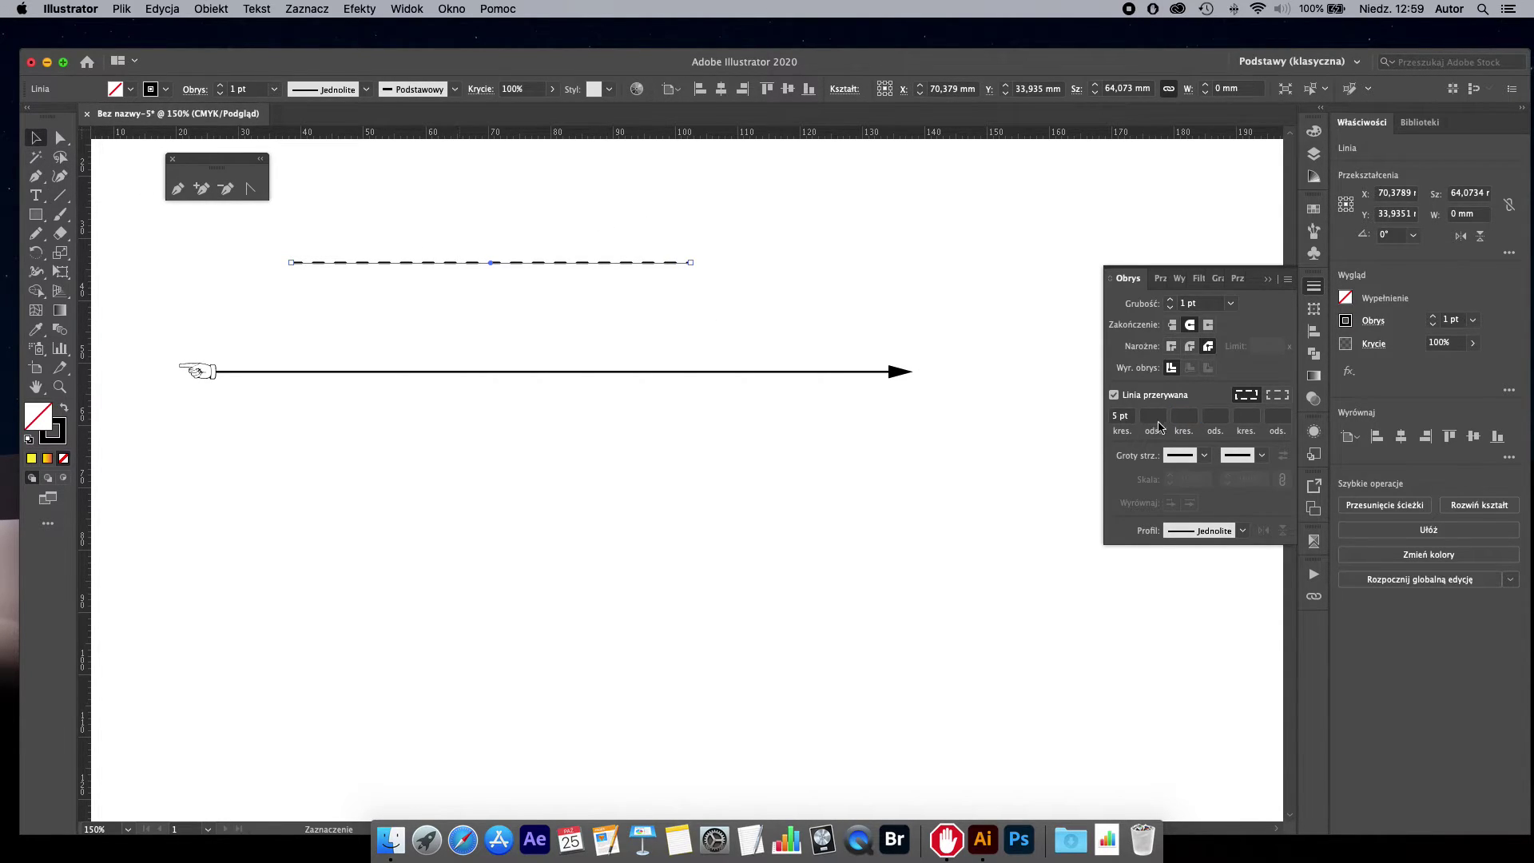
# Step: Put a scissors symbol (Flecha 33) at the dashed line's end
pyautogui.click(1260, 455)
pyautogui.moveTo(1266, 487)
pyautogui.mouseDown()
pyautogui.moveTo(1265, 664)
pyautogui.moveTo(1265, 649)
pyautogui.mouseUp()
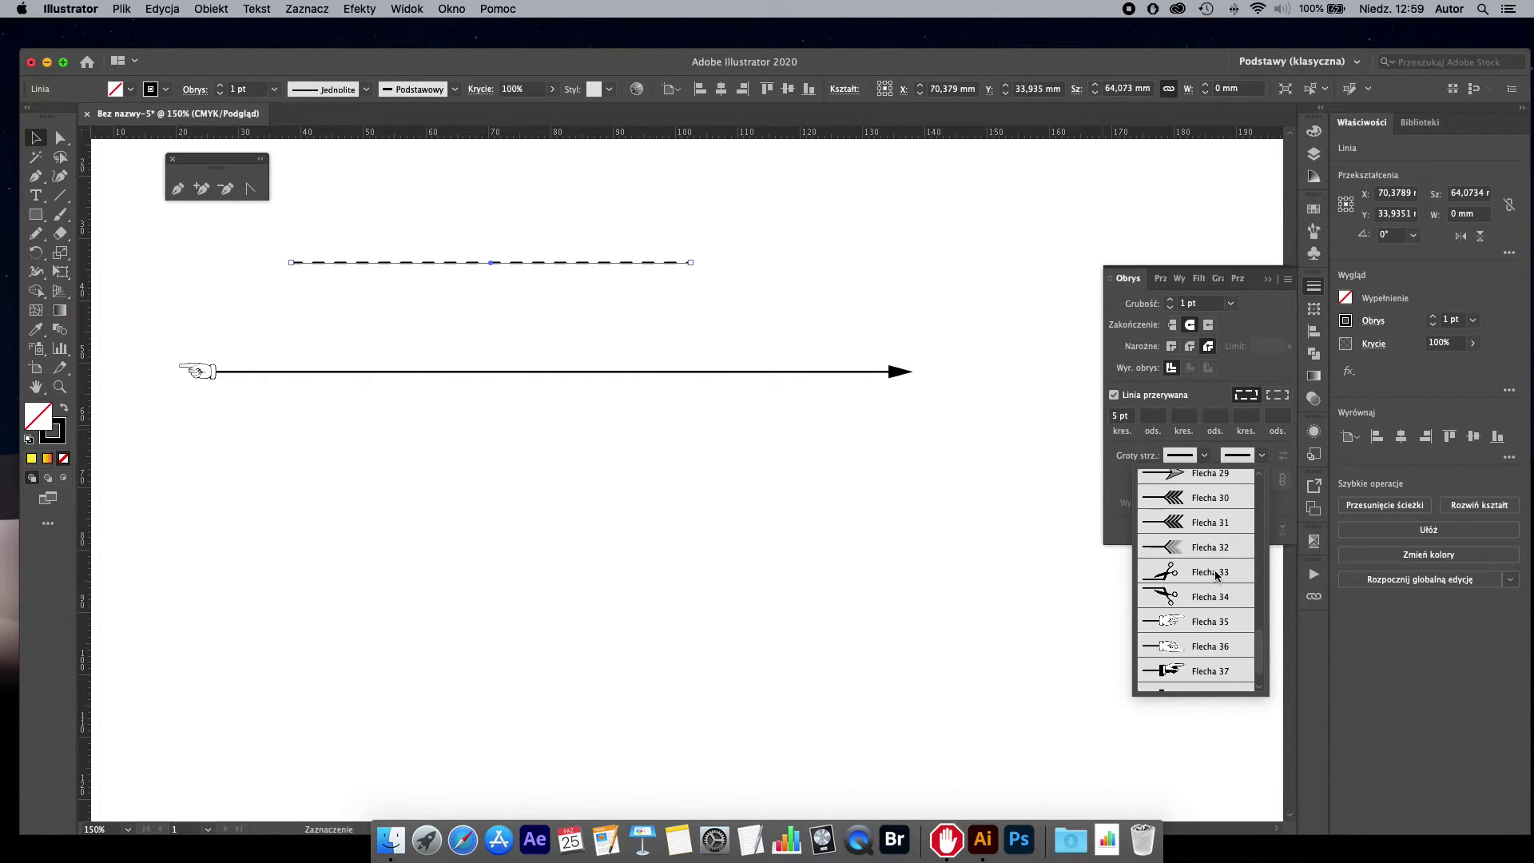
pyautogui.click(1215, 572)
pyautogui.click(659, 422)
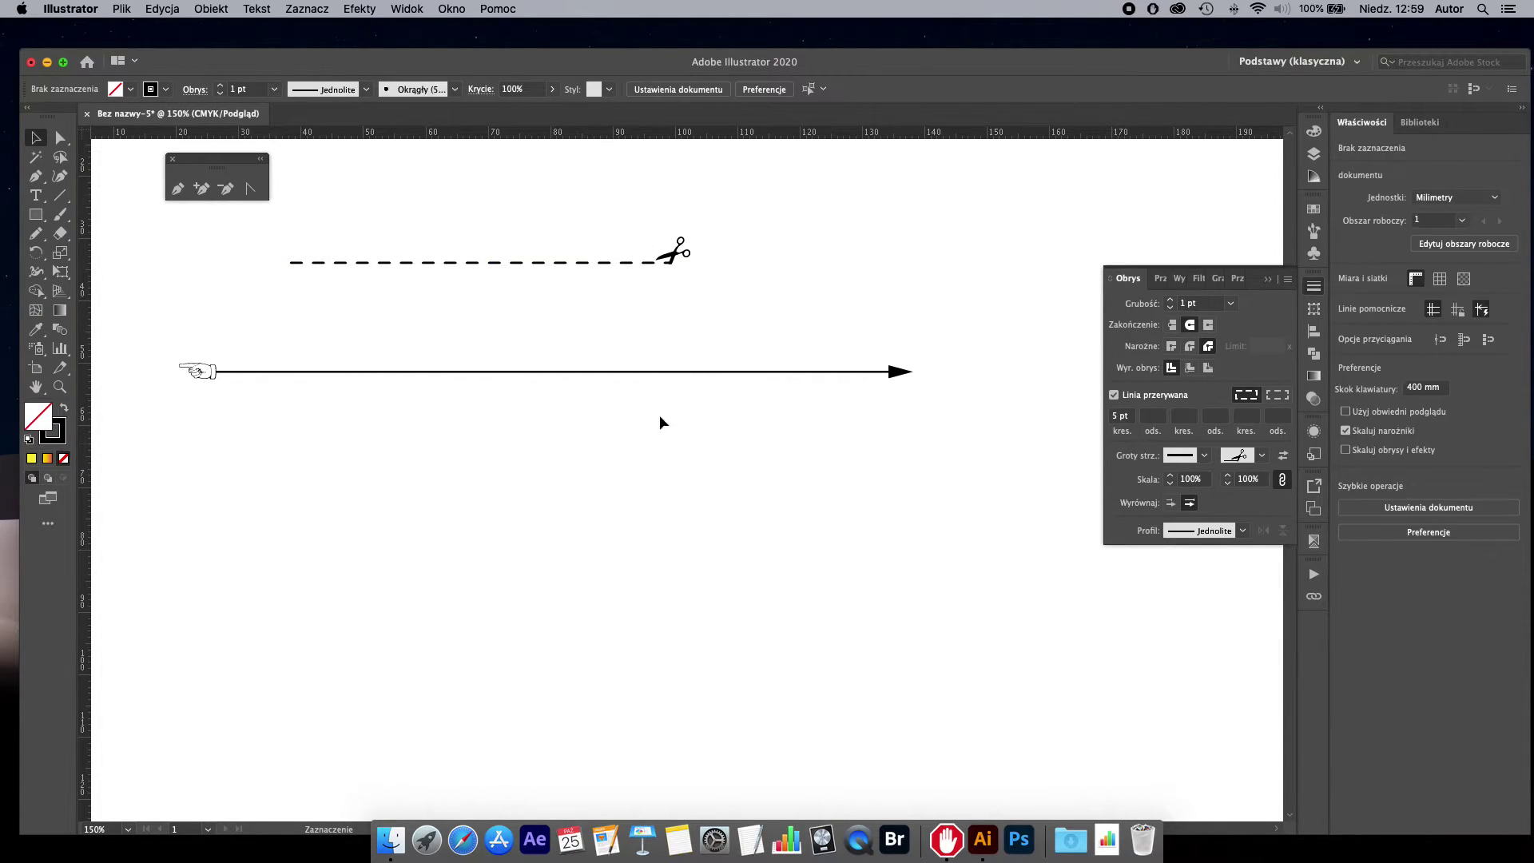
pyautogui.click(655, 262)
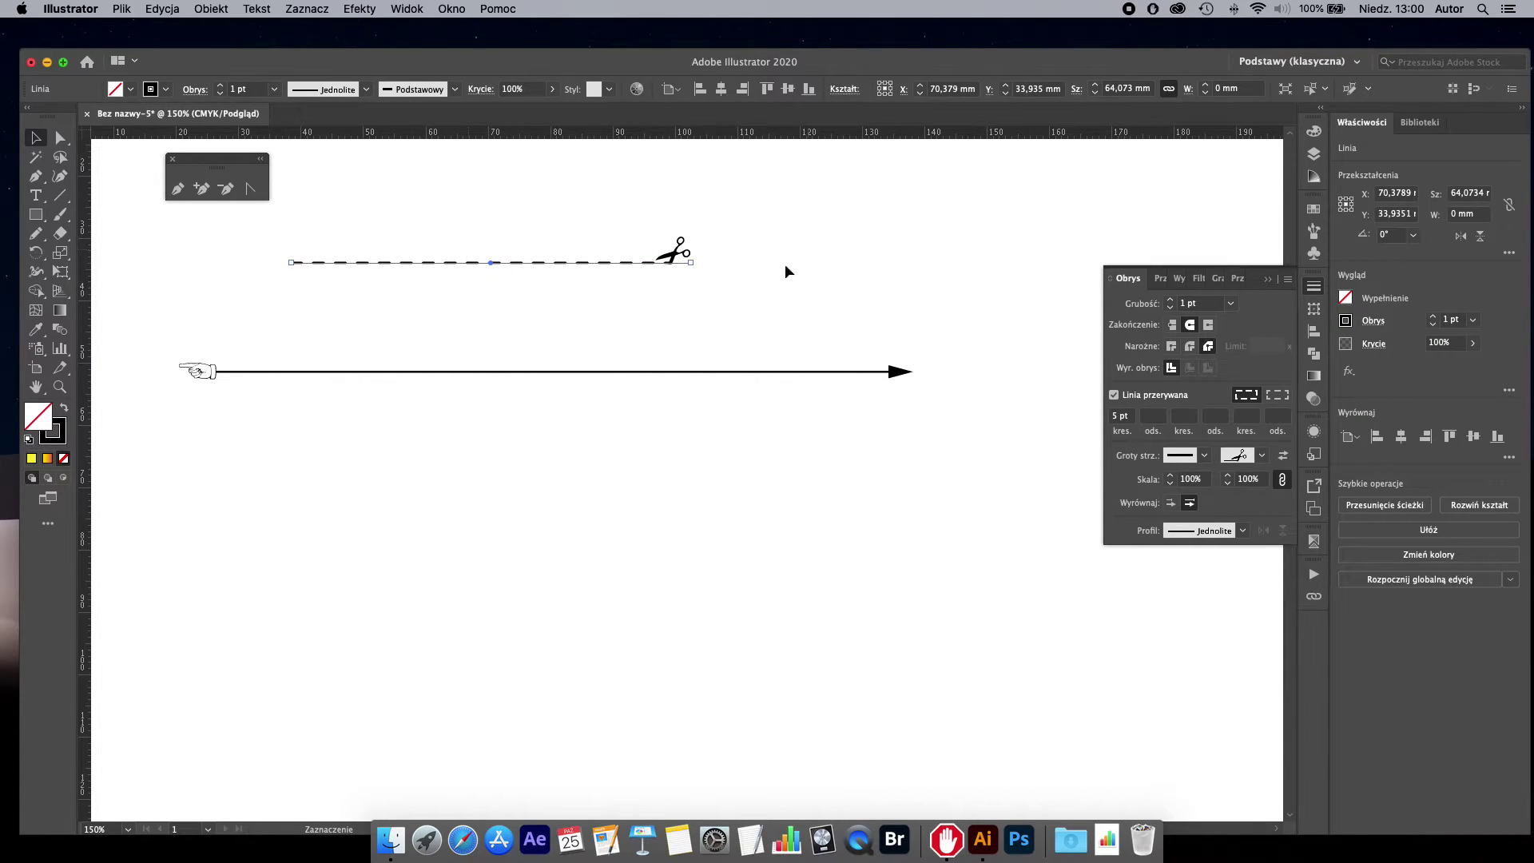
pyautogui.moveTo(451, 214); pyautogui.dragTo(598, 300)
# Step: Delete the scissors line, swap the arrow's arrowheads, and raise their scale to 115%
pyautogui.press('Delete')
pyautogui.moveTo(692, 412); pyautogui.dragTo(750, 455)
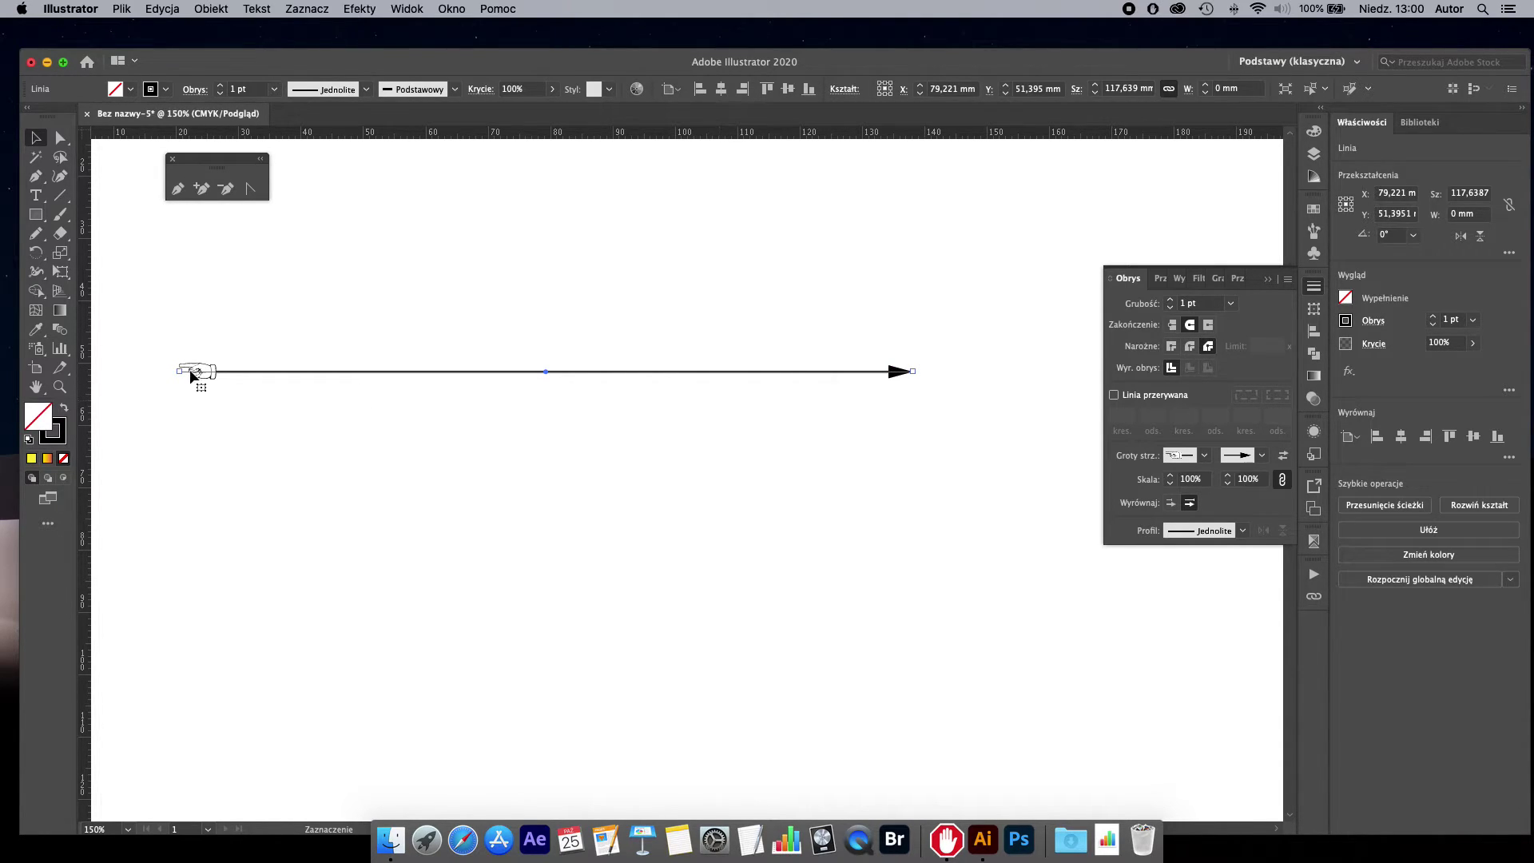
pyautogui.click(1284, 457)
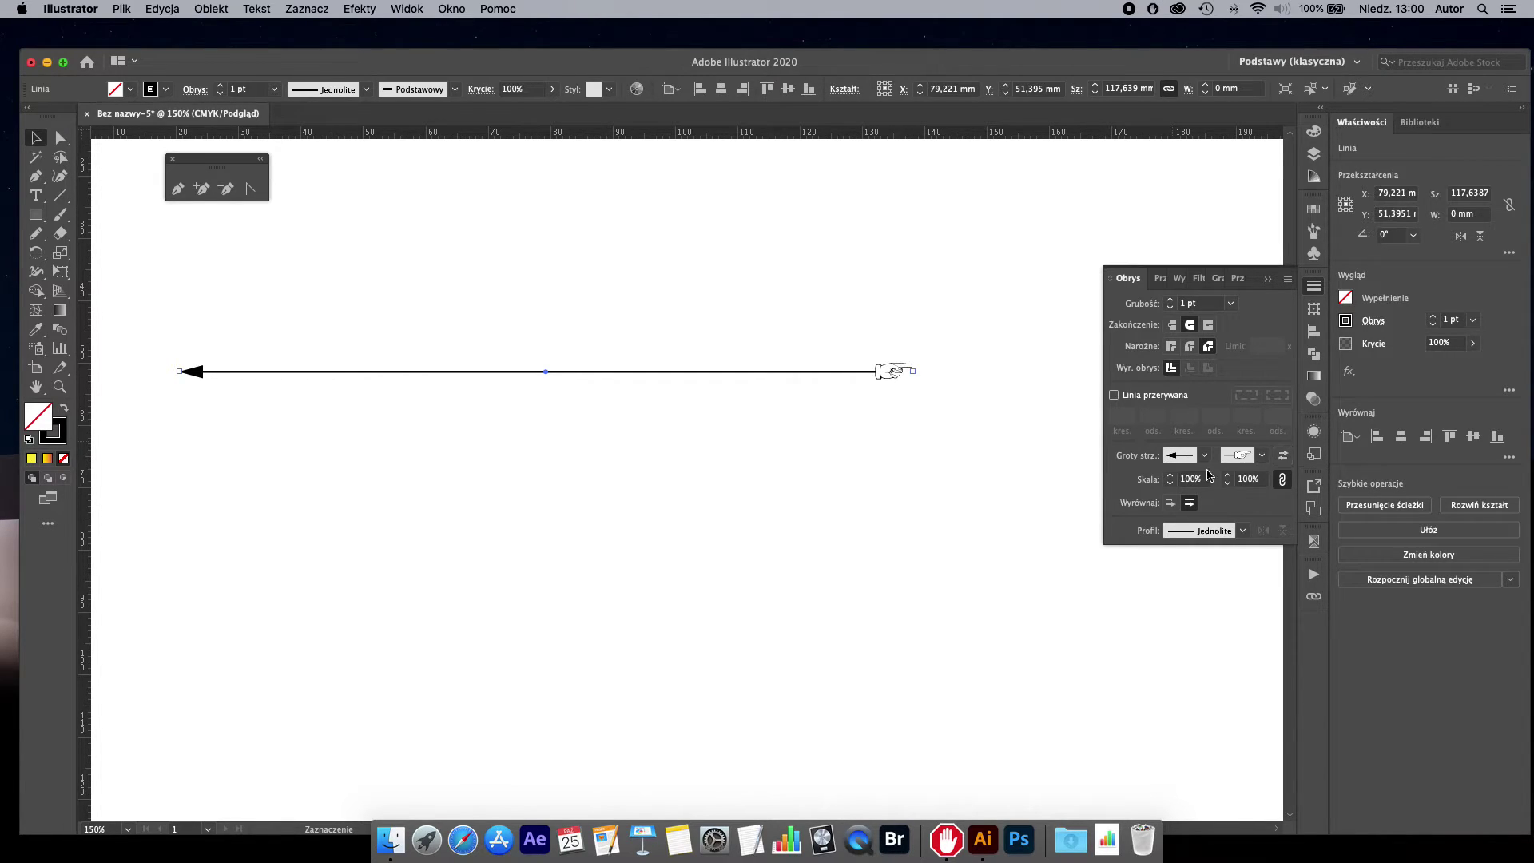
pyautogui.click(1170, 477)
pyautogui.click(1170, 478)
pyautogui.click(1170, 478)
# Step: Enlarge both arrowheads to 180% scale
pyautogui.click(1172, 478)
pyautogui.click(1172, 478)
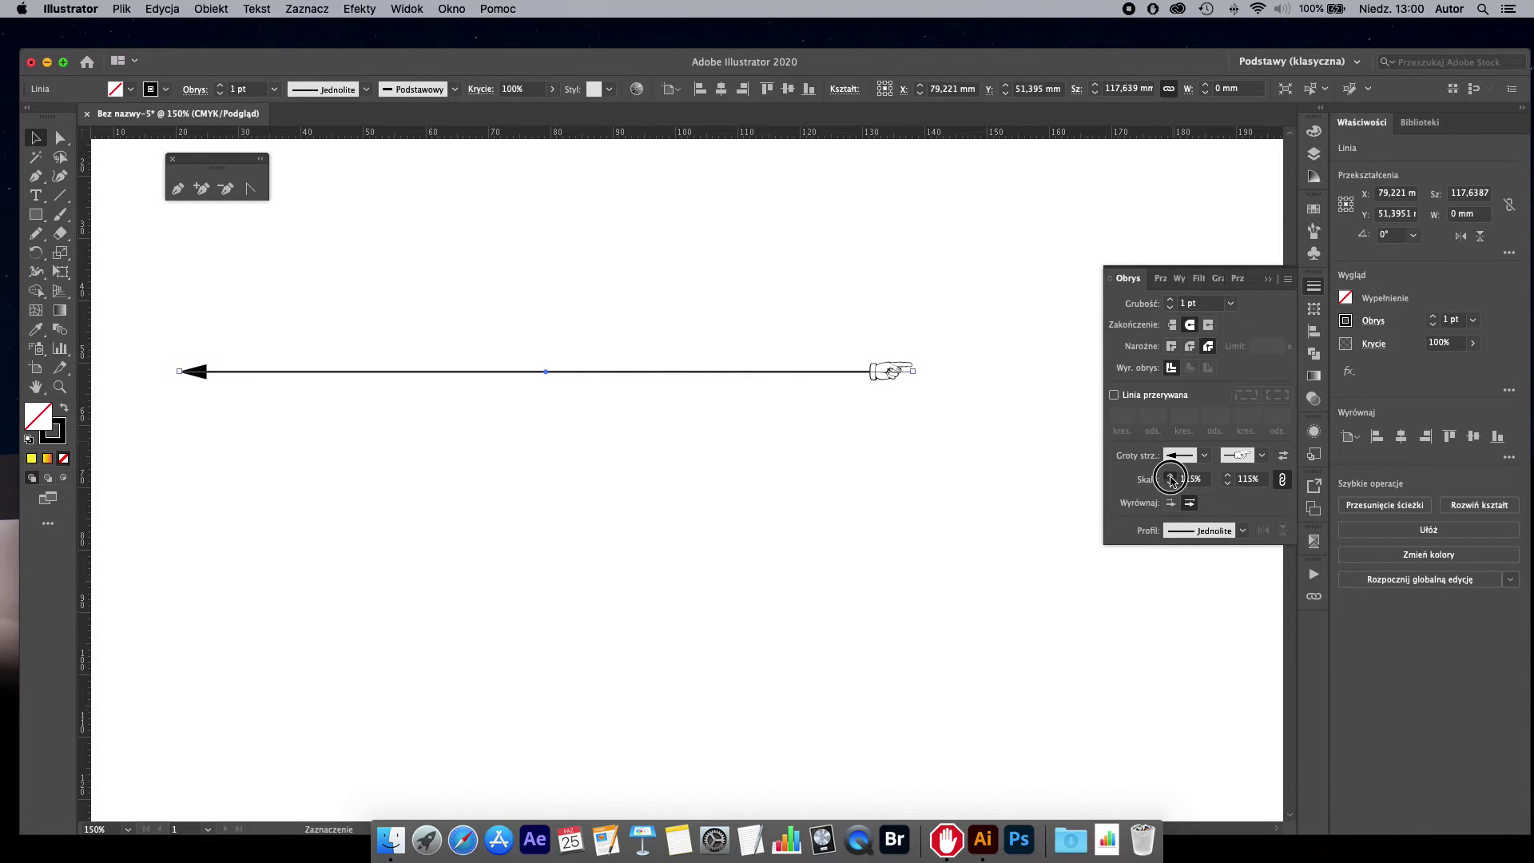
pyautogui.click(1171, 477)
pyautogui.click(1172, 478)
pyautogui.click(1171, 478)
pyautogui.click(1171, 478)
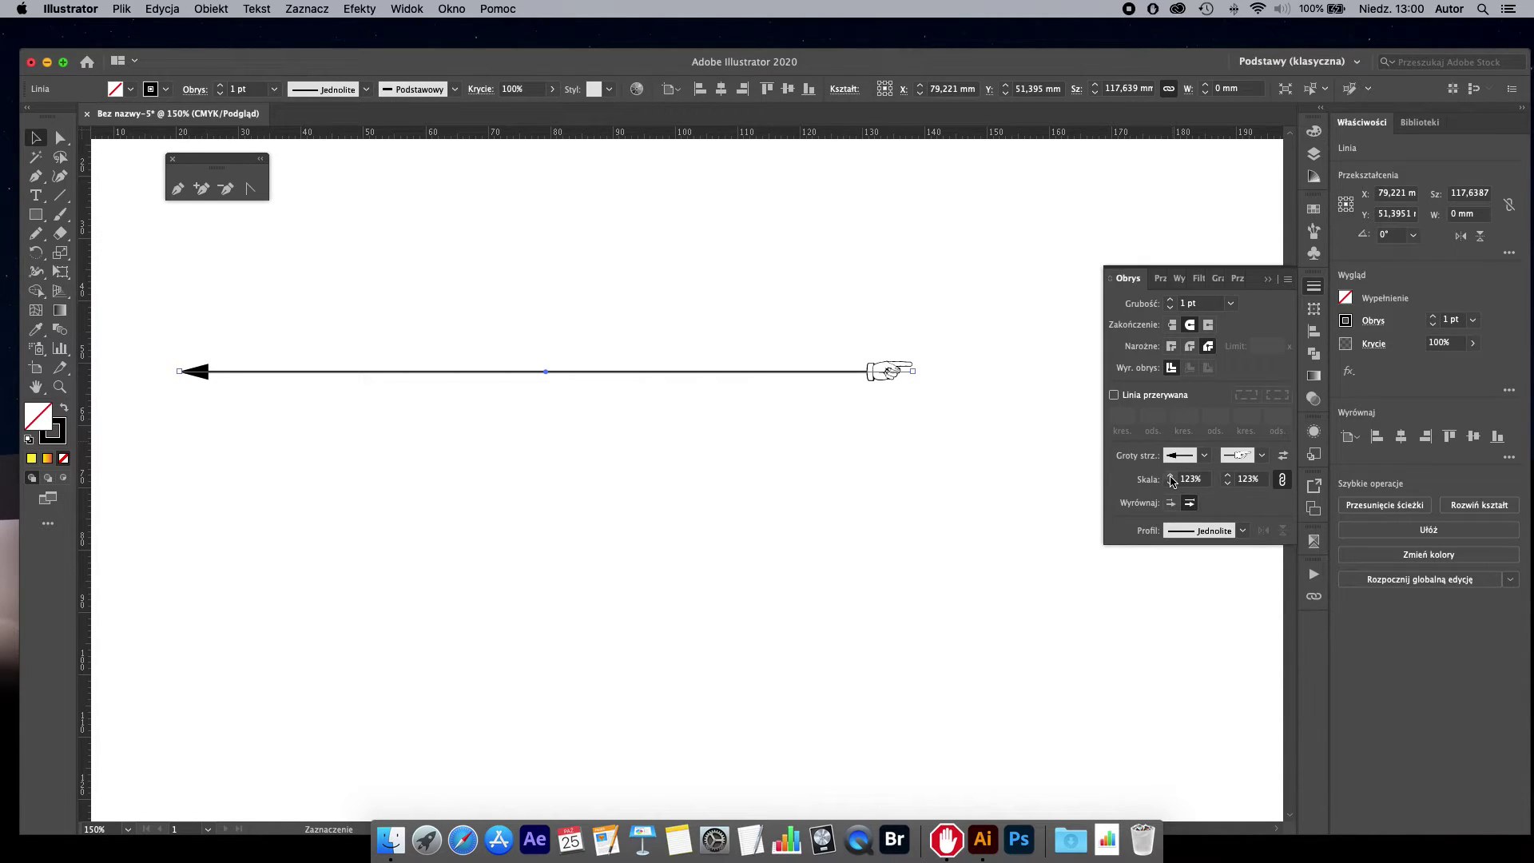
pyautogui.click(1171, 478)
pyautogui.click(1172, 478)
pyautogui.click(1171, 477)
pyautogui.click(1172, 477)
pyautogui.keyDown('shift'); pyautogui.click(1171, 478); pyautogui.keyUp('shift')
pyautogui.keyDown('shift'); pyautogui.click(1171, 477); pyautogui.keyUp('shift')
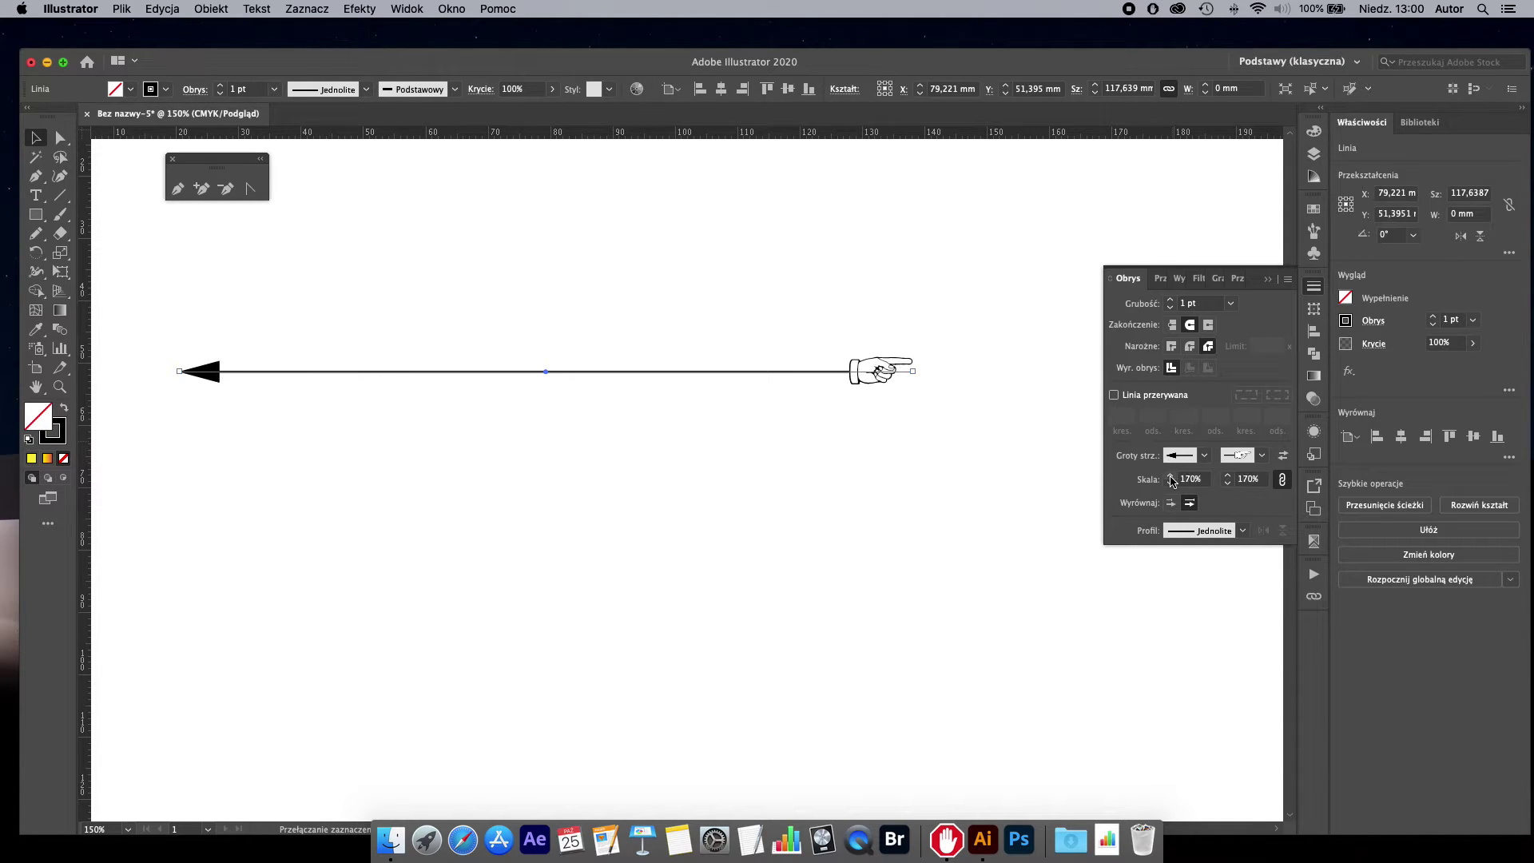
pyautogui.keyDown('shift'); pyautogui.click(1171, 478); pyautogui.keyUp('shift')
pyautogui.keyDown('shift'); pyautogui.click(1171, 478); pyautogui.keyUp('shift')
pyautogui.keyDown('shift'); pyautogui.click(1171, 478); pyautogui.keyUp('shift')
pyautogui.keyDown('shift'); pyautogui.click(1171, 477); pyautogui.keyUp('shift')
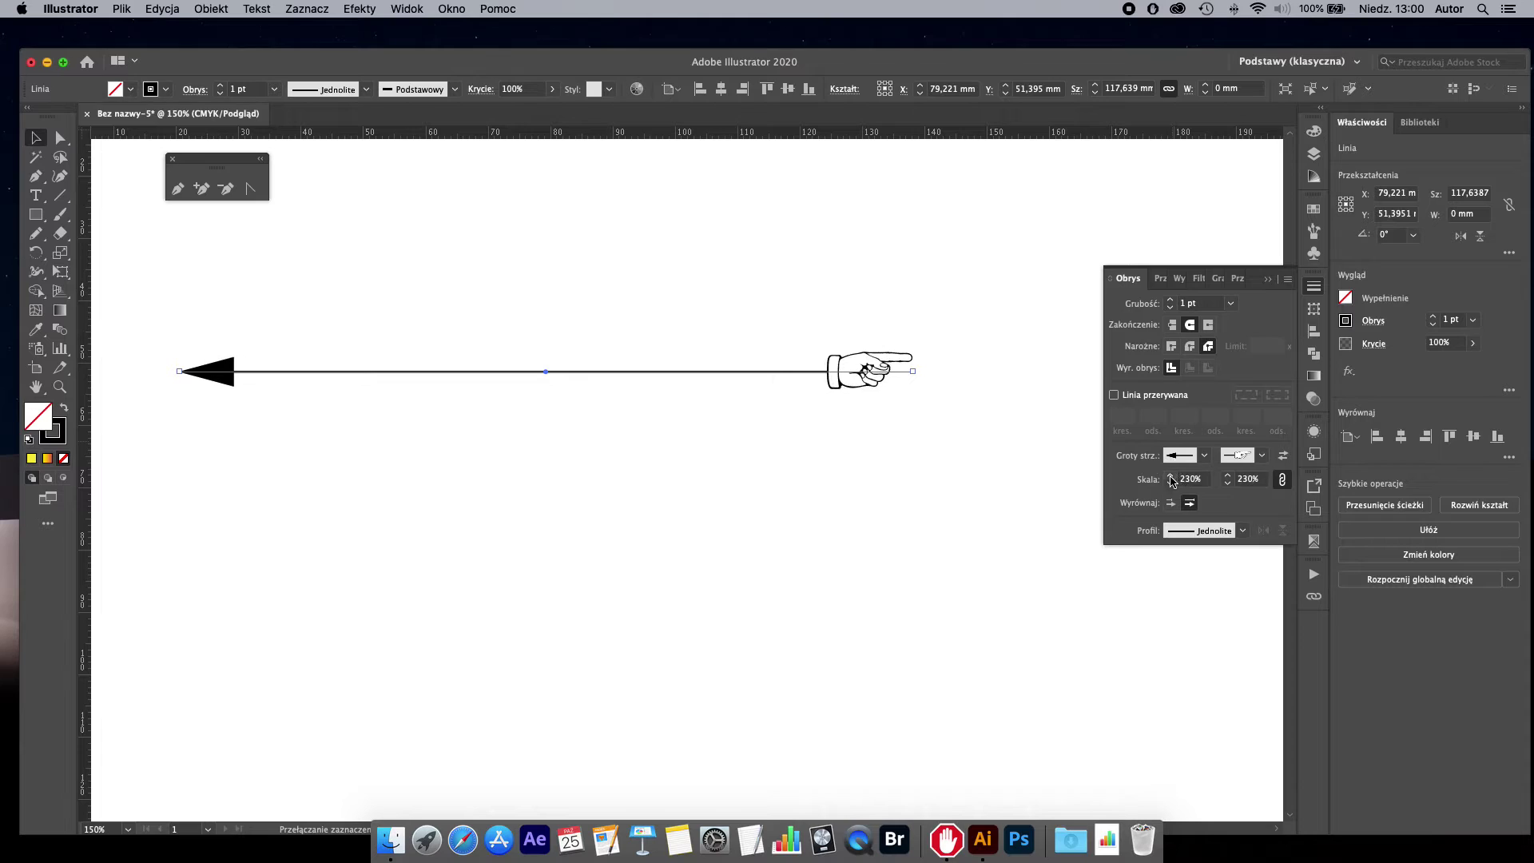
pyautogui.doubleClick(1248, 480)
pyautogui.write('180')
pyautogui.press('Return')
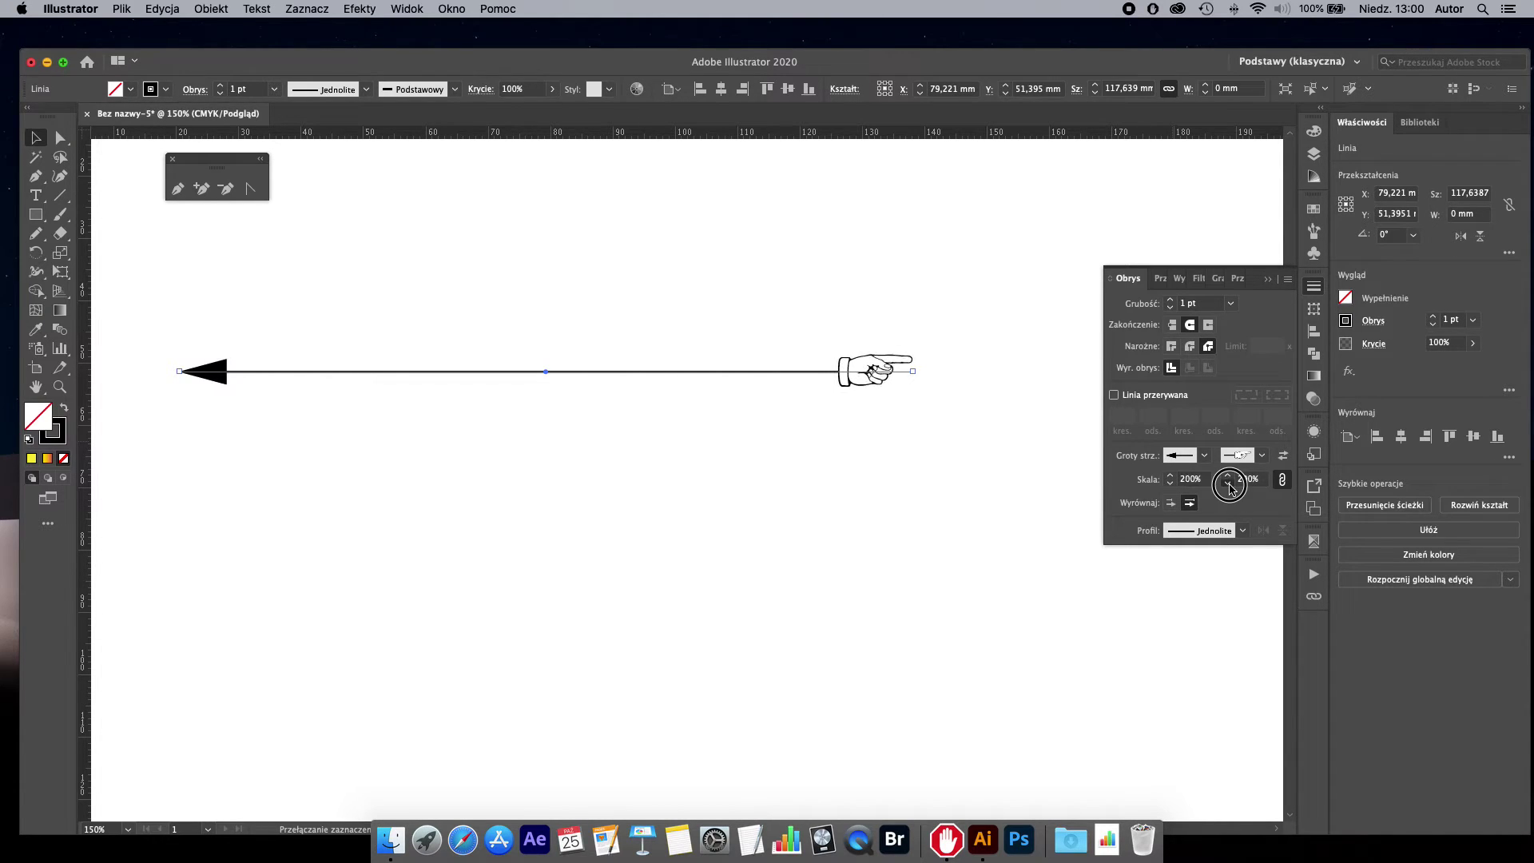
# Step: Unlink the scales, raise the hand end to 260%, and rotate the arrow 180°
pyautogui.click(1283, 479)
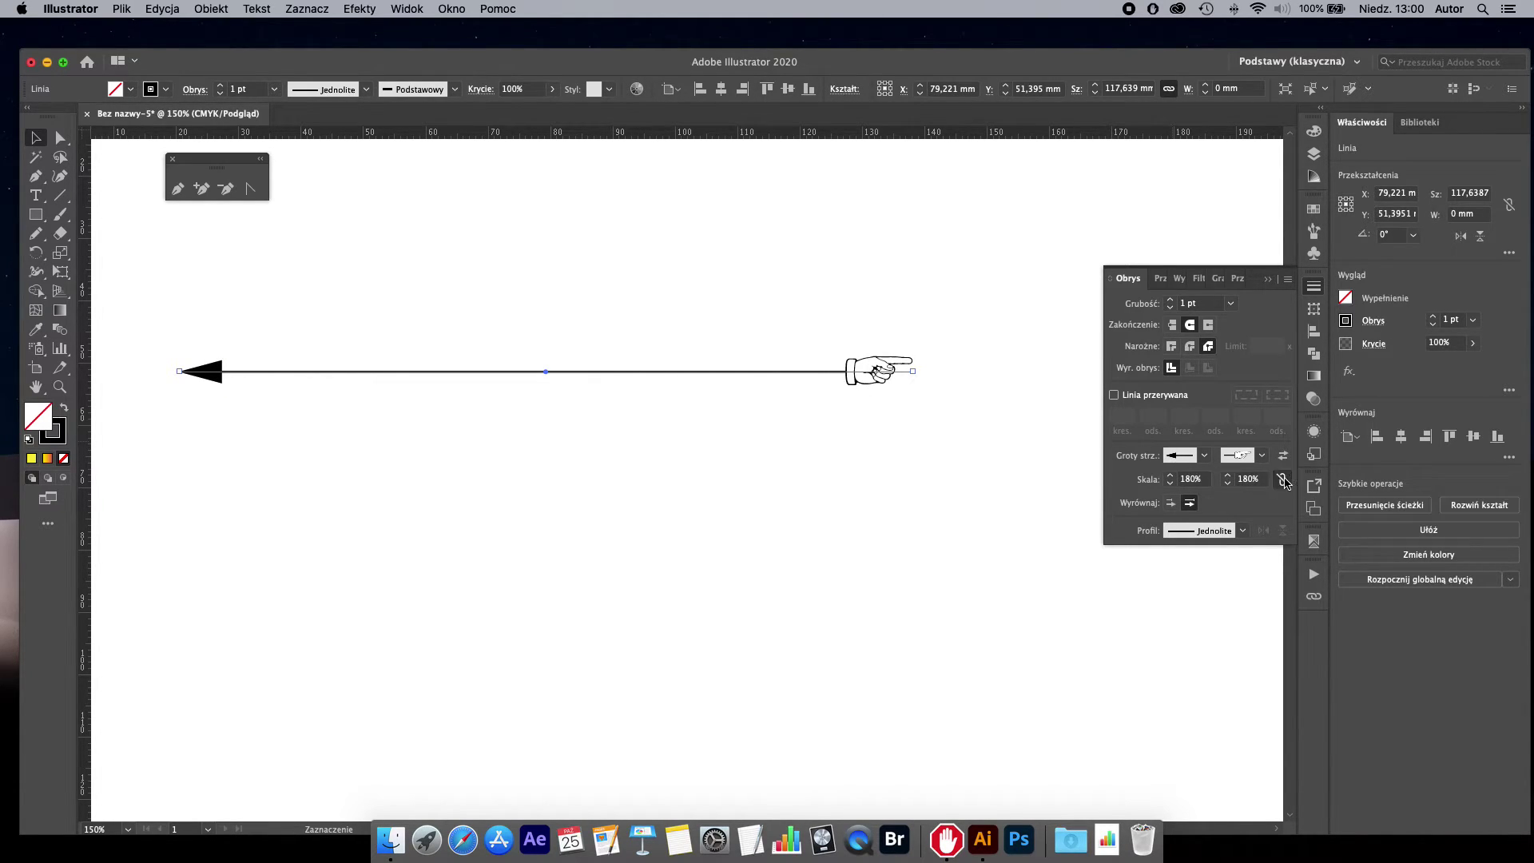
pyautogui.click(1228, 476)
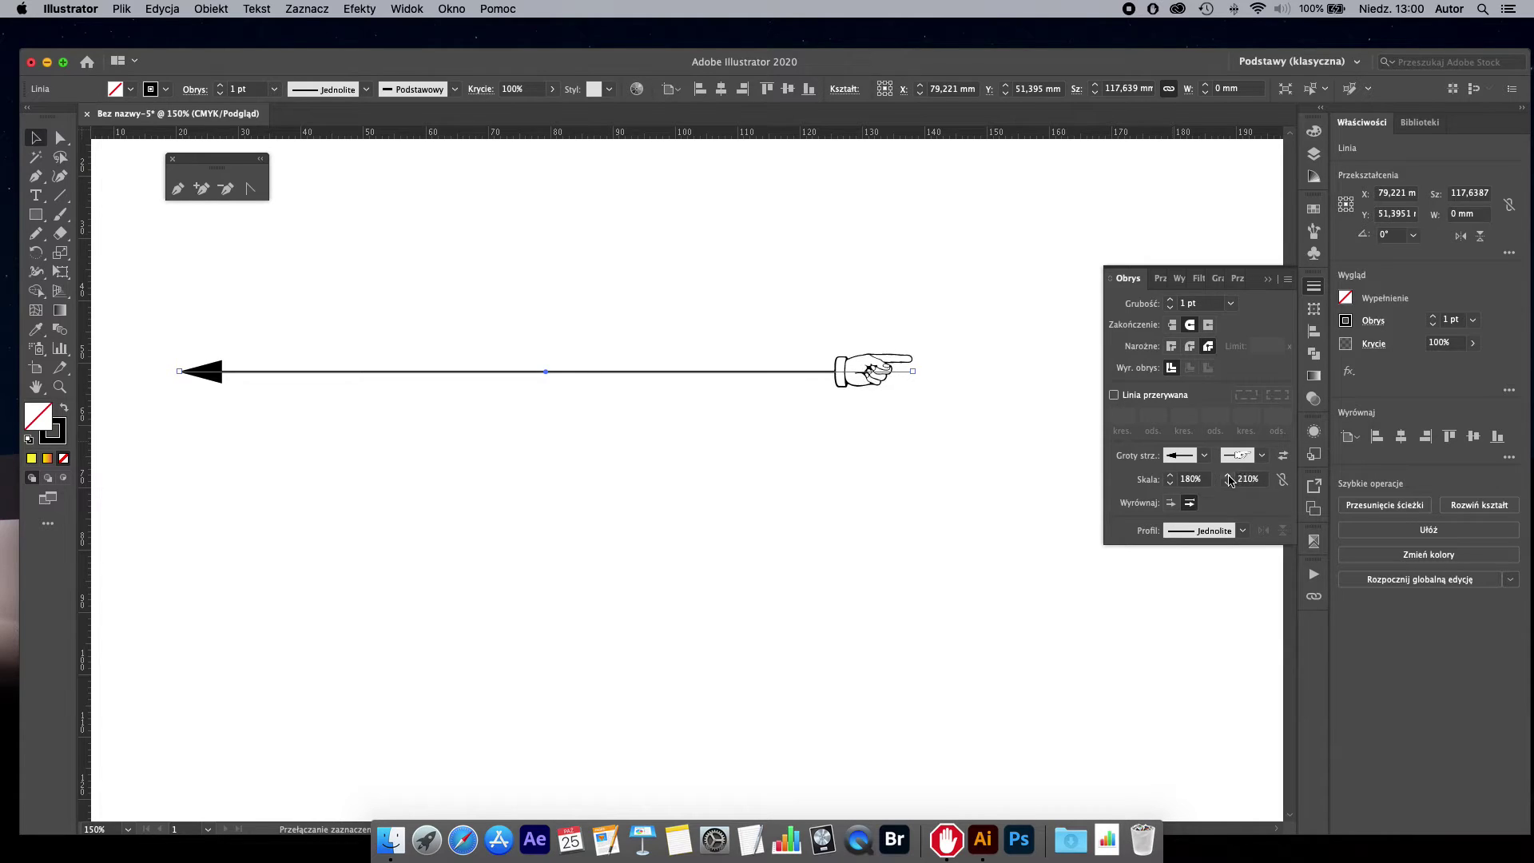
pyautogui.click(1228, 475)
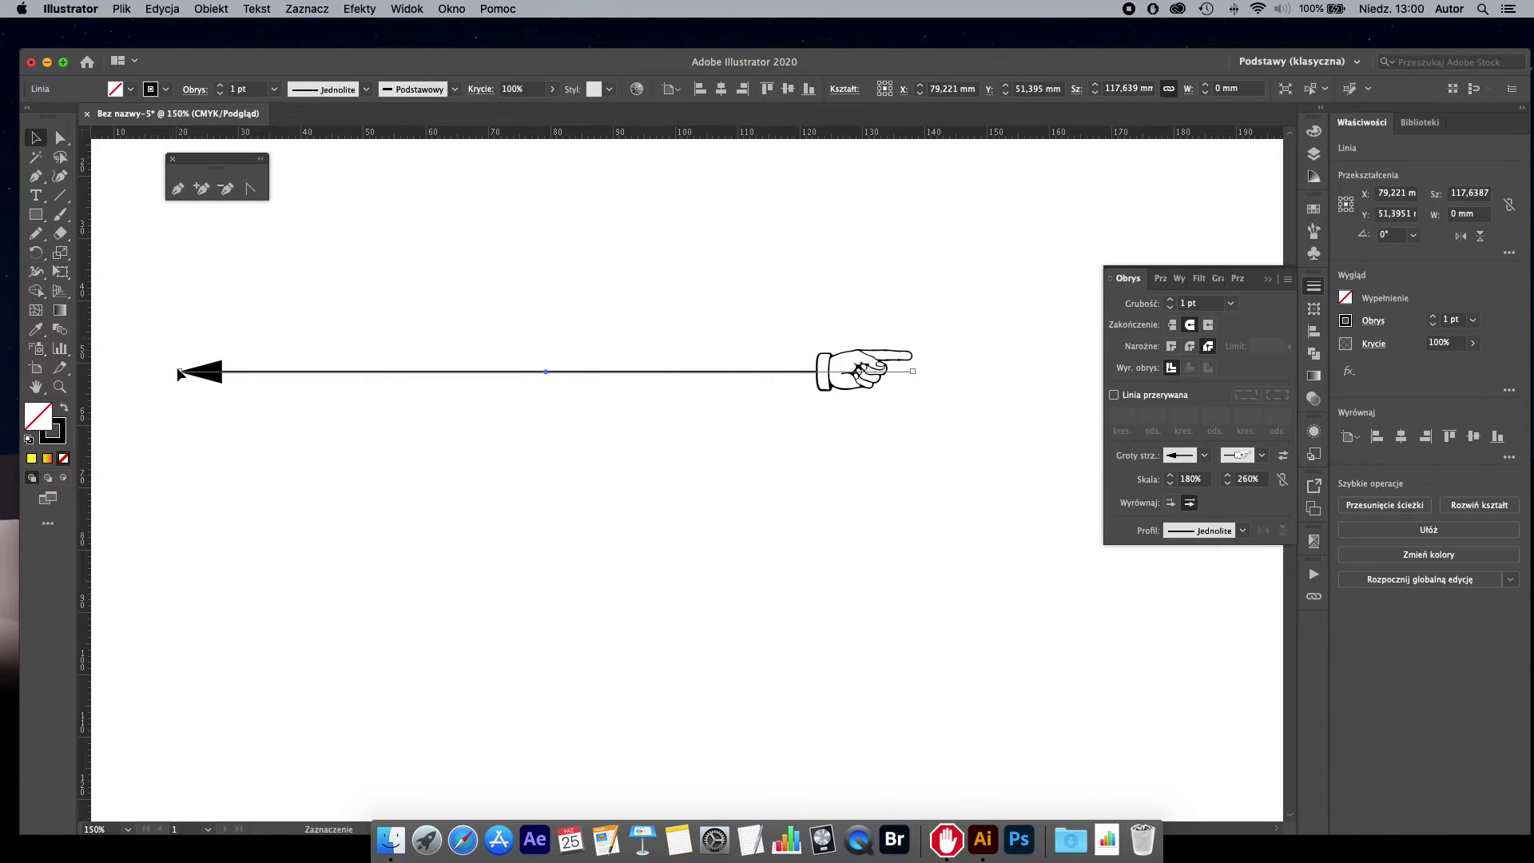
pyautogui.click(511, 246)
pyautogui.moveTo(1015, 308); pyautogui.dragTo(1013, 358)
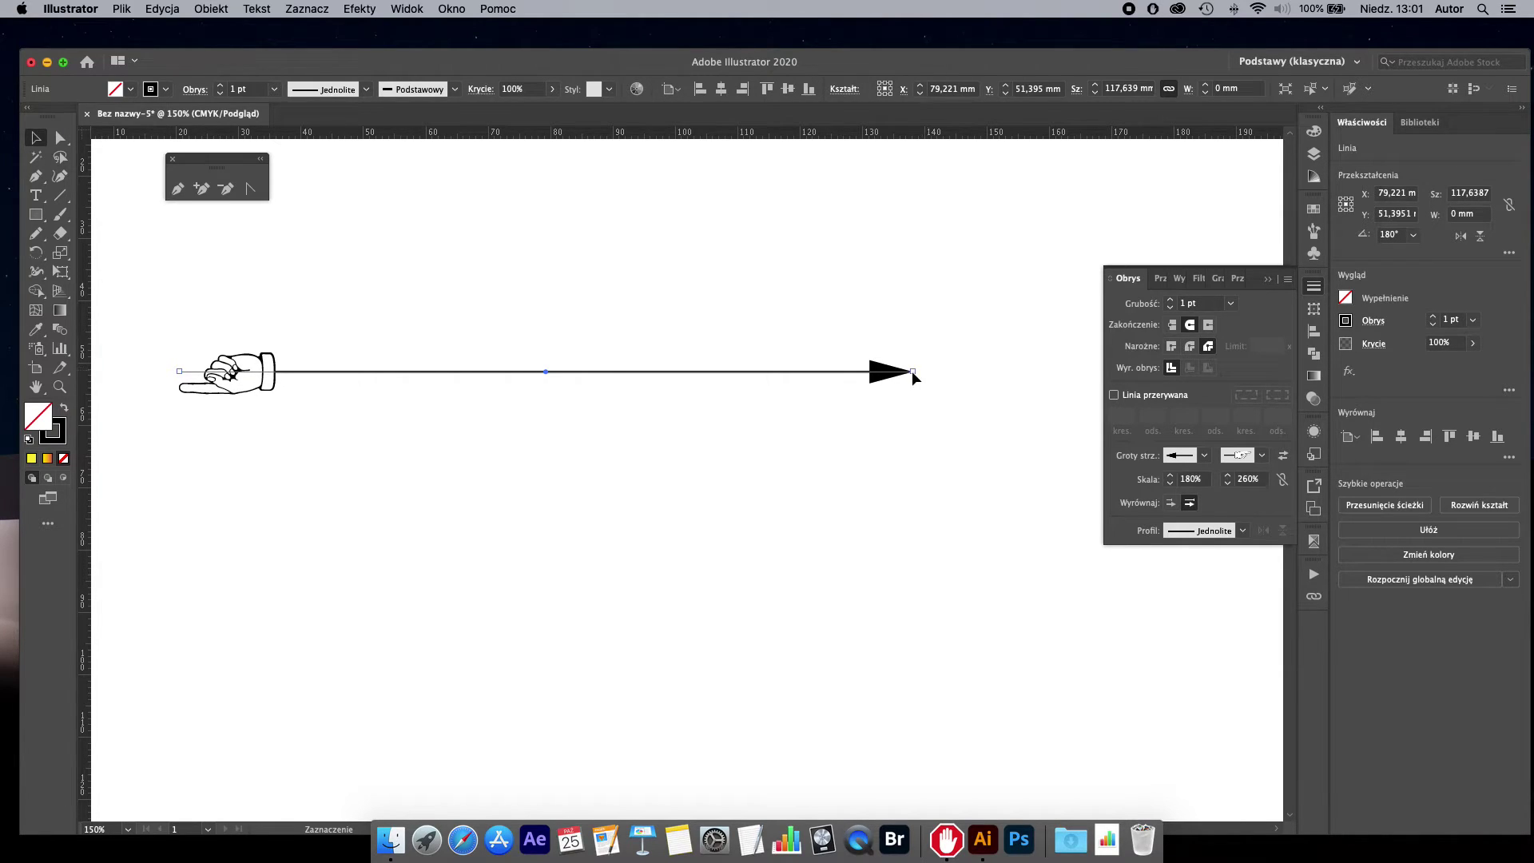
# Step: Set the arrowhead alignment to 'Place arrow tip at end of path' after comparing both options
pyautogui.scroll(5, 912, 371)
pyautogui.click(1189, 503)
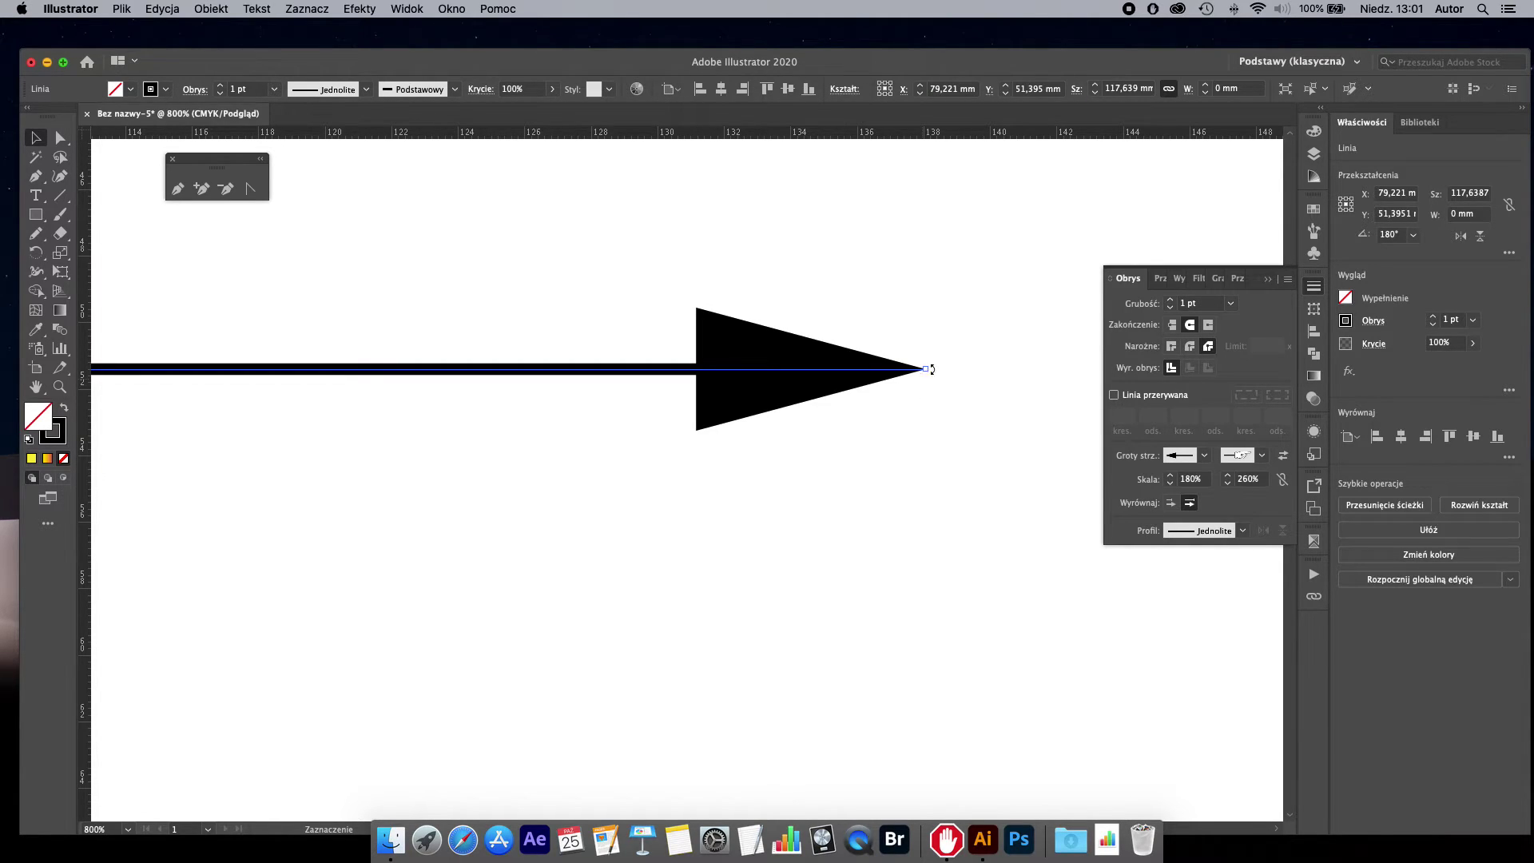
pyautogui.click(1170, 503)
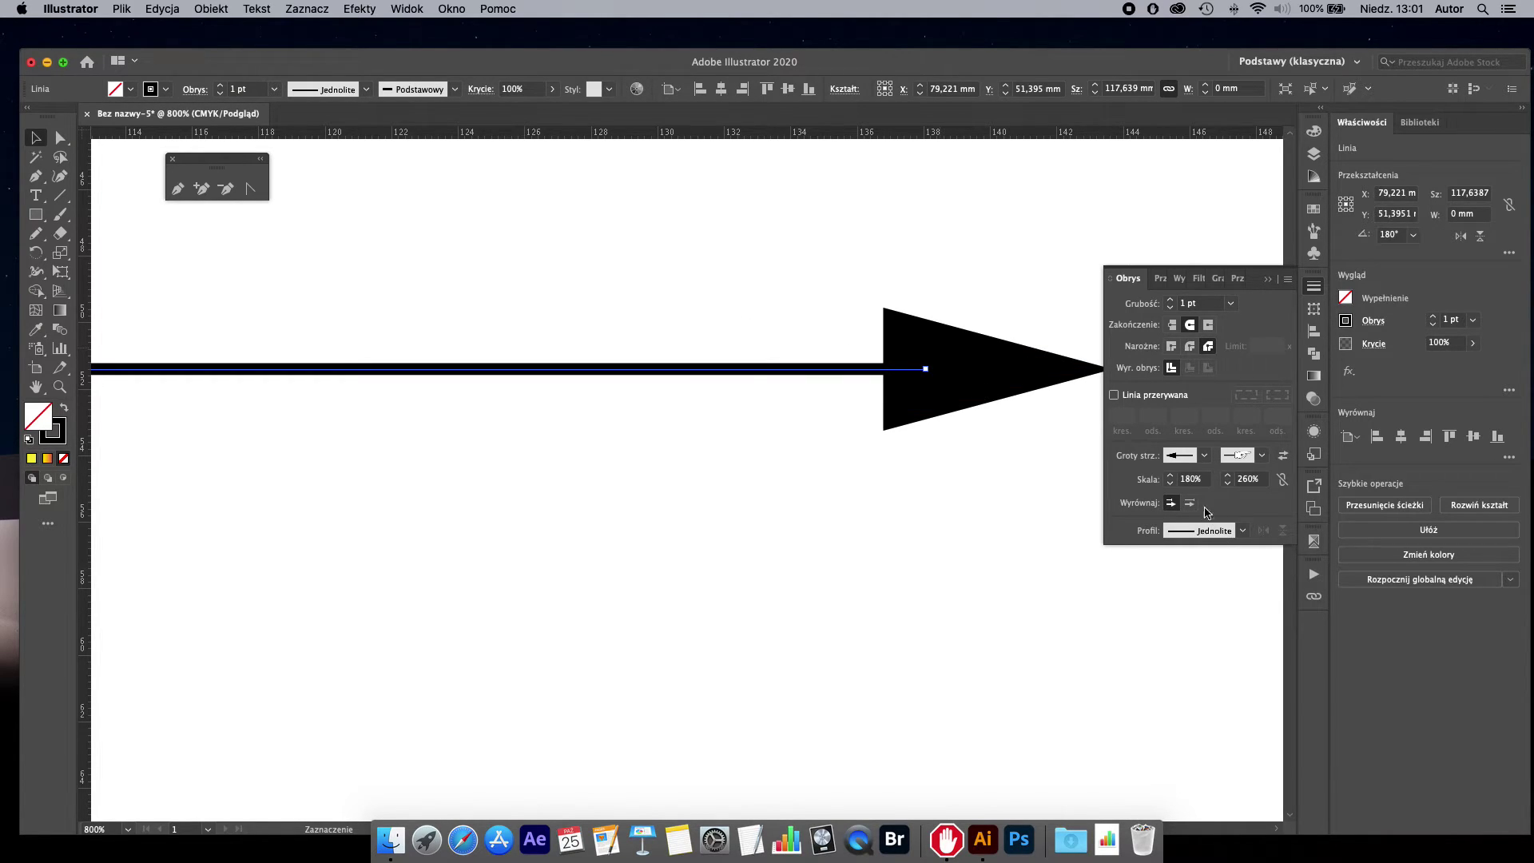
pyautogui.click(1189, 503)
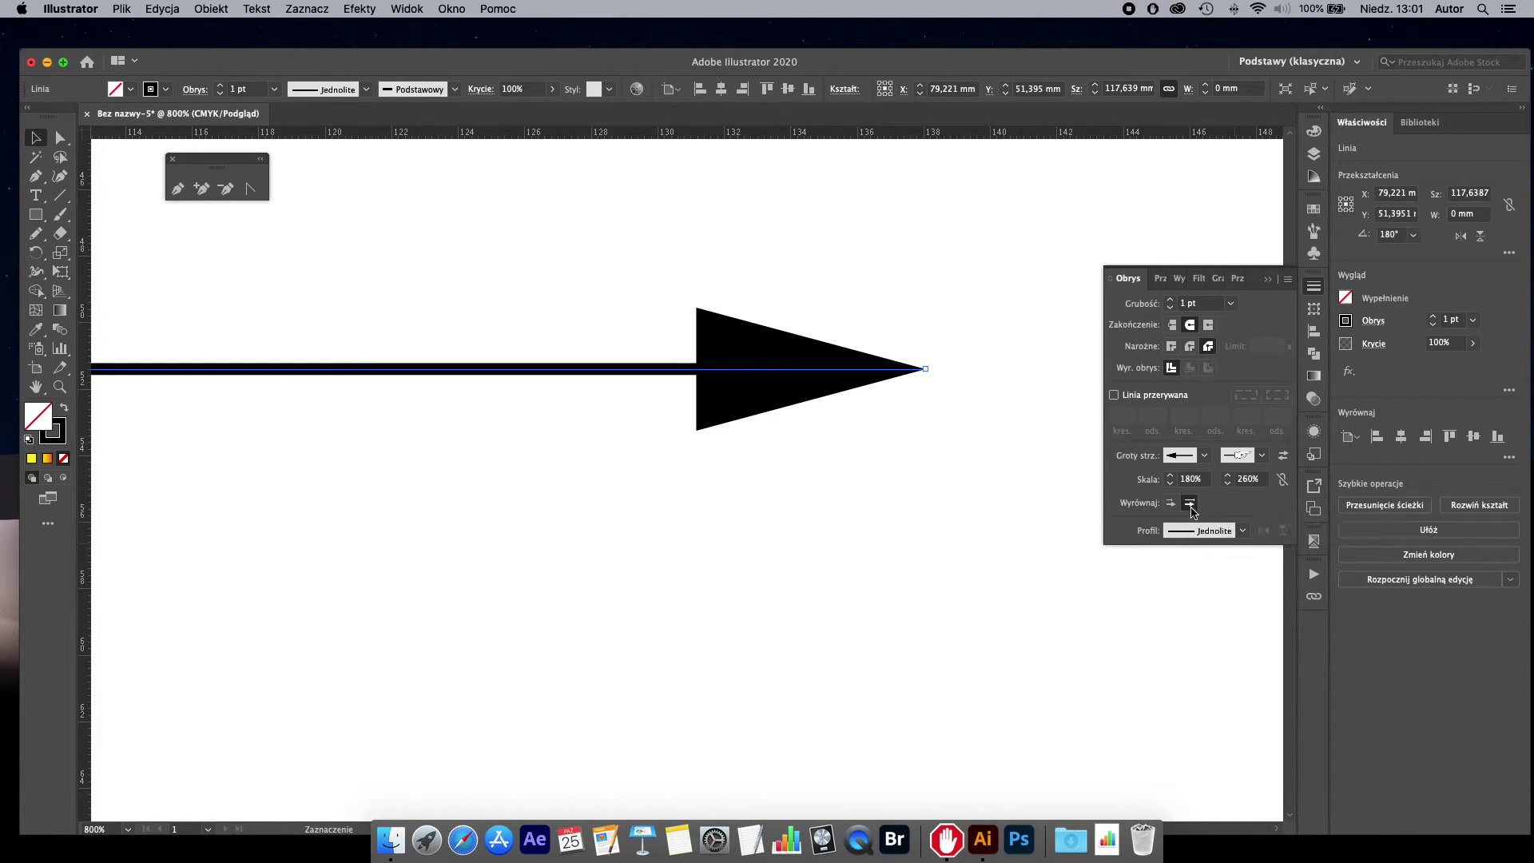
pyautogui.scroll(2, 874, 462)
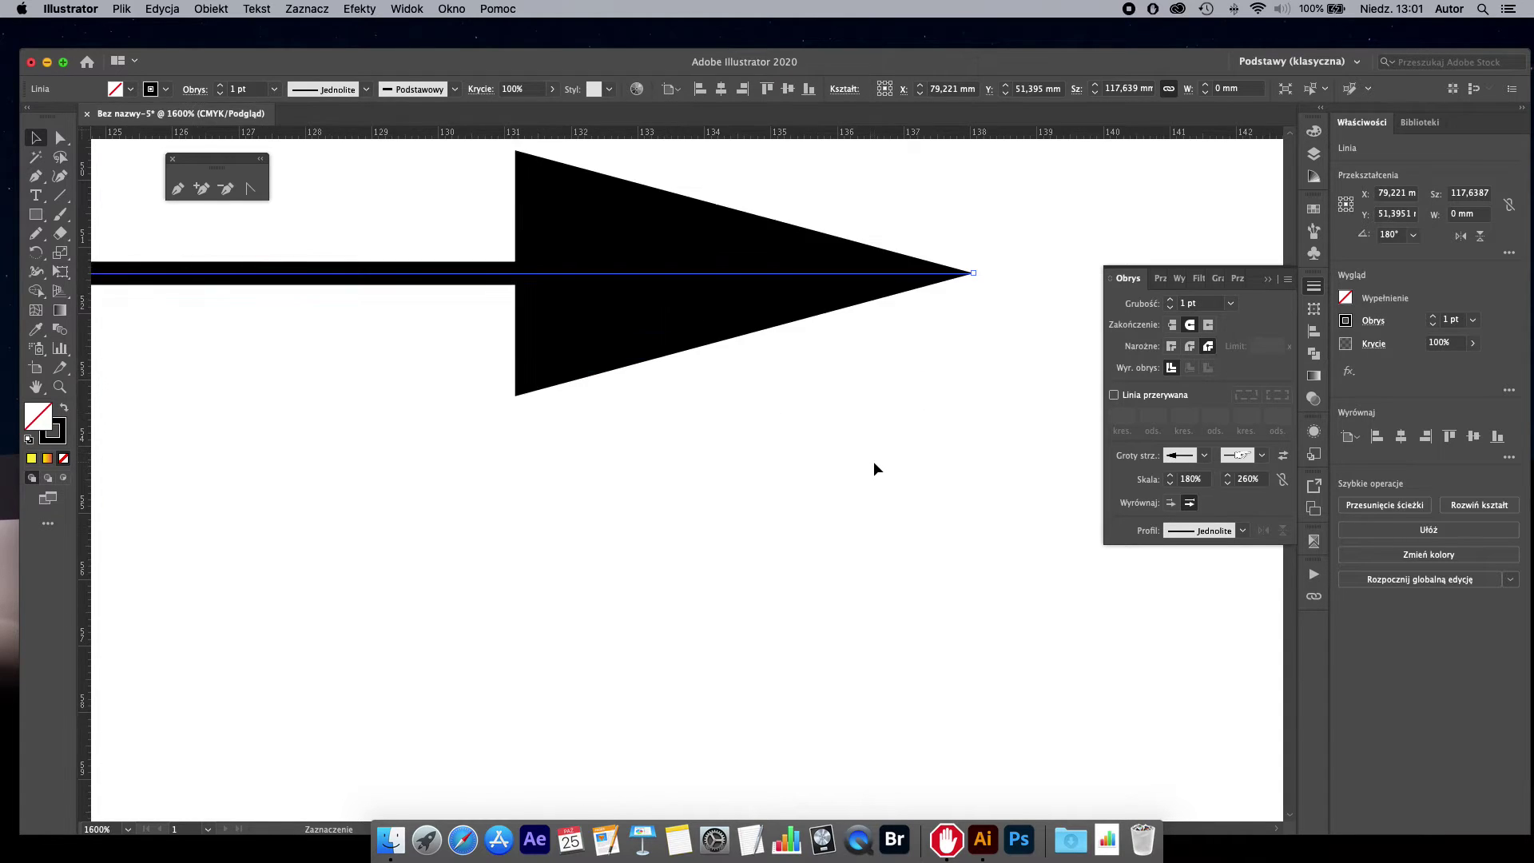
pyautogui.scroll(-3, 874, 461)
pyautogui.scroll(-1, 874, 462)
pyautogui.scroll(-2, 782, 399)
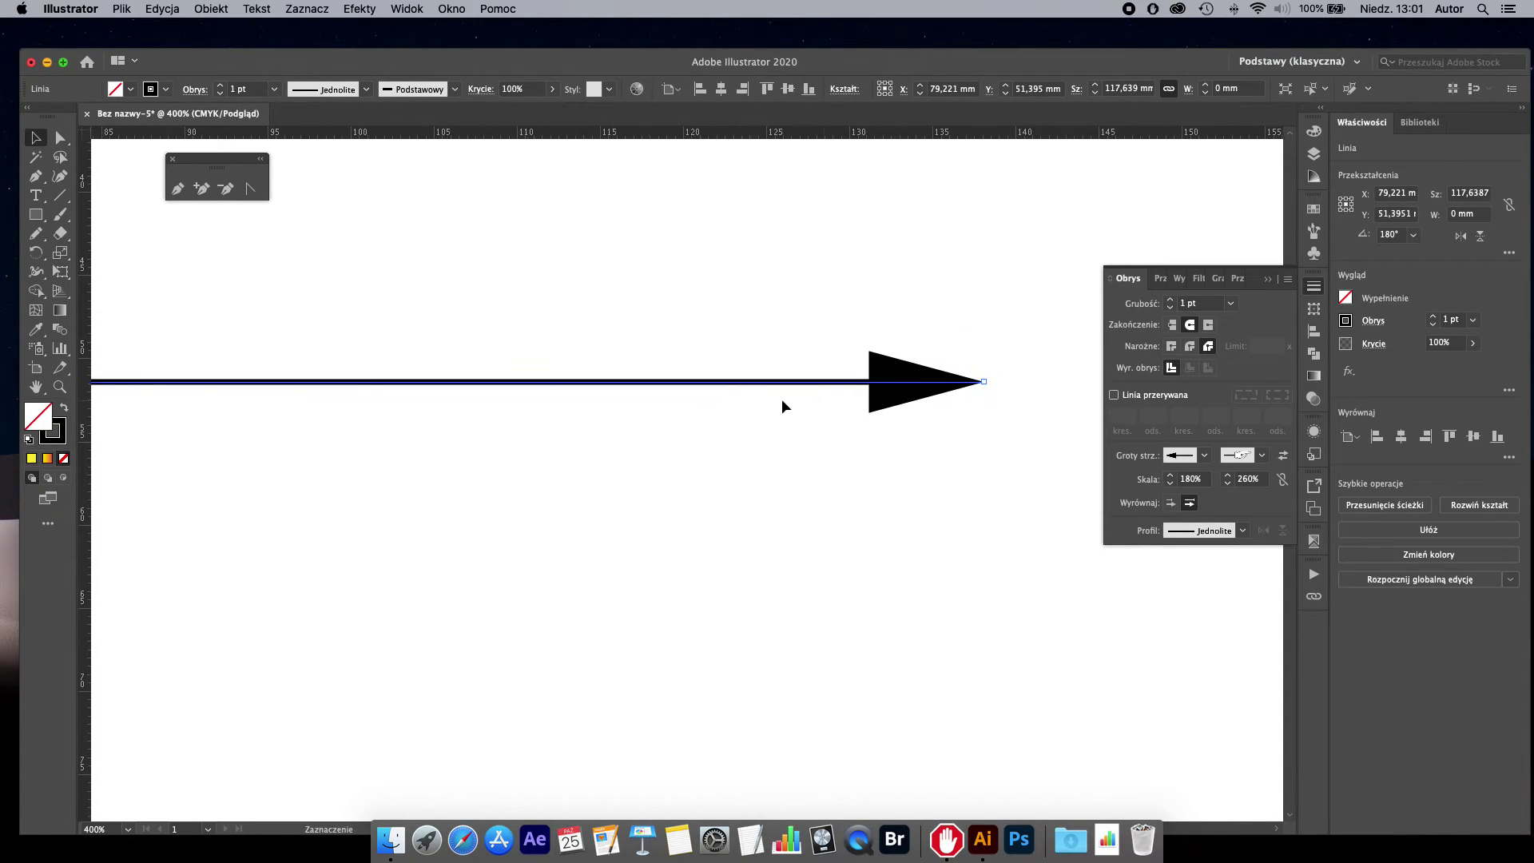
pyautogui.scroll(-2, 781, 399)
pyautogui.scroll(1, 680, 392)
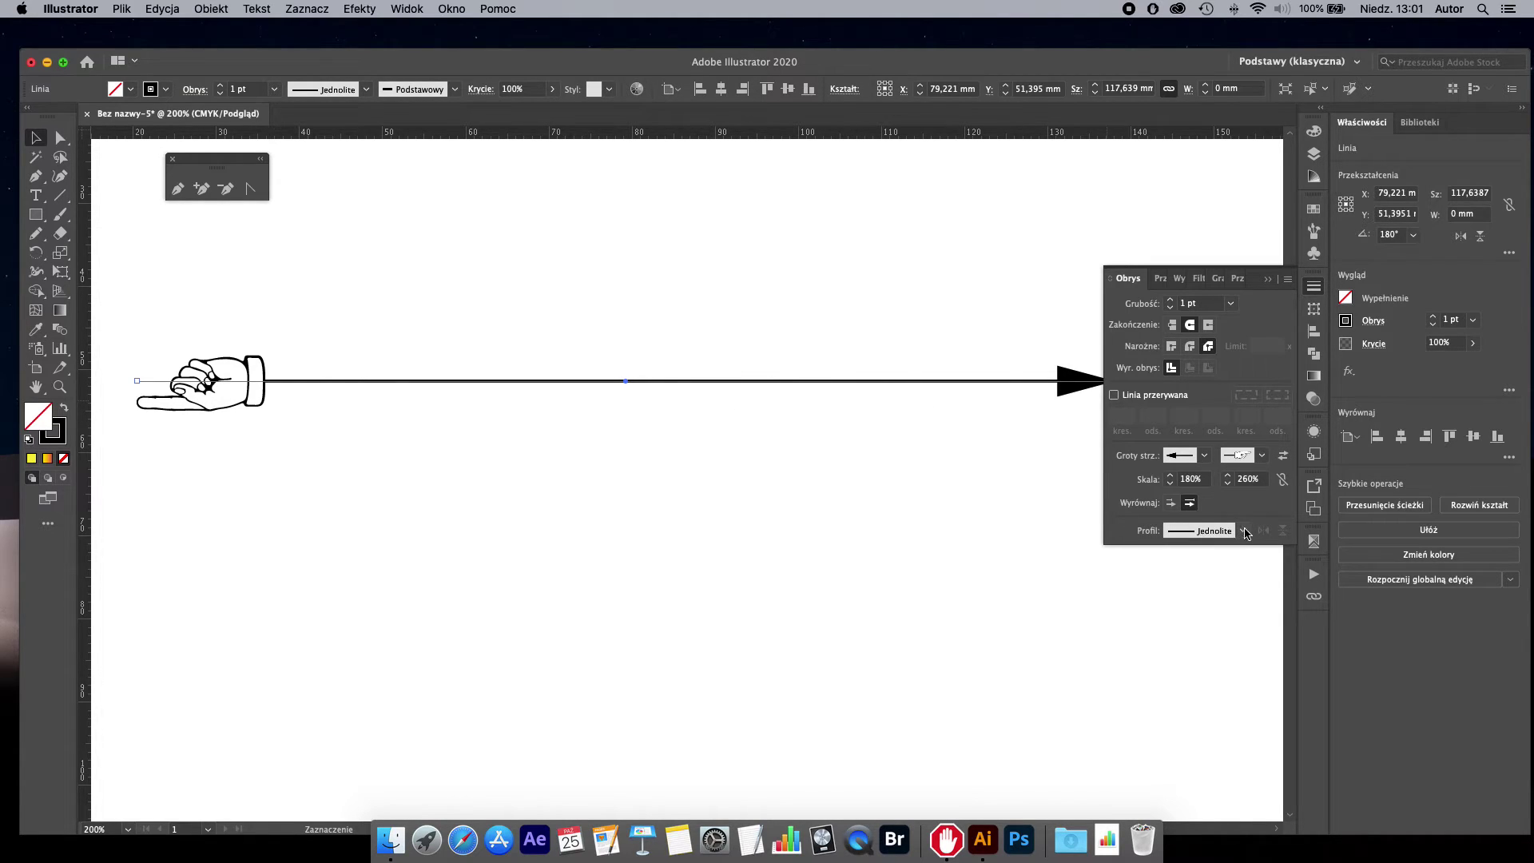
# Step: Apply the elliptical Width Profile 1 to the arrow line and deselect it
pyautogui.click(1198, 533)
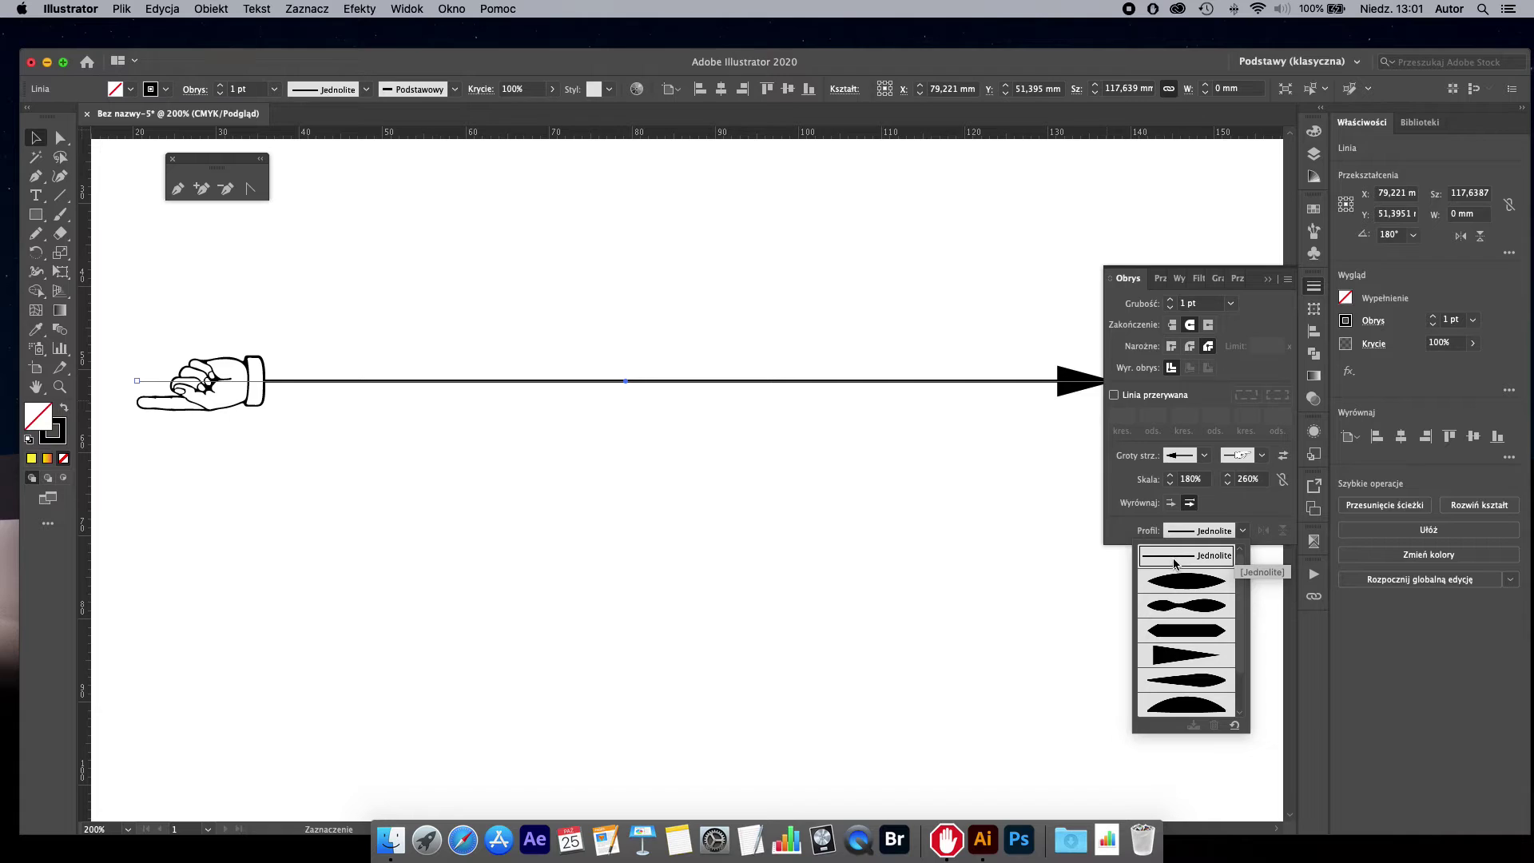
pyautogui.click(1192, 581)
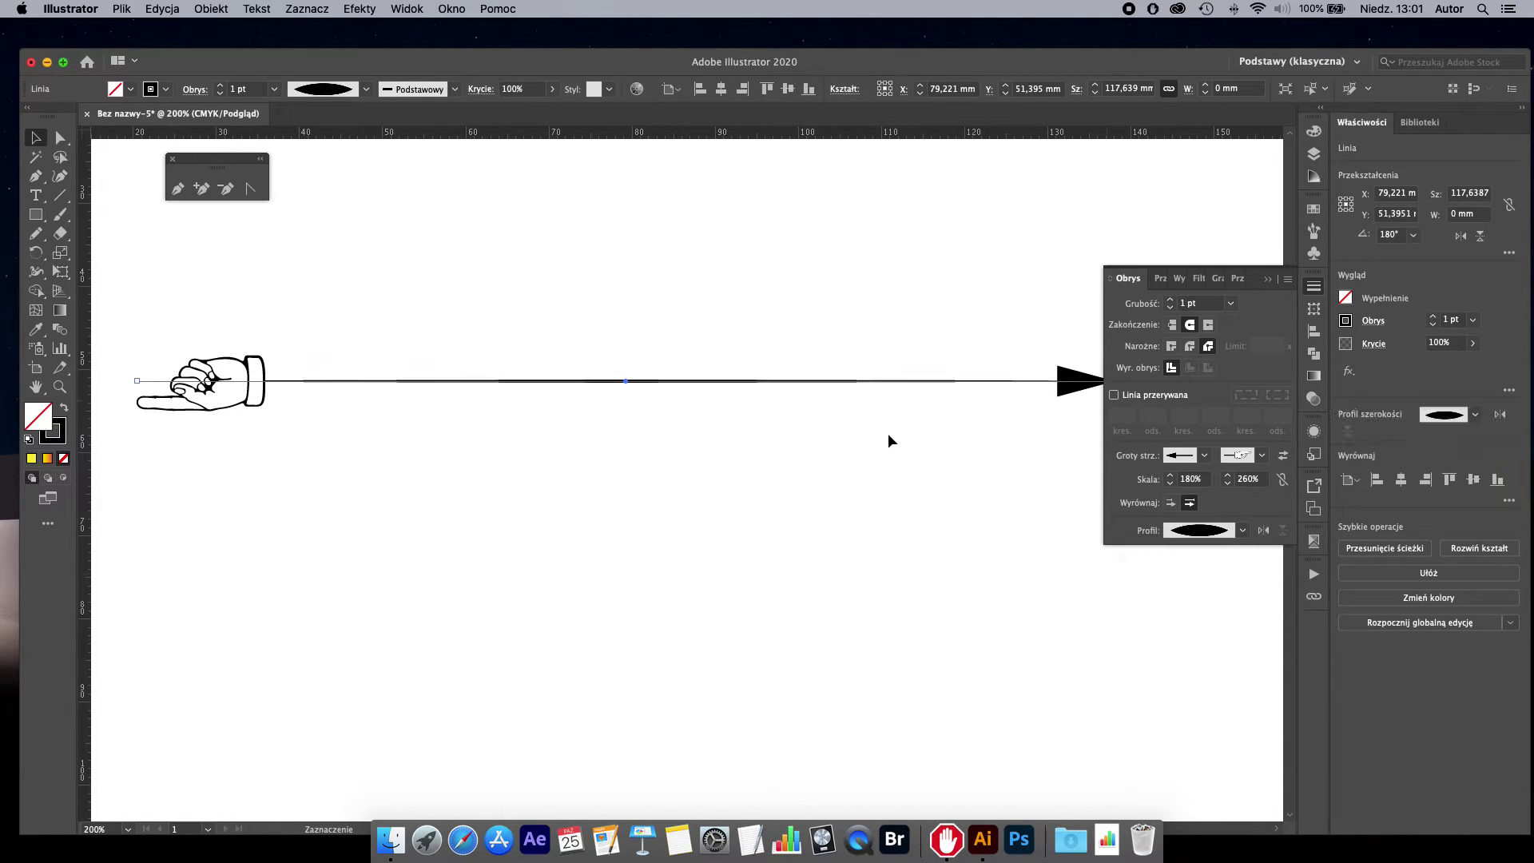
pyautogui.click(613, 735)
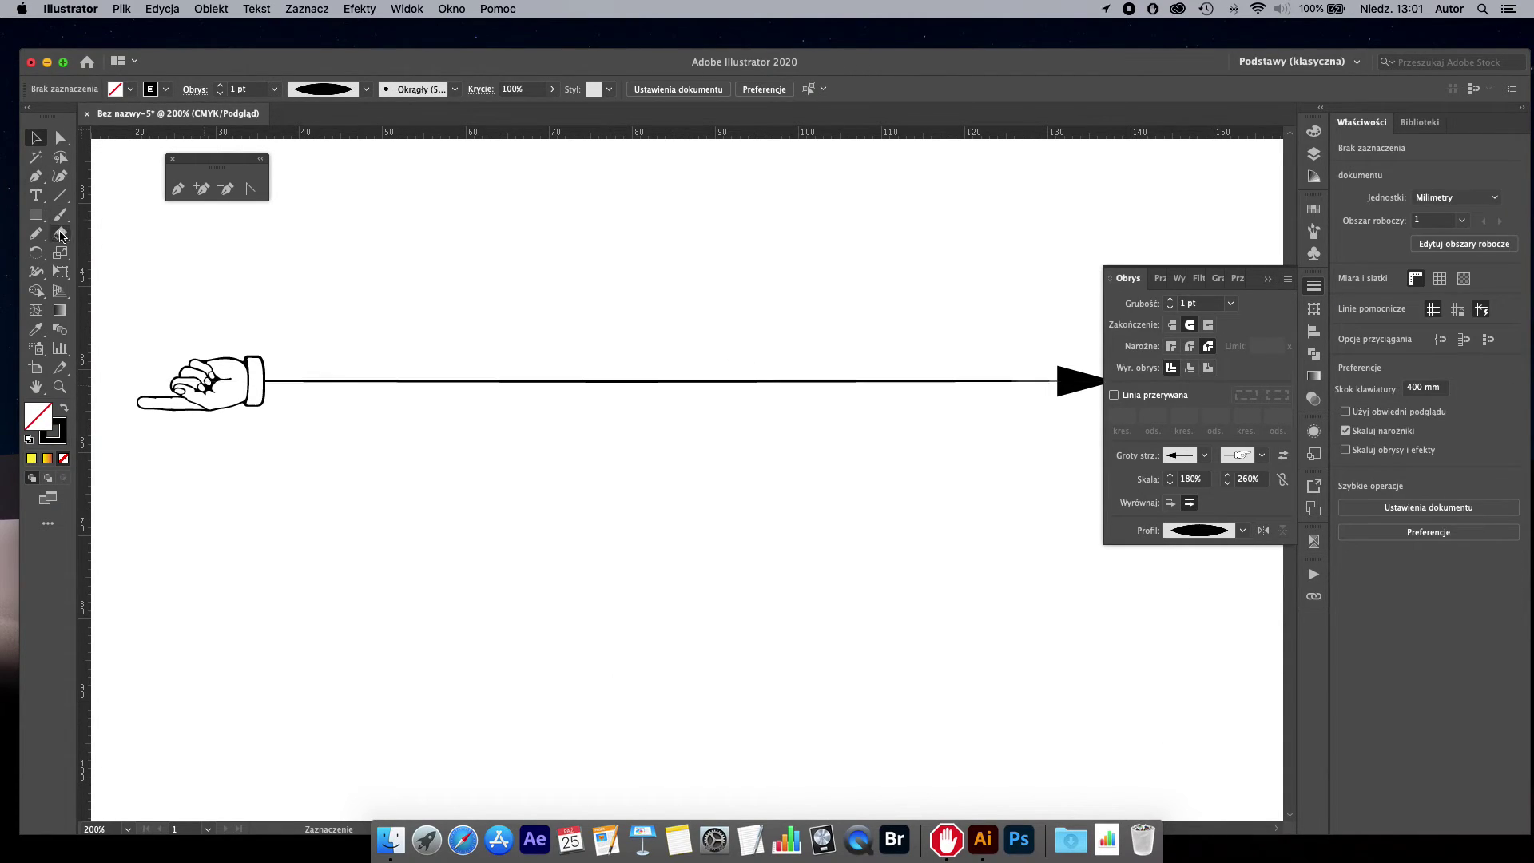
pyautogui.click(35, 176)
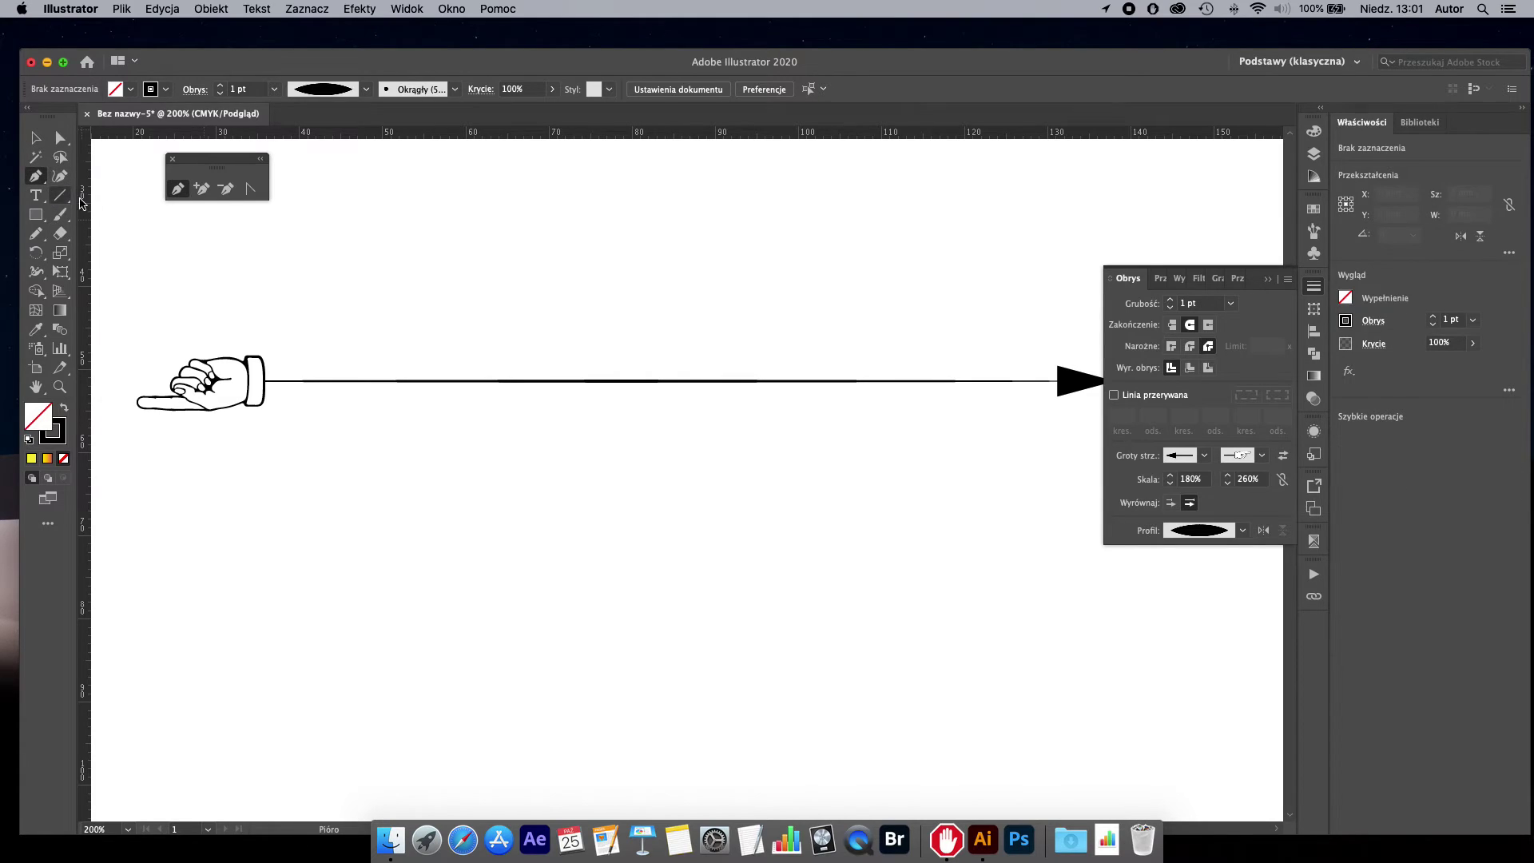
# Step: Draw a new swooping Pen curve above the arrow
pyautogui.click(328, 296)
pyautogui.moveTo(442, 261); pyautogui.dragTo(503, 297)
pyautogui.moveTo(726, 279); pyautogui.dragTo(821, 234)
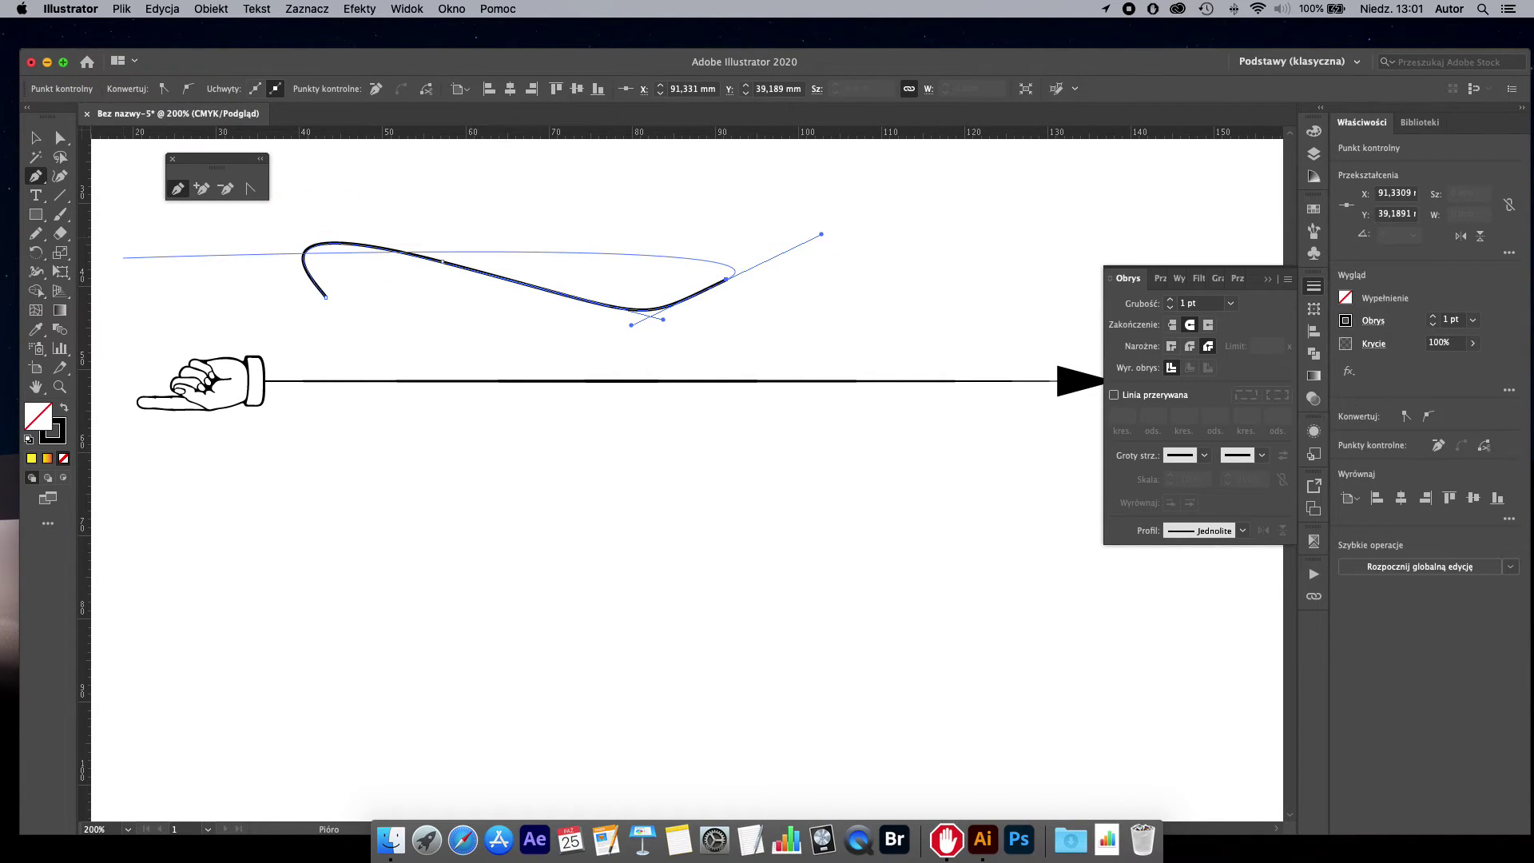
pyautogui.press('v')
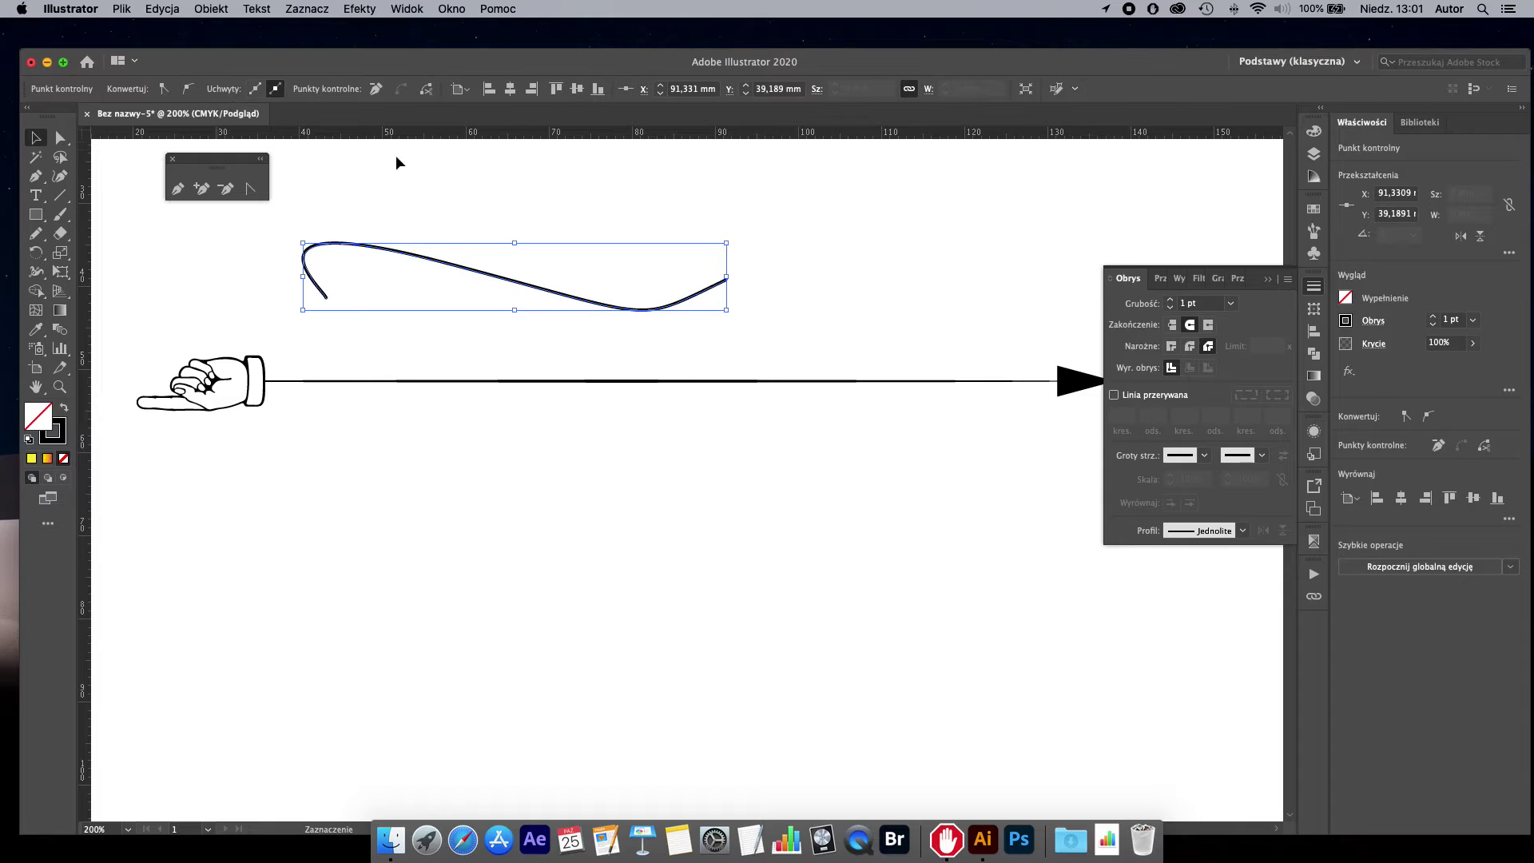
# Step: Give the curve a 4 pt stroke with the elliptical width profile and shift it right
pyautogui.click(376, 232)
pyautogui.click(220, 85)
pyautogui.click(220, 84)
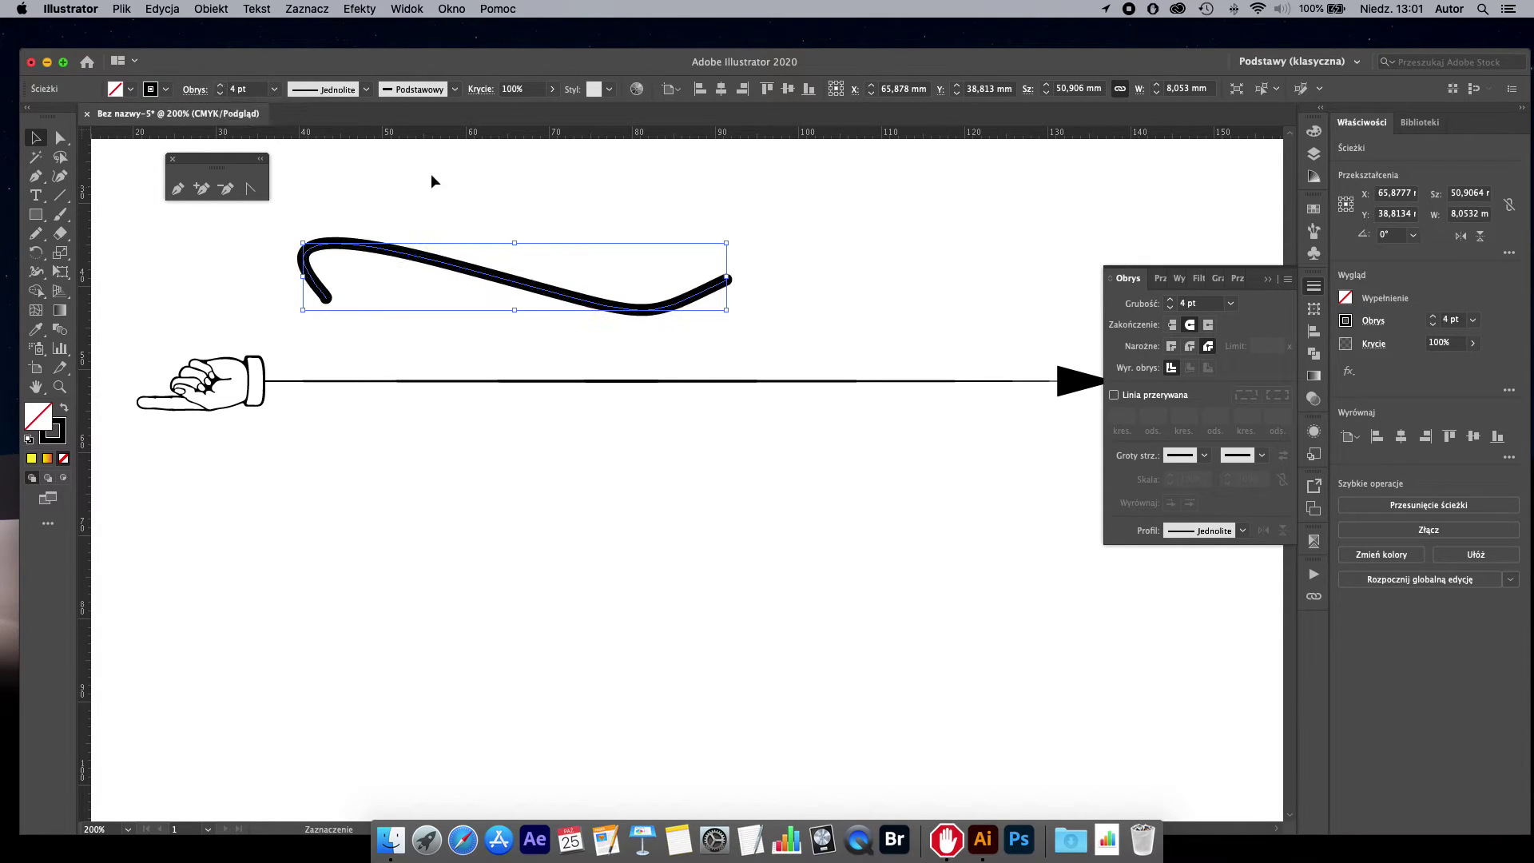
pyautogui.click(1243, 530)
pyautogui.click(1148, 560)
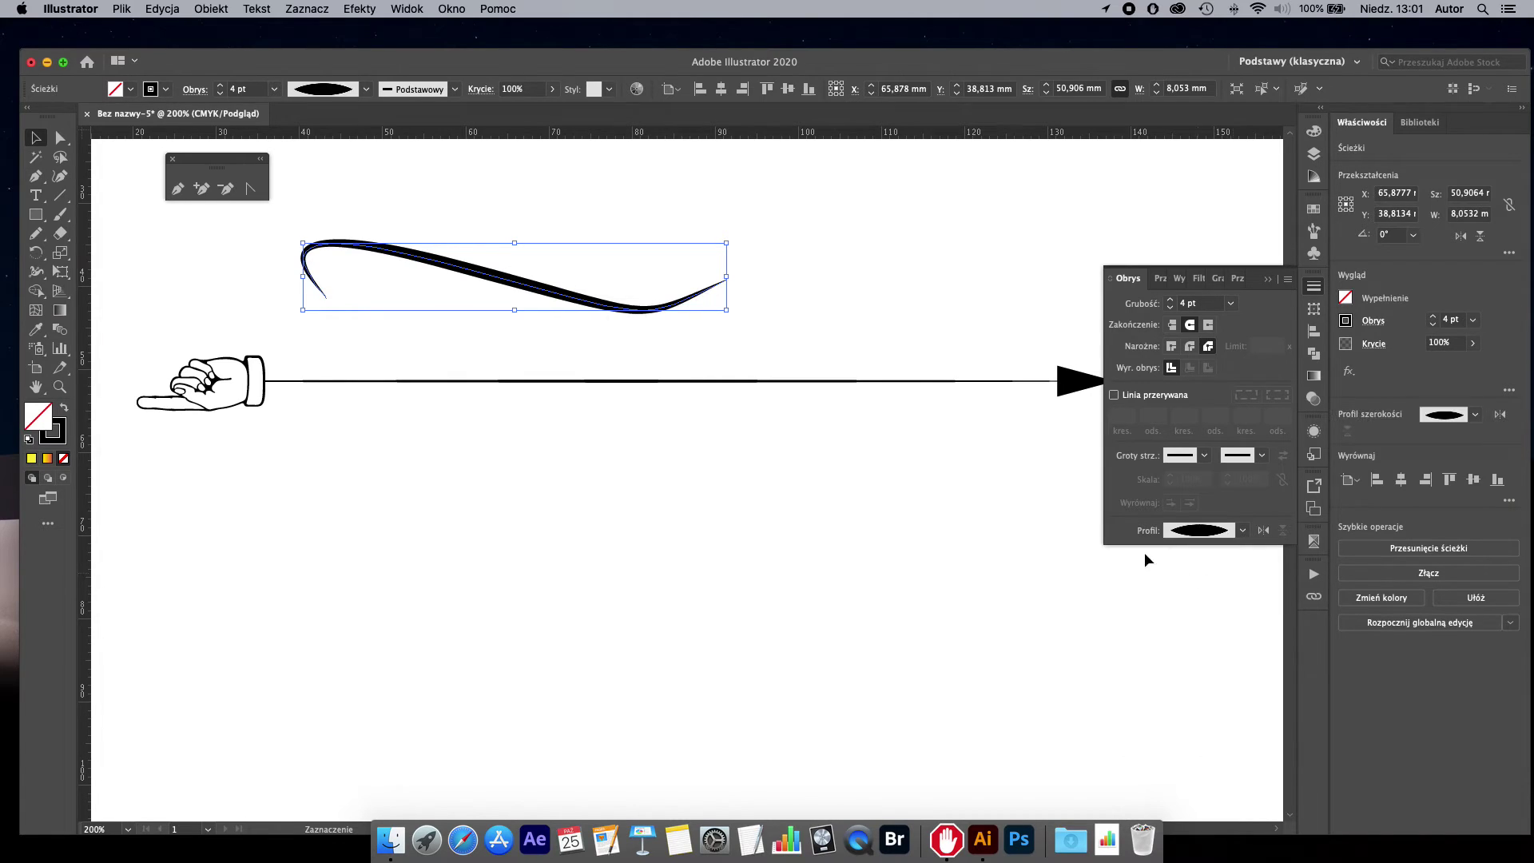
pyautogui.click(787, 370)
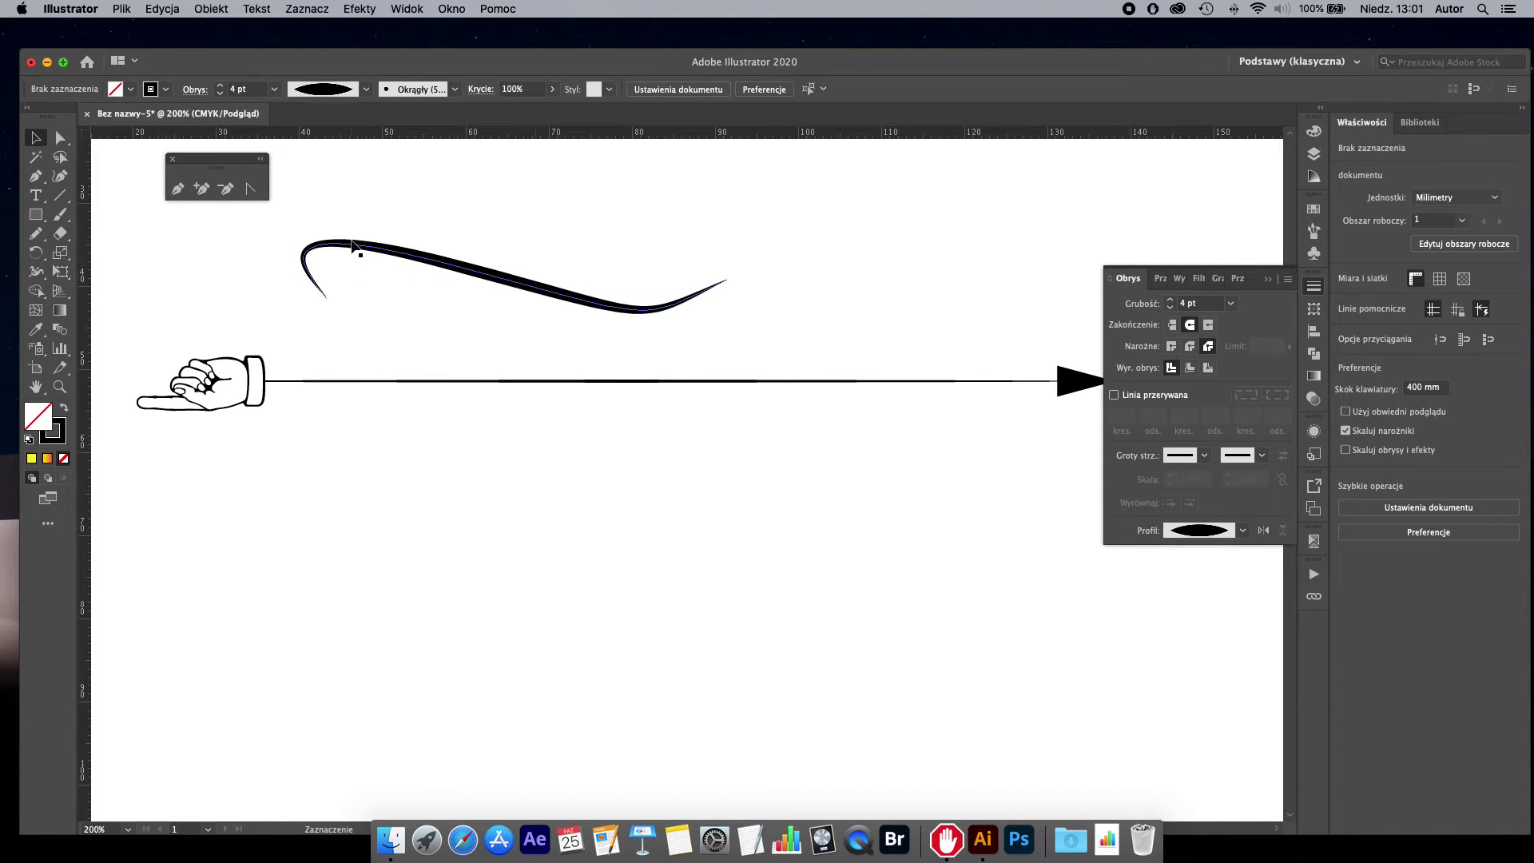
pyautogui.moveTo(421, 256); pyautogui.dragTo(683, 398)
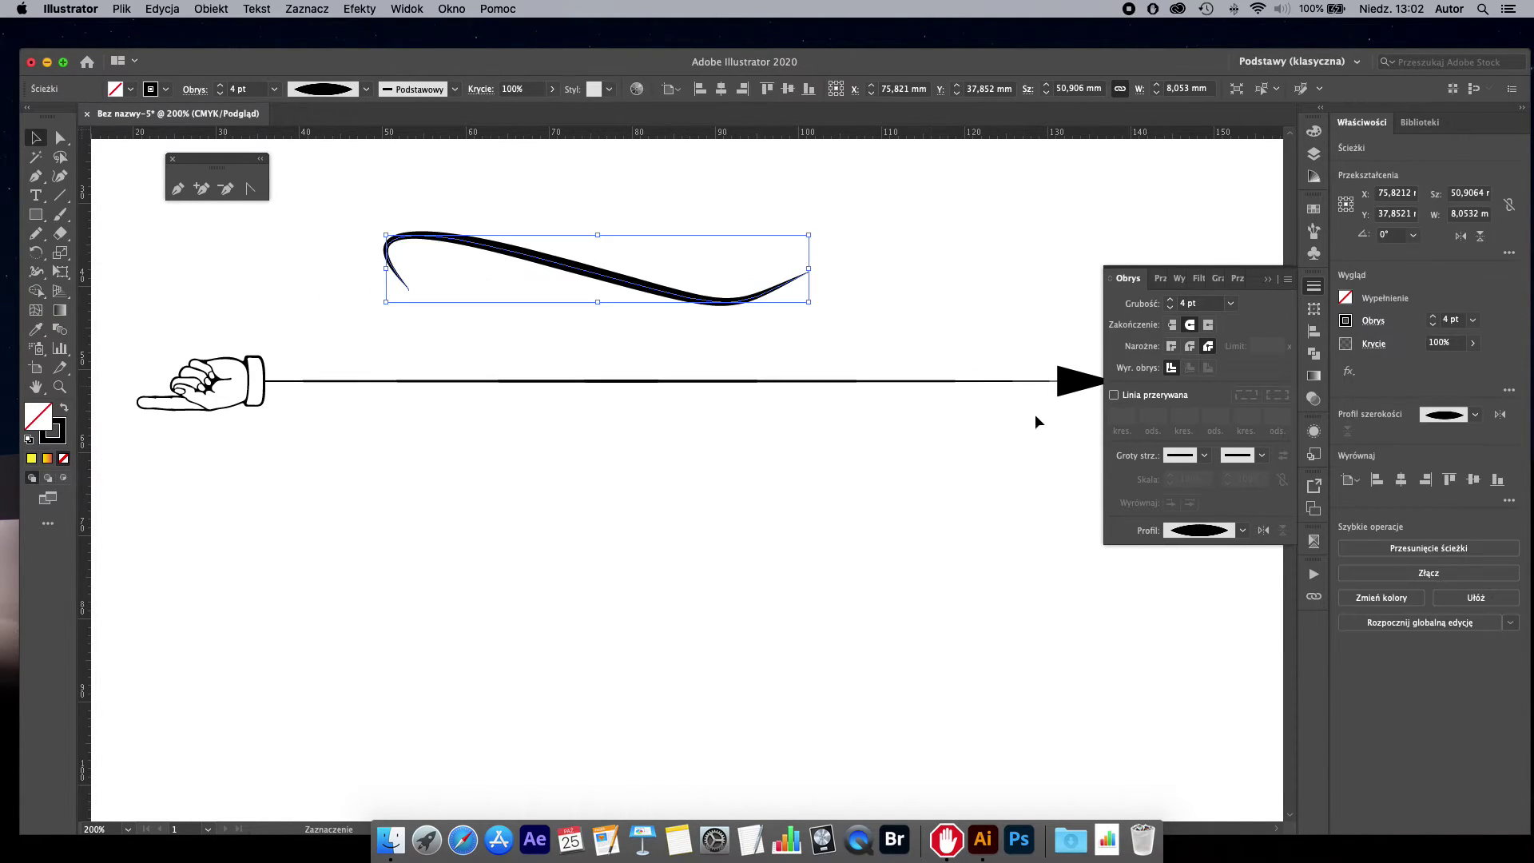
# Step: Give the curve a one-sided taper profile, flipped so the thick end is on the left
pyautogui.click(1242, 530)
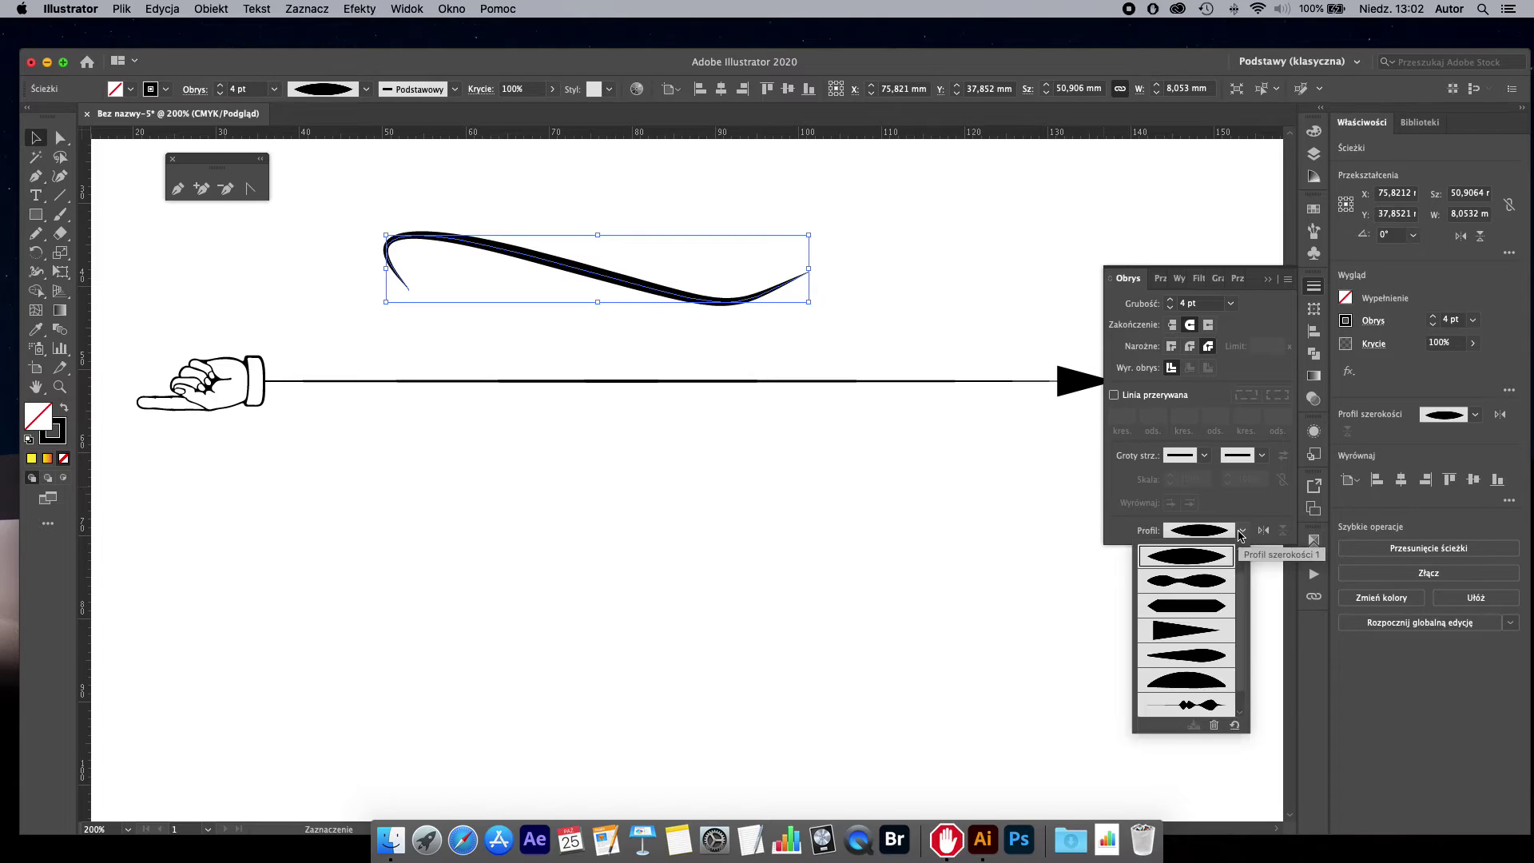
pyautogui.click(1205, 584)
pyautogui.click(1242, 530)
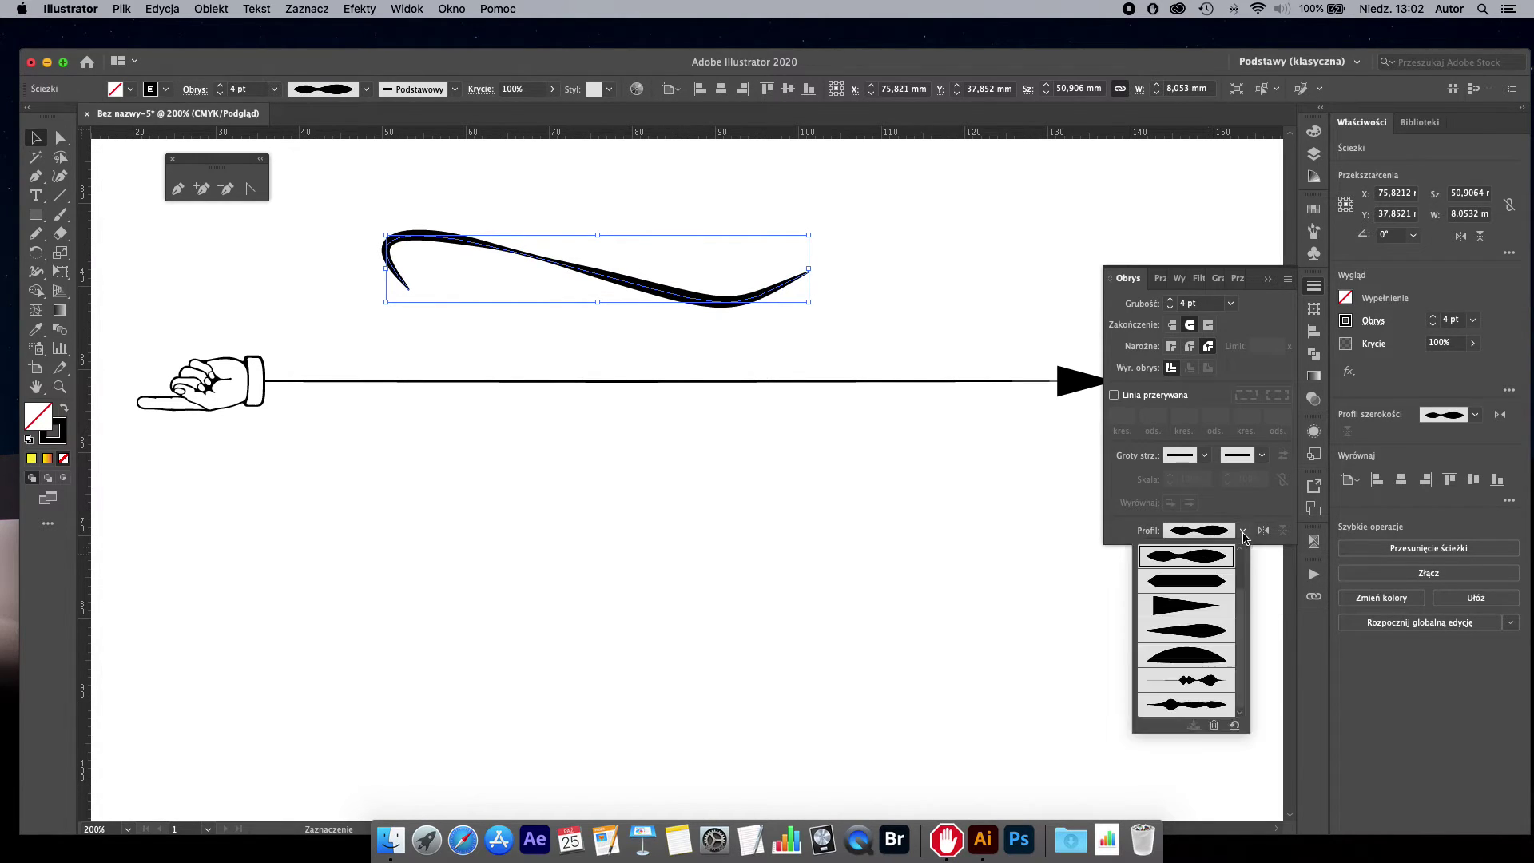
pyautogui.click(1210, 636)
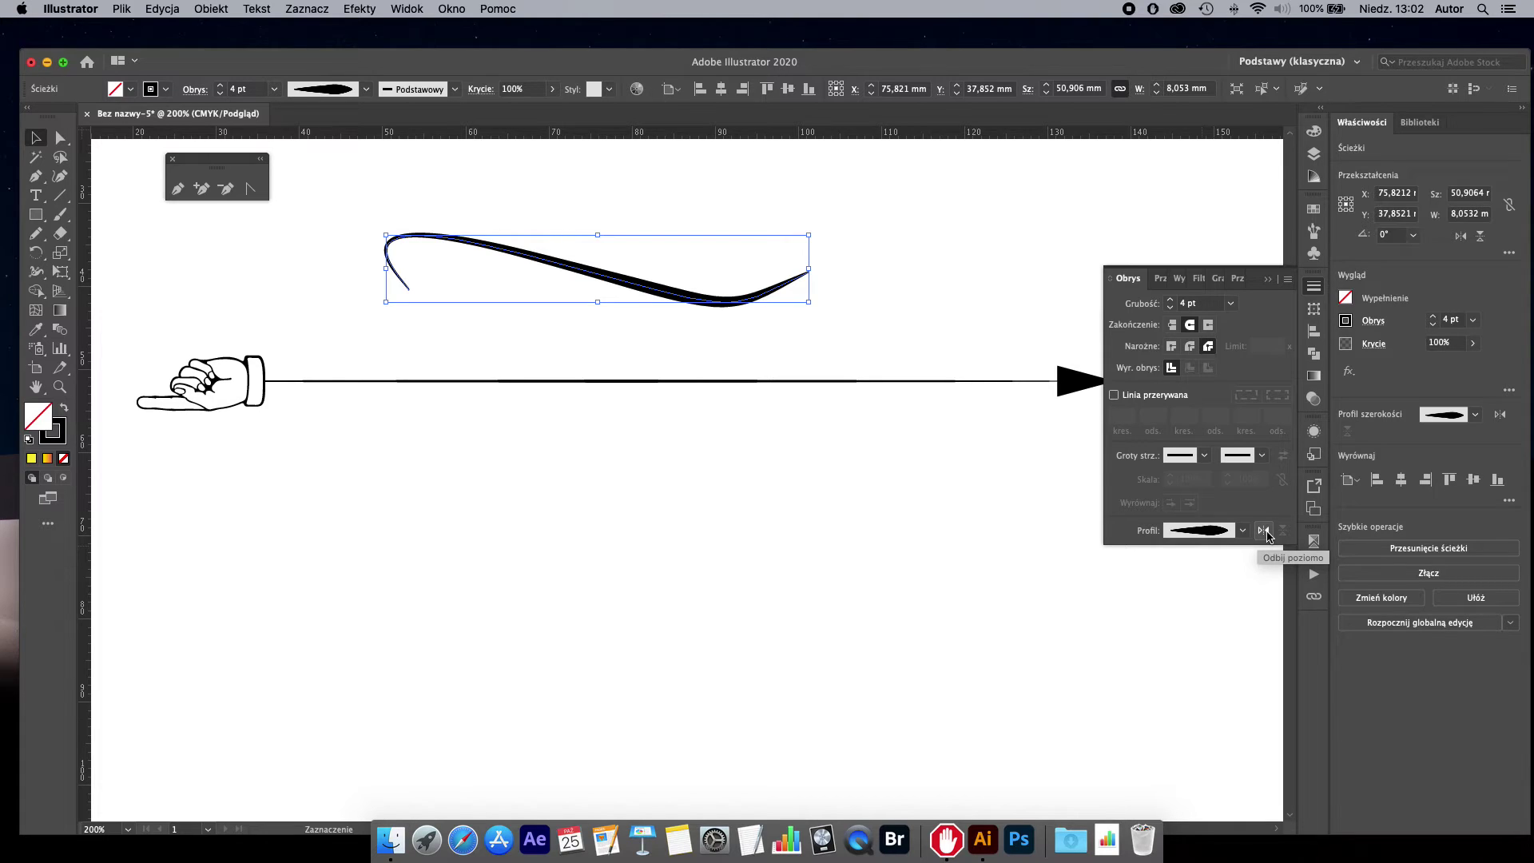
pyautogui.click(1264, 530)
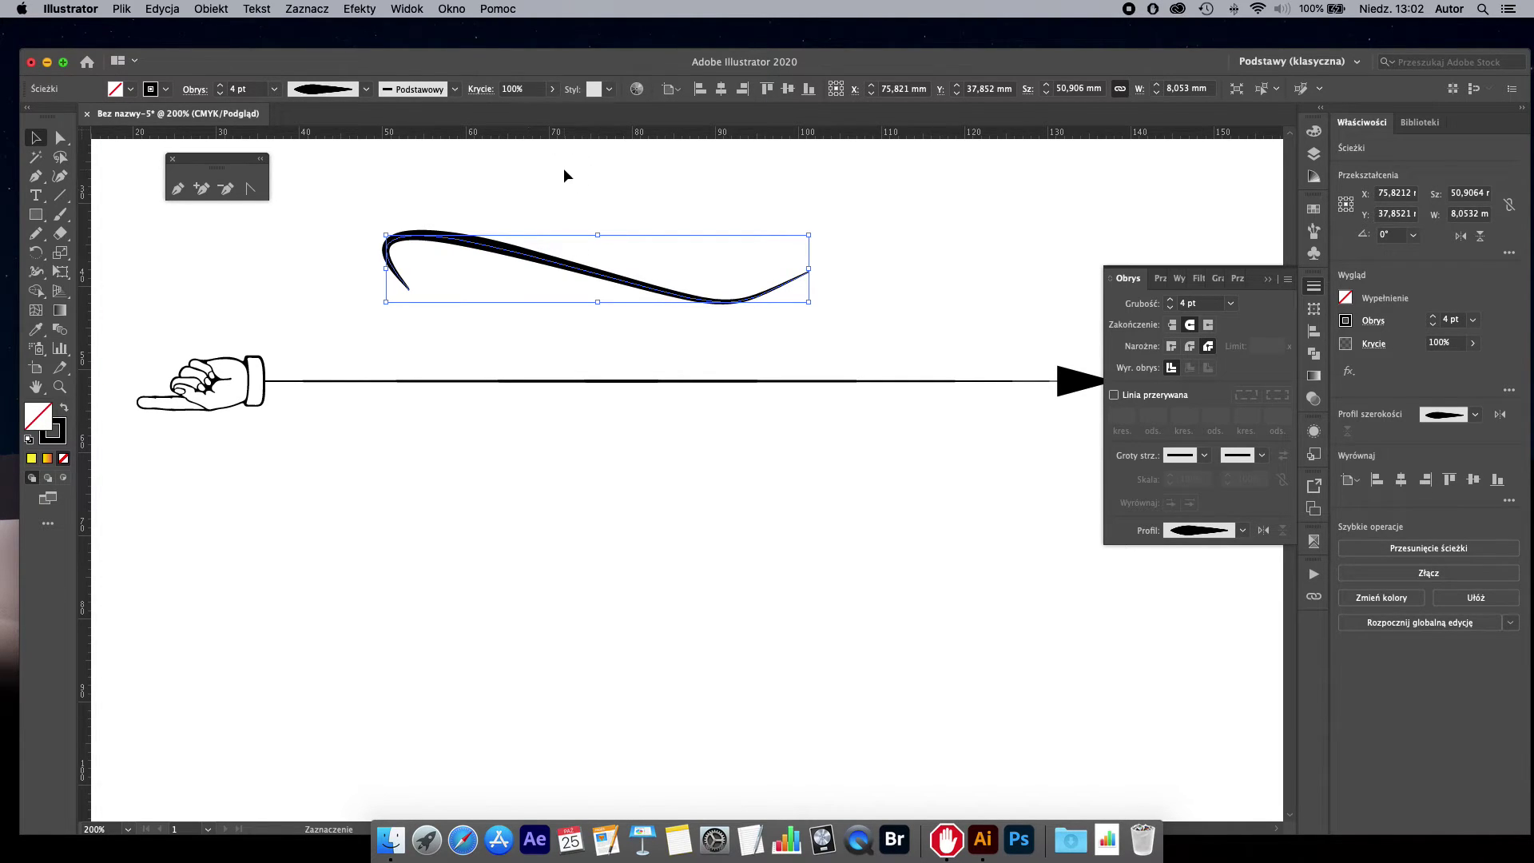
# Step: Reselect the curve to check its profile, then delete the long arrow line
pyautogui.moveTo(540, 216); pyautogui.dragTo(611, 324)
pyautogui.click(368, 91)
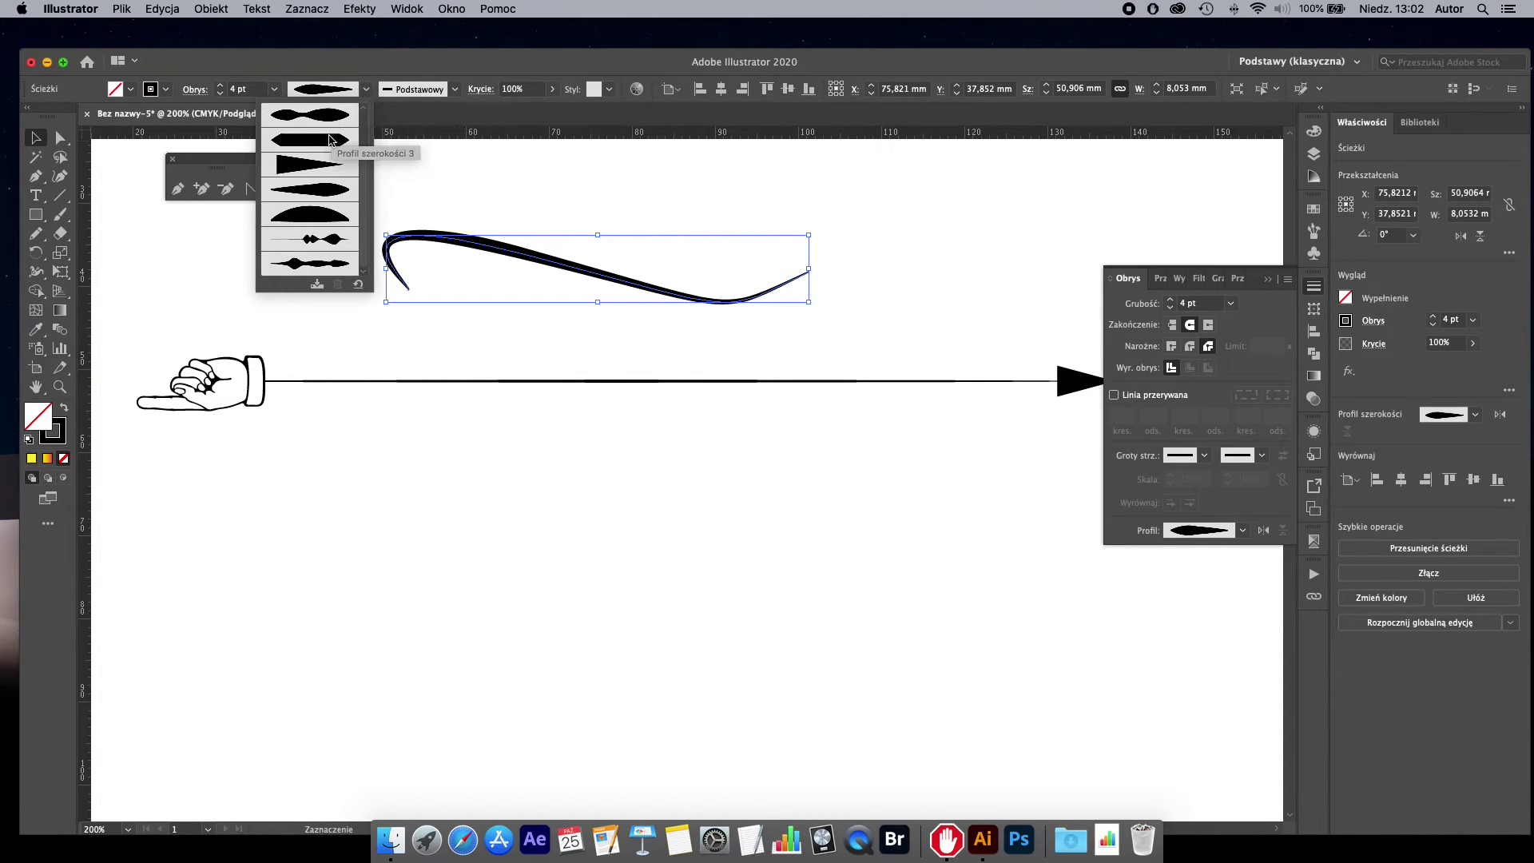
pyautogui.moveTo(361, 171); pyautogui.dragTo(376, 154)
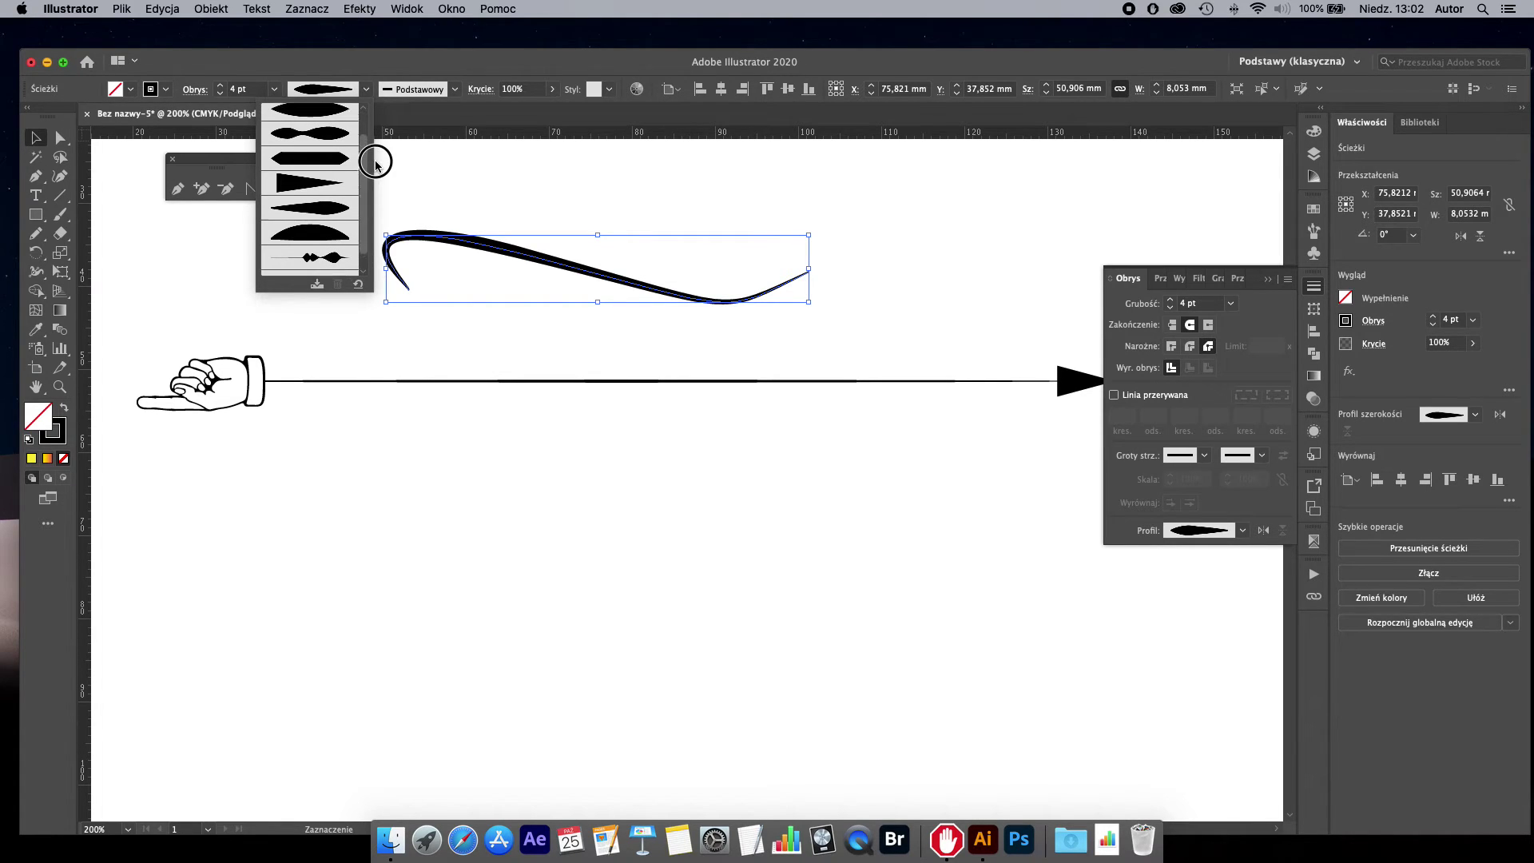
pyautogui.click(147, 274)
pyautogui.moveTo(159, 226); pyautogui.dragTo(318, 429)
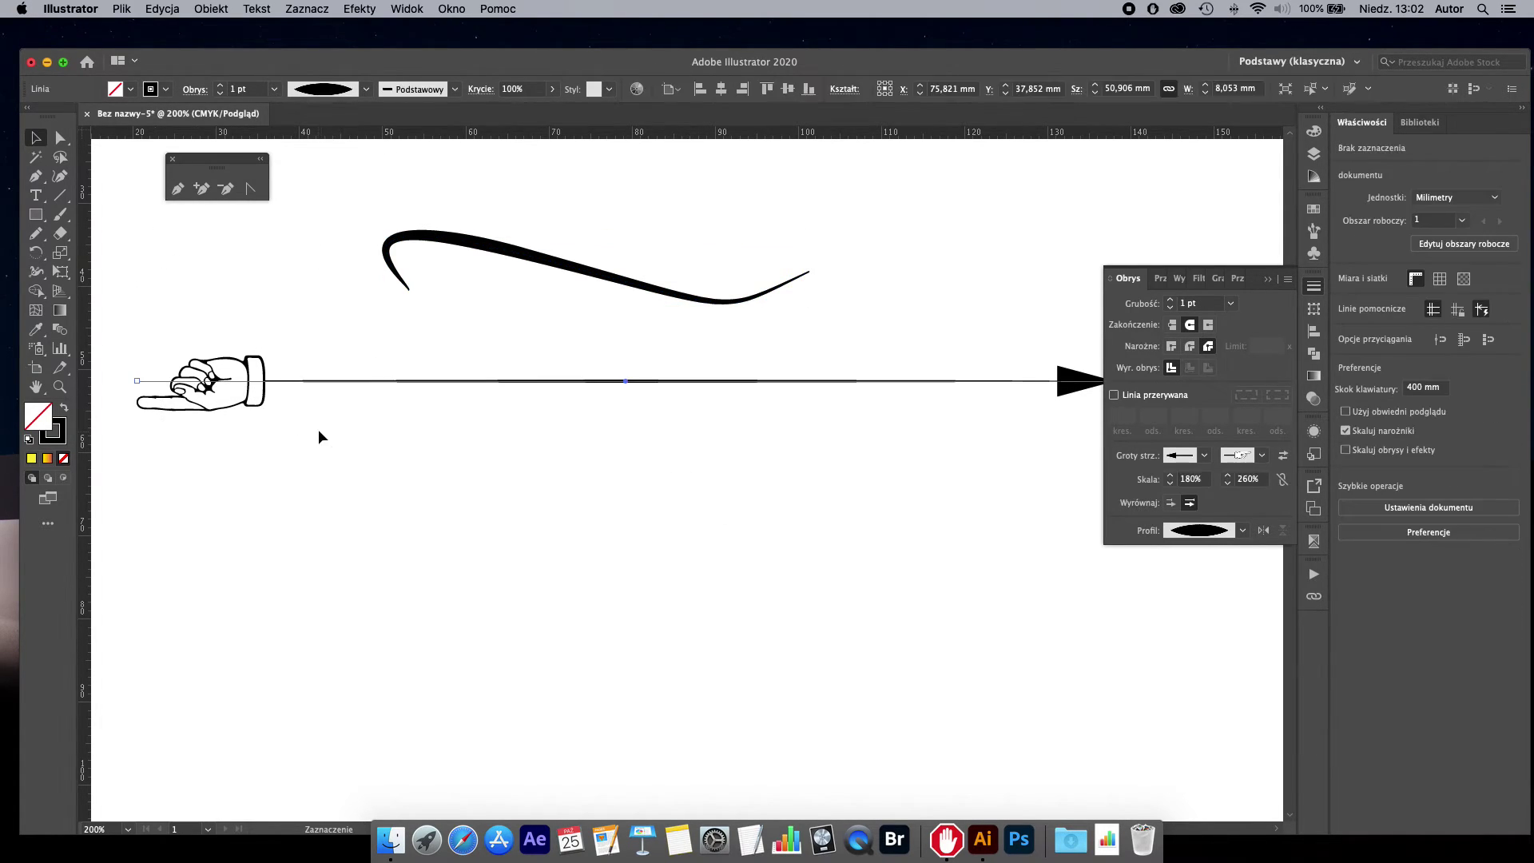
pyautogui.press('Delete')
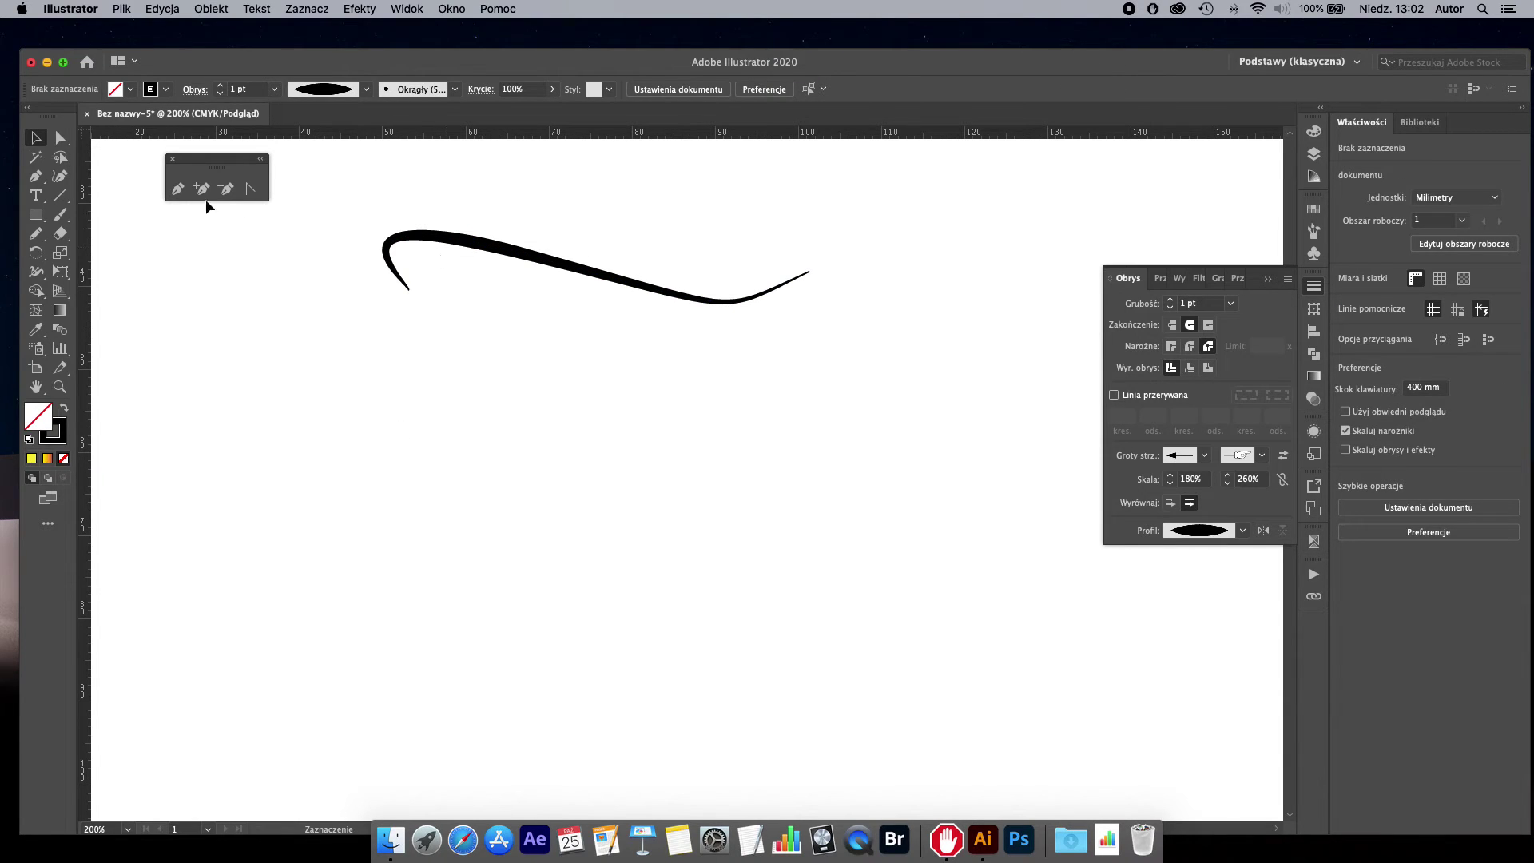
# Step: Drag the curve's end anchors and handles into a long S-wave climbing to the upper right
pyautogui.click(68, 139)
pyautogui.moveTo(408, 290); pyautogui.dragTo(222, 490)
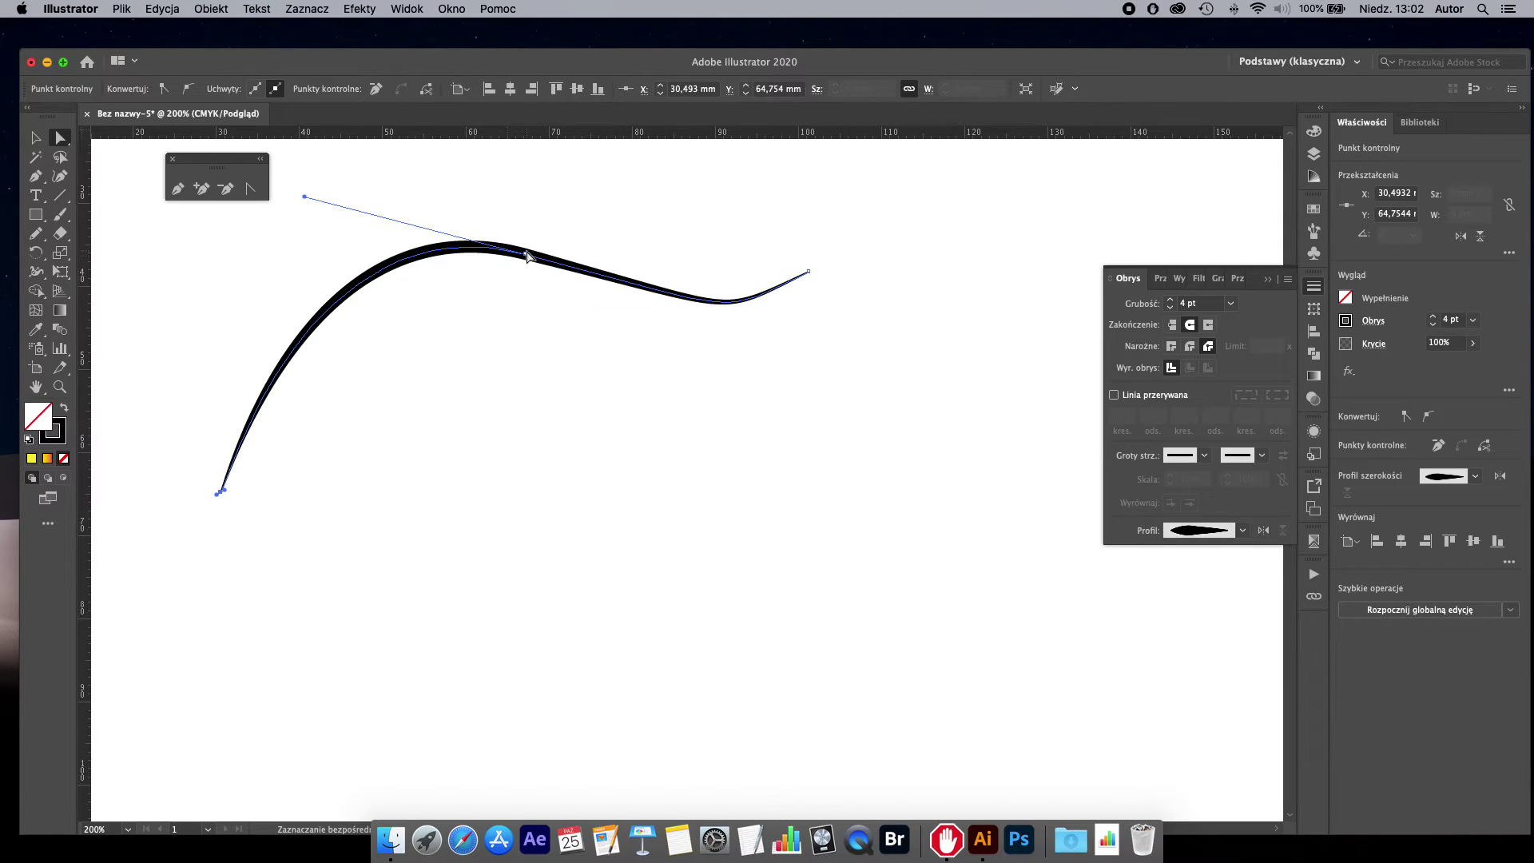
pyautogui.moveTo(526, 258); pyautogui.dragTo(559, 352)
pyautogui.moveTo(808, 272); pyautogui.dragTo(968, 250)
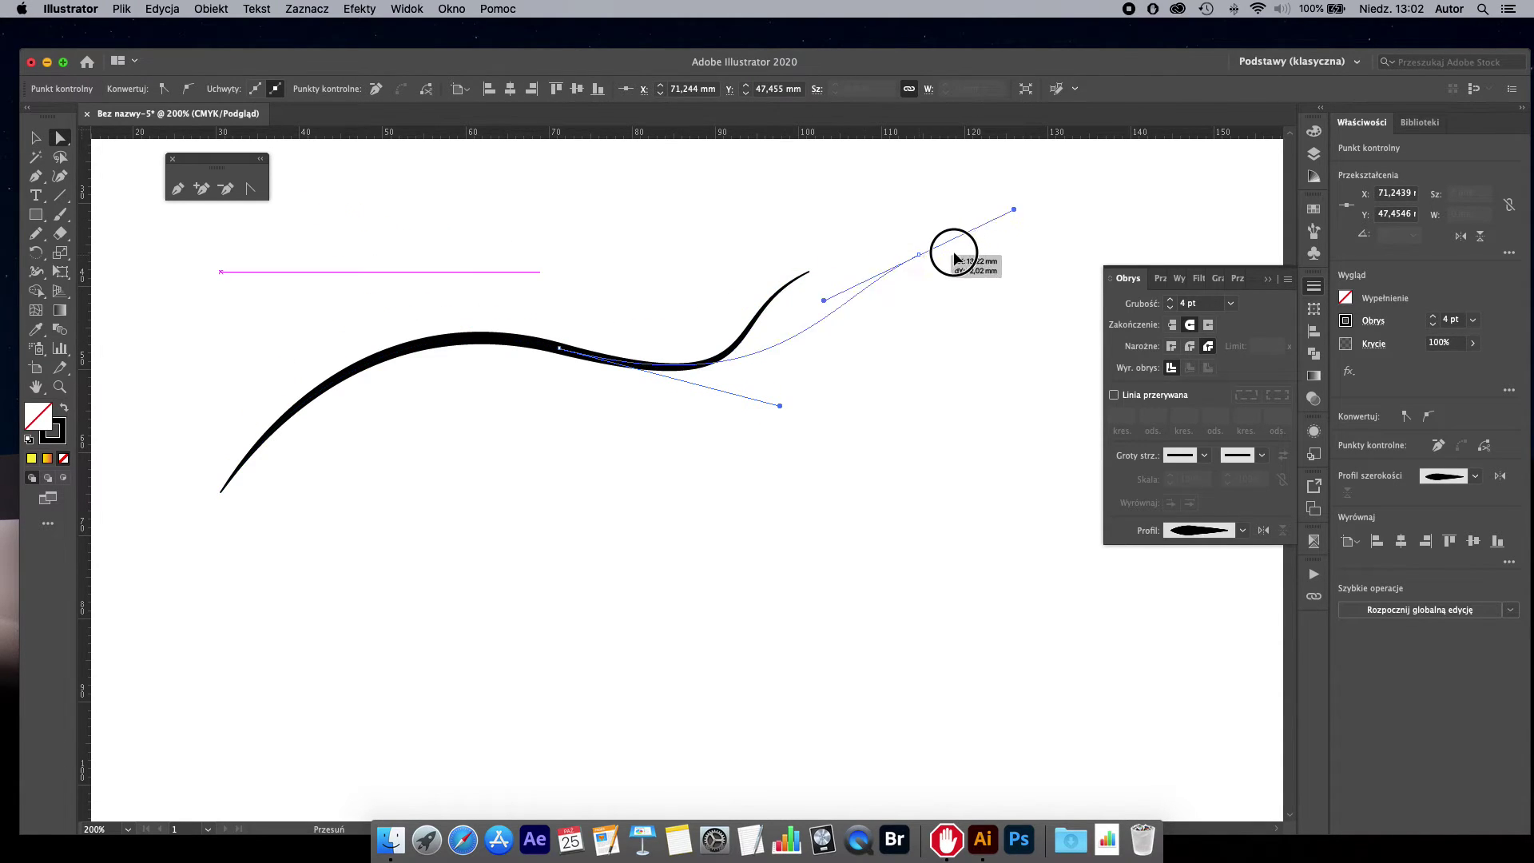
pyautogui.moveTo(780, 406); pyautogui.dragTo(850, 465)
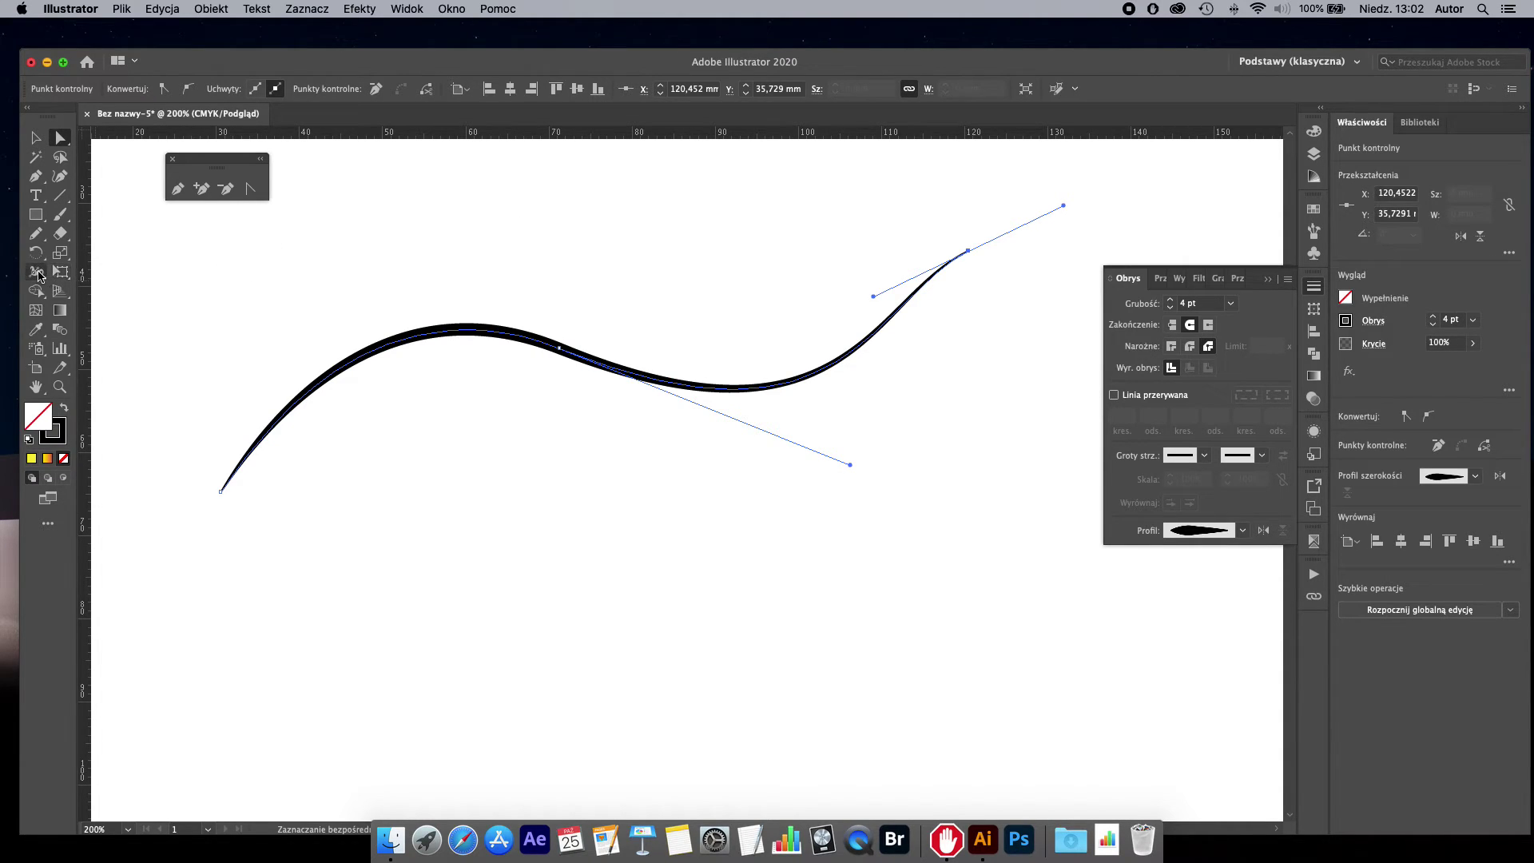
pyautogui.moveTo(38, 276); pyautogui.dragTo(205, 298)
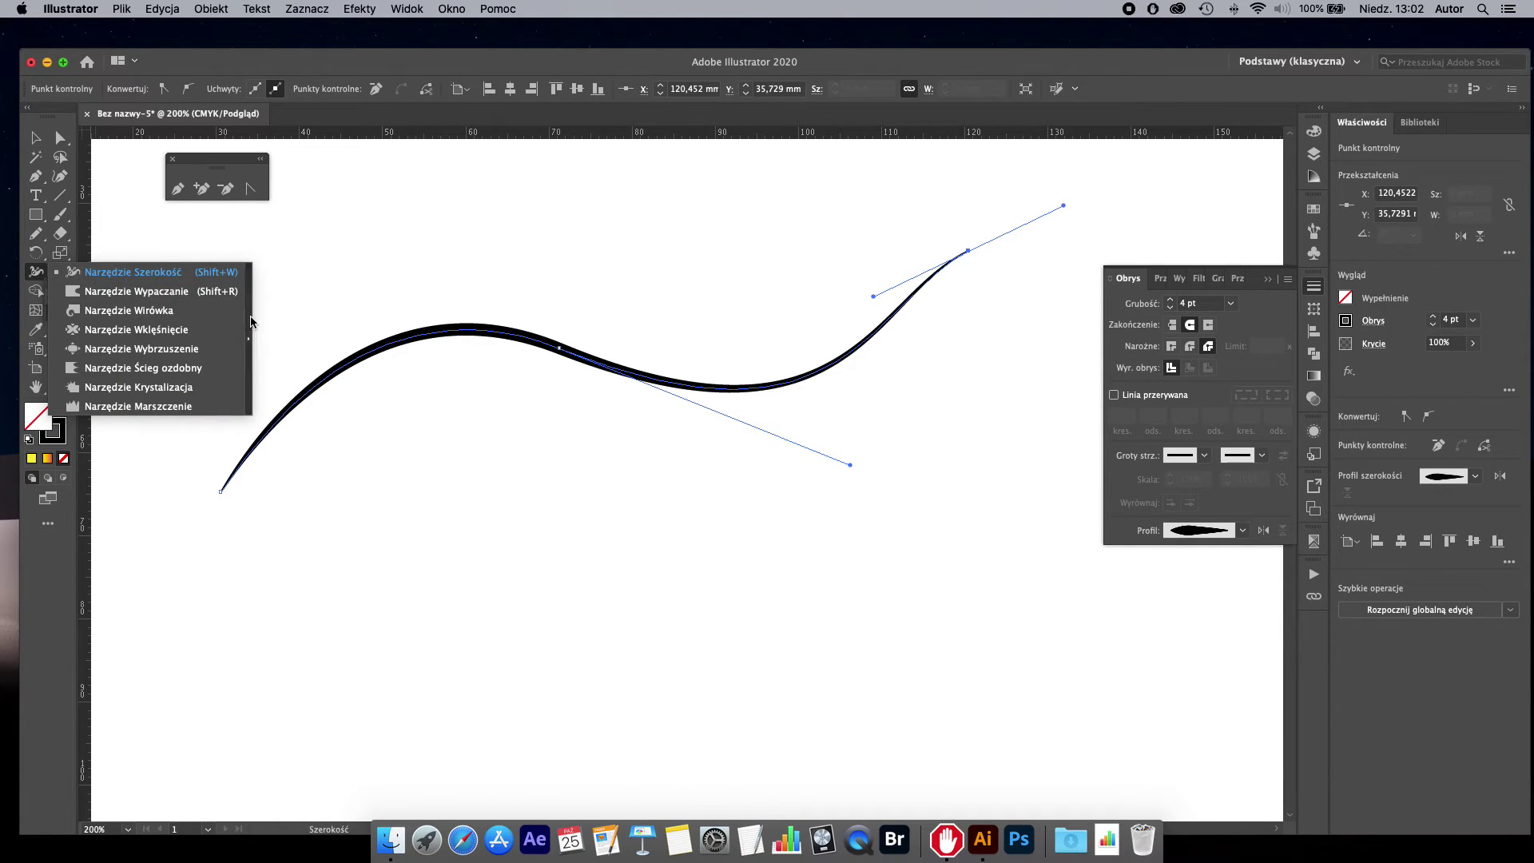
# Step: Float the Width tools and widen the stroke at the middle, dip and right bulge
pyautogui.click(251, 318)
pyautogui.moveTo(128, 297); pyautogui.dragTo(469, 162)
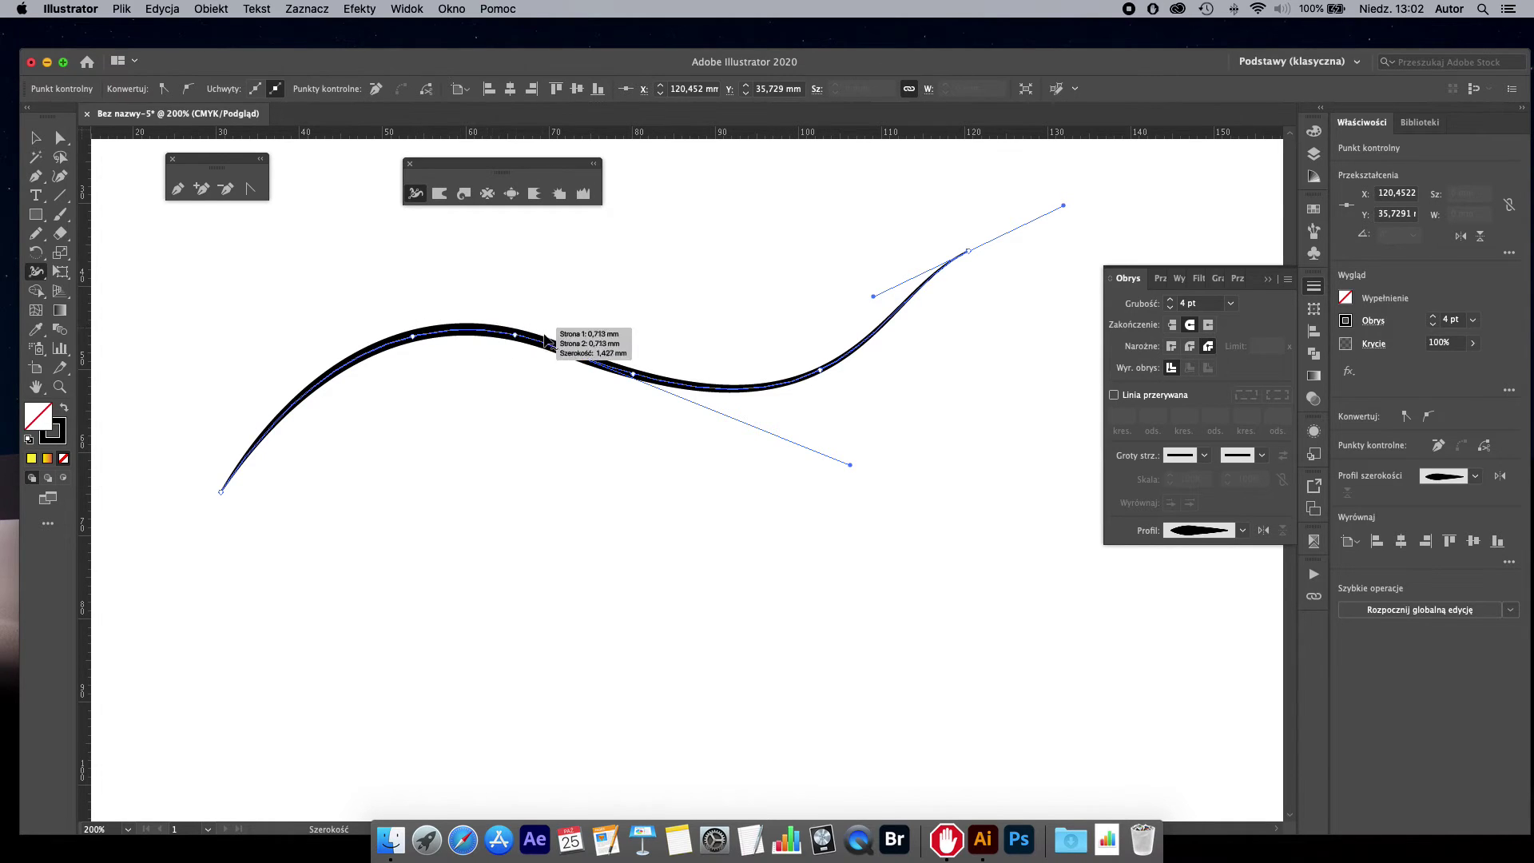
pyautogui.moveTo(588, 371)
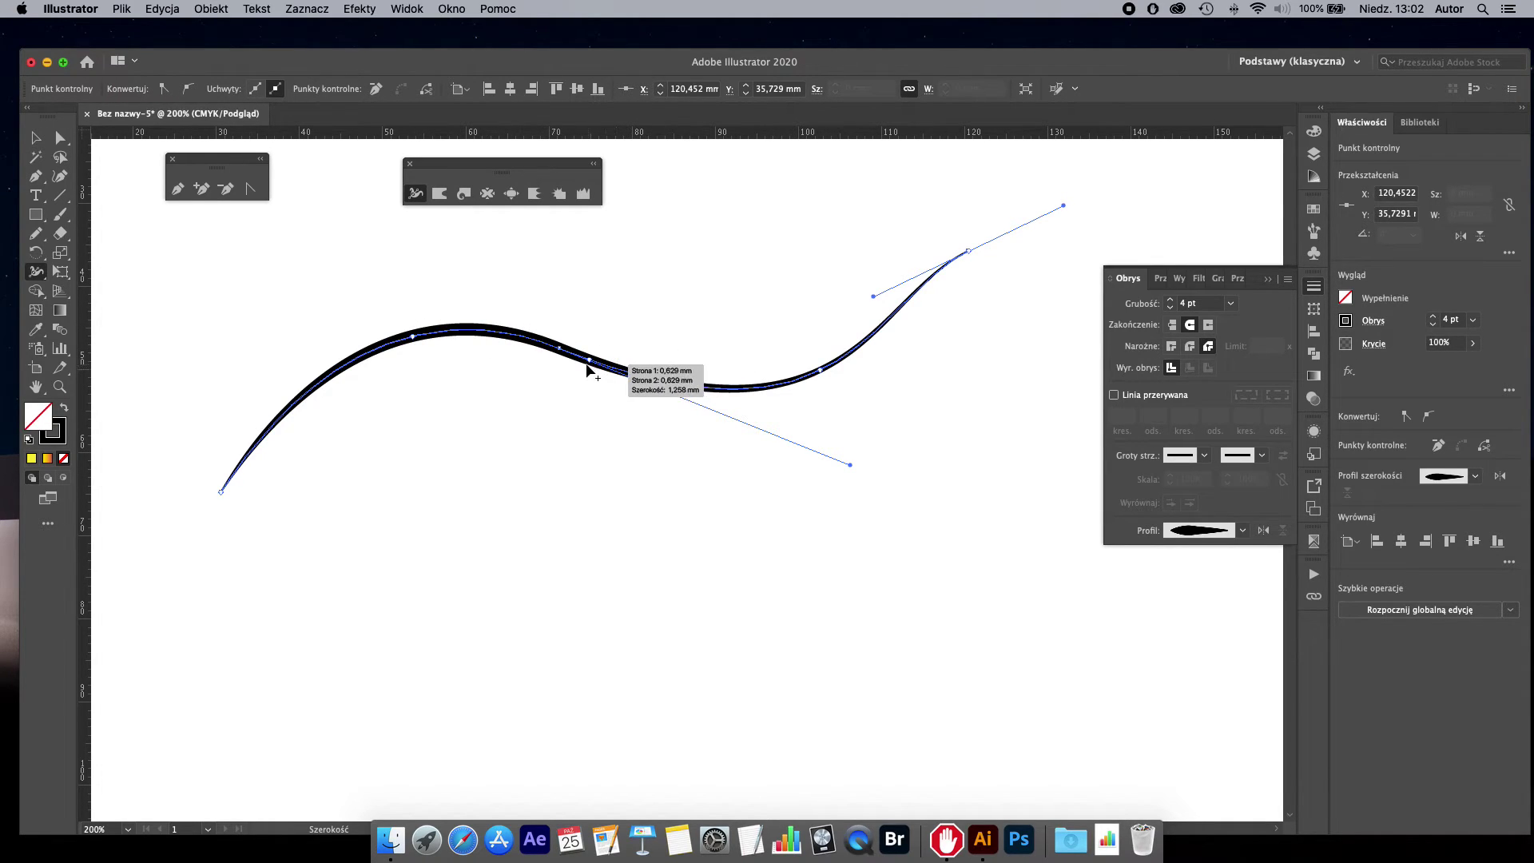
pyautogui.moveTo(521, 345); pyautogui.dragTo(565, 353)
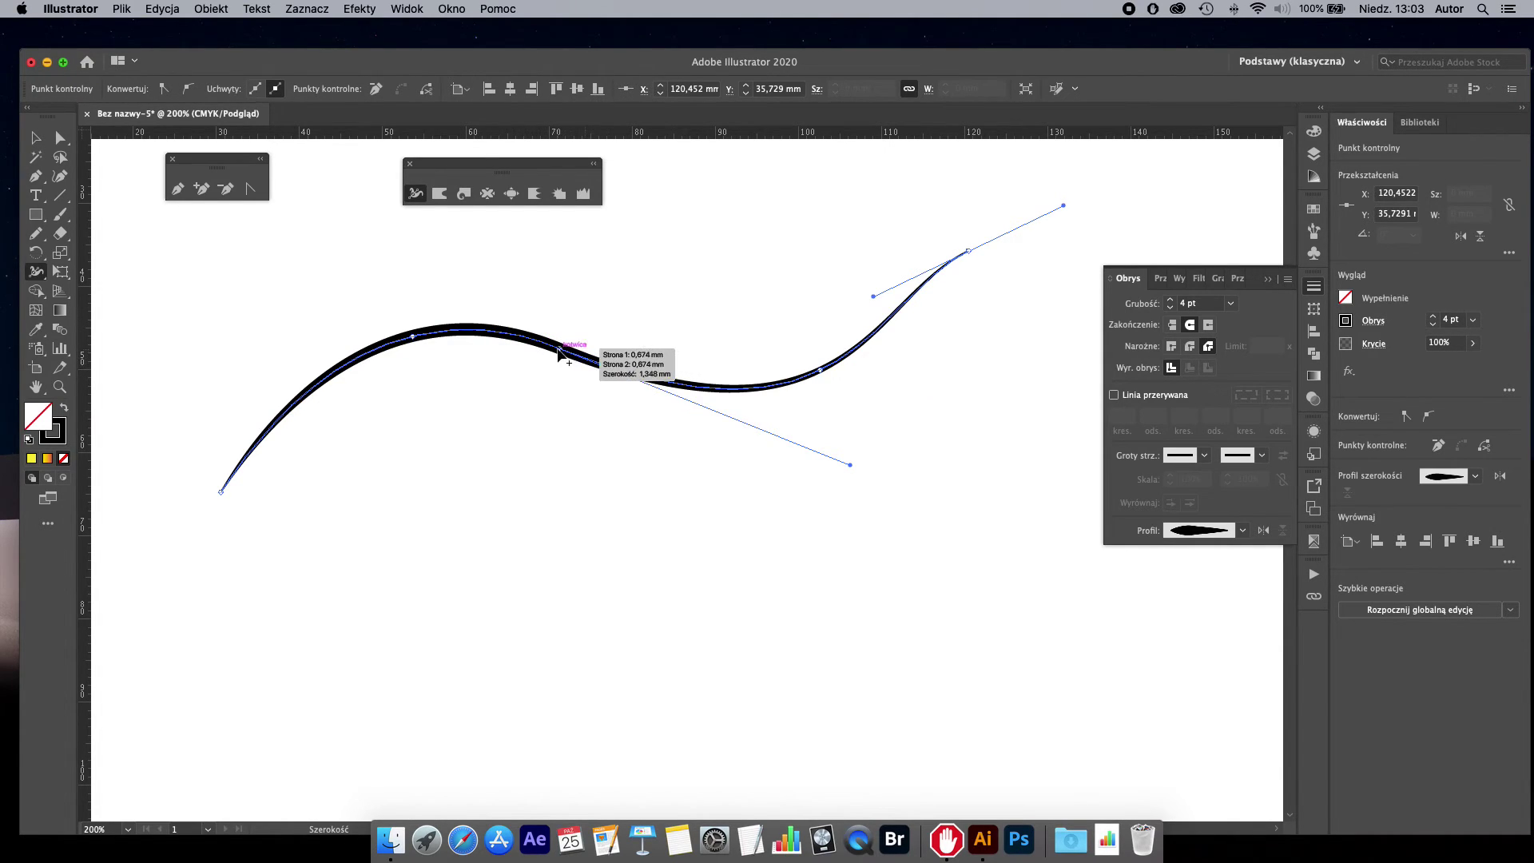
pyautogui.moveTo(559, 352); pyautogui.dragTo(545, 387)
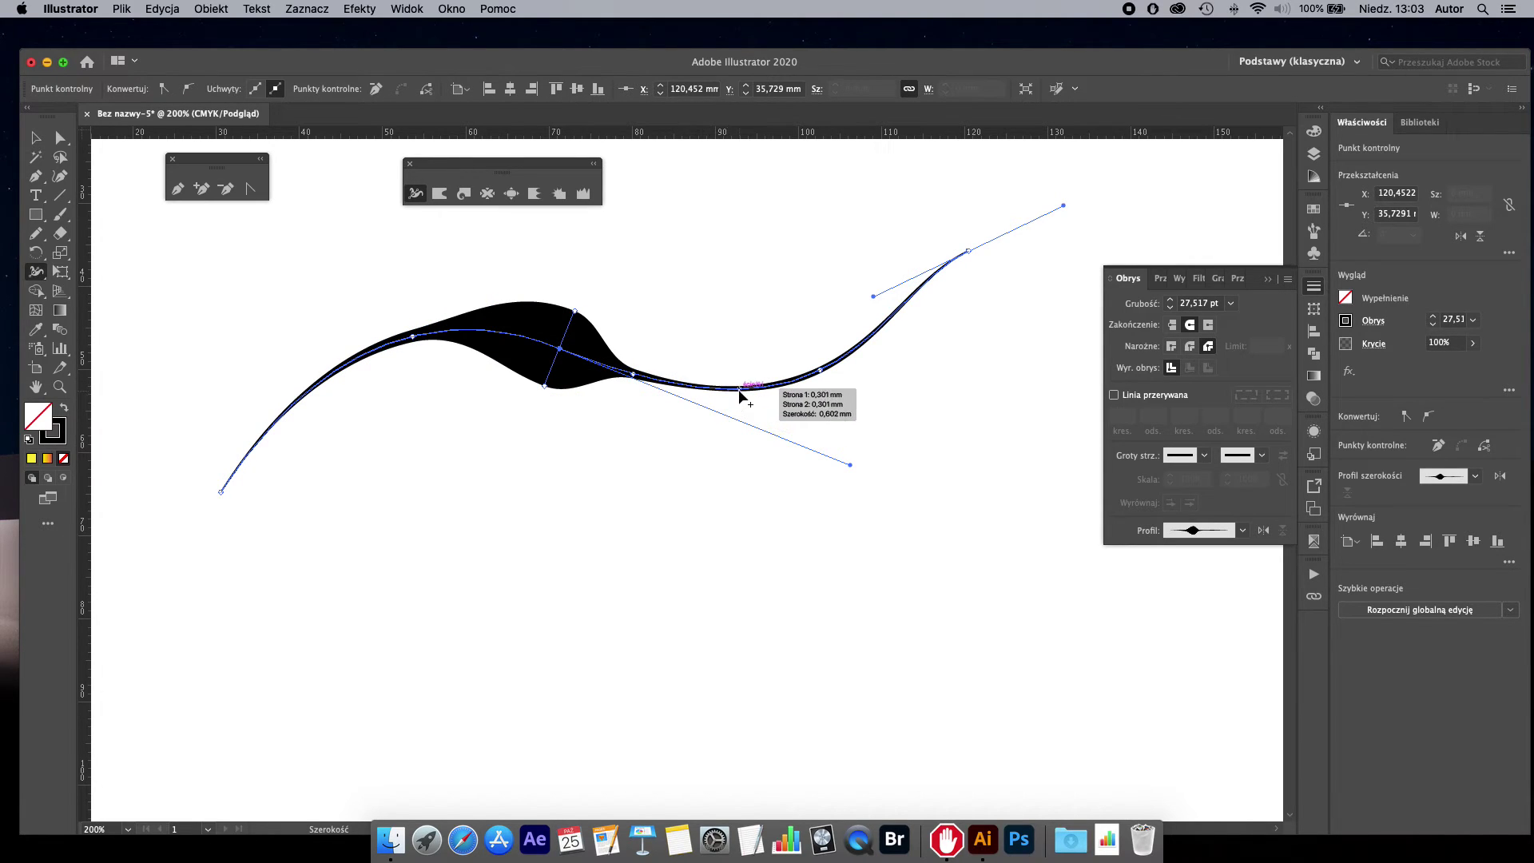
pyautogui.moveTo(740, 388)
pyautogui.mouseDown()
pyautogui.moveTo(743, 472)
pyautogui.moveTo(742, 428)
pyautogui.mouseUp()
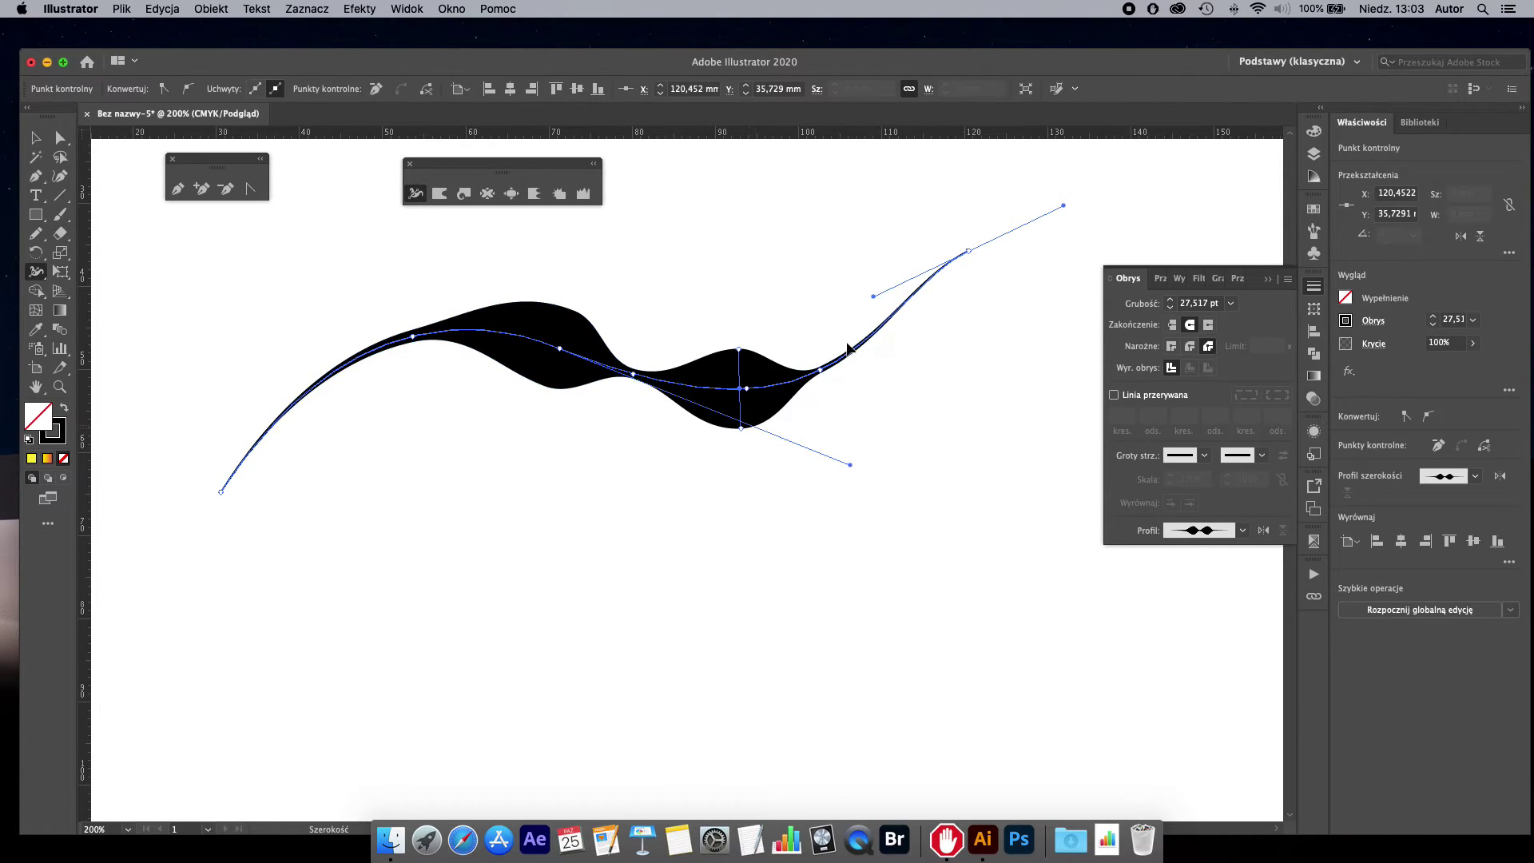
pyautogui.moveTo(875, 336); pyautogui.dragTo(933, 393)
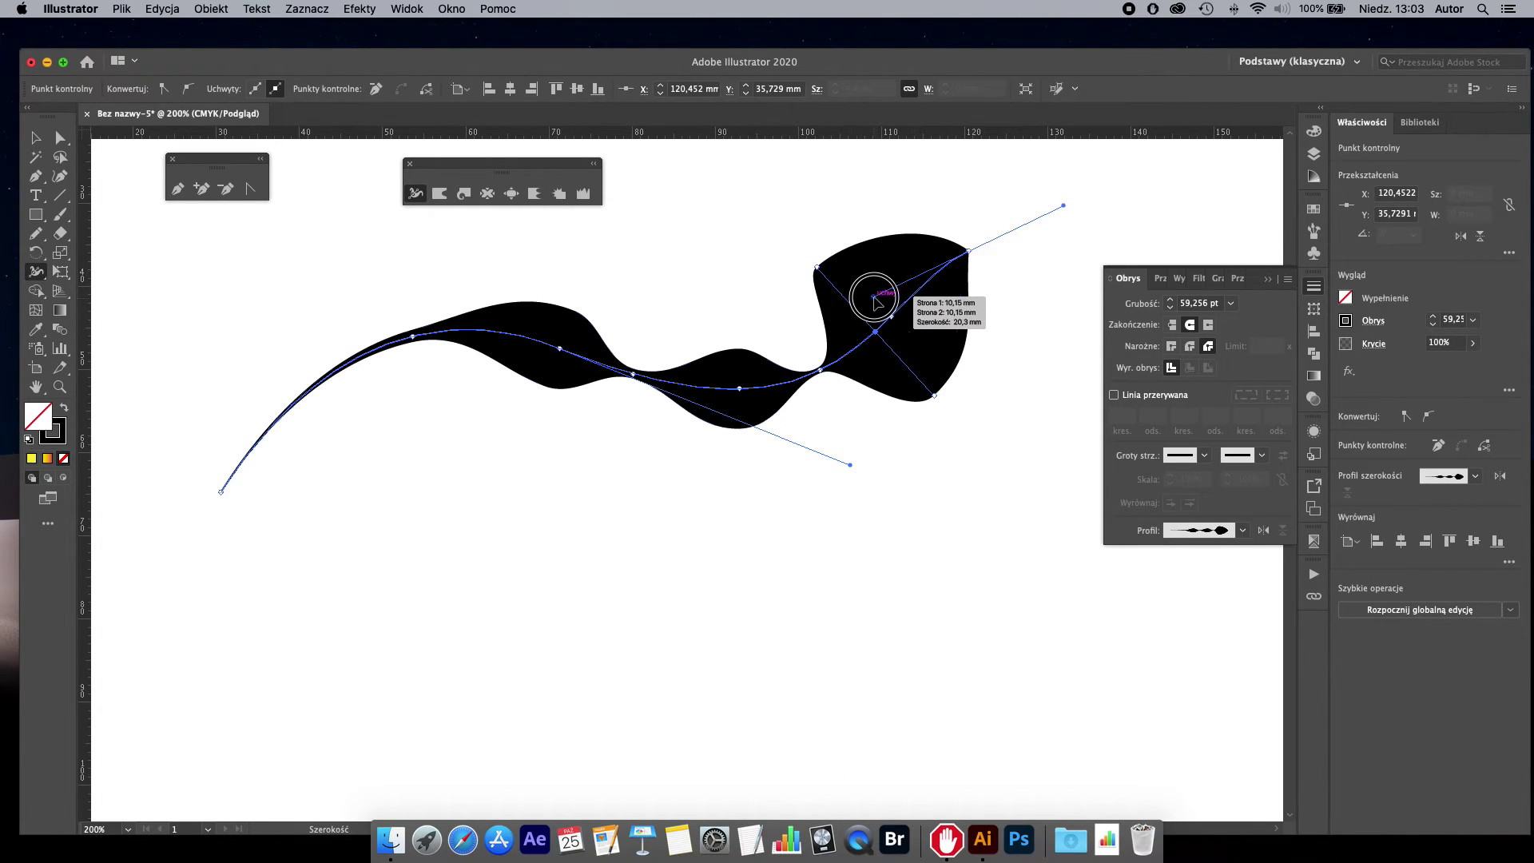
# Step: Refine the widths so the ribbon flares at the right, then deselect and nudge it
pyautogui.moveTo(874, 300)
pyautogui.mouseDown()
pyautogui.moveTo(874, 247)
pyautogui.moveTo(986, 325)
pyautogui.moveTo(895, 344)
pyautogui.moveTo(897, 295)
pyautogui.moveTo(856, 332)
pyautogui.mouseUp()
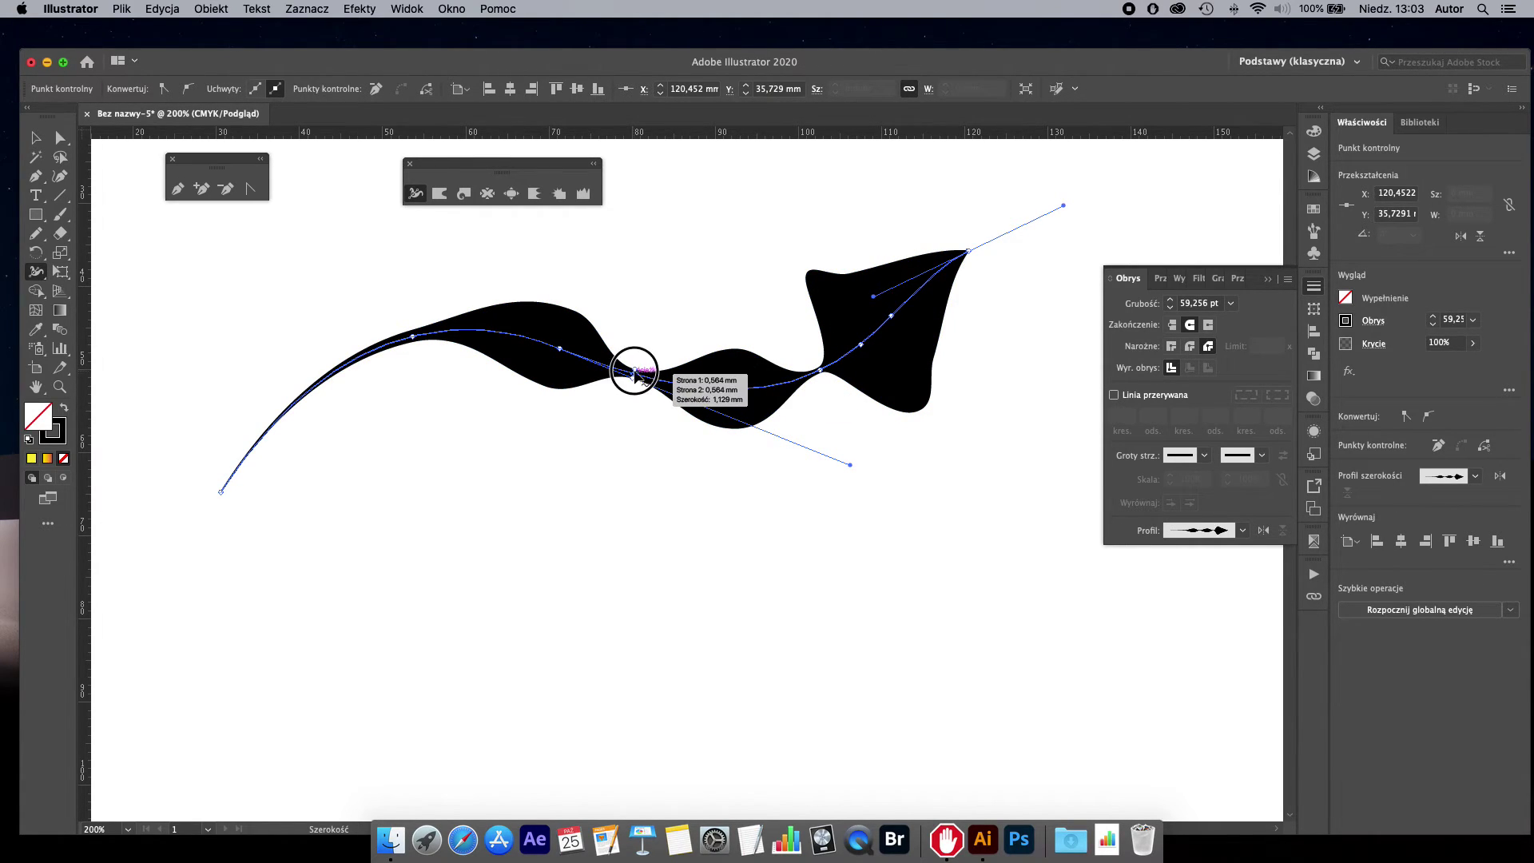
pyautogui.moveTo(635, 372); pyautogui.dragTo(641, 333)
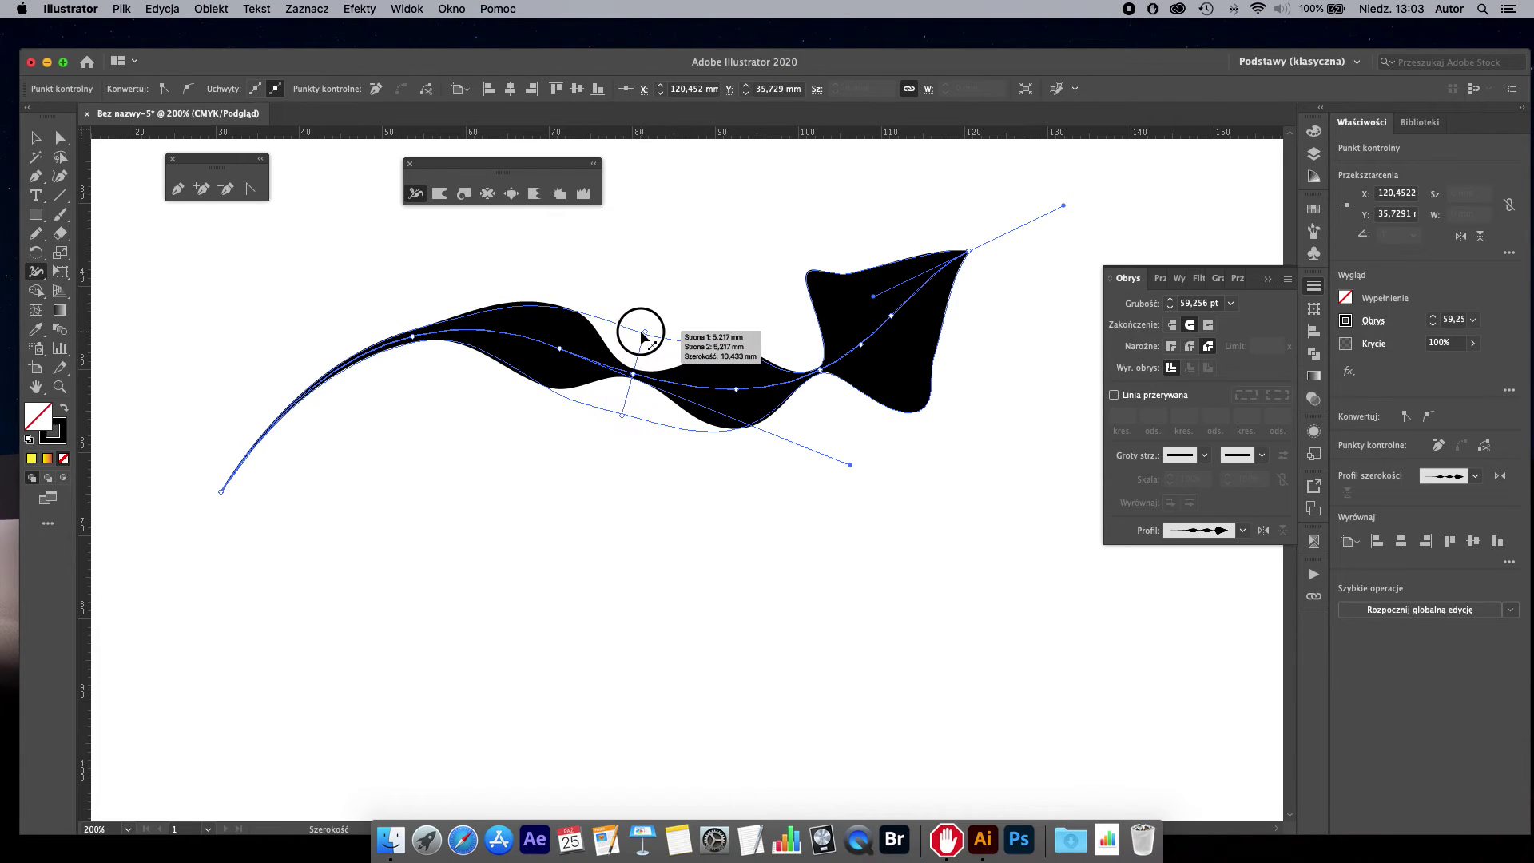
pyautogui.moveTo(643, 335)
pyautogui.mouseDown()
pyautogui.moveTo(719, 386)
pyautogui.moveTo(589, 353)
pyautogui.mouseUp()
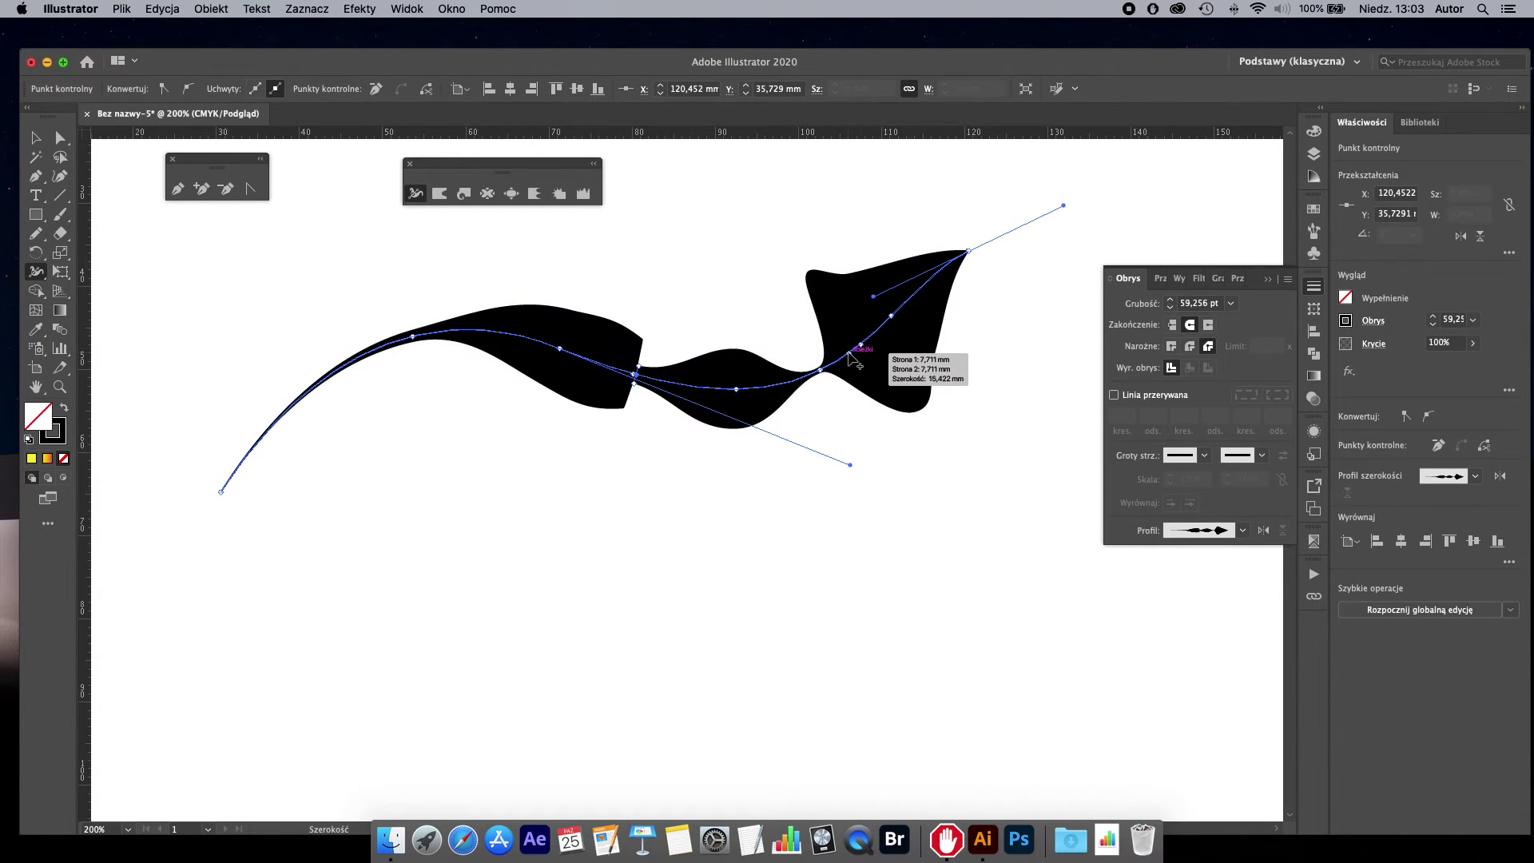
pyautogui.moveTo(849, 354); pyautogui.dragTo(896, 303)
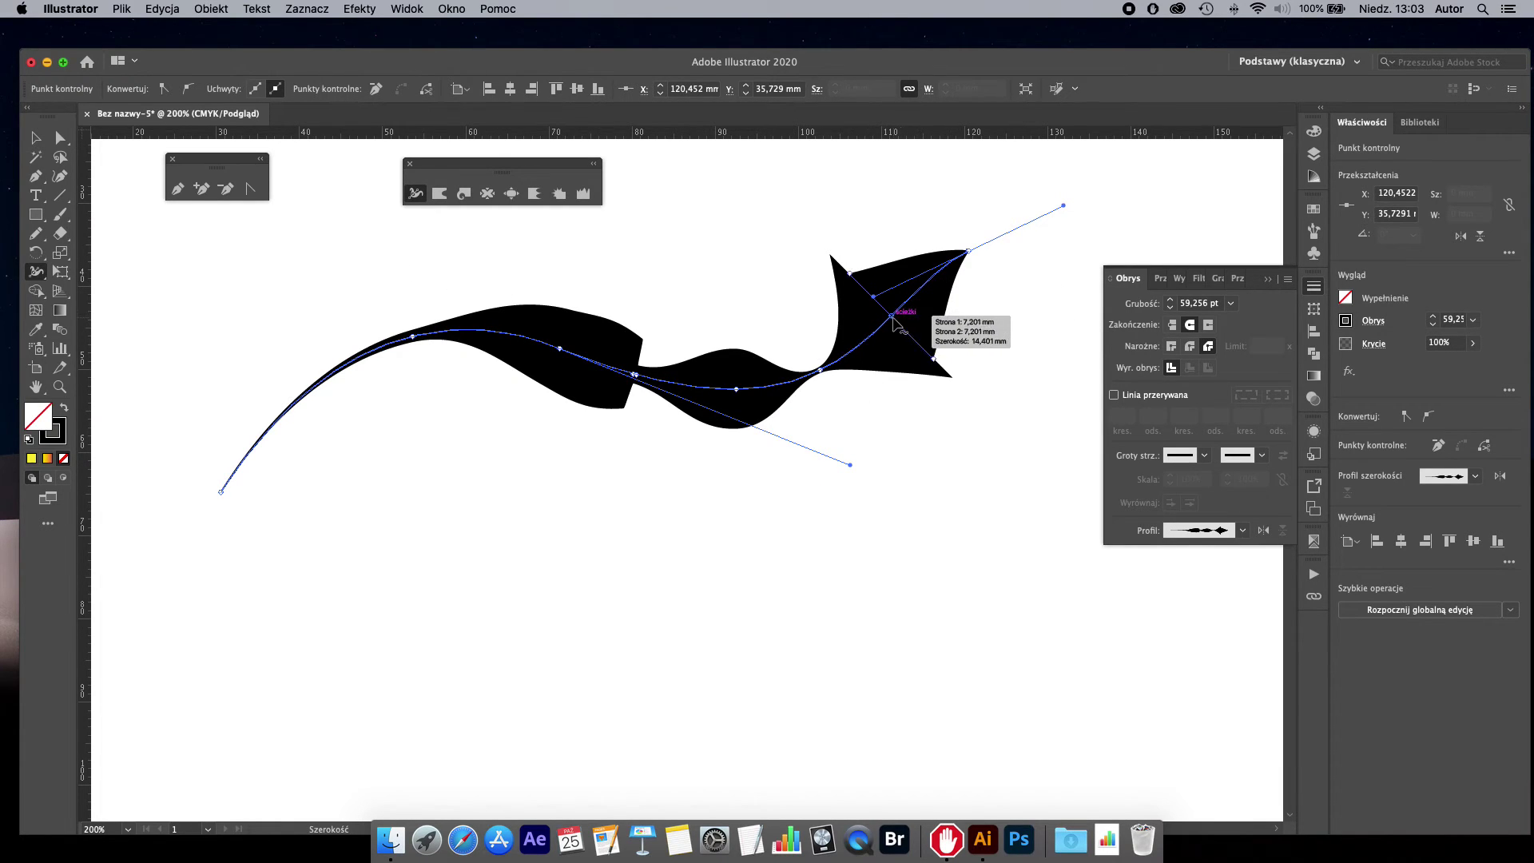
pyautogui.moveTo(866, 332); pyautogui.dragTo(949, 374)
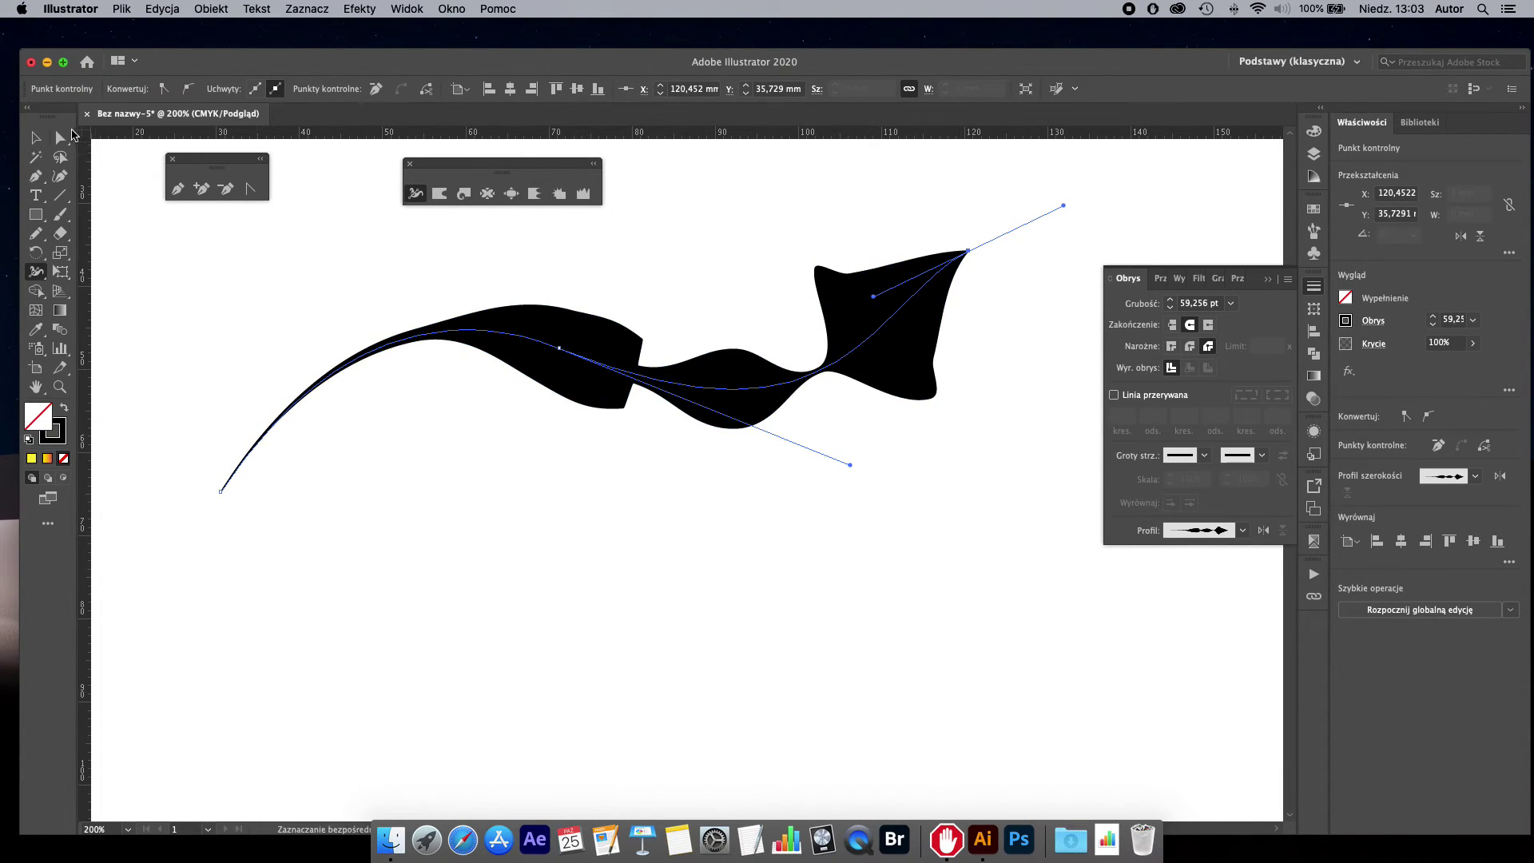
pyautogui.click(36, 138)
pyautogui.click(482, 461)
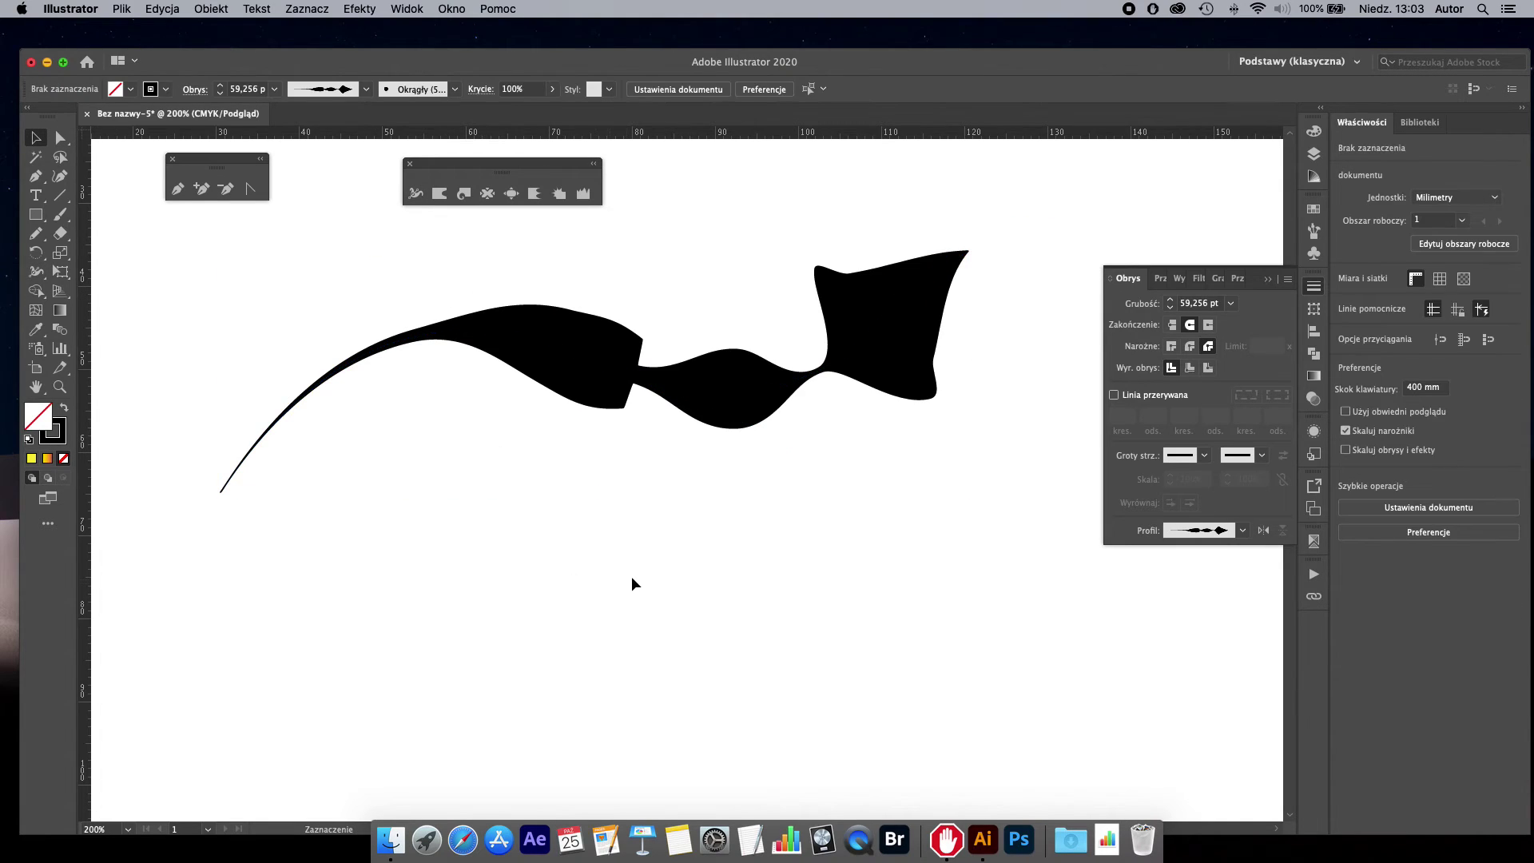
pyautogui.moveTo(592, 360); pyautogui.dragTo(604, 402)
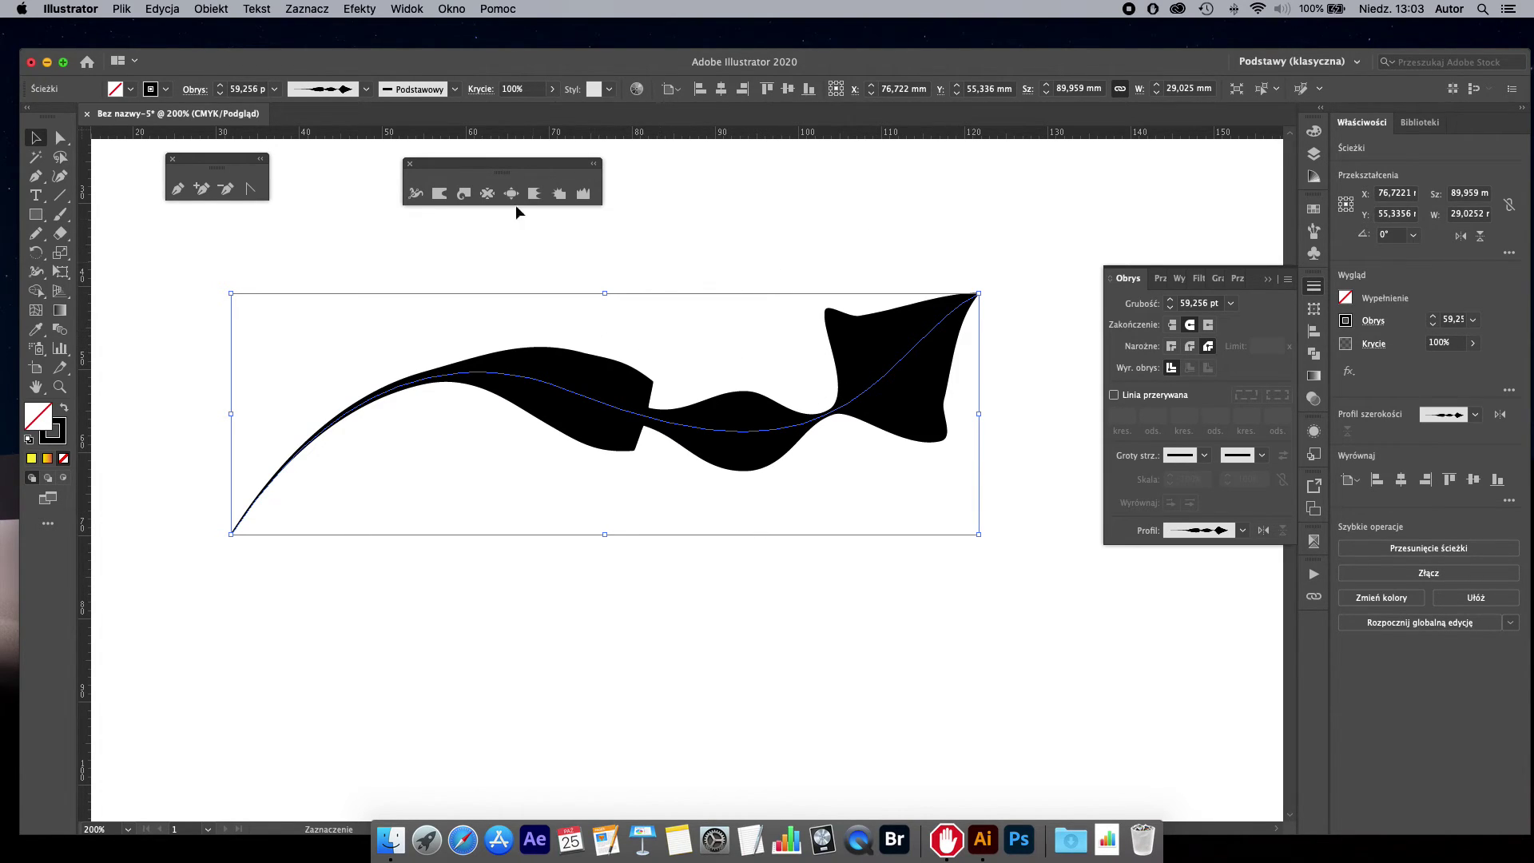
# Step: Save the ribbon's stroke widths as a new width profile named 'jaszczurka'
pyautogui.click(366, 90)
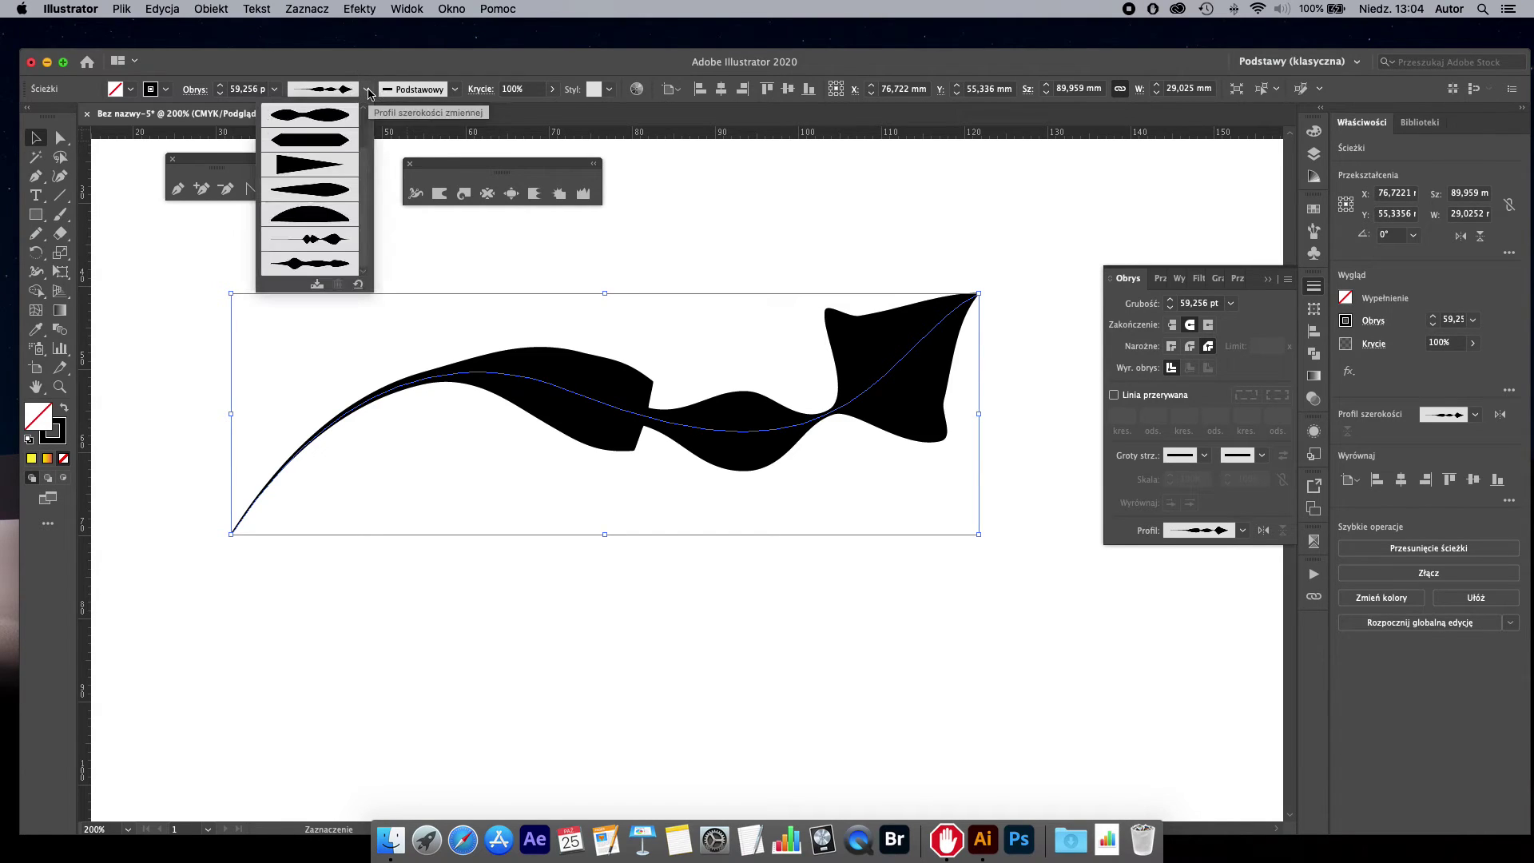
pyautogui.click(1248, 537)
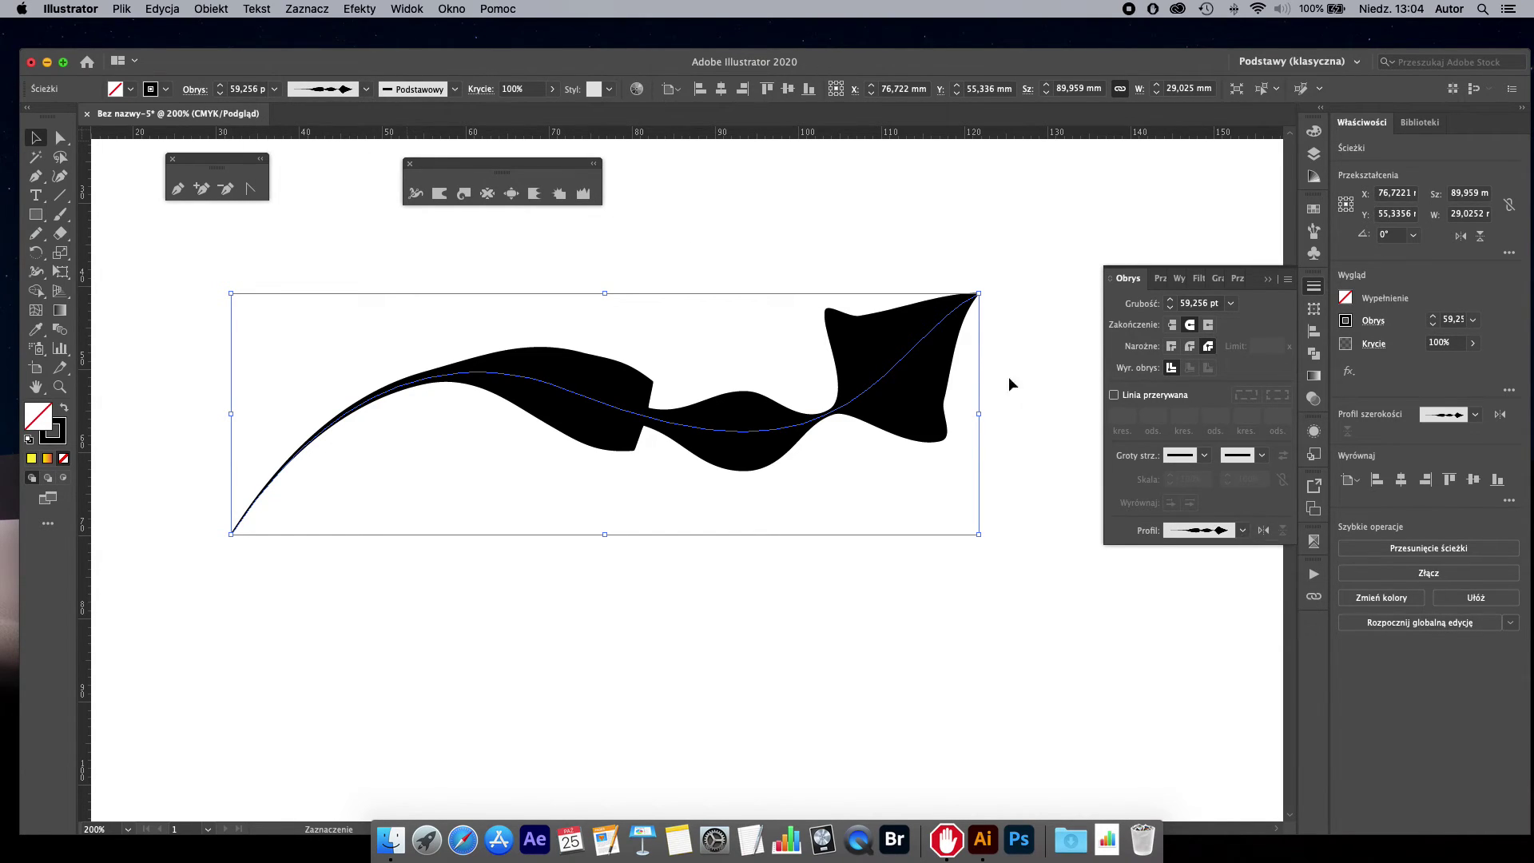
pyautogui.click(366, 89)
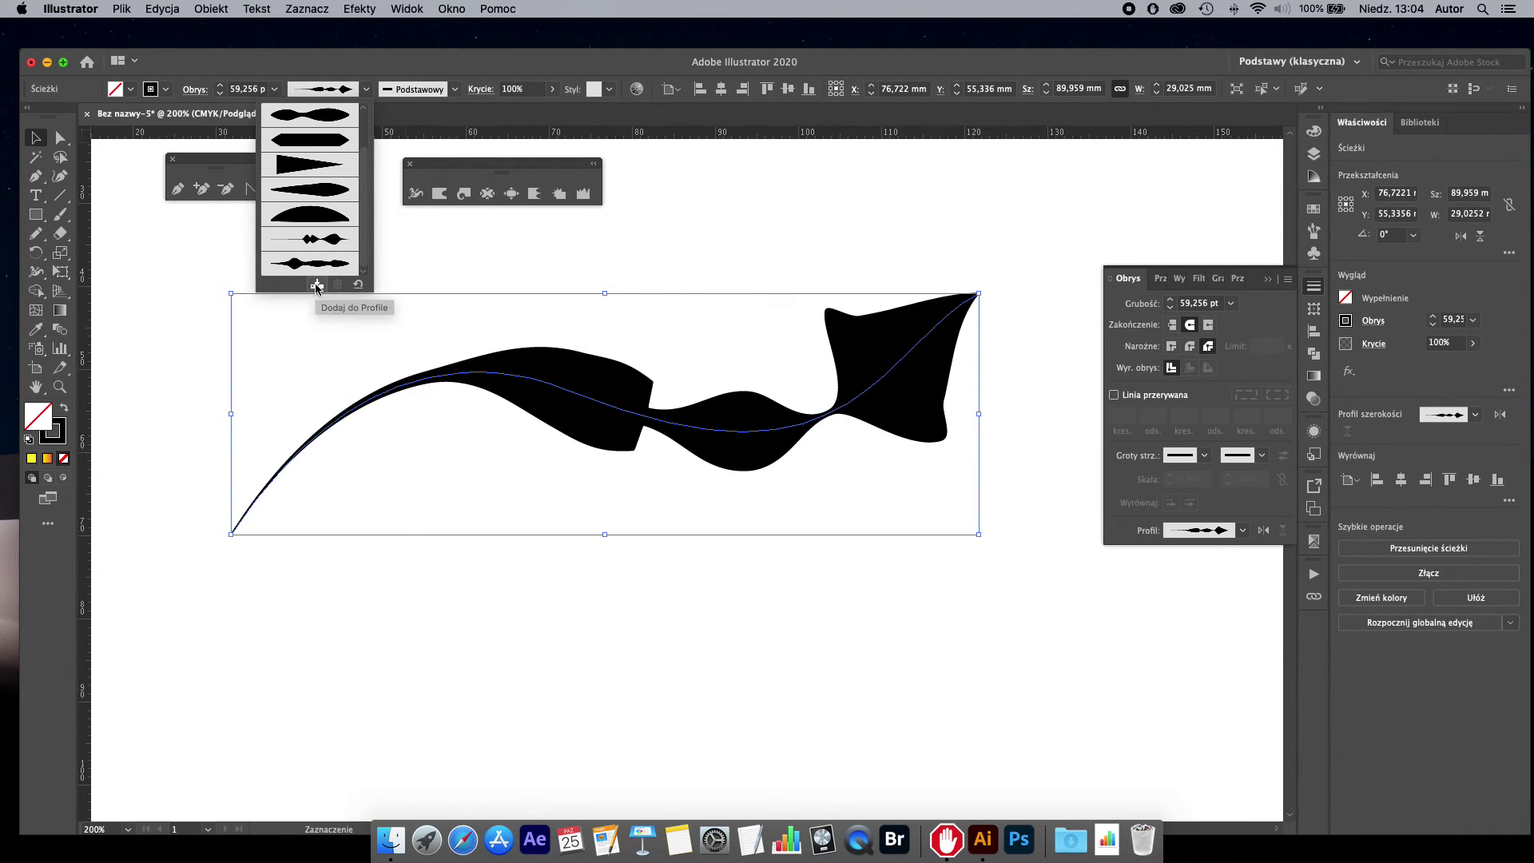
pyautogui.click(317, 285)
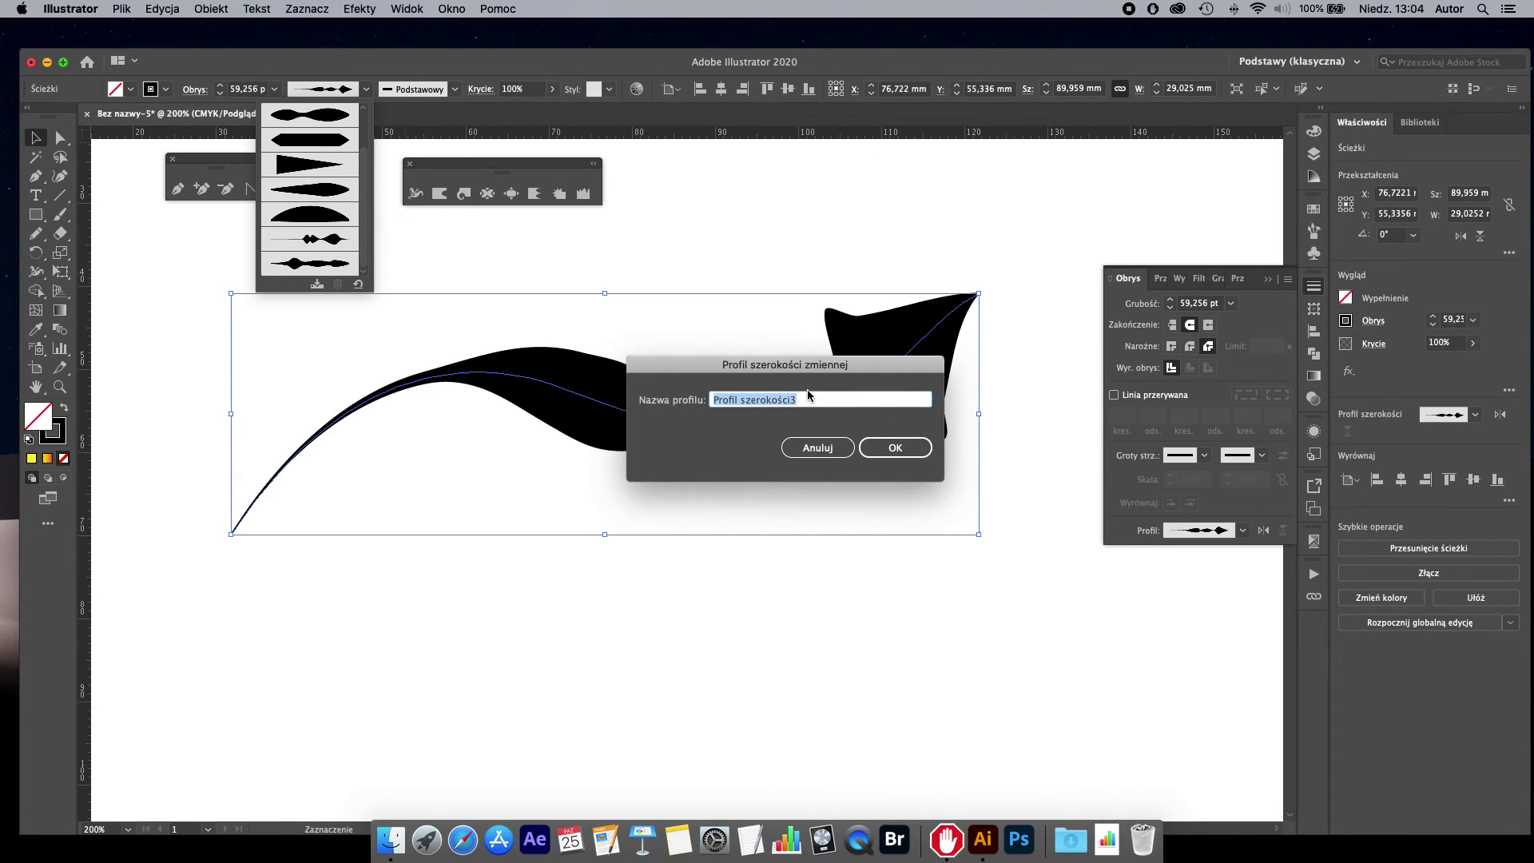
pyautogui.press('BackSpace')
pyautogui.write('jaszczurka')
pyautogui.click(913, 448)
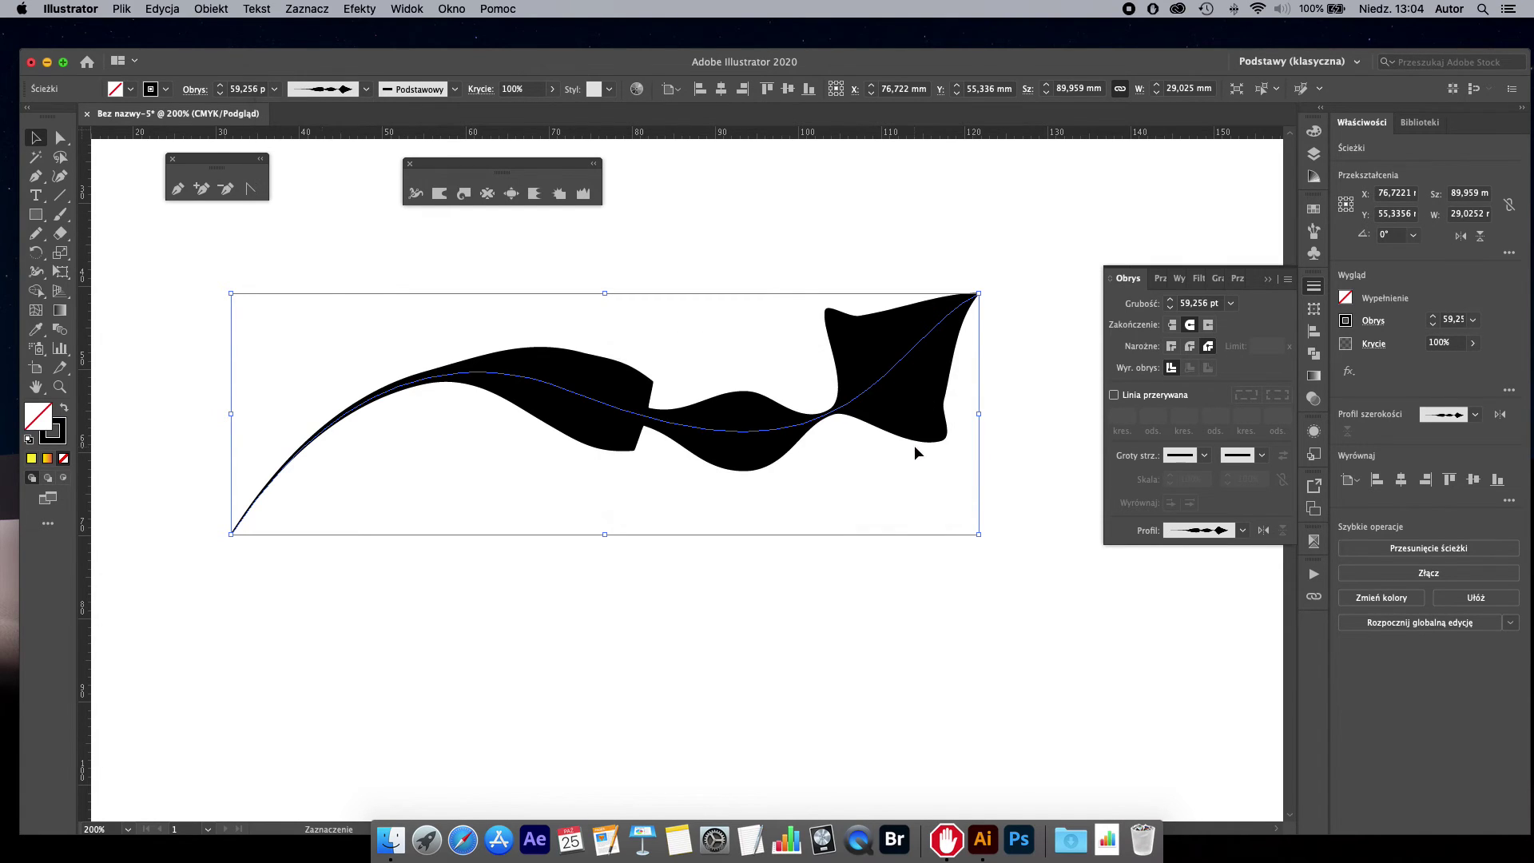
# Step: Move the ribbon lower-right and pencil-draw a new freehand curve above it
pyautogui.moveTo(524, 360); pyautogui.dragTo(583, 539)
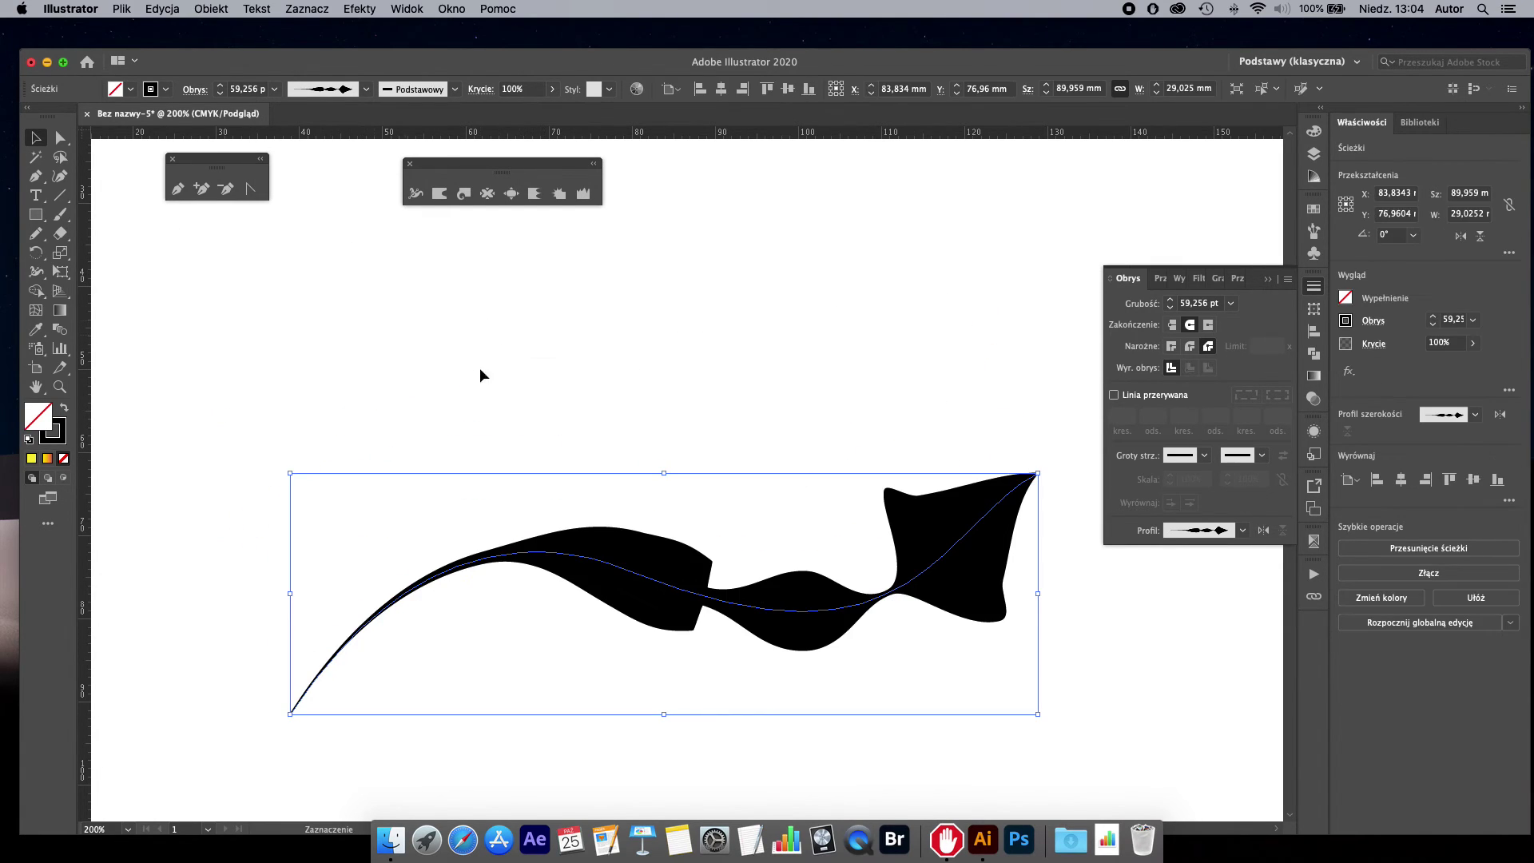
pyautogui.click(36, 233)
pyautogui.moveTo(219, 378); pyautogui.dragTo(1048, 244)
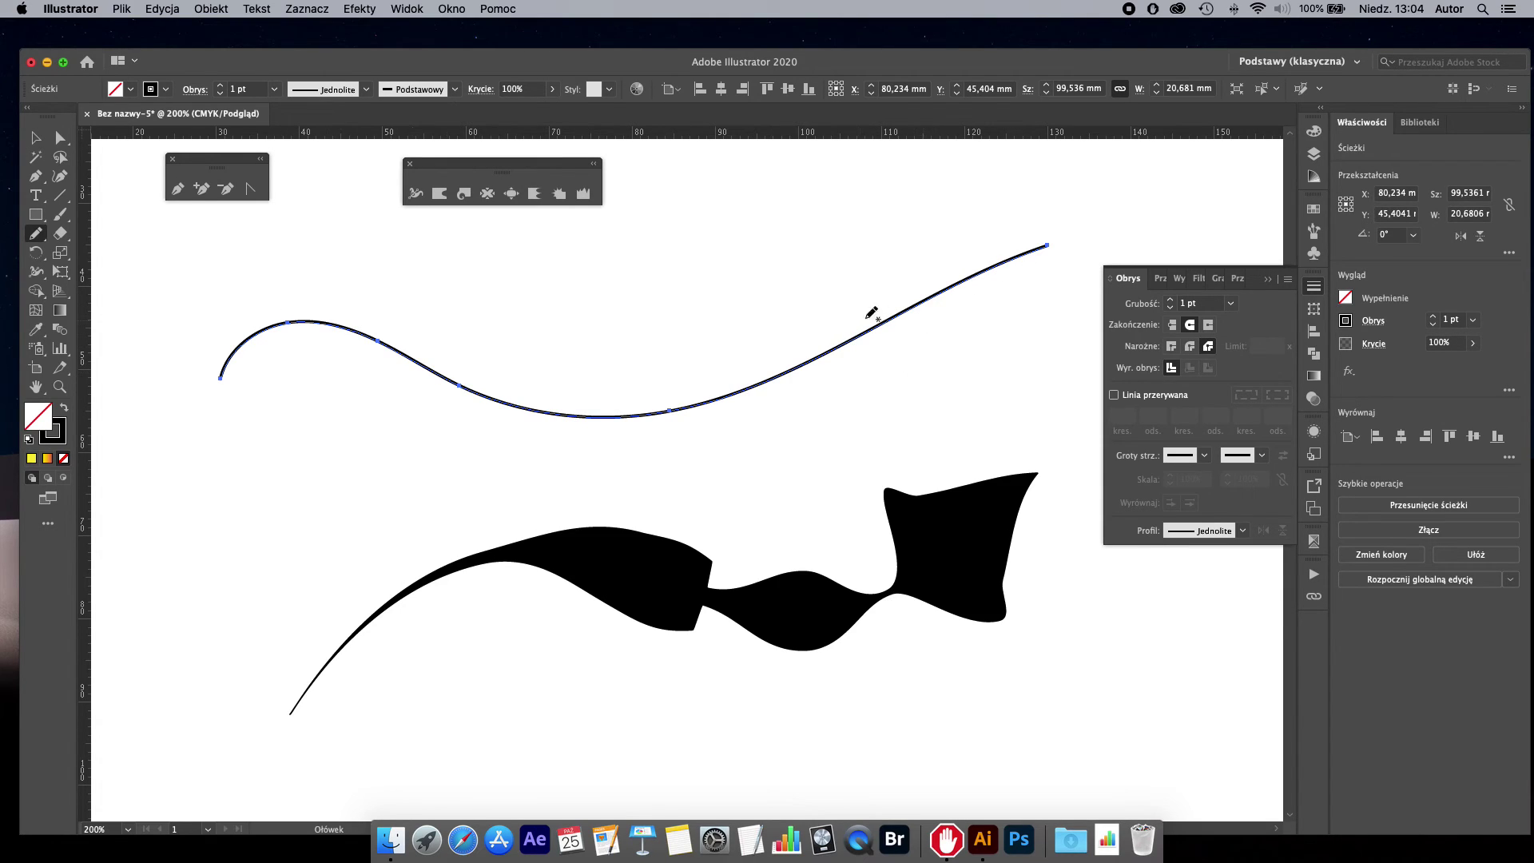
pyautogui.press('v')
# Step: Apply the saved 'jaszczurka' width profile to the new curve
pyautogui.click(36, 137)
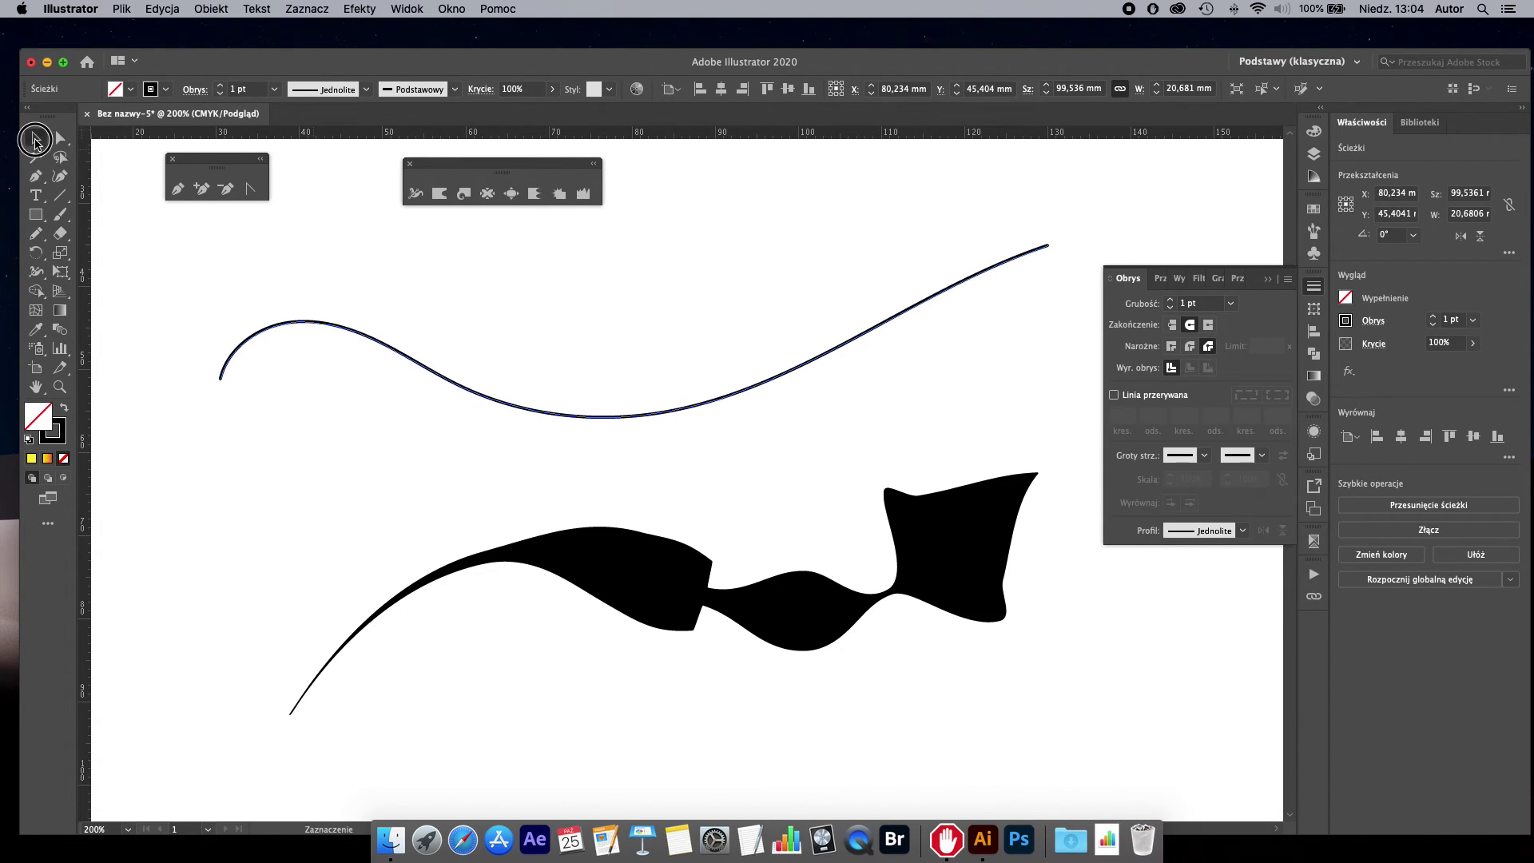
pyautogui.click(366, 89)
pyautogui.moveTo(360, 160); pyautogui.dragTo(356, 232)
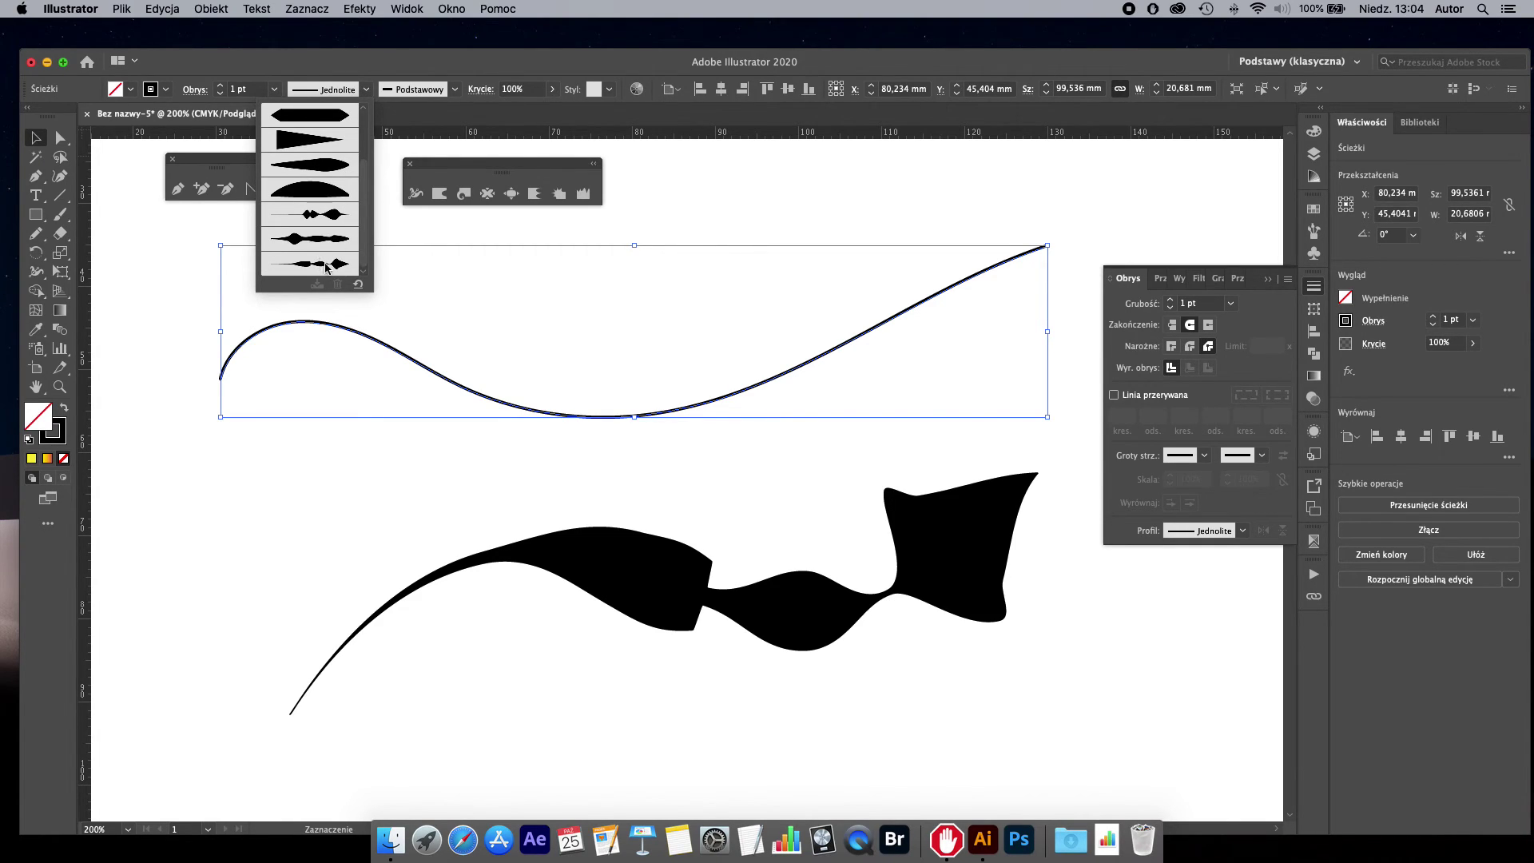
pyautogui.click(334, 265)
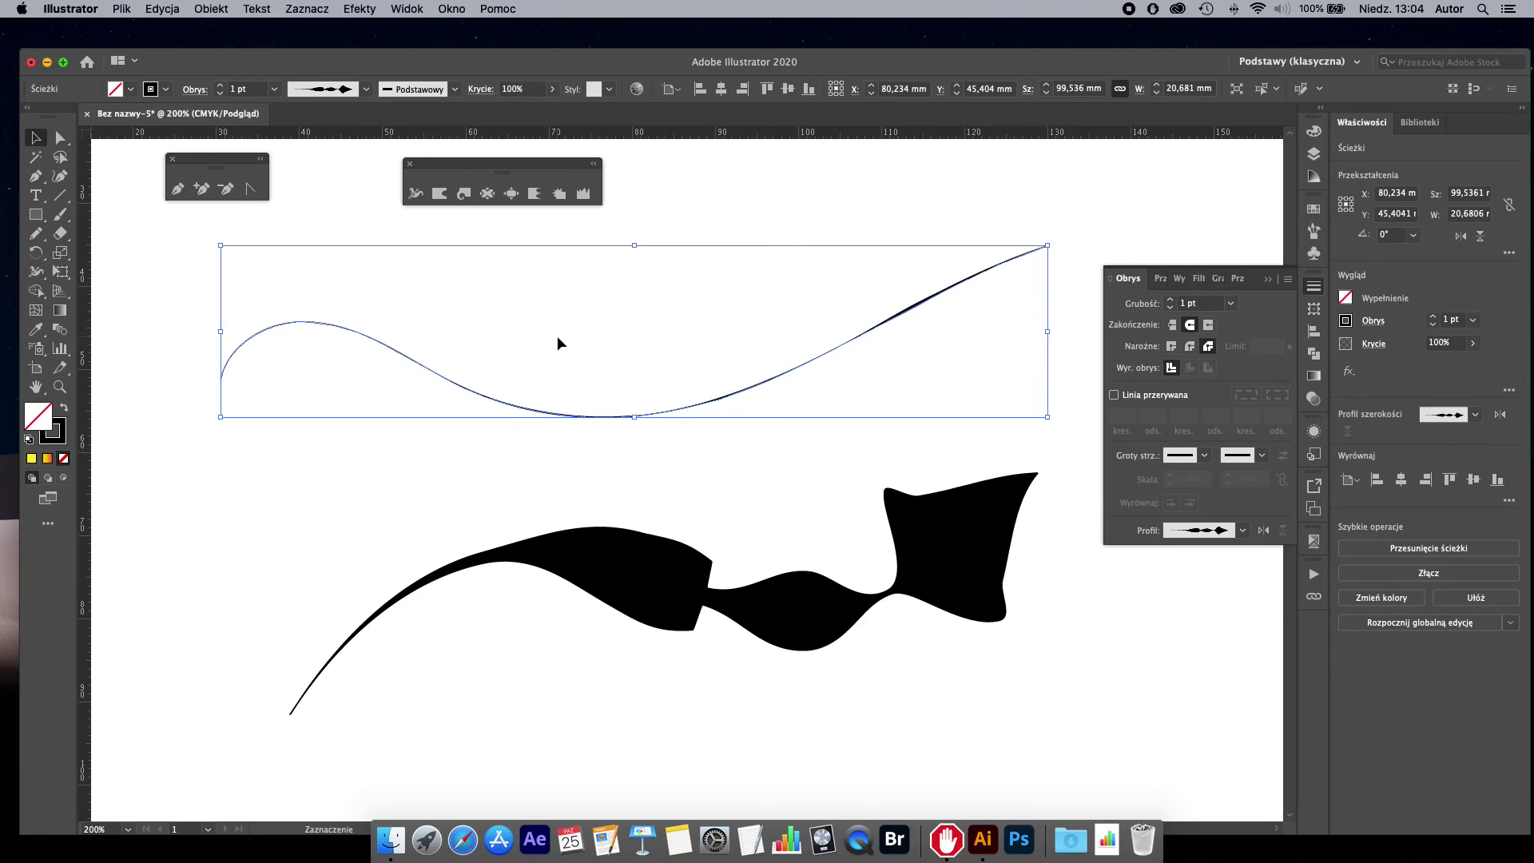
pyautogui.click(839, 192)
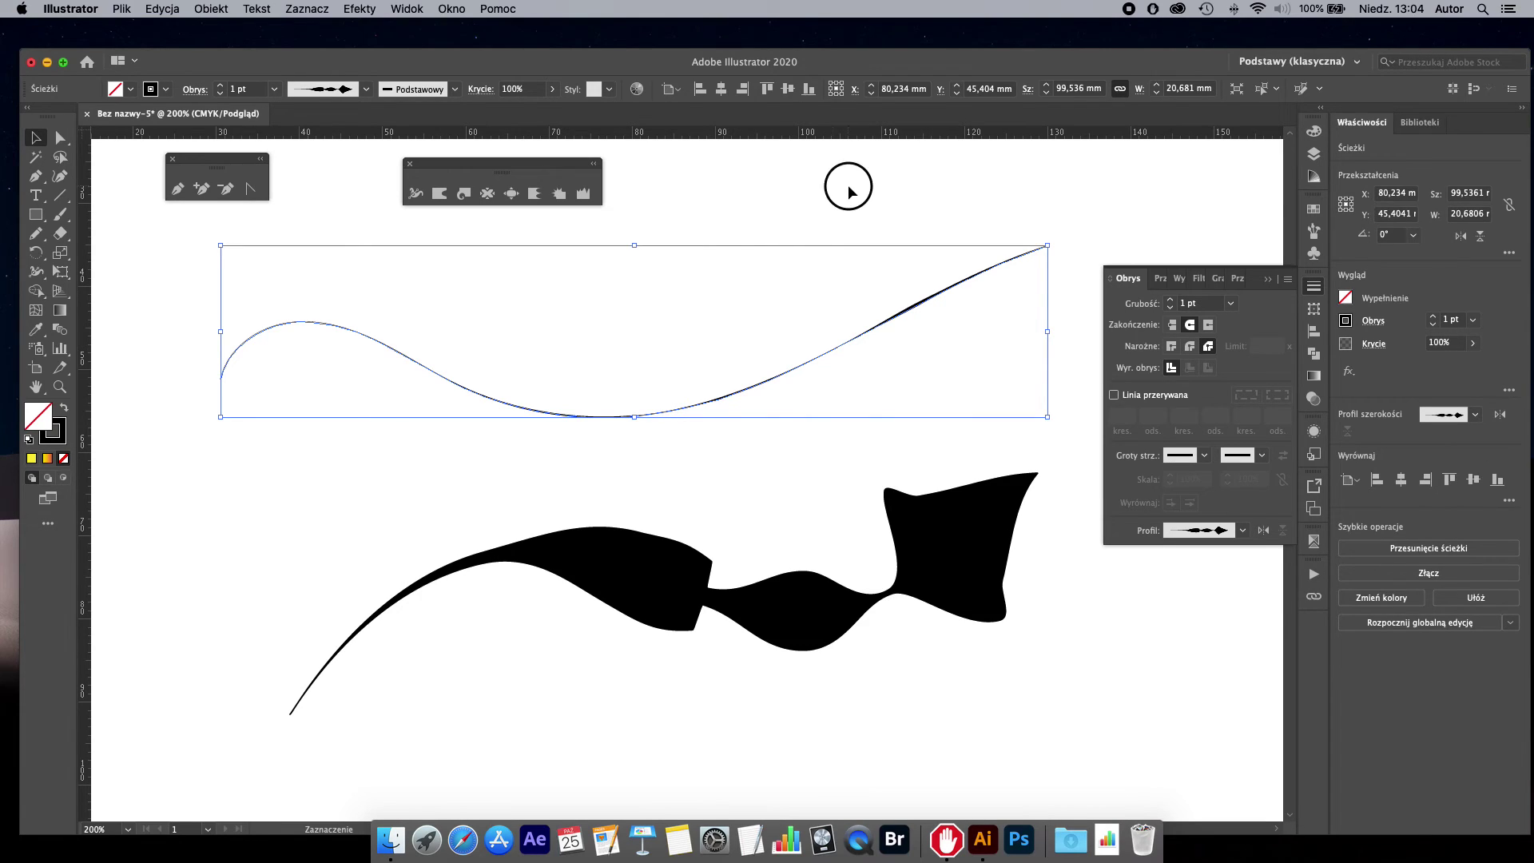
# Step: Thicken the new curve's stroke to 9 pt and nudge it slightly up-left
pyautogui.click(889, 318)
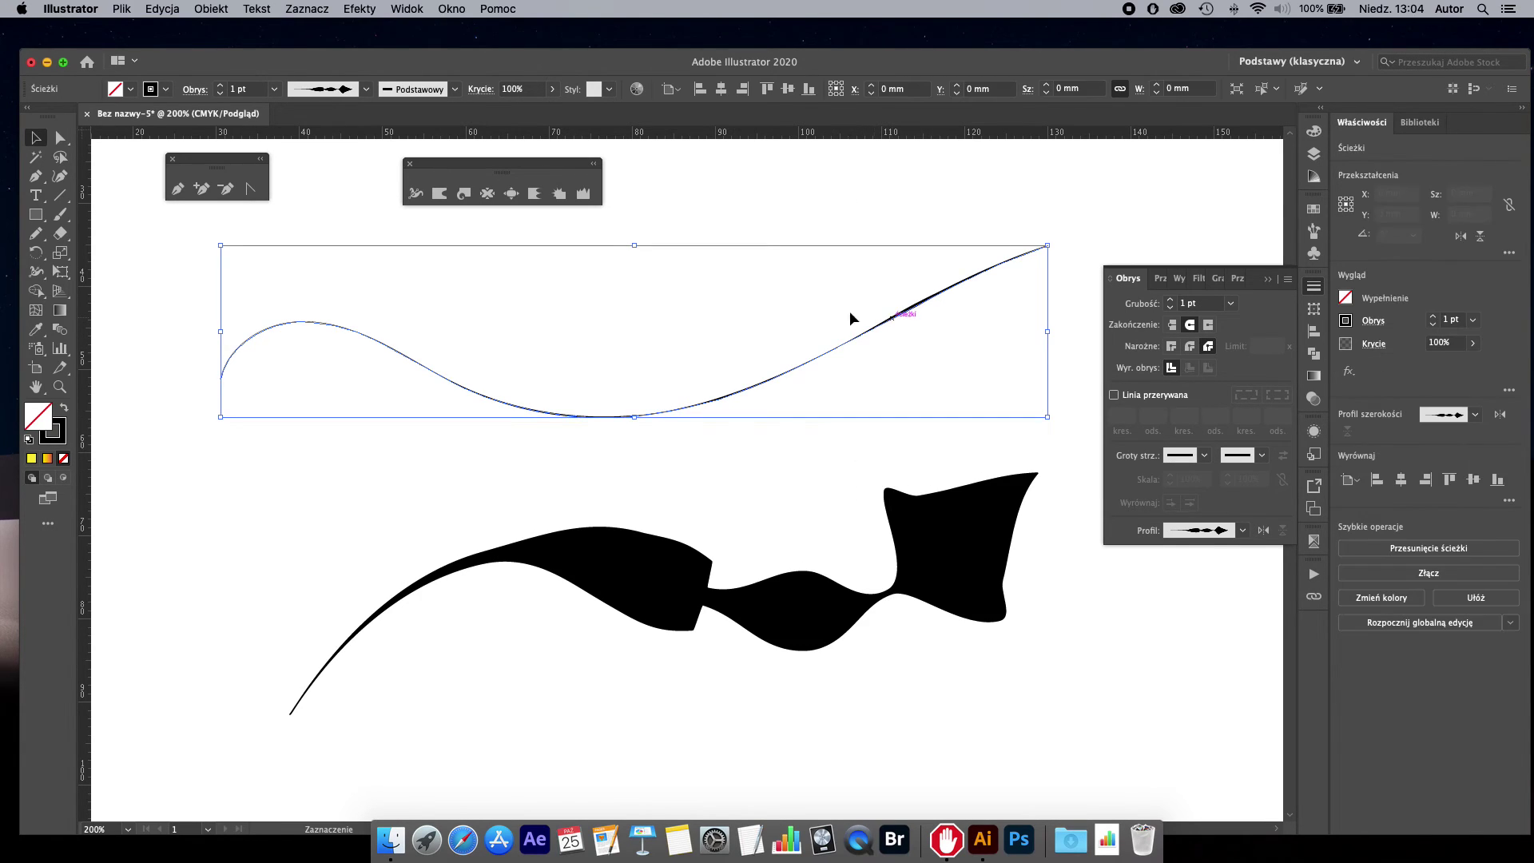
pyautogui.click(223, 86)
pyautogui.click(223, 87)
pyautogui.click(223, 87)
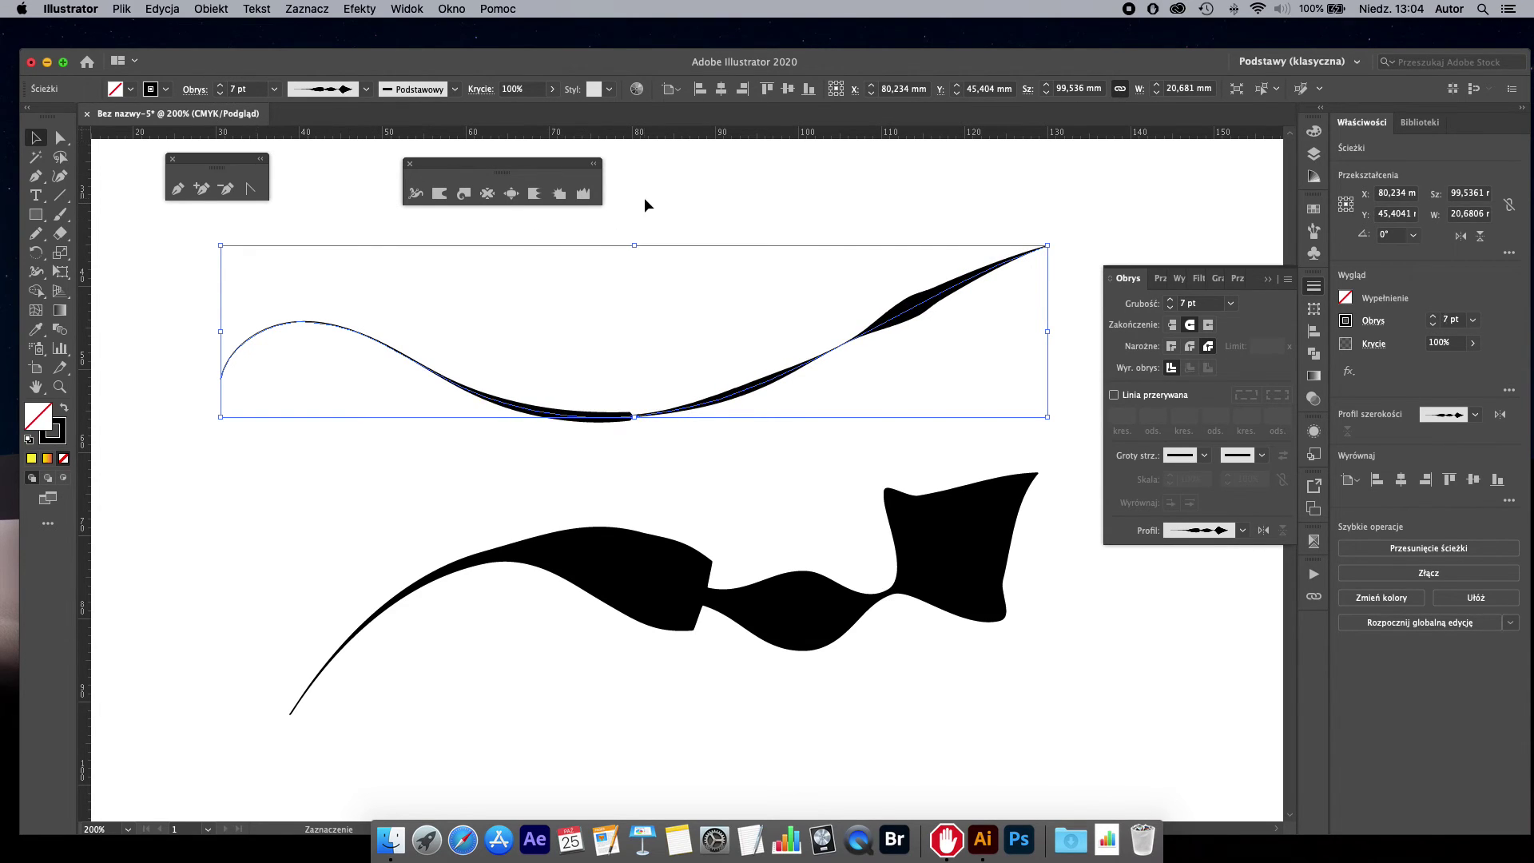
pyautogui.click(219, 87)
pyautogui.click(219, 86)
pyautogui.click(667, 450)
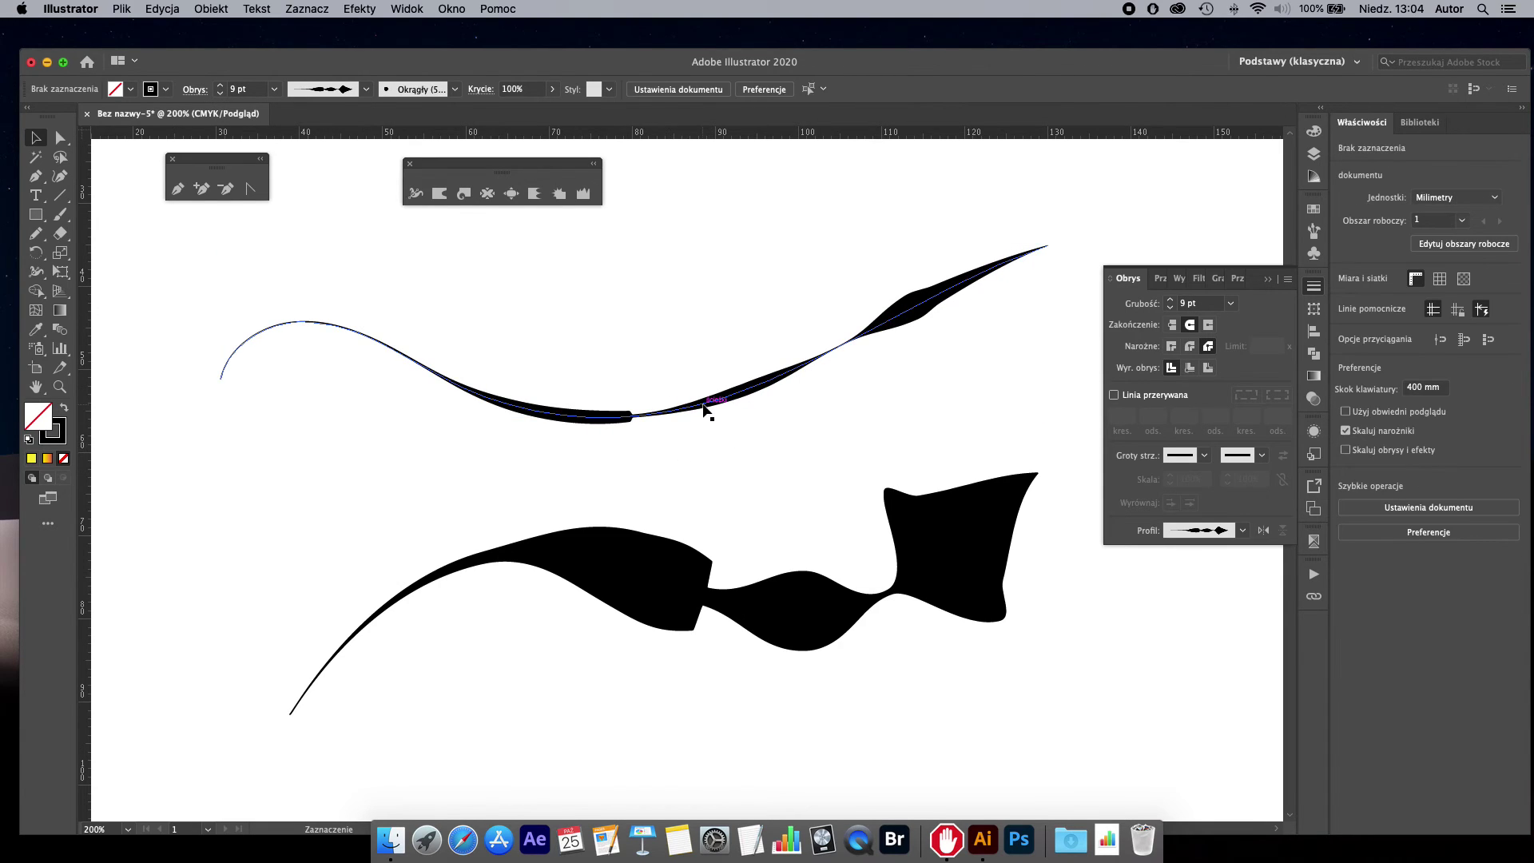
pyautogui.moveTo(609, 410); pyautogui.dragTo(600, 378)
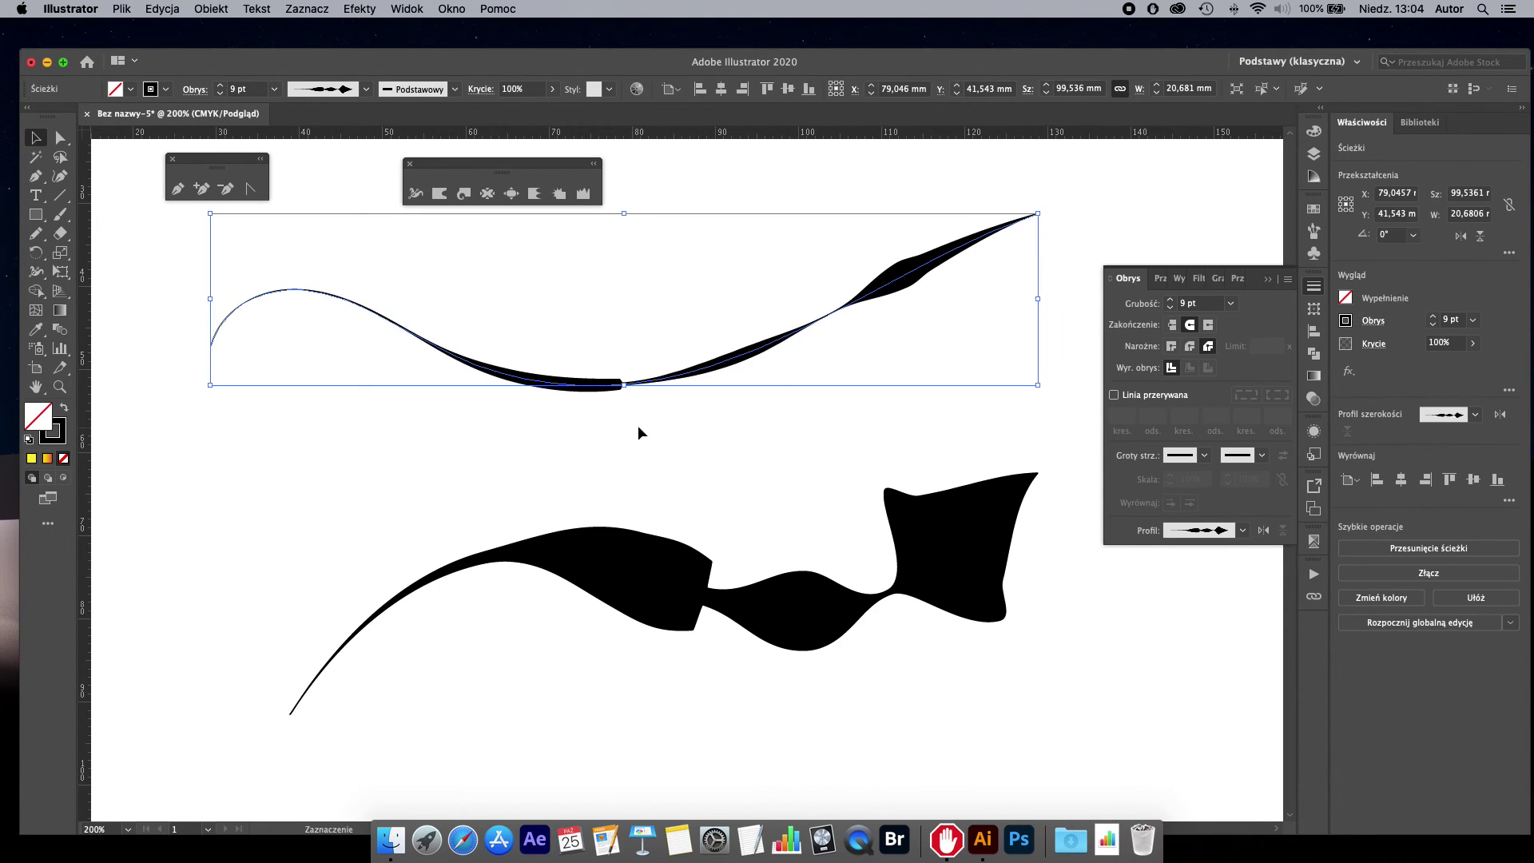
# Step: Select both the tapered curve and the wide ribbon
pyautogui.scroll(2, 651, 444)
pyautogui.scroll(1, 652, 443)
pyautogui.scroll(-1, 651, 443)
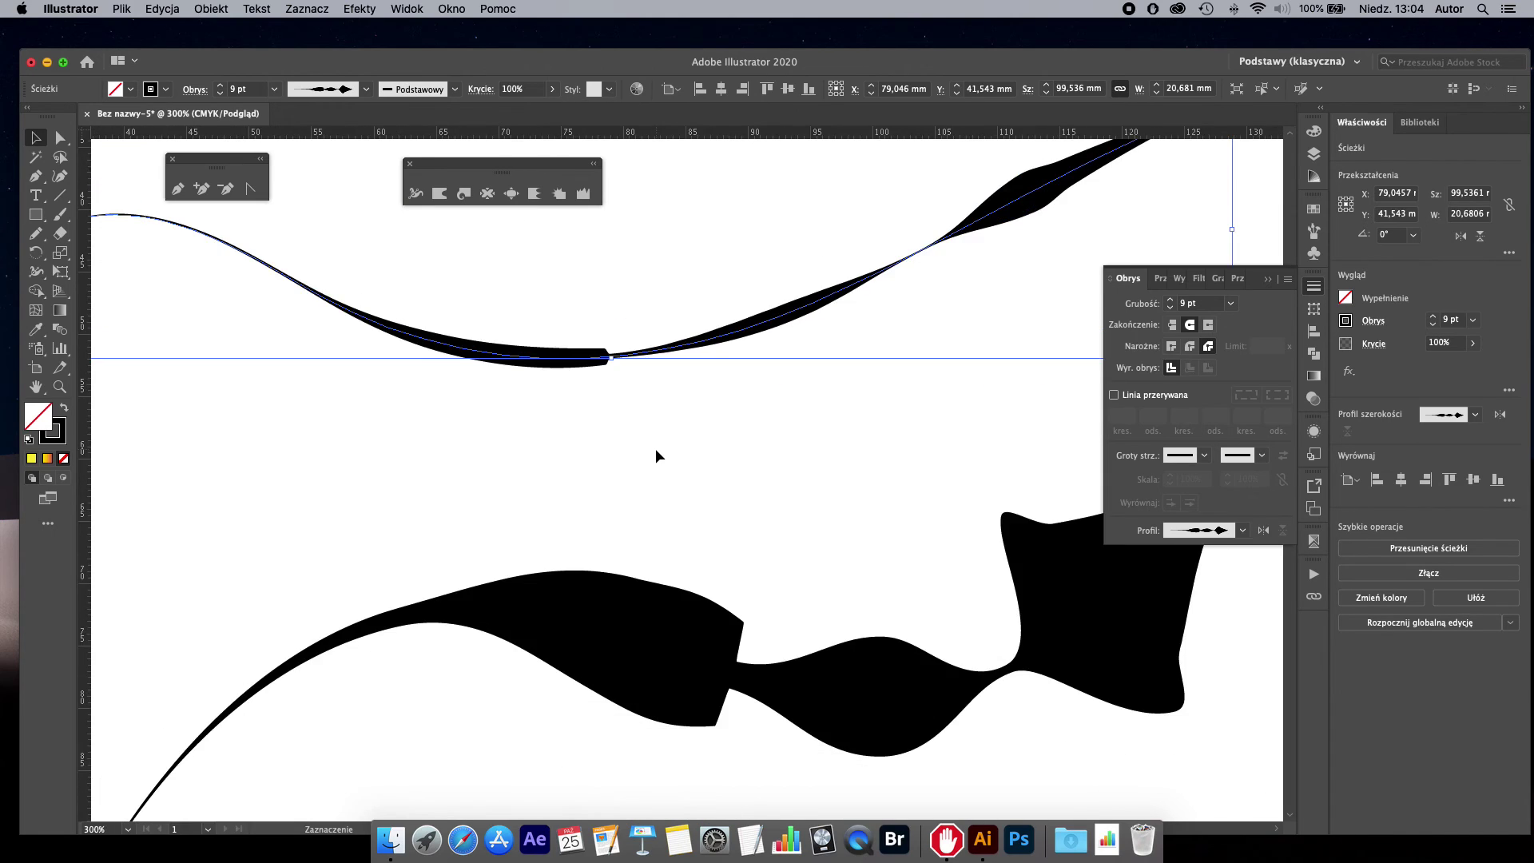
pyautogui.scroll(-3, 651, 443)
pyautogui.moveTo(589, 315); pyautogui.dragTo(756, 626)
# Step: Delete both shapes to leave an empty canvas
pyautogui.press('Delete')
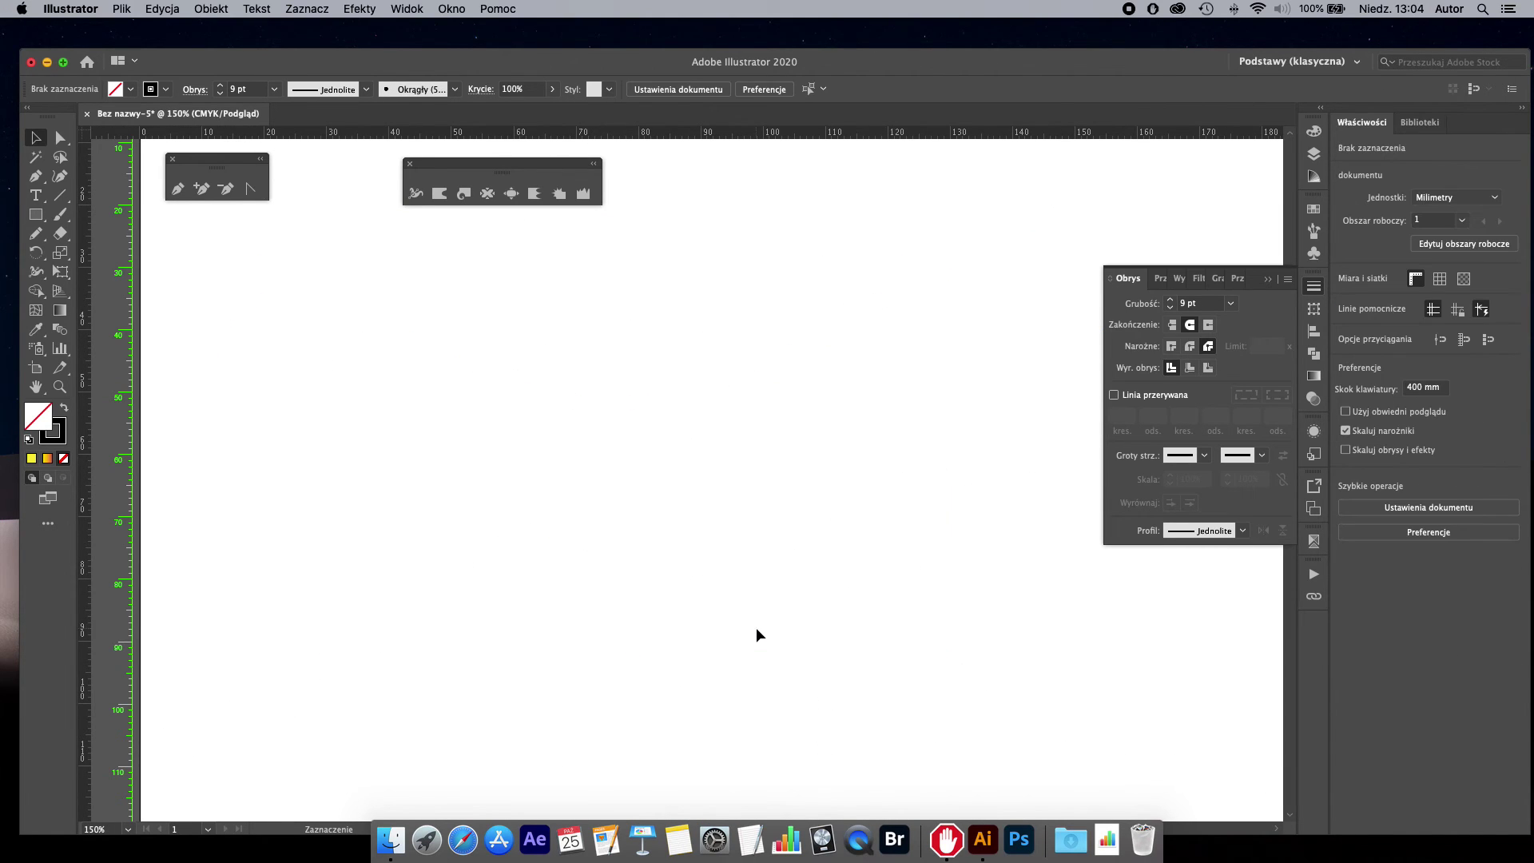
pyautogui.click(38, 233)
pyautogui.scroll(-3, 589, 461)
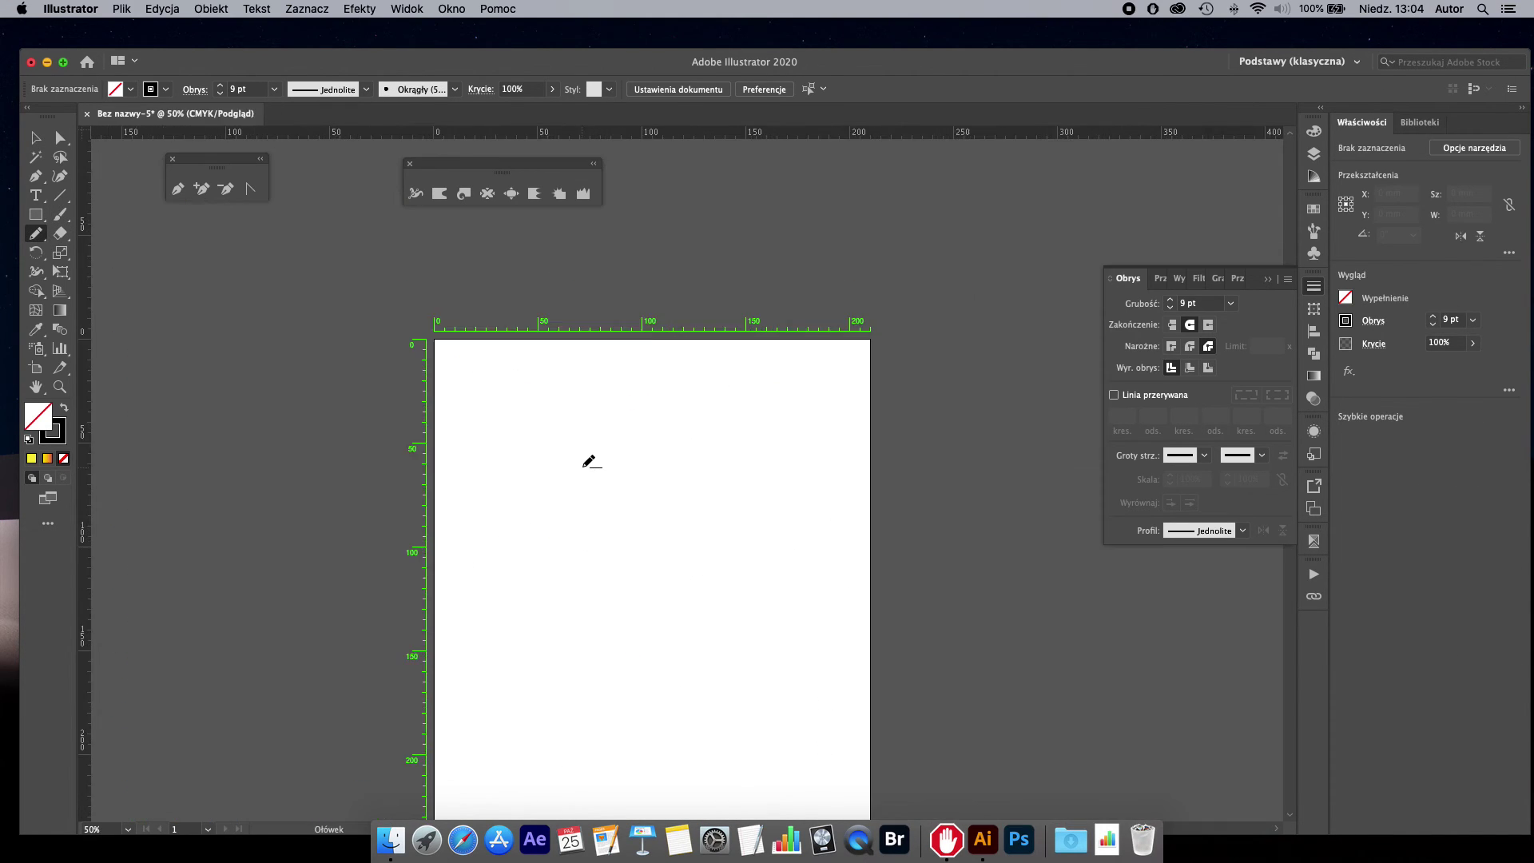
pyautogui.scroll(1, 589, 461)
pyautogui.scroll(1, 589, 463)
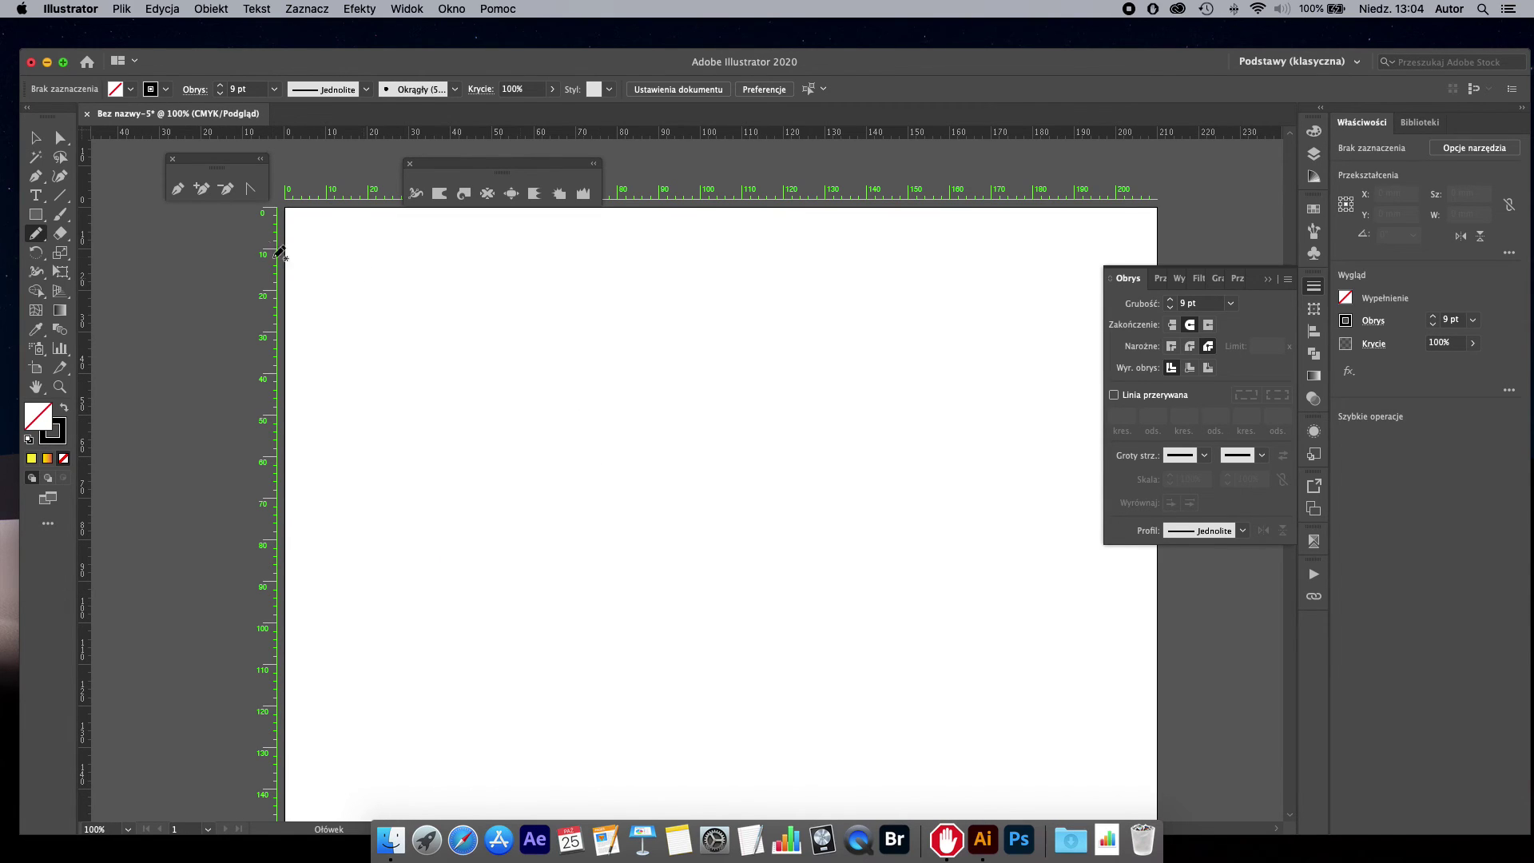
# Step: Pencil-draw six fanned freehand curves across the artboard
pyautogui.moveTo(731, 296); pyautogui.dragTo(352, 428)
pyautogui.moveTo(683, 324); pyautogui.dragTo(372, 458)
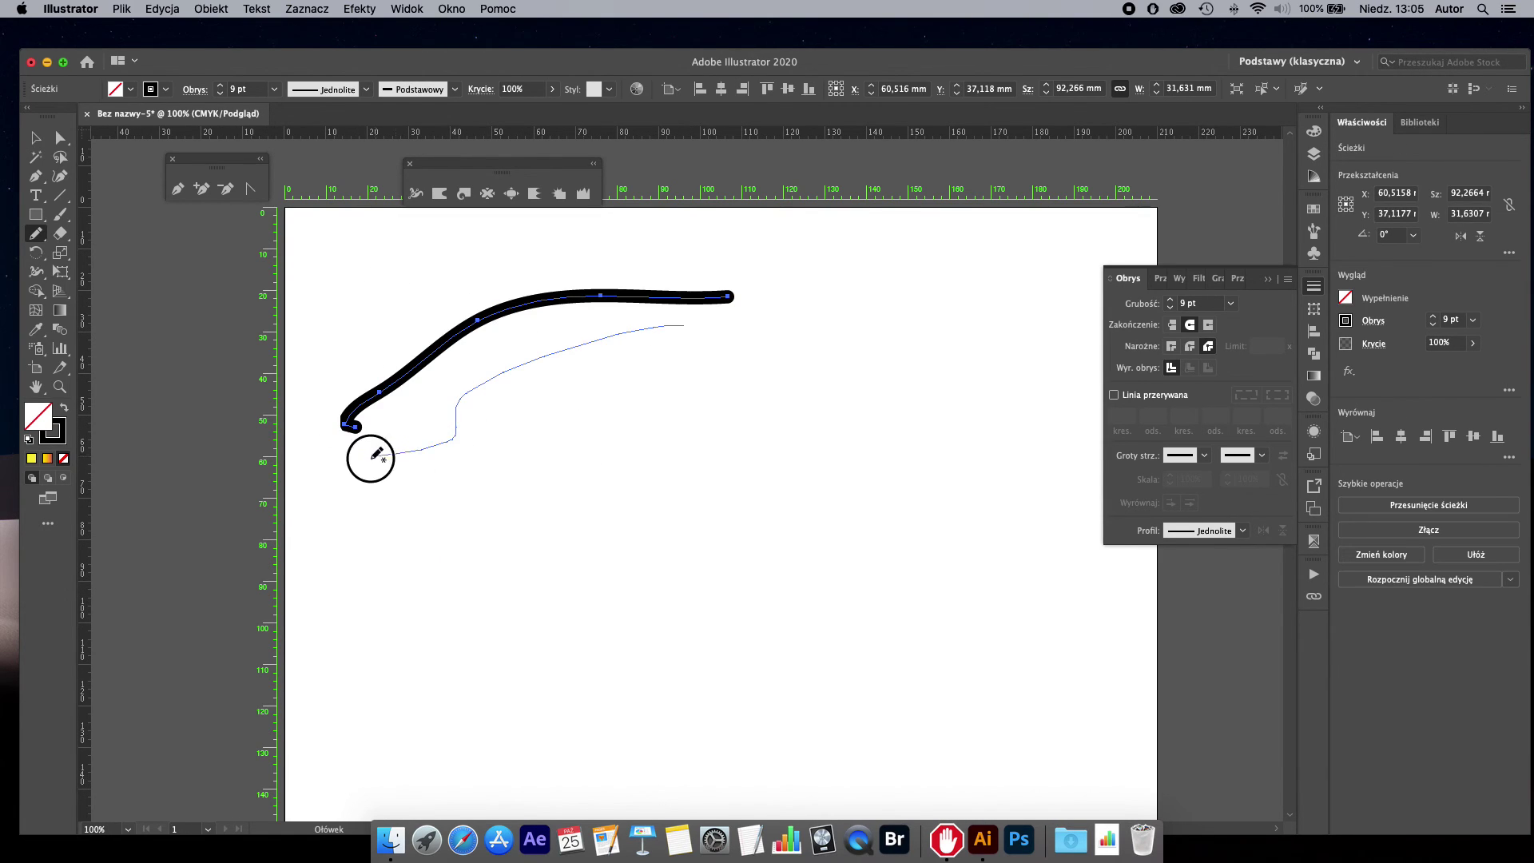
pyautogui.moveTo(715, 365)
pyautogui.mouseDown()
pyautogui.moveTo(524, 481)
pyautogui.moveTo(511, 534)
pyautogui.mouseUp()
pyautogui.moveTo(719, 399)
pyautogui.mouseDown()
pyautogui.moveTo(599, 602)
pyautogui.moveTo(643, 569)
pyautogui.mouseUp()
pyautogui.moveTo(755, 416)
pyautogui.mouseDown()
pyautogui.moveTo(760, 609)
pyautogui.moveTo(778, 564)
pyautogui.mouseUp()
pyautogui.moveTo(819, 484); pyautogui.dragTo(913, 595)
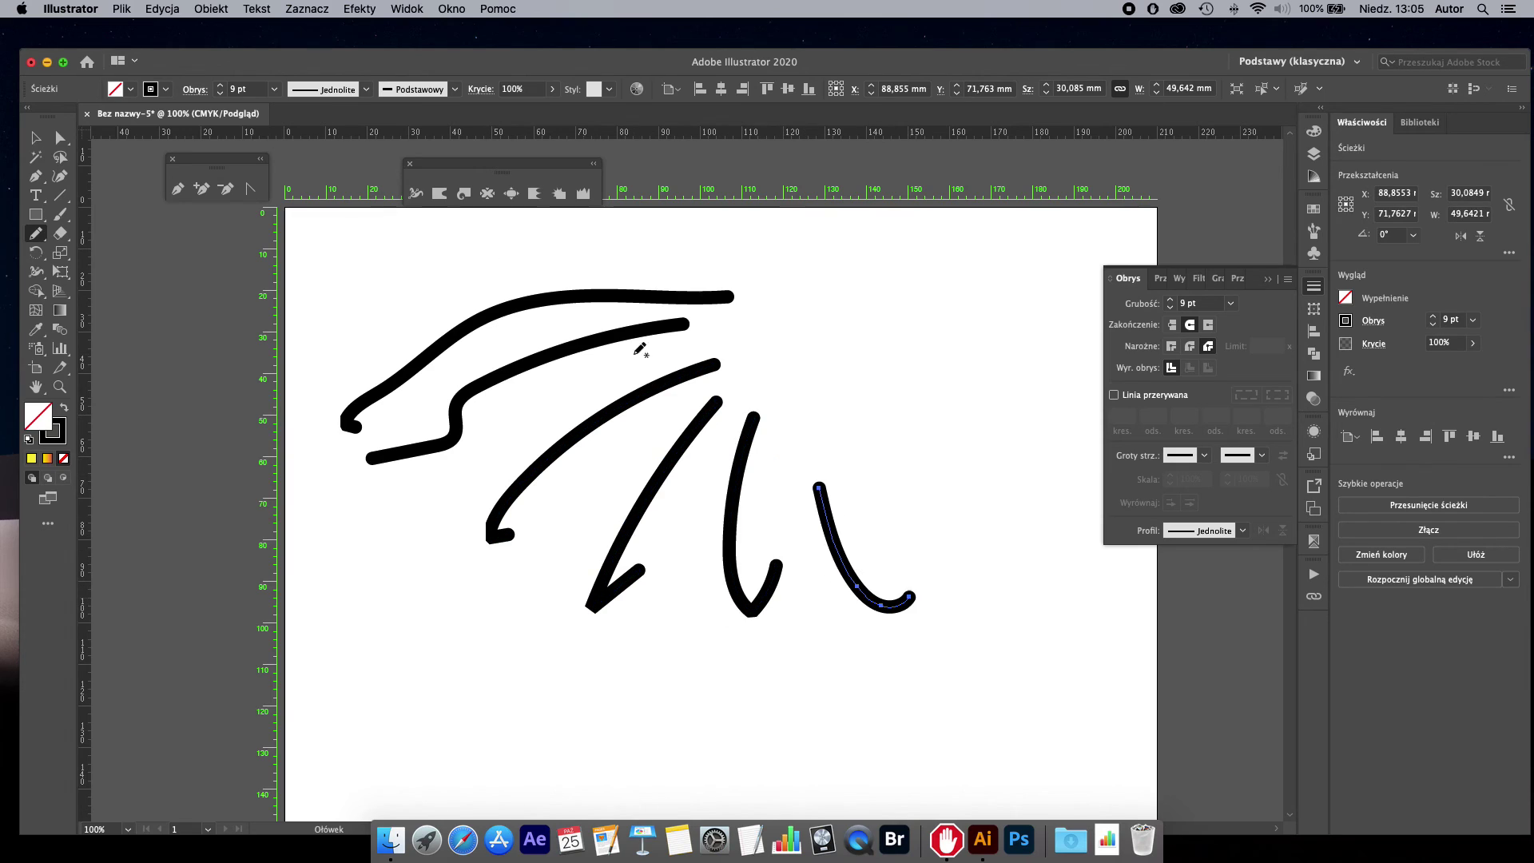
# Step: Select all six curves and try an elliptical tapered width profile on them
pyautogui.click(35, 137)
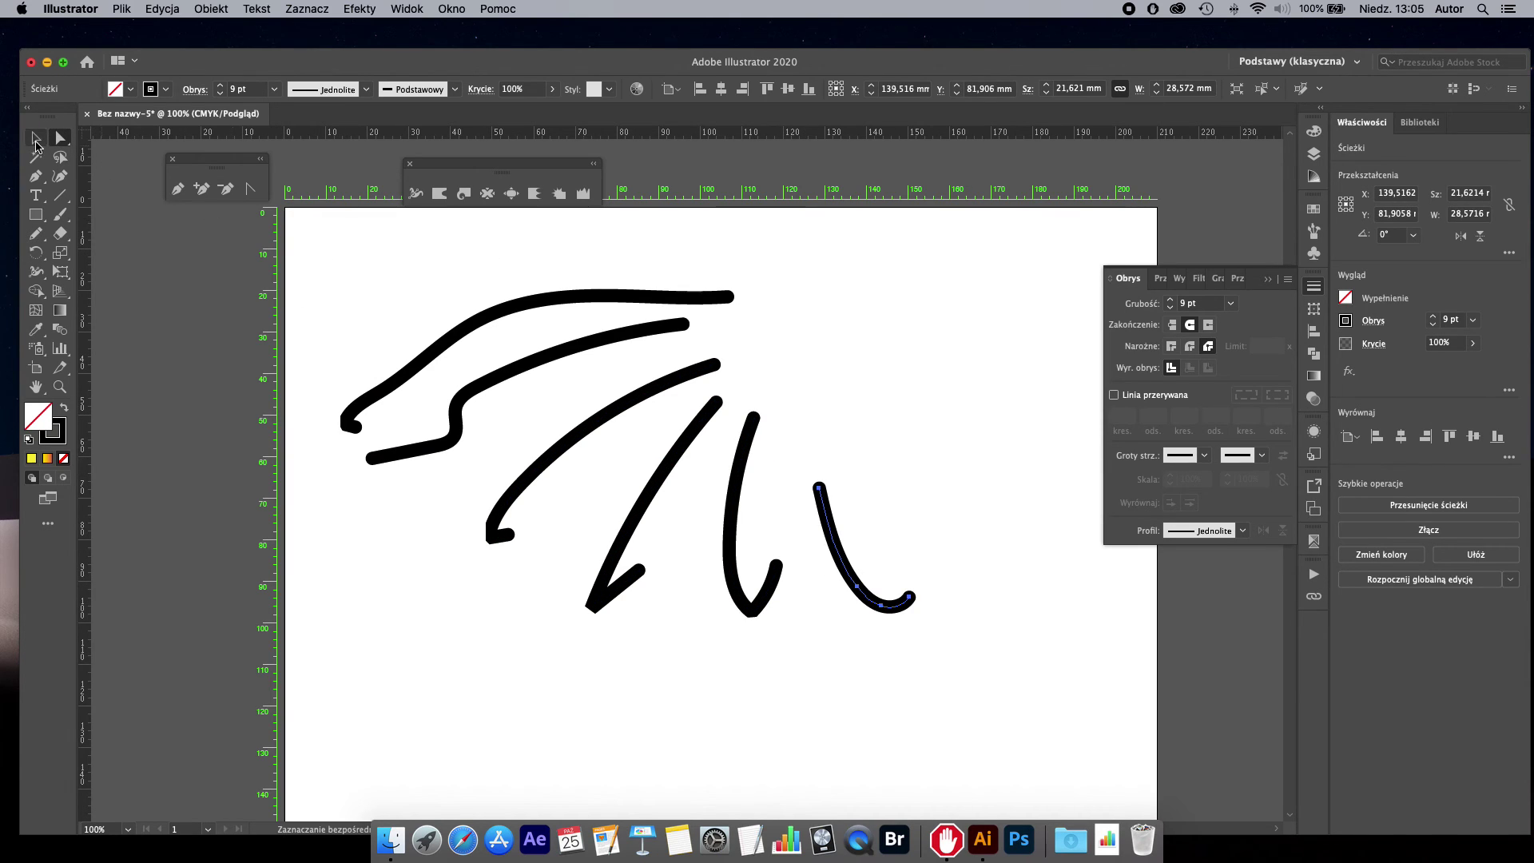
pyautogui.moveTo(369, 236); pyautogui.dragTo(1031, 704)
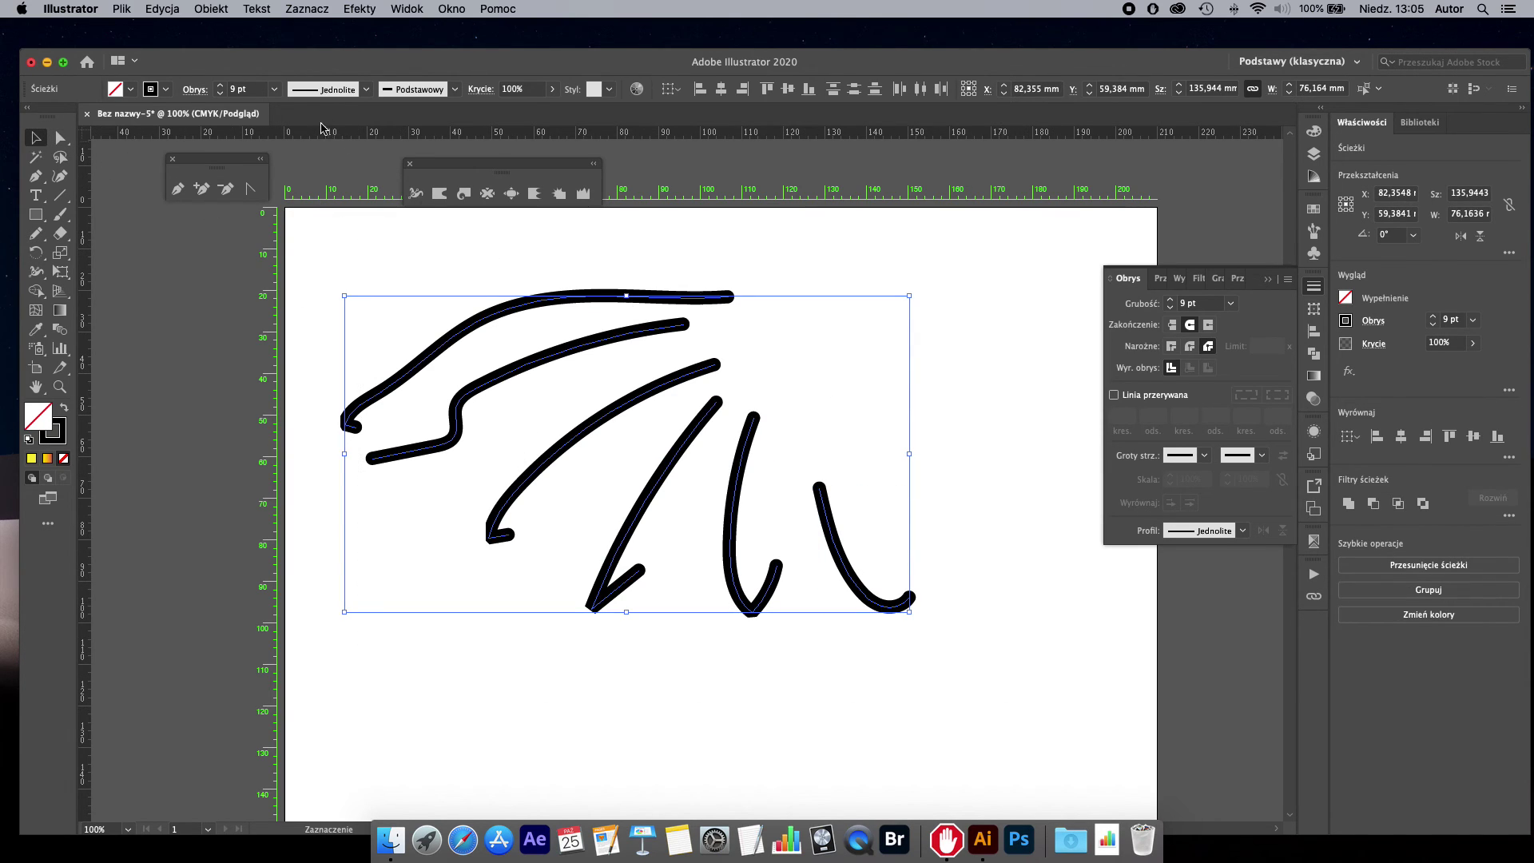
pyautogui.click(368, 89)
pyautogui.scroll(-3, 370, 185)
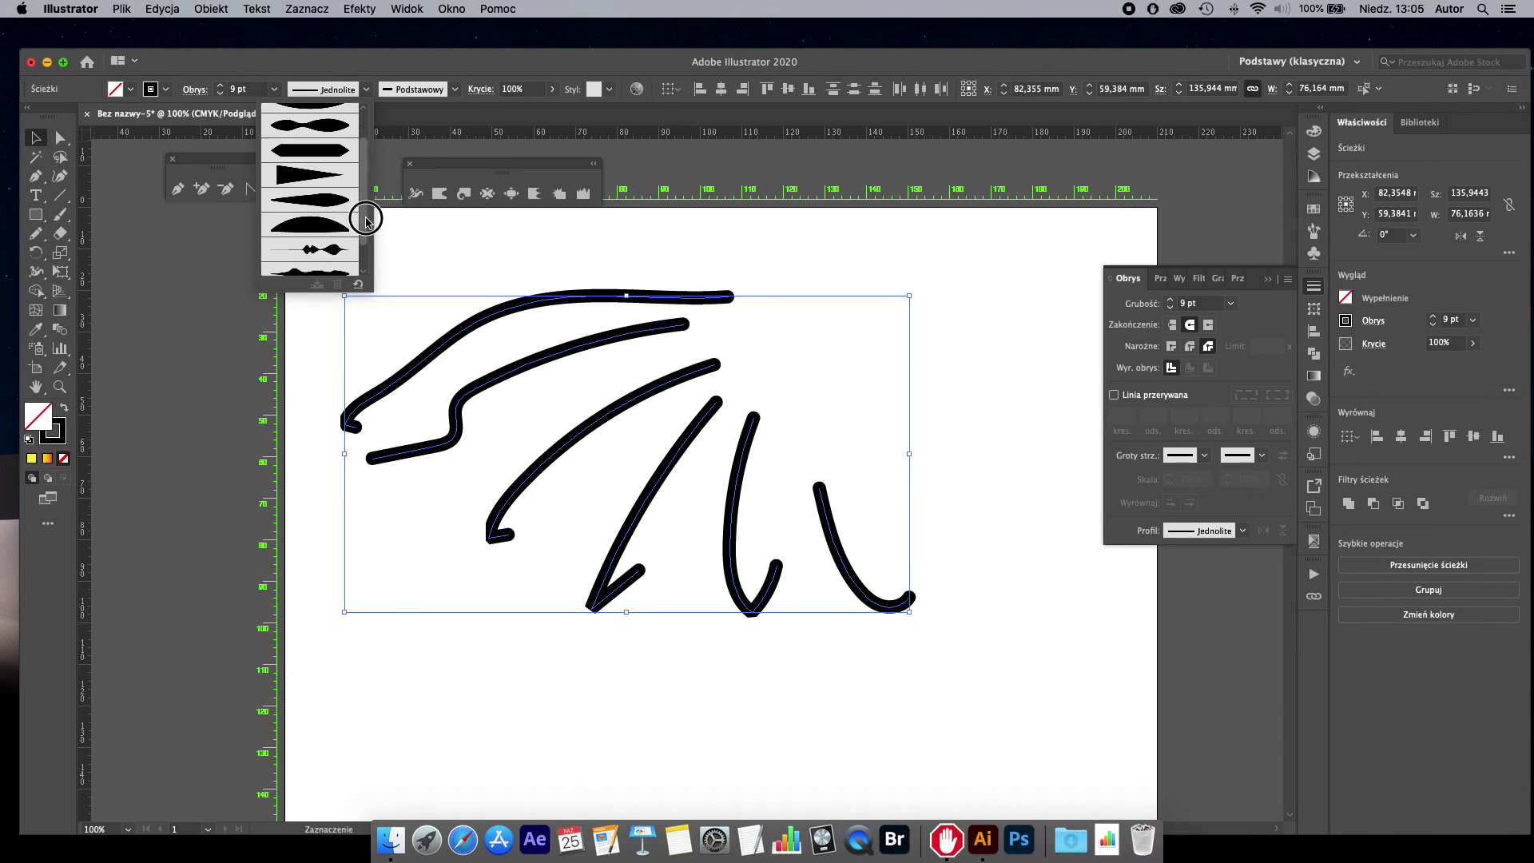
pyautogui.scroll(-3, 370, 185)
pyautogui.click(313, 266)
pyautogui.click(870, 628)
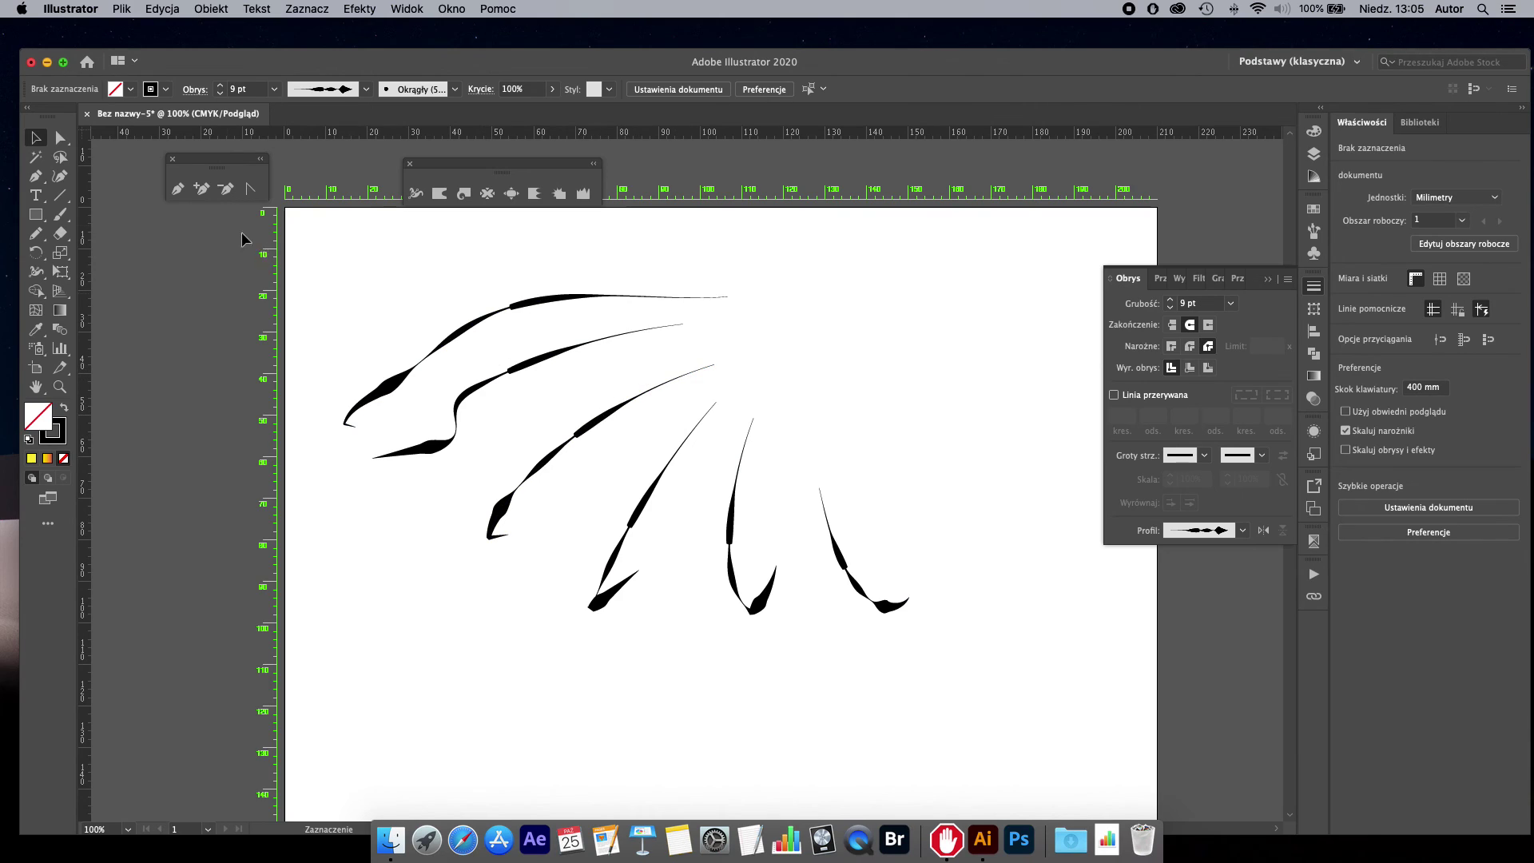
# Step: Switch the curves to the lens-shaped width profile at 2 pt stroke weight
pyautogui.moveTo(359, 262); pyautogui.dragTo(911, 667)
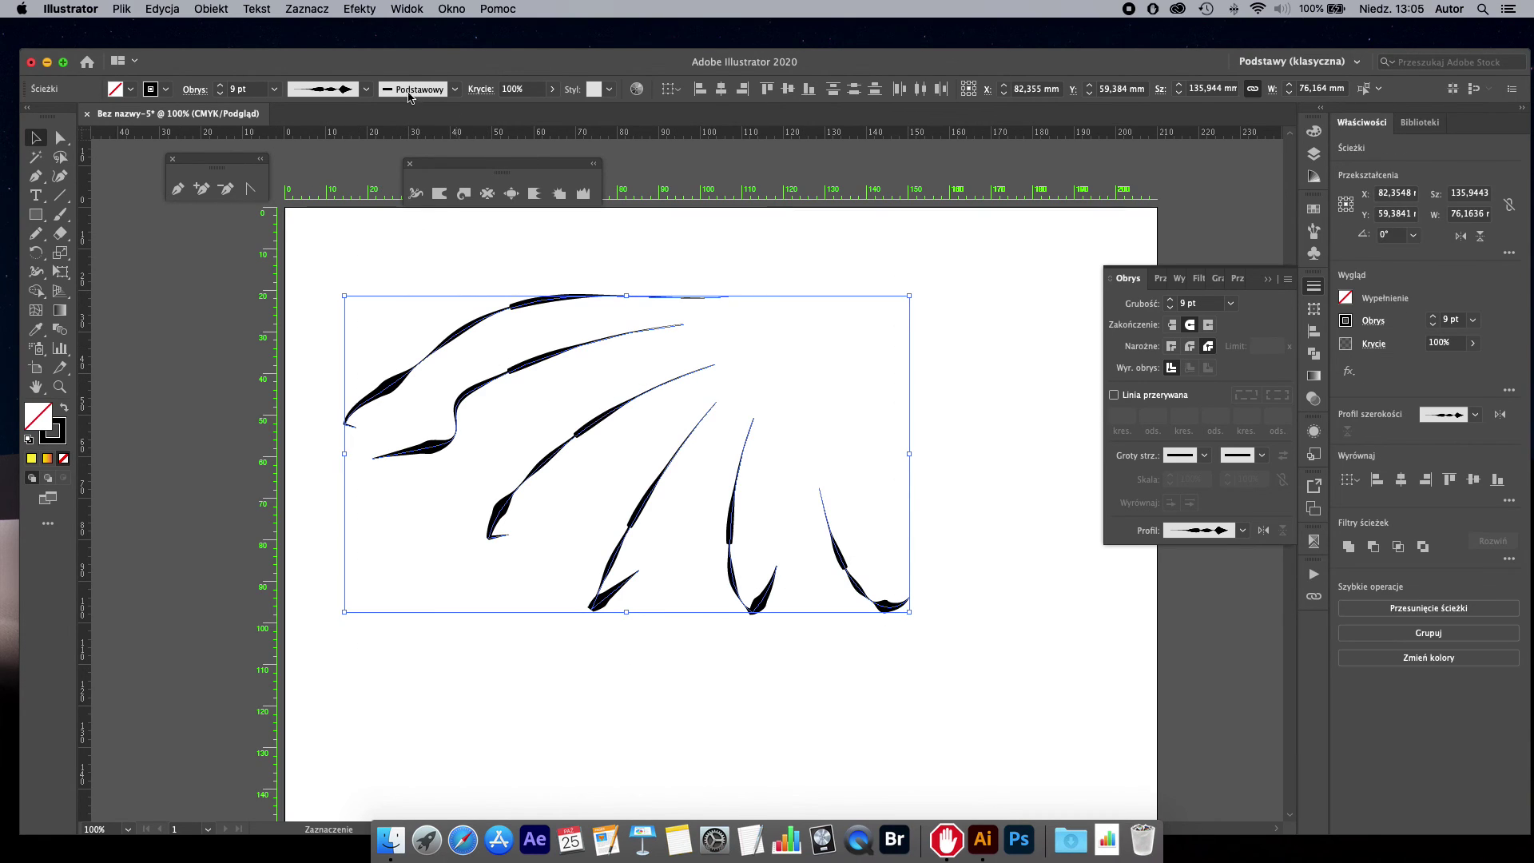
pyautogui.click(368, 90)
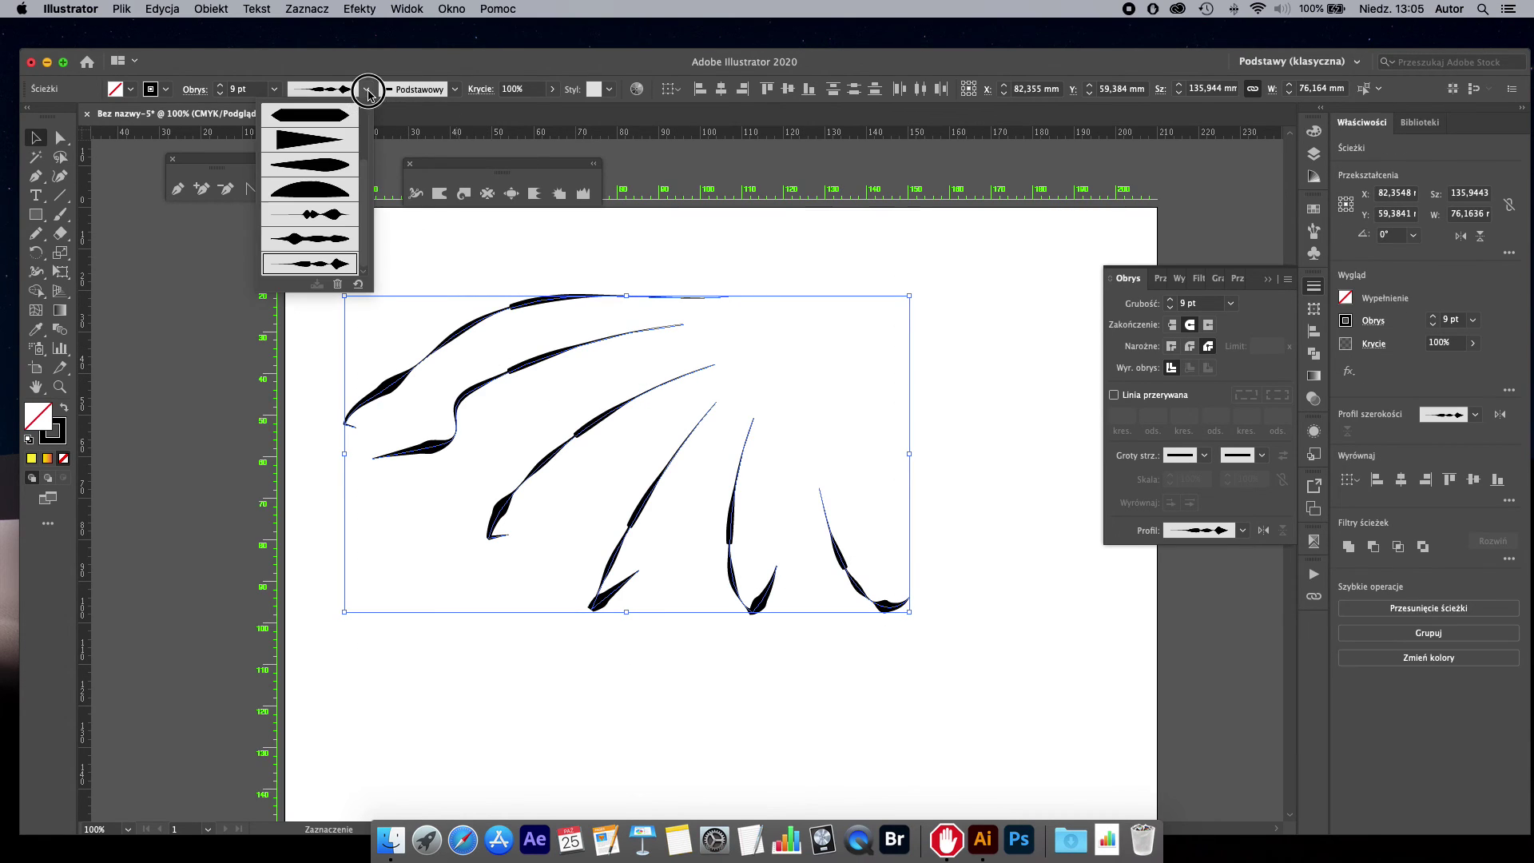
pyautogui.scroll(3, 360, 183)
pyautogui.click(310, 115)
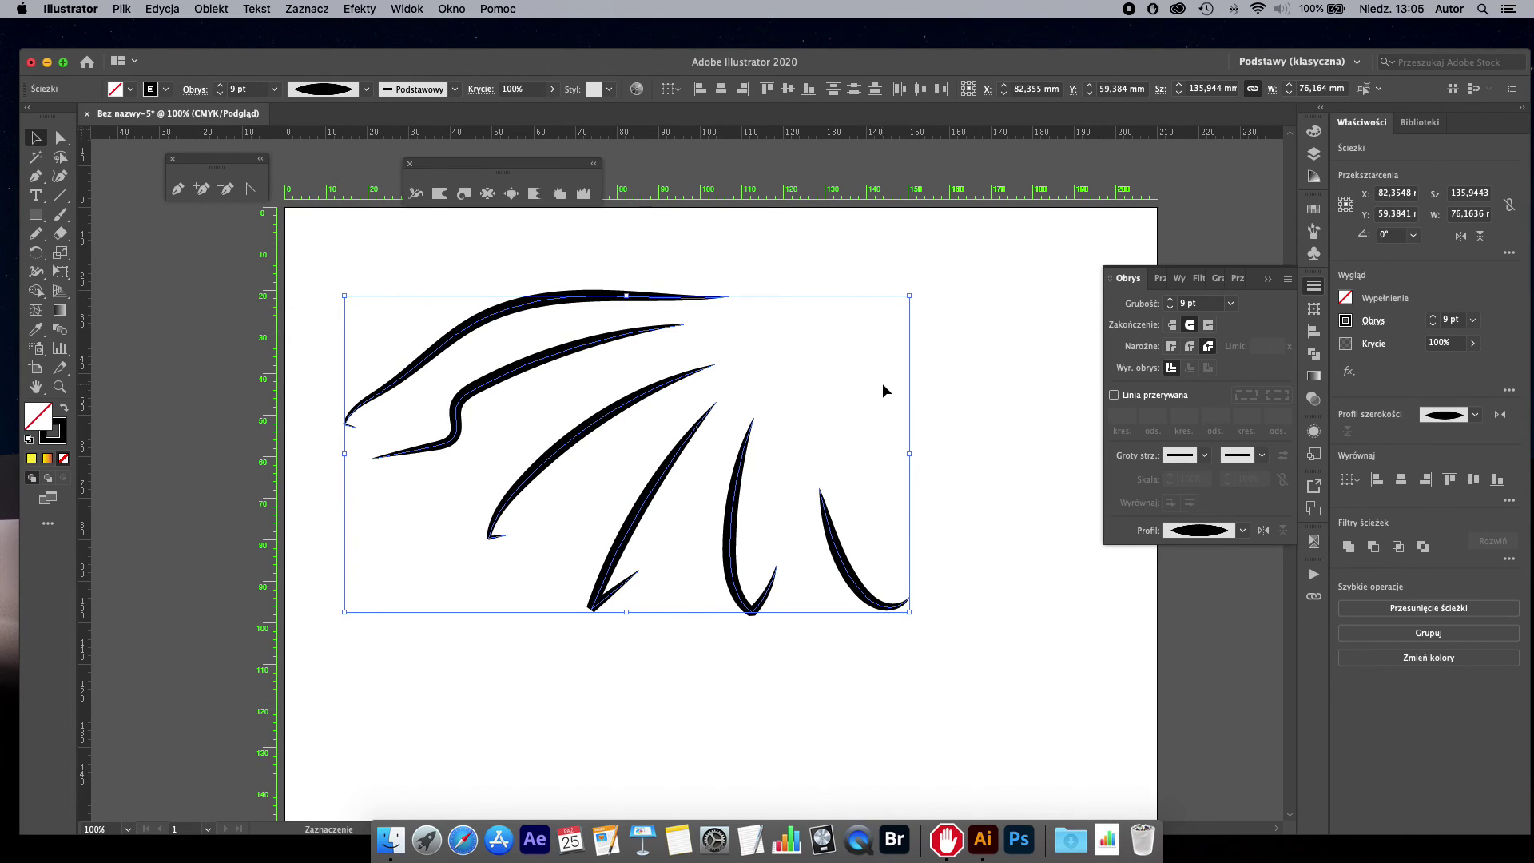
pyautogui.click(220, 94)
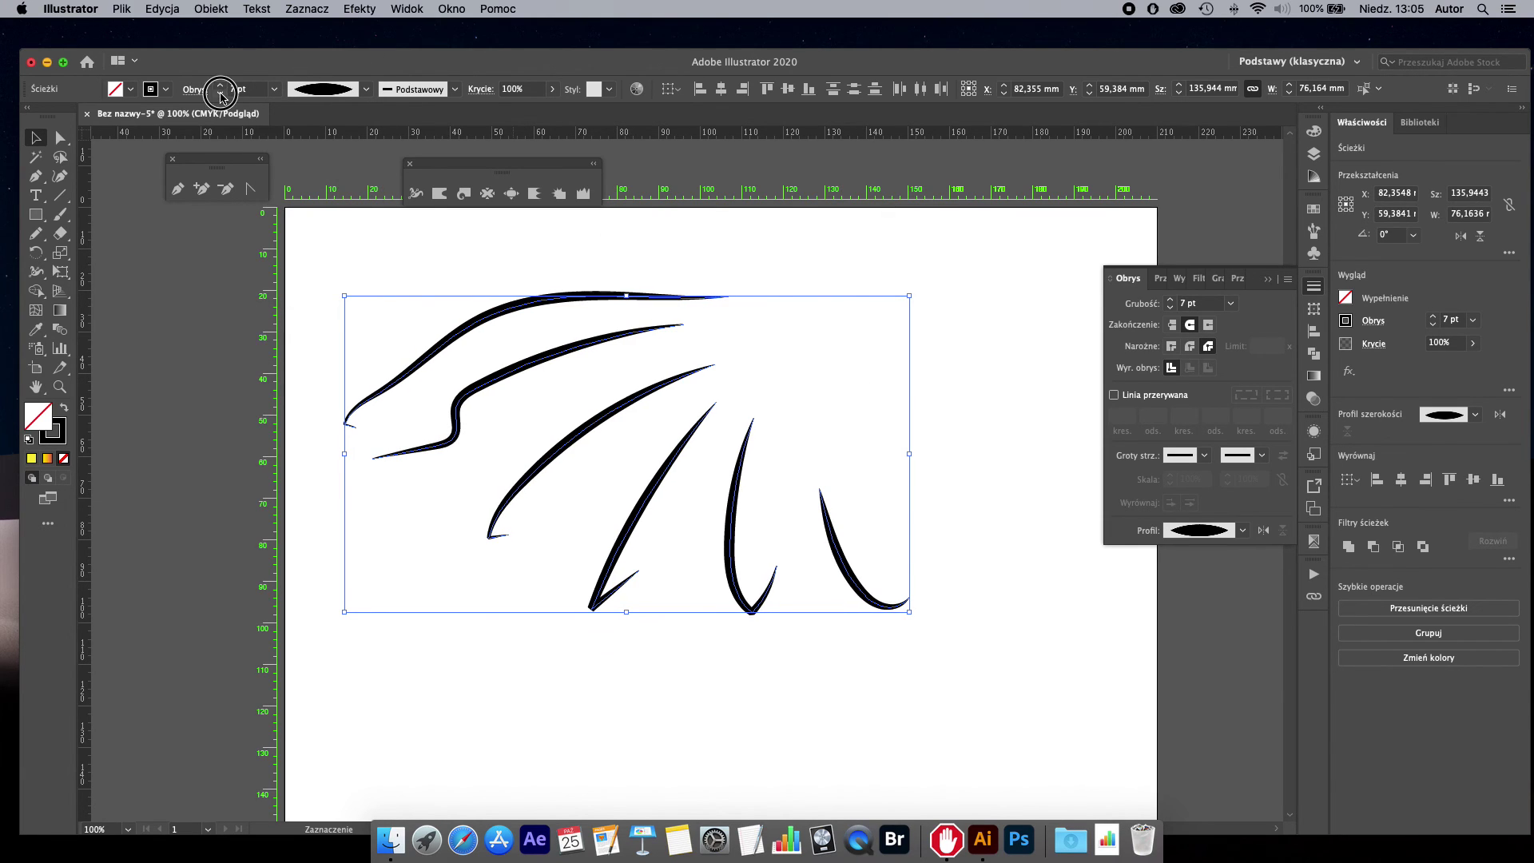
pyautogui.click(221, 94)
pyautogui.write('2')
pyautogui.click(1033, 444)
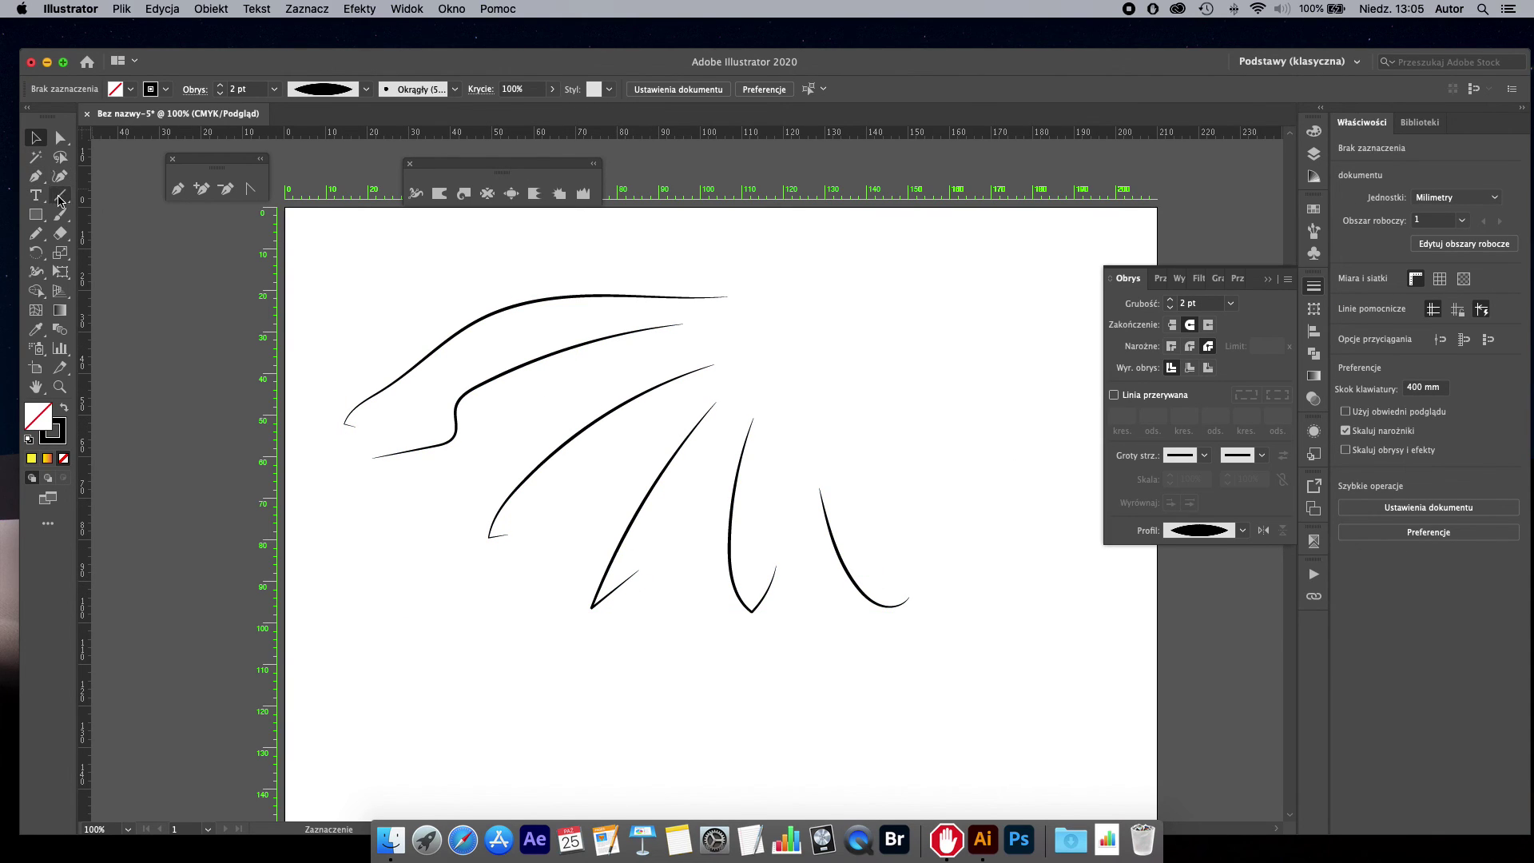
# Step: Pencil-draw short diagonal strokes at the upper right of the artboard
pyautogui.click(39, 236)
pyautogui.moveTo(1028, 322); pyautogui.dragTo(933, 446)
pyautogui.moveTo(967, 313)
pyautogui.mouseDown()
pyautogui.moveTo(855, 441)
pyautogui.moveTo(837, 409)
pyautogui.mouseUp()
pyautogui.moveTo(924, 277); pyautogui.dragTo(815, 373)
pyautogui.moveTo(877, 293); pyautogui.dragTo(764, 390)
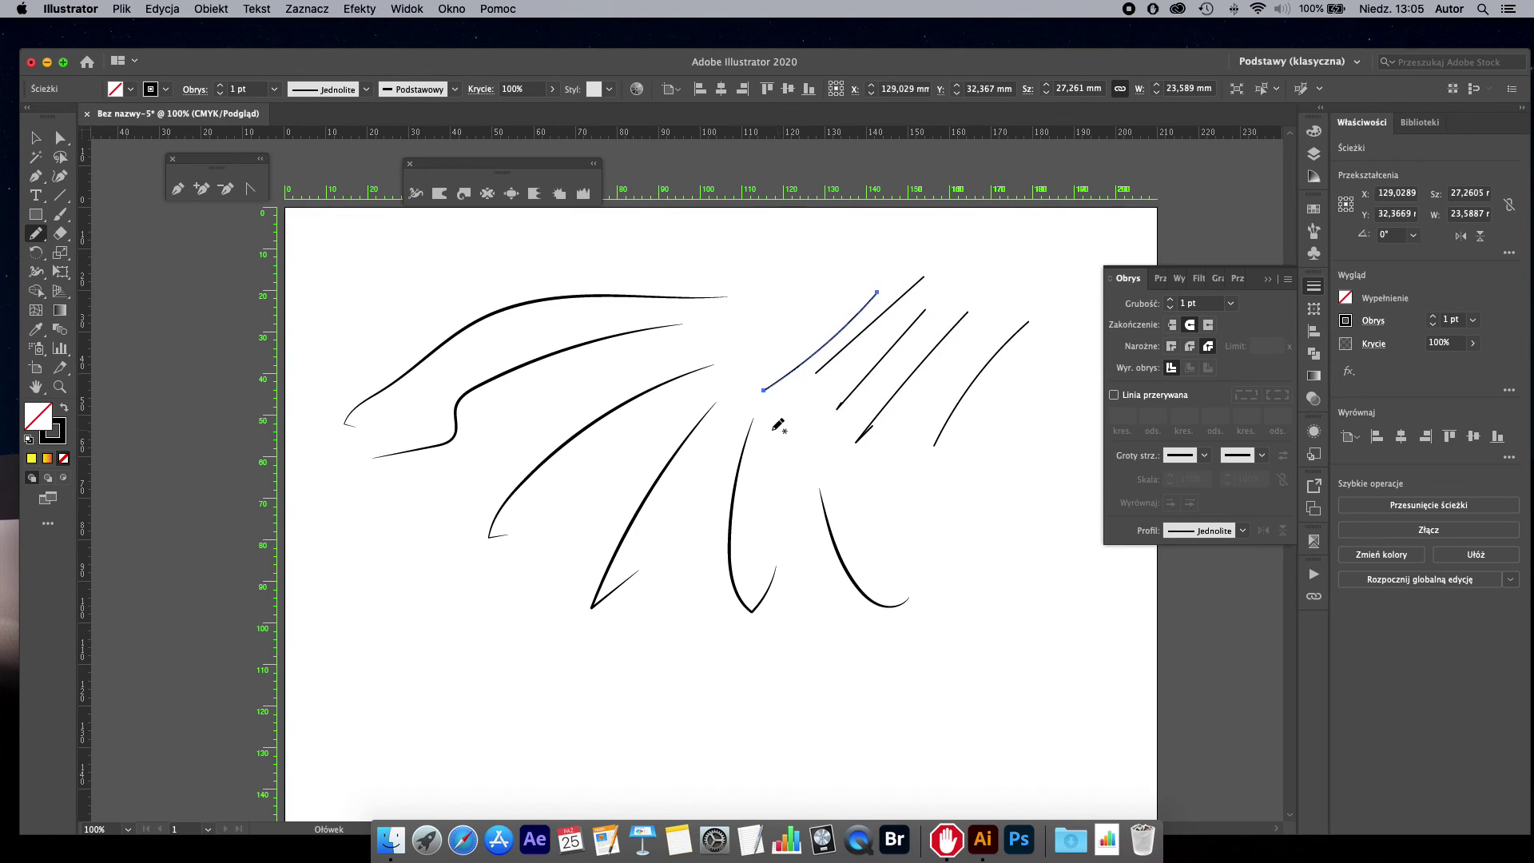
# Step: Give the diagonal strokes the beaded custom width profile at 4 pt
pyautogui.click(33, 141)
pyautogui.moveTo(803, 242); pyautogui.dragTo(1039, 435)
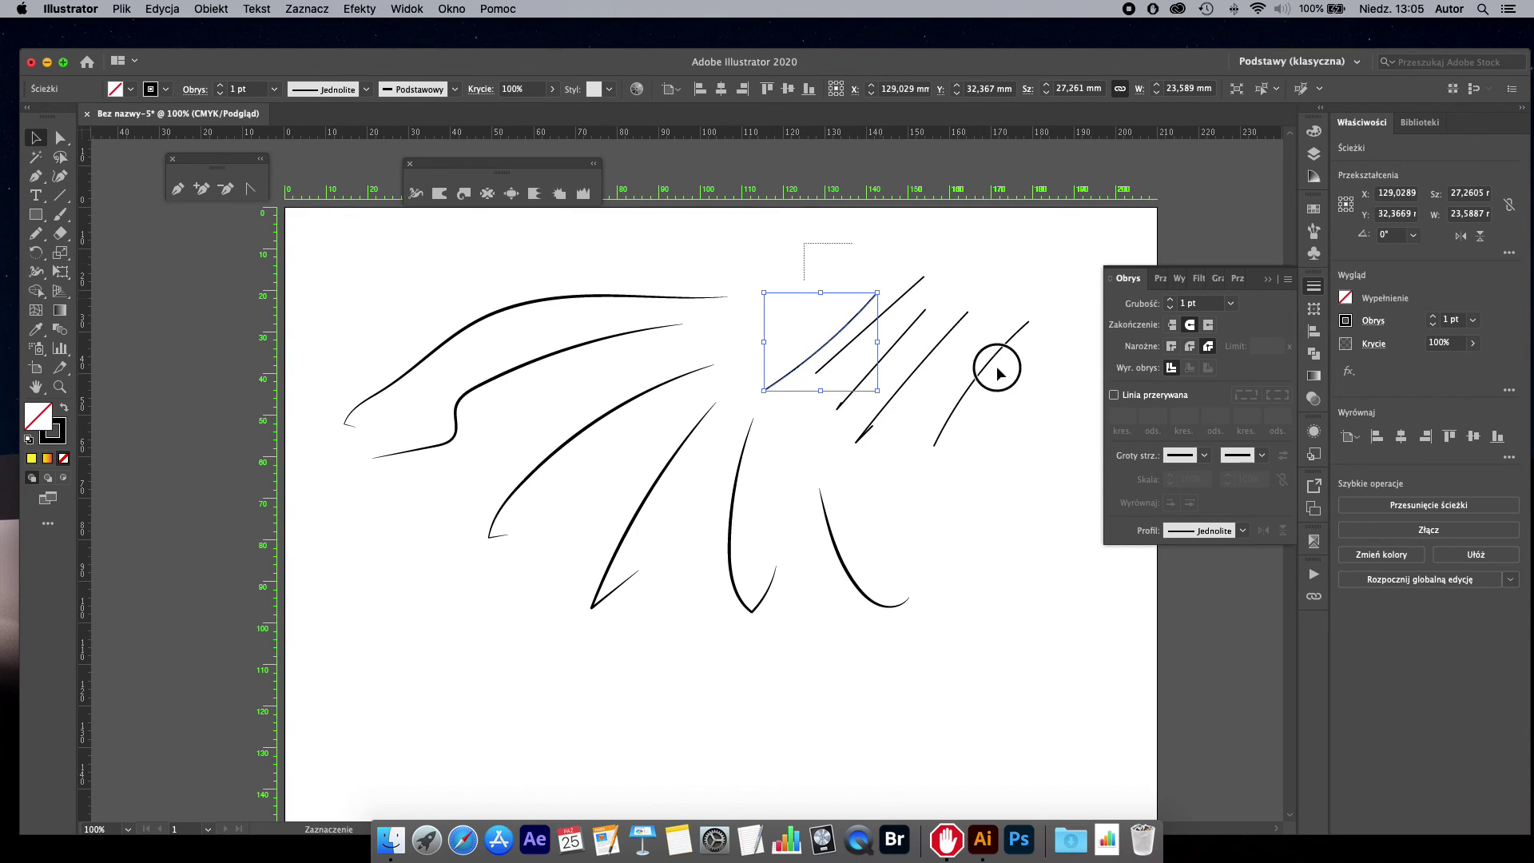
pyautogui.click(369, 89)
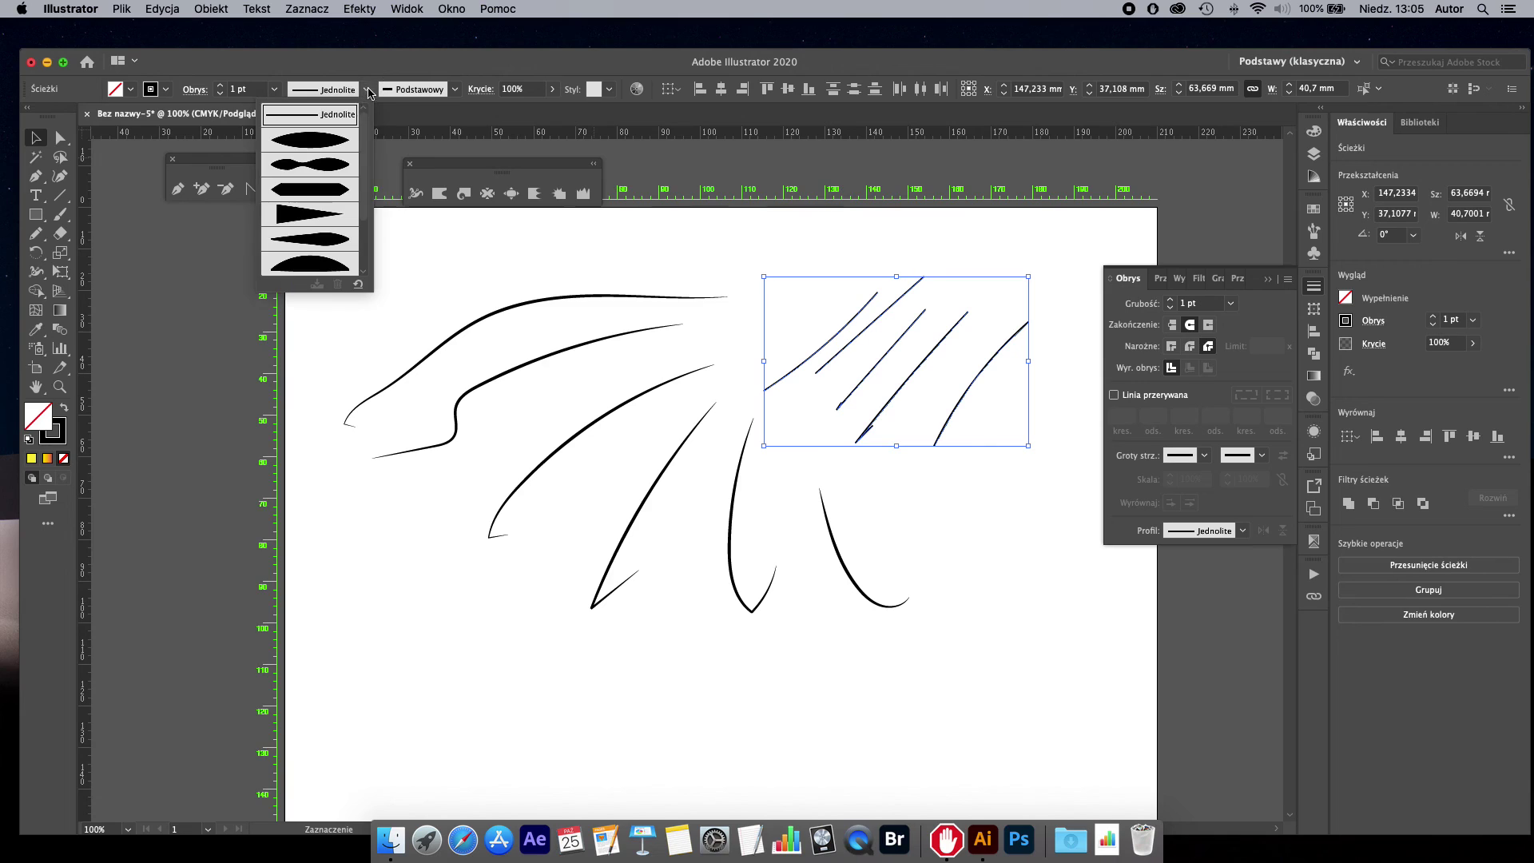
pyautogui.scroll(-4, 370, 177)
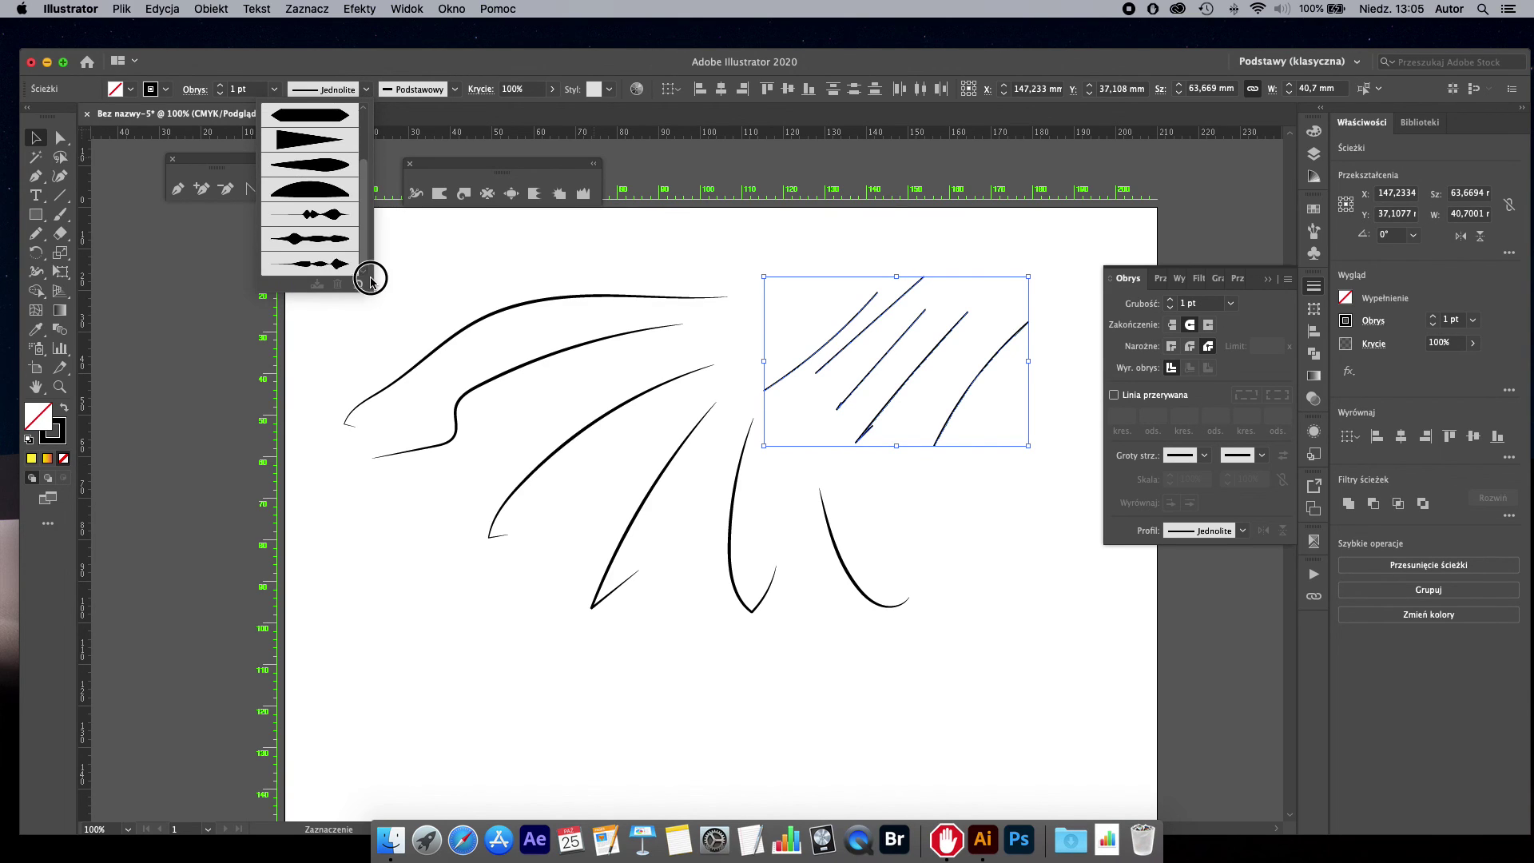
pyautogui.click(306, 245)
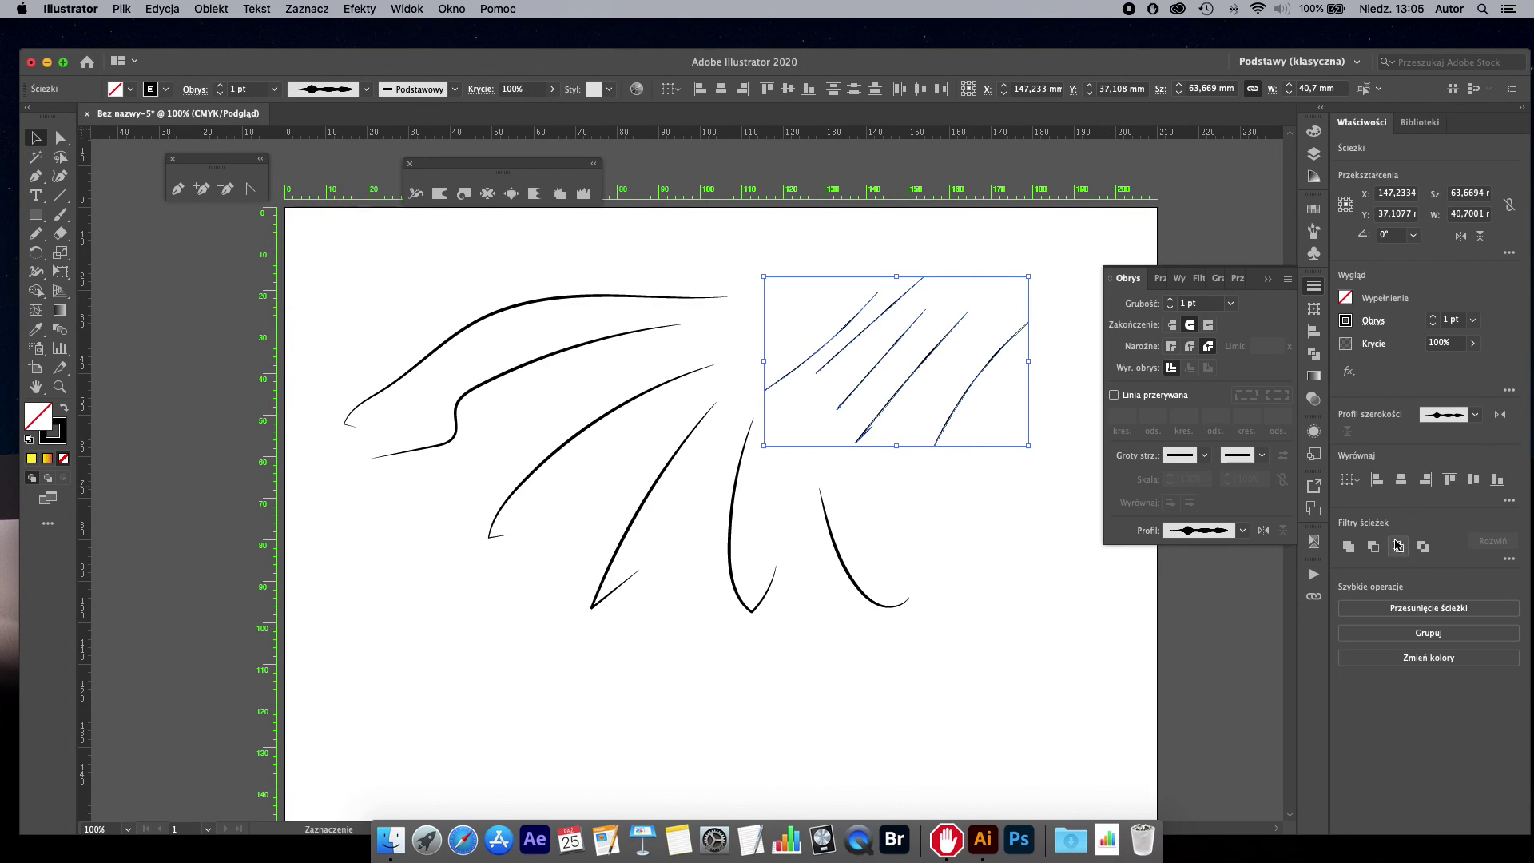
pyautogui.click(223, 84)
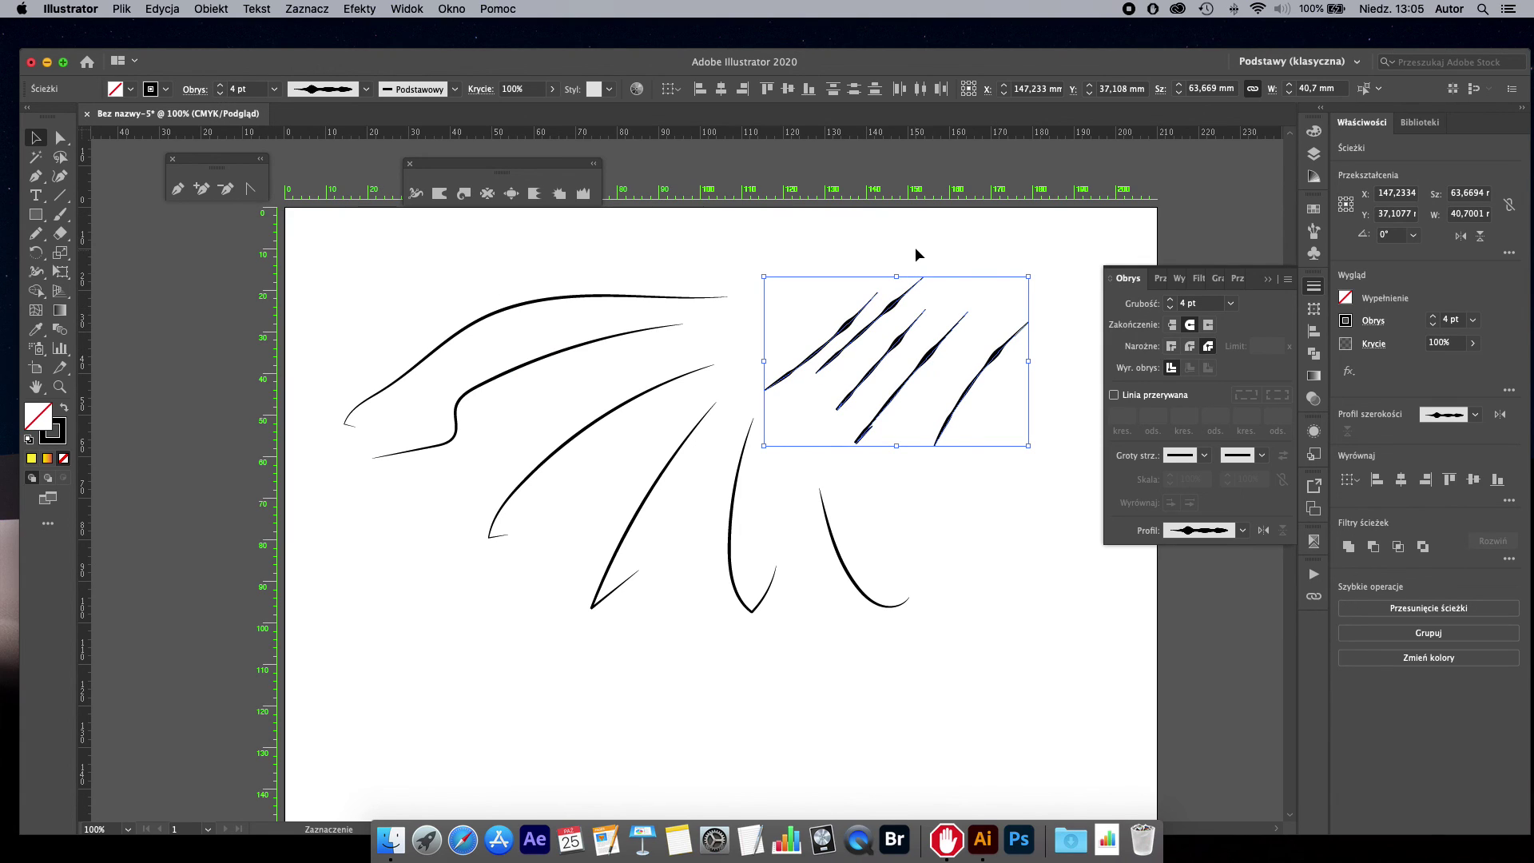
pyautogui.click(1056, 505)
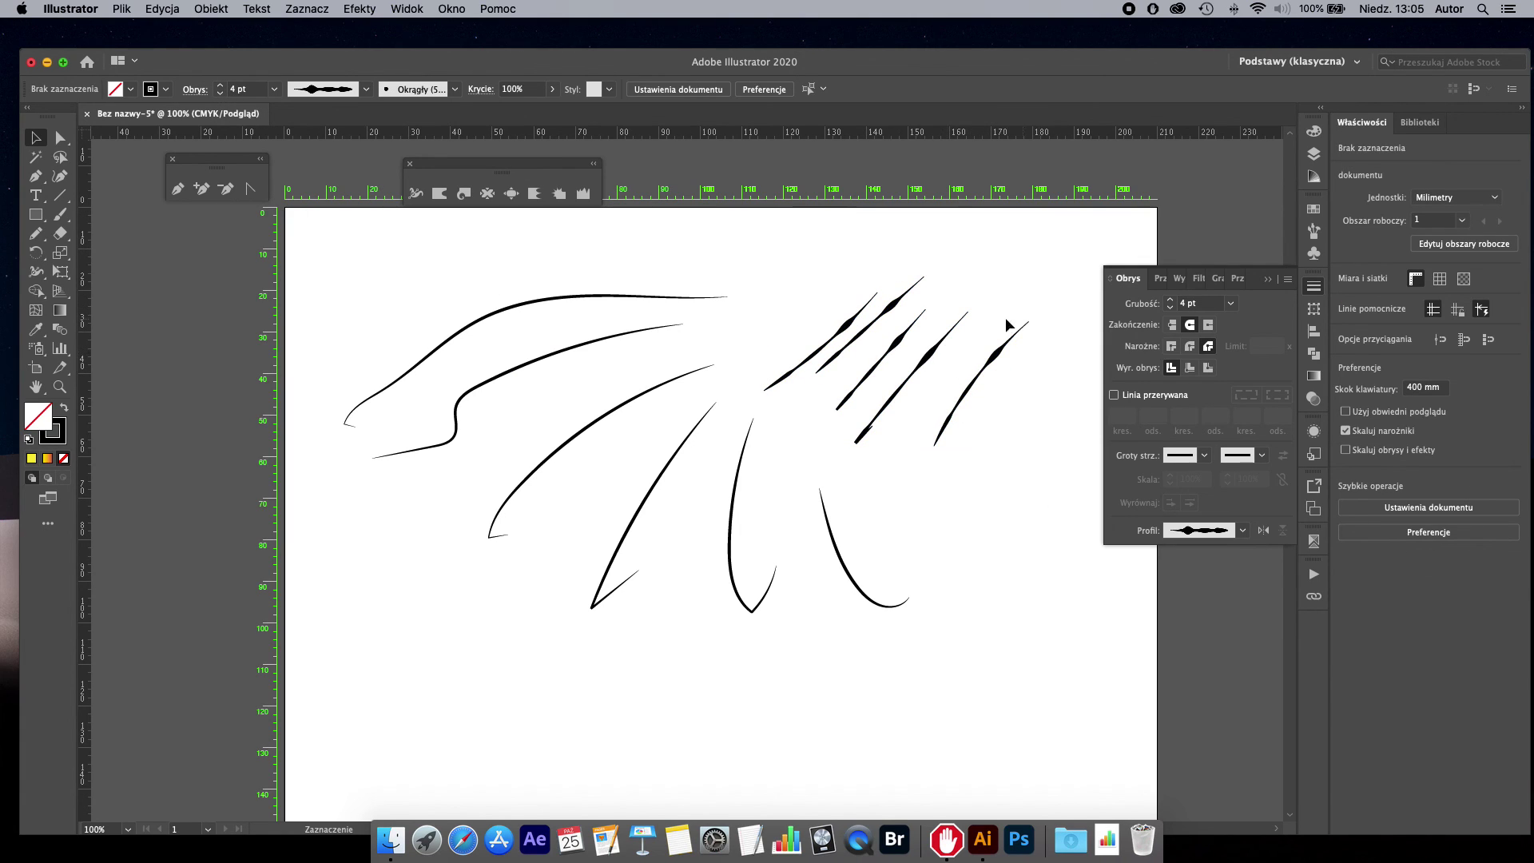